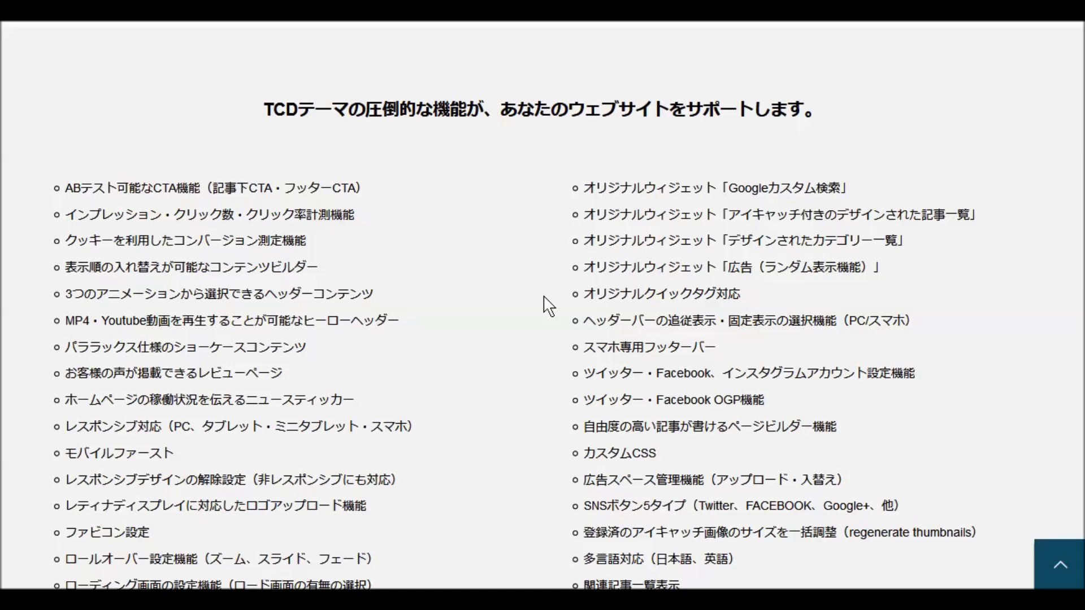
Review the OOPS! (tcd048) theme sales page, covering its feature list, price, payment options and feature descriptions
scroll(537, 315, "down", 8)
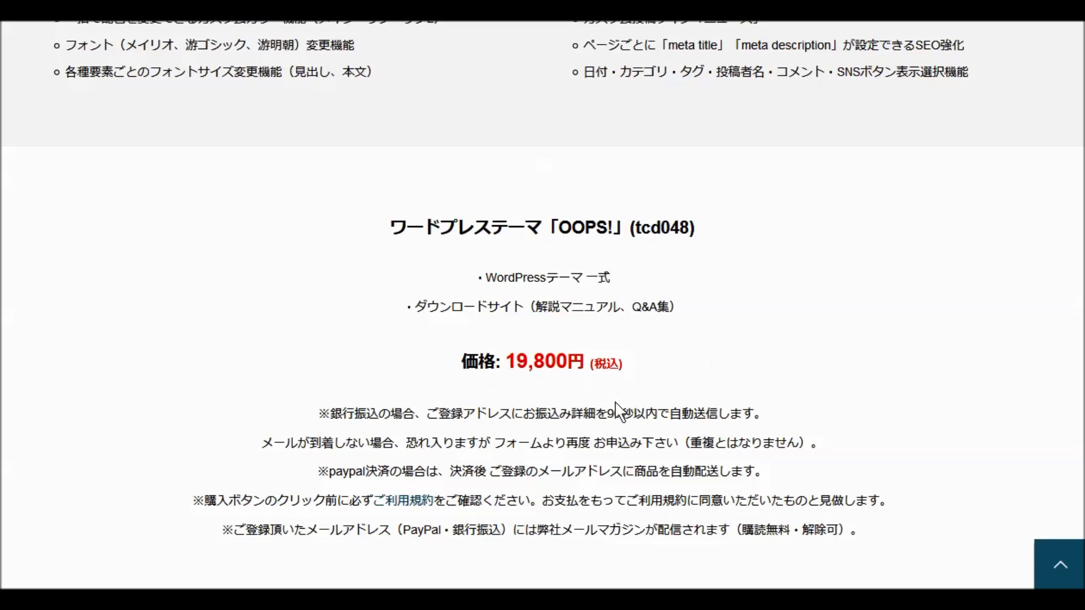
scroll(598, 395, "down", 4)
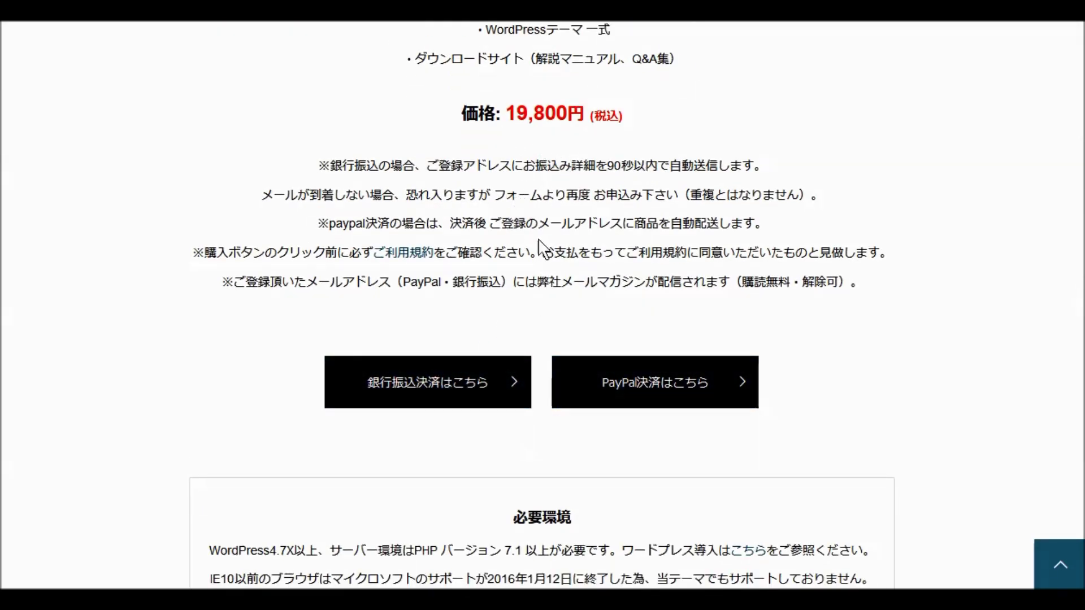
scroll(599, 226, "up", 2)
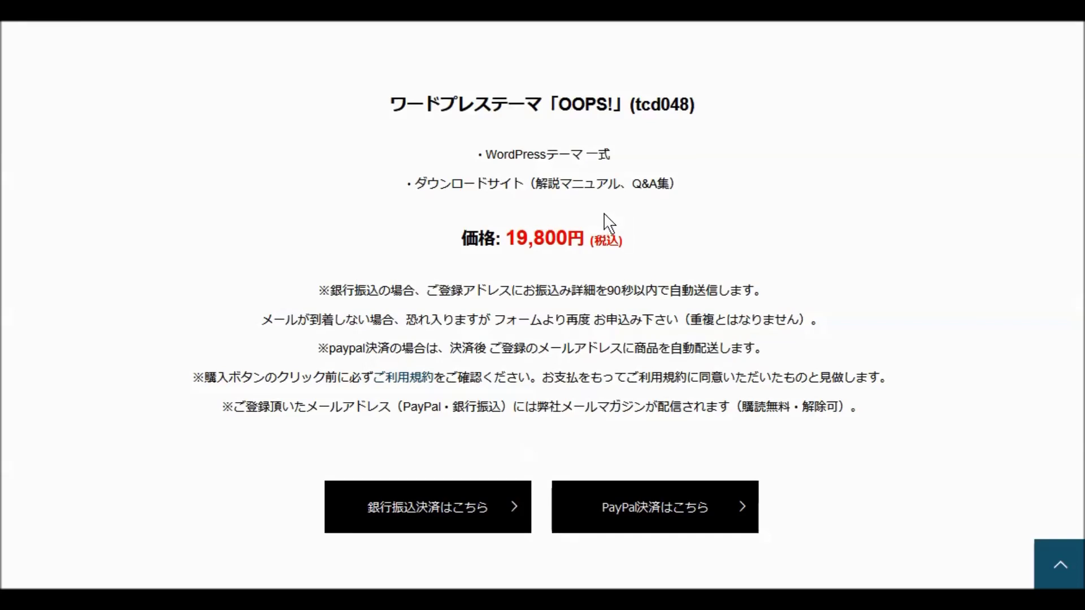
scroll(607, 222, "up", 2)
scroll(605, 221, "up", 2)
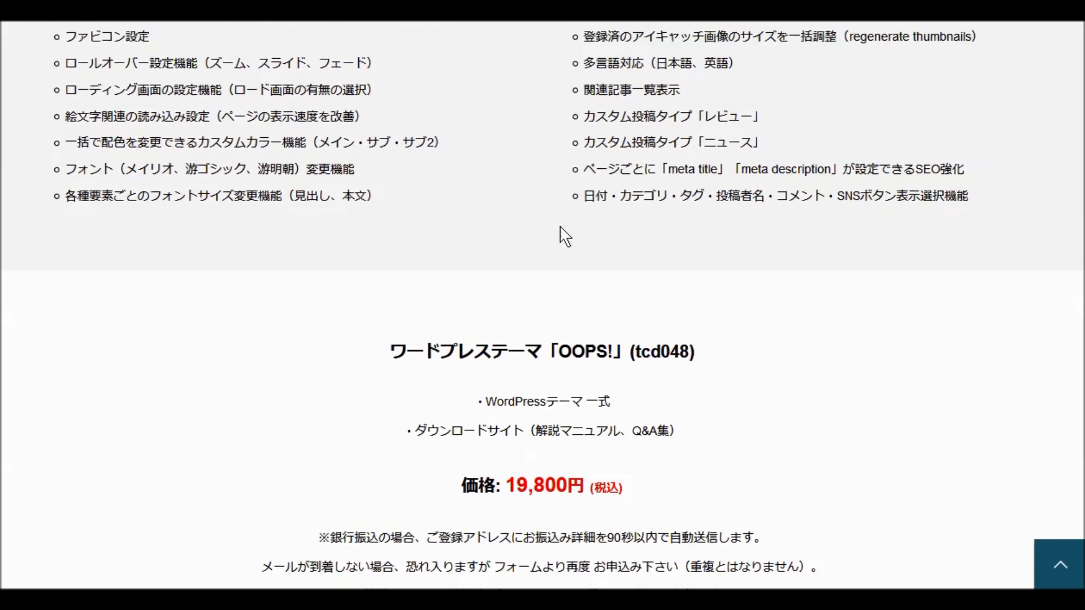
scroll(542, 249, "up", 20)
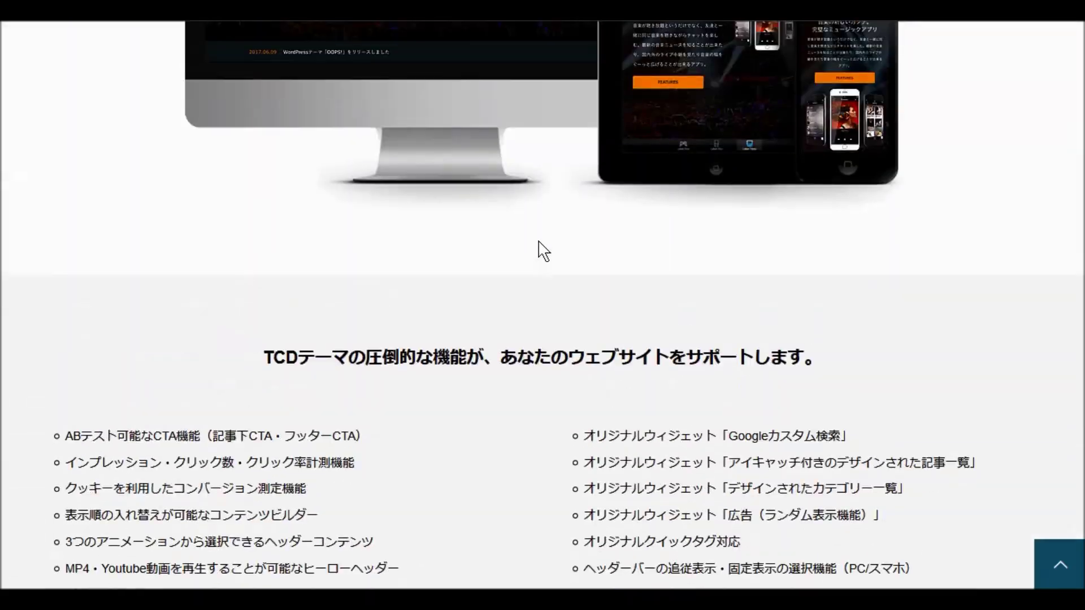
scroll(541, 253, "up", 20)
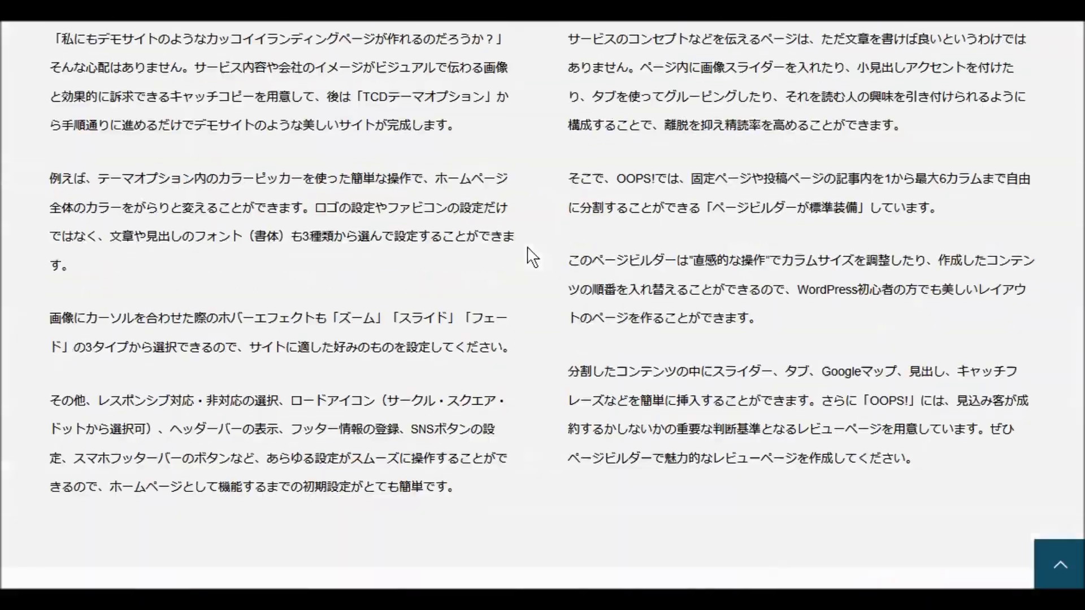
scroll(531, 257, "up", 20)
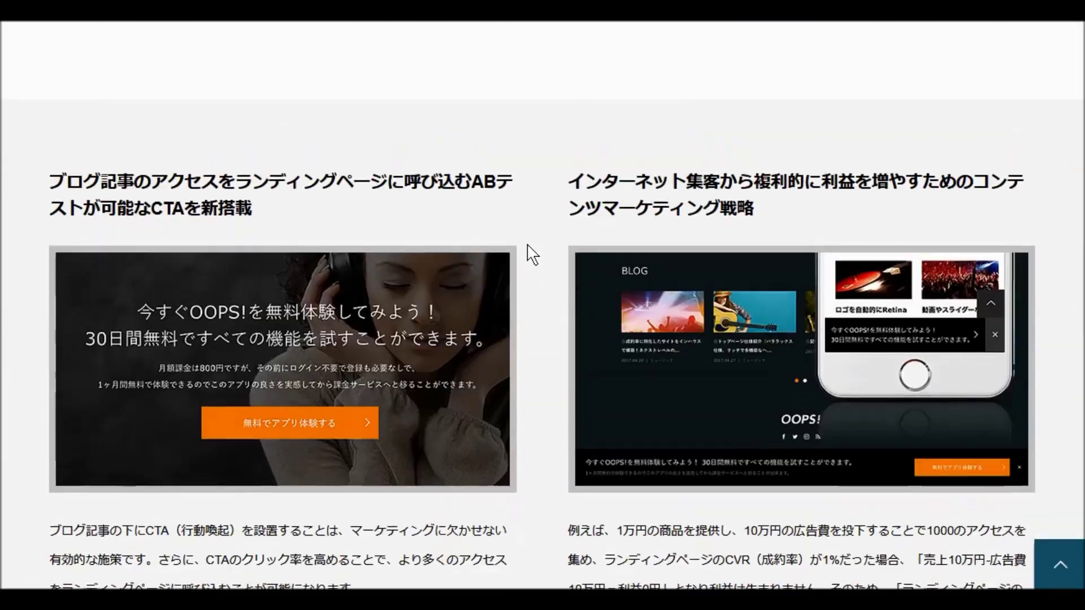
scroll(525, 244, "up", 10)
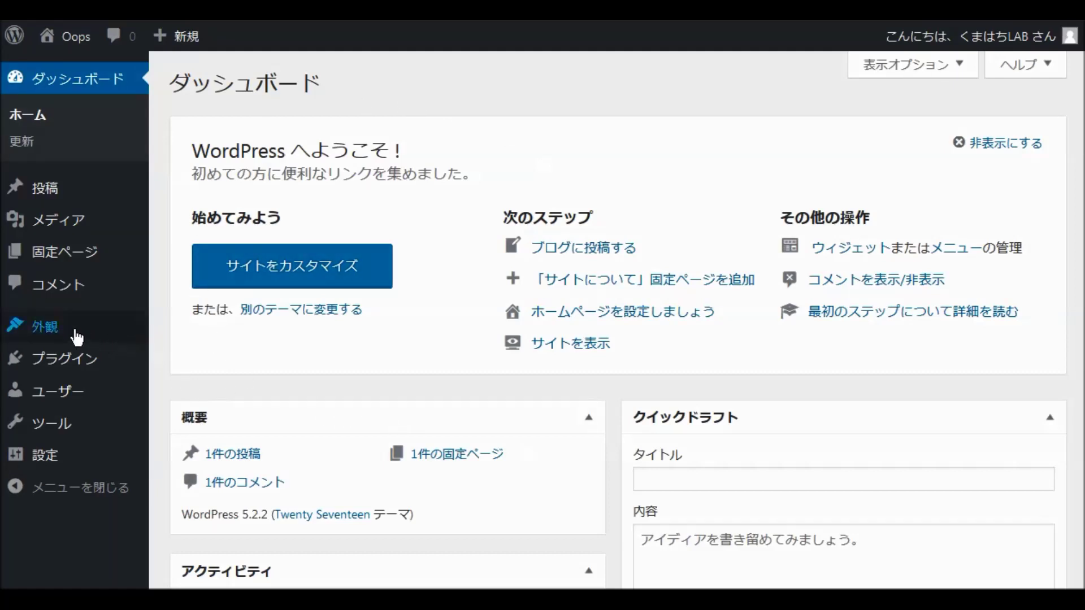
In the WordPress admin, open the ZIP upload form for adding a new theme
mouse_move(48, 329)
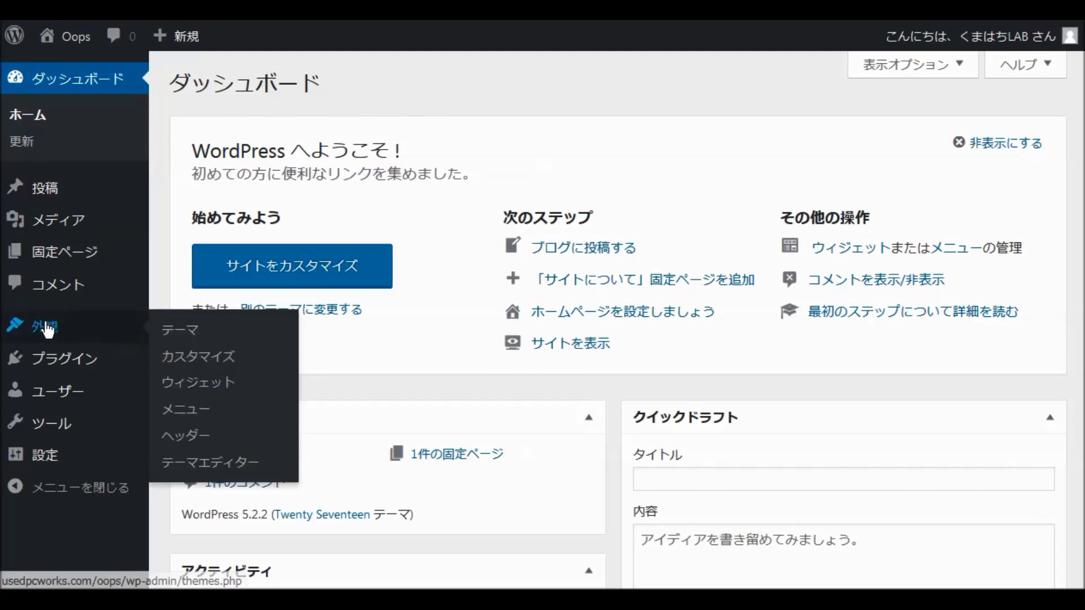
left_click(187, 339)
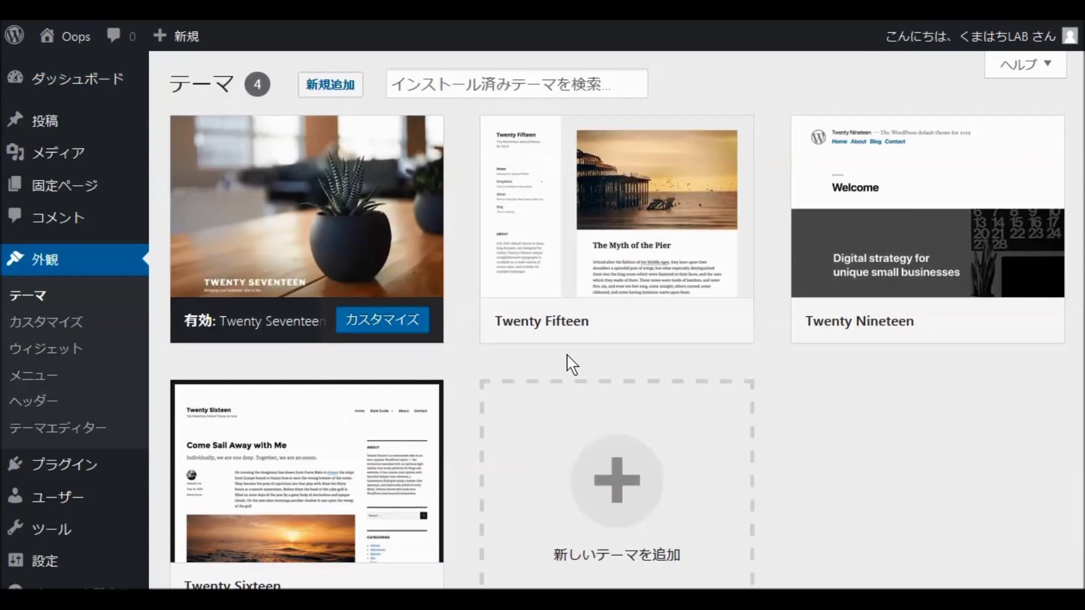
left_click(329, 88)
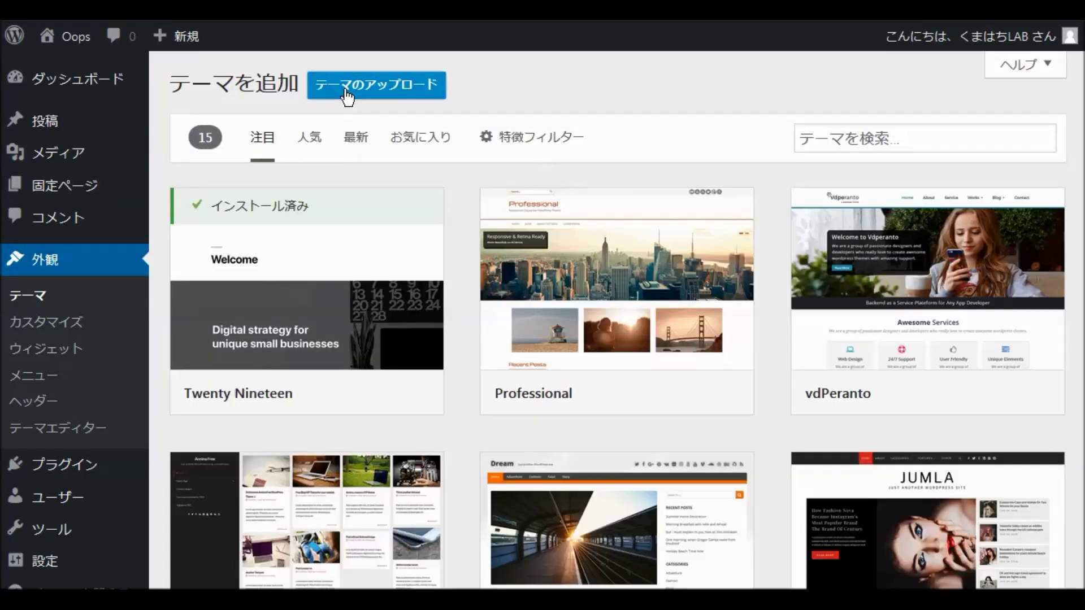
left_click(348, 98)
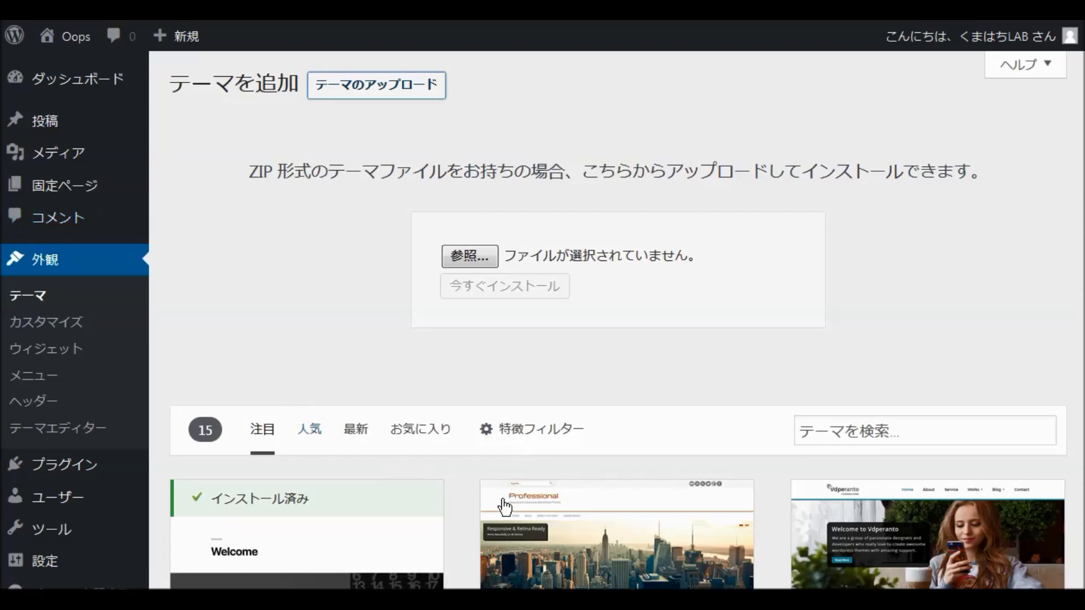
Switch to the FTP client and upload the oops_tcd048 folder to the server's wp-content/themes directory
key("alt+Tab")
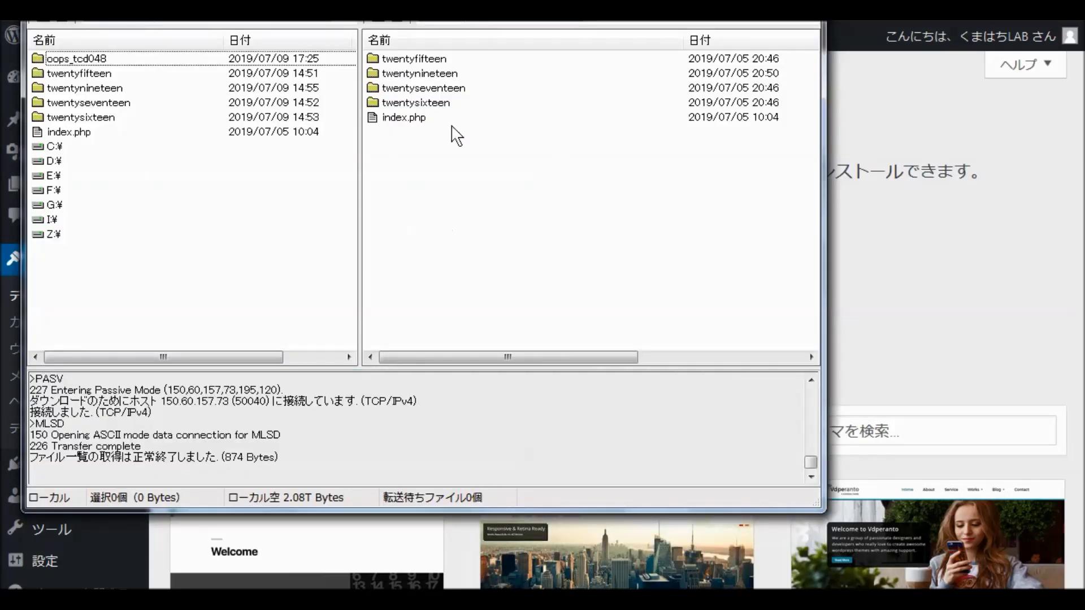
left_click(63, 59)
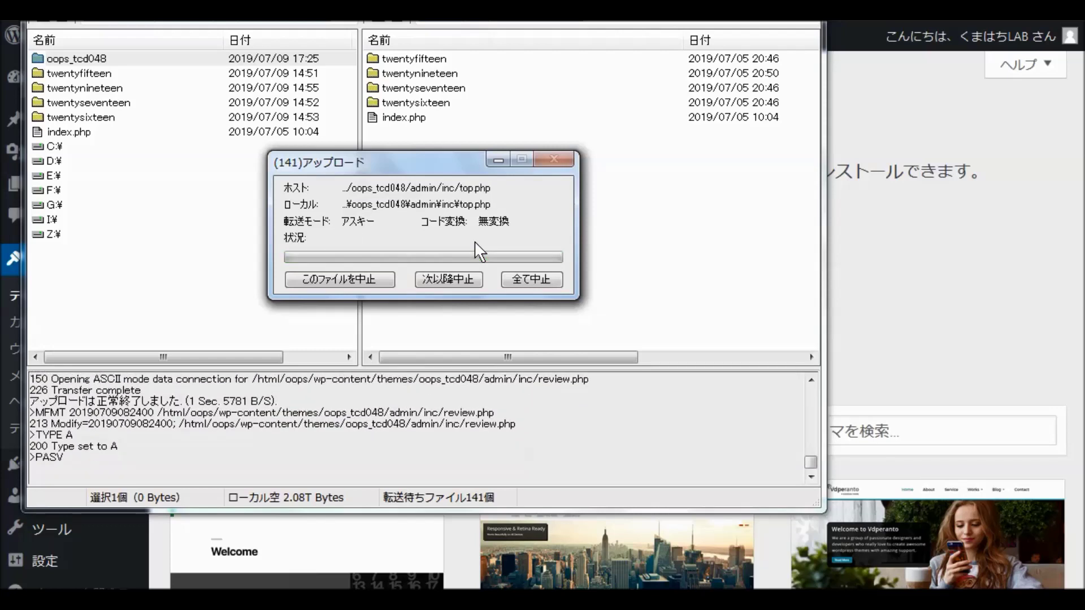
left_click(889, 247)
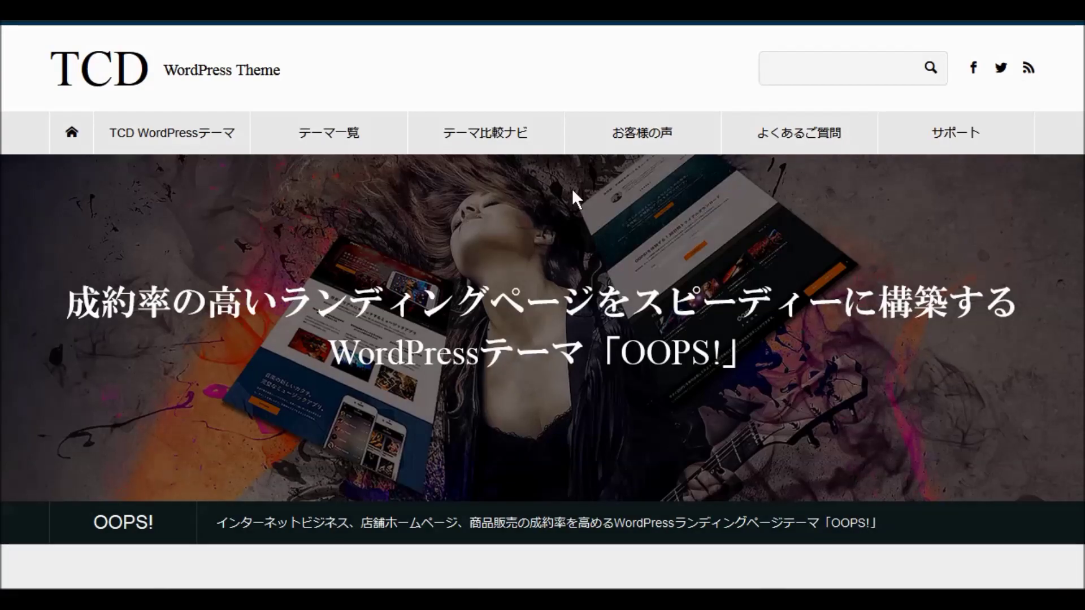
Examine the OOPS! sales page's introduction, demo site link, parallax top page and content builder sections
scroll(561, 306, "down", 10)
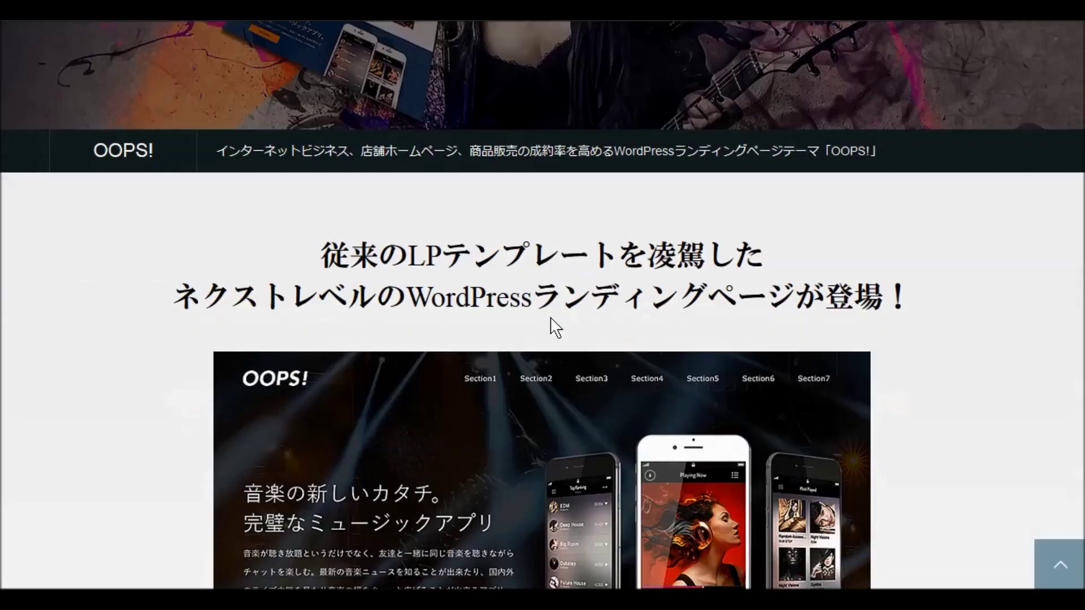
scroll(550, 320, "up", 3)
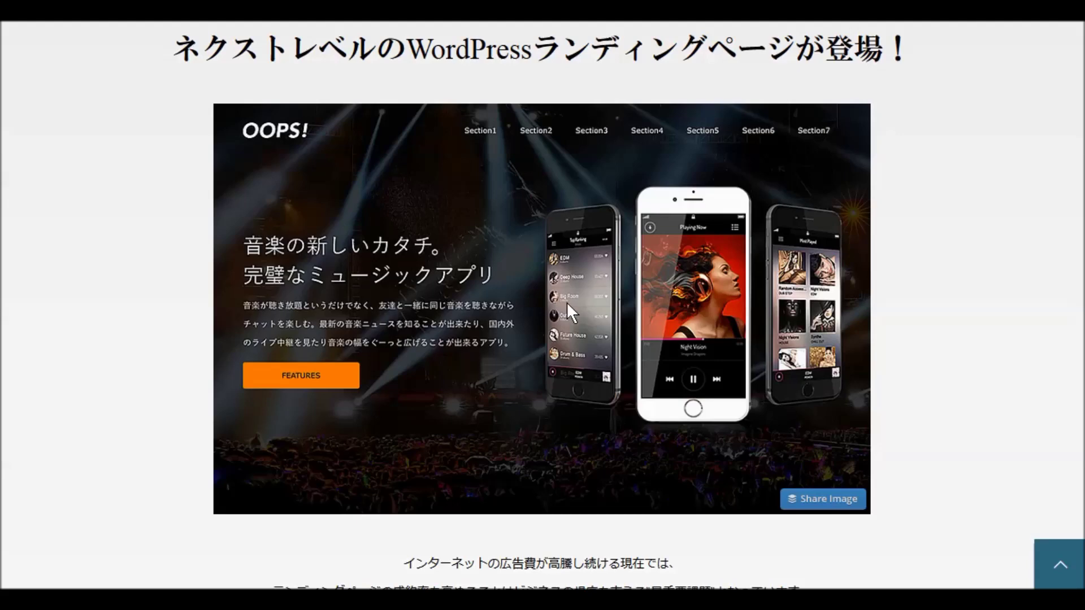
scroll(539, 345, "down", 6)
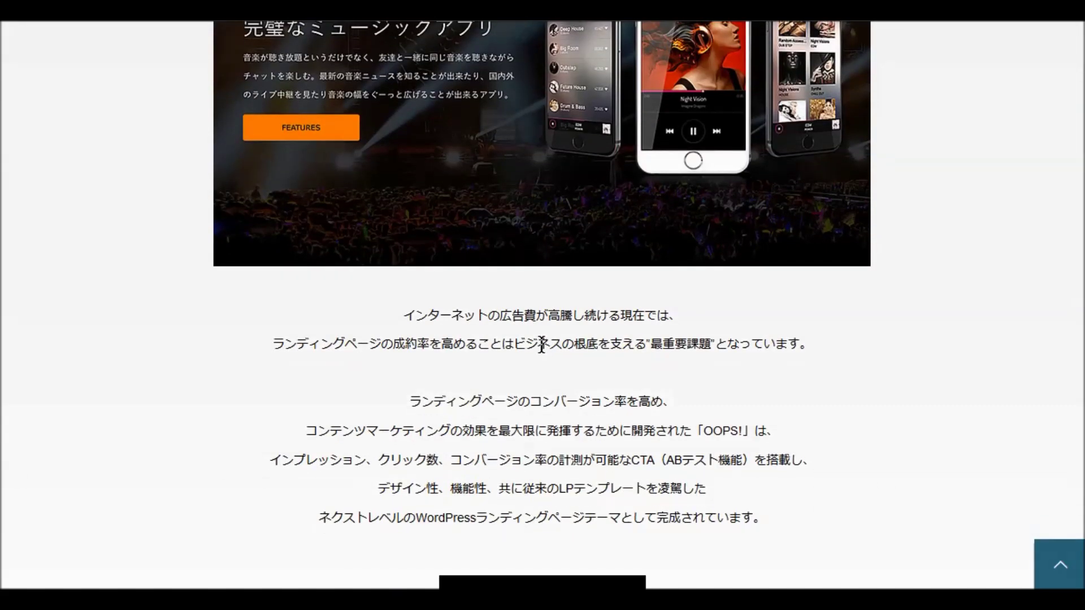
scroll(542, 344, "down", 2)
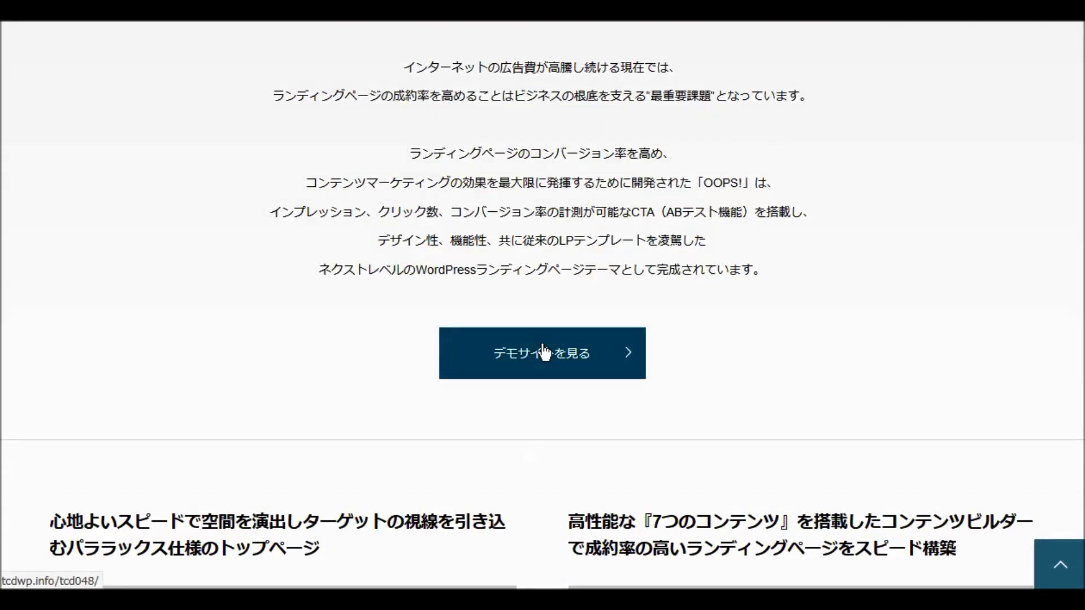
scroll(544, 352, "down", 6)
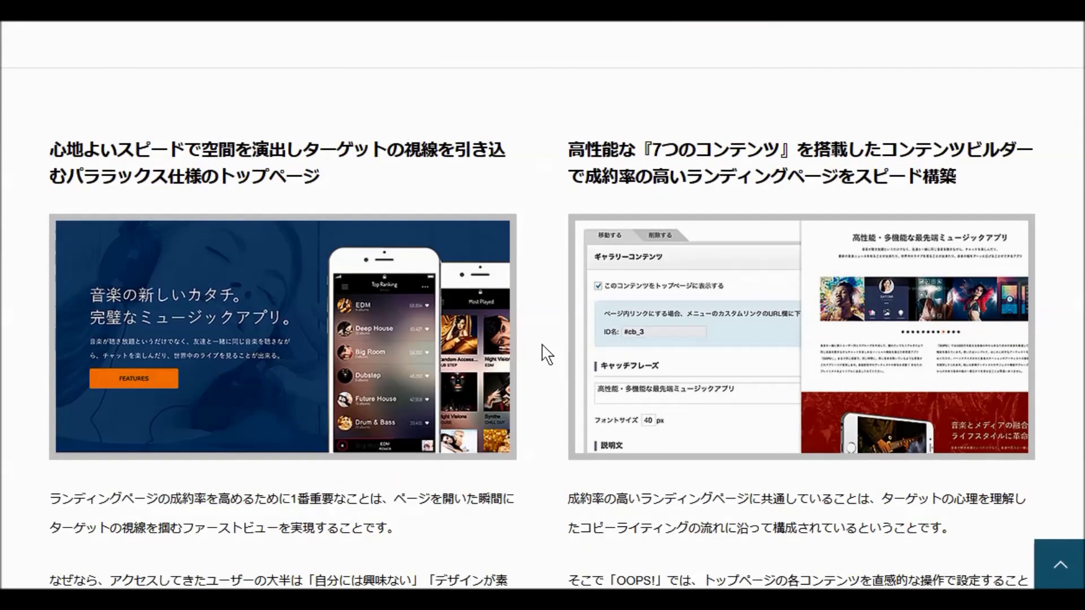
scroll(546, 354, "down", 2)
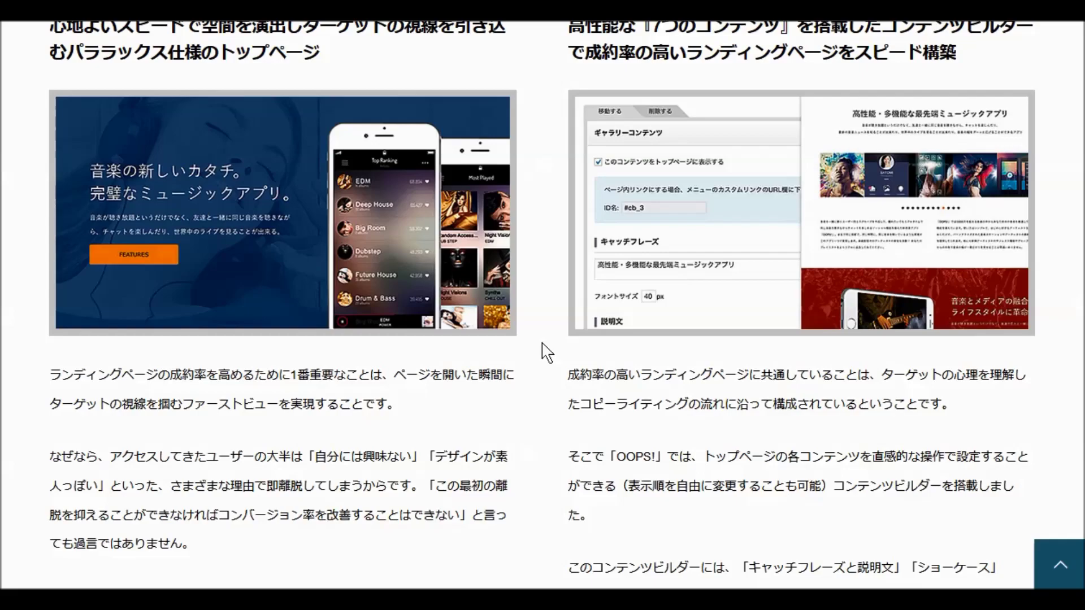
scroll(545, 353, "down", 6)
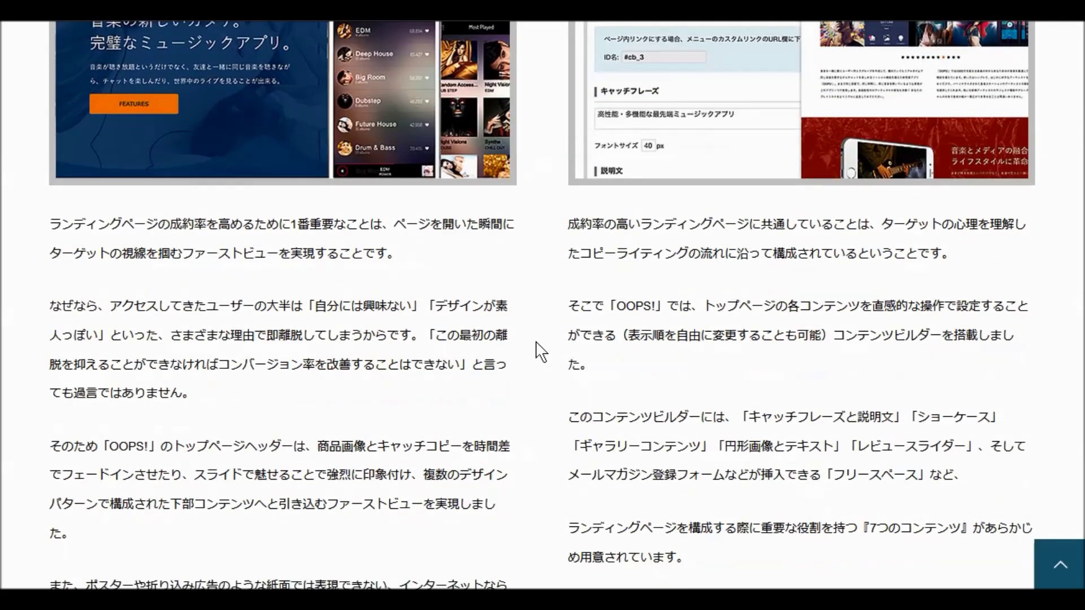
scroll(541, 352, "down", 8)
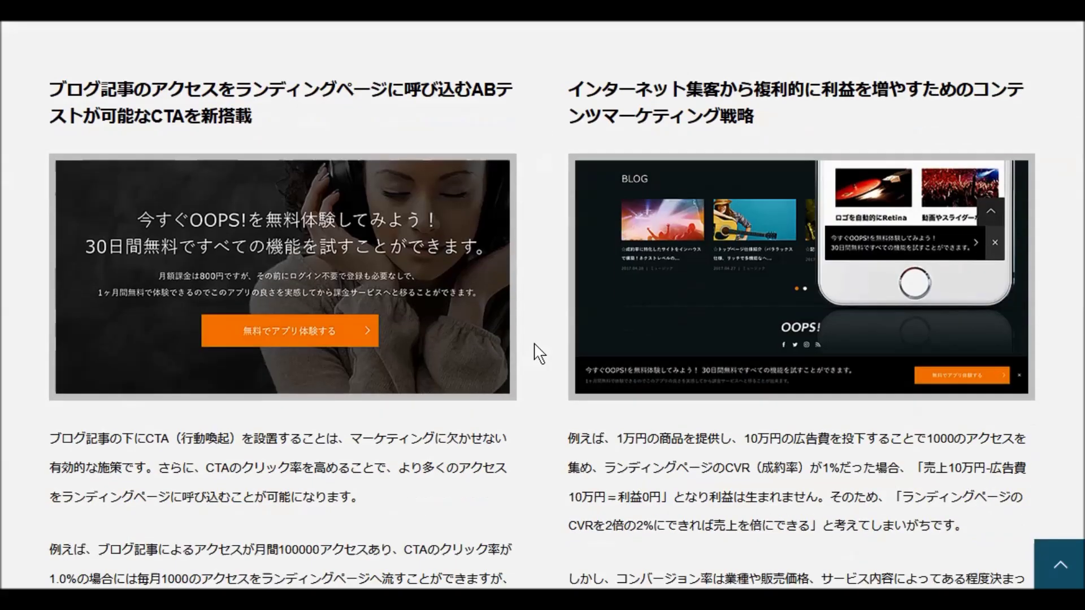
Examine the sales page's sections on CTA A/B testing, content marketing, SEO, theme options and the page builder
scroll(538, 354, "down", 2)
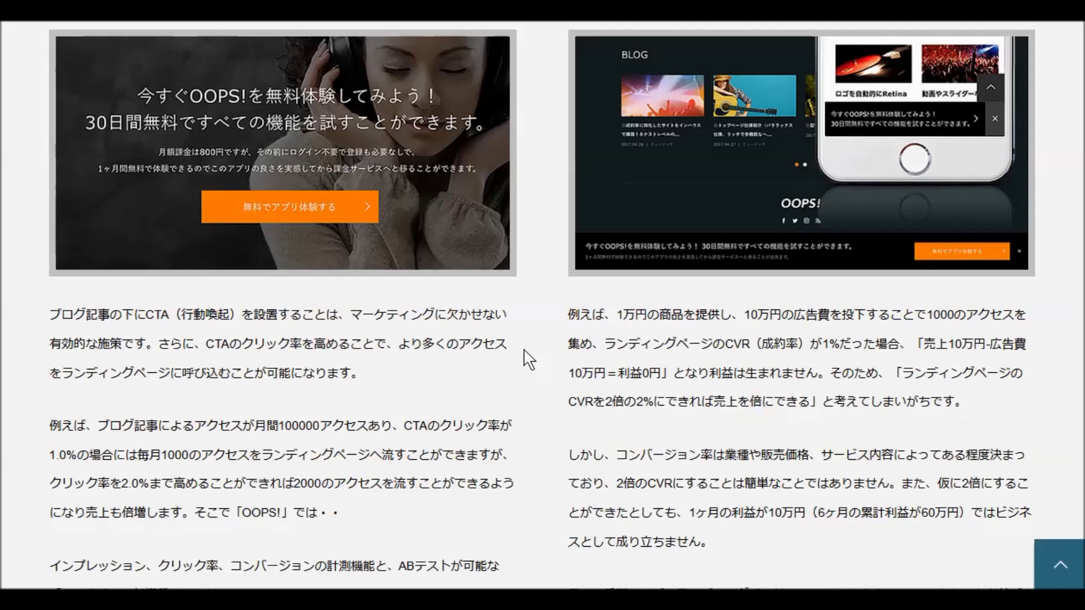
scroll(517, 362, "down", 7)
scroll(510, 378, "down", 9)
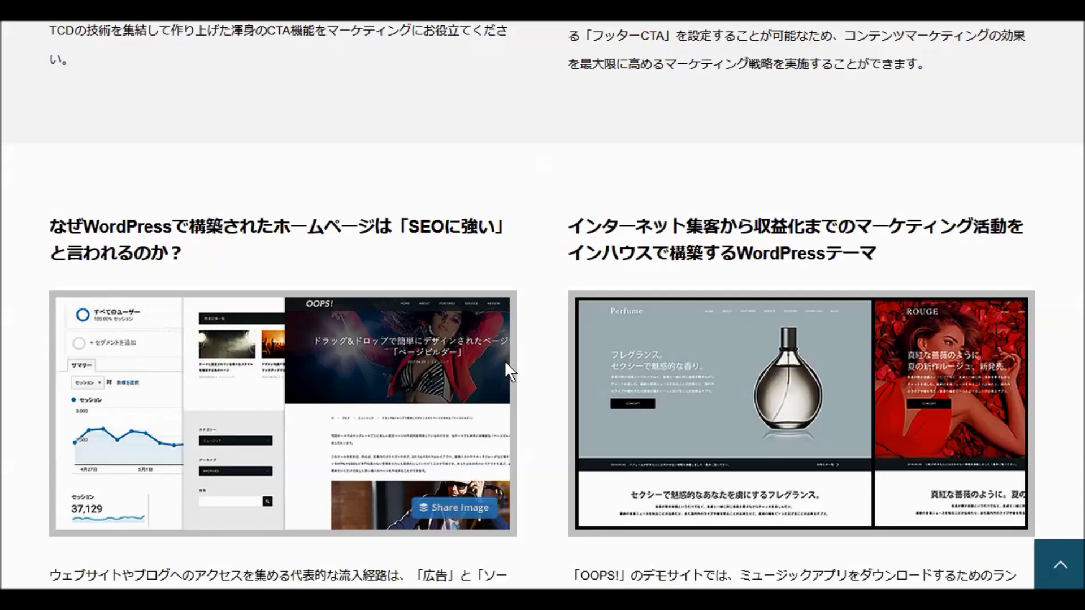
scroll(506, 364, "down", 7)
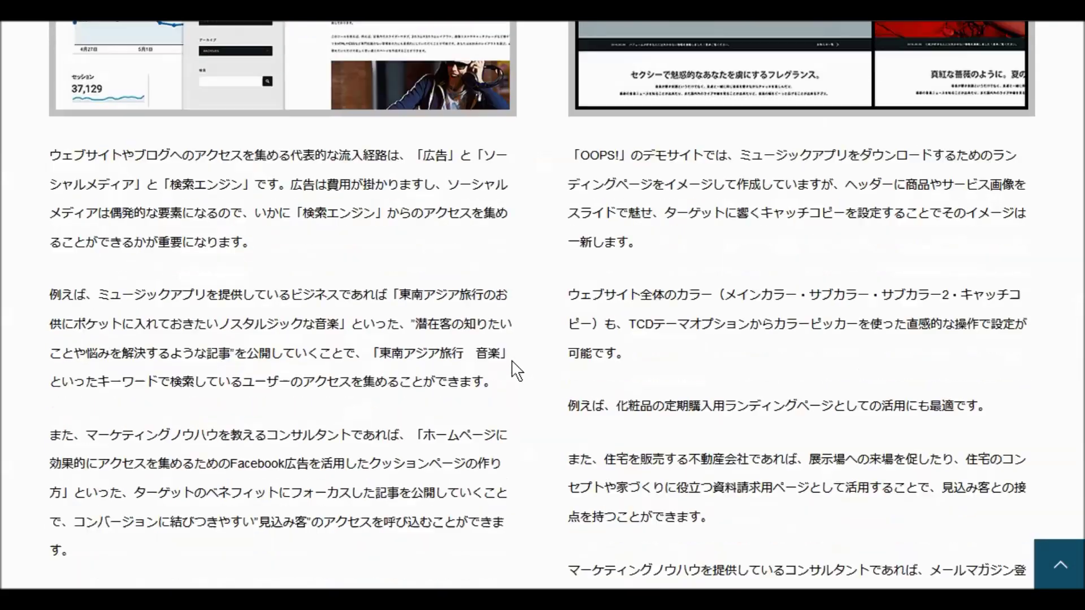
scroll(515, 370, "down", 9)
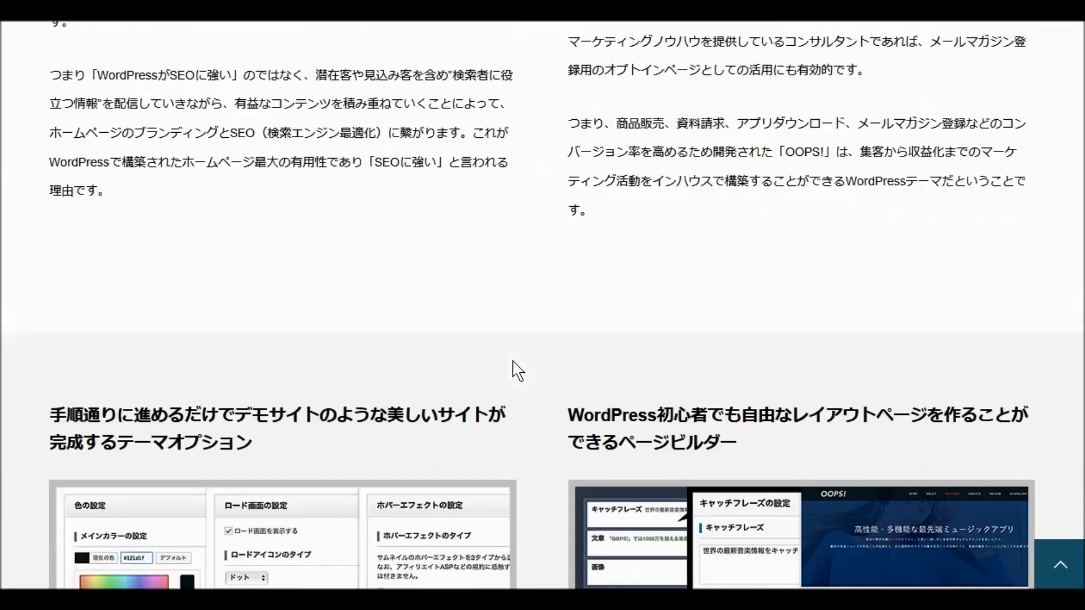
scroll(517, 371, "down", 5)
scroll(514, 365, "down", 2)
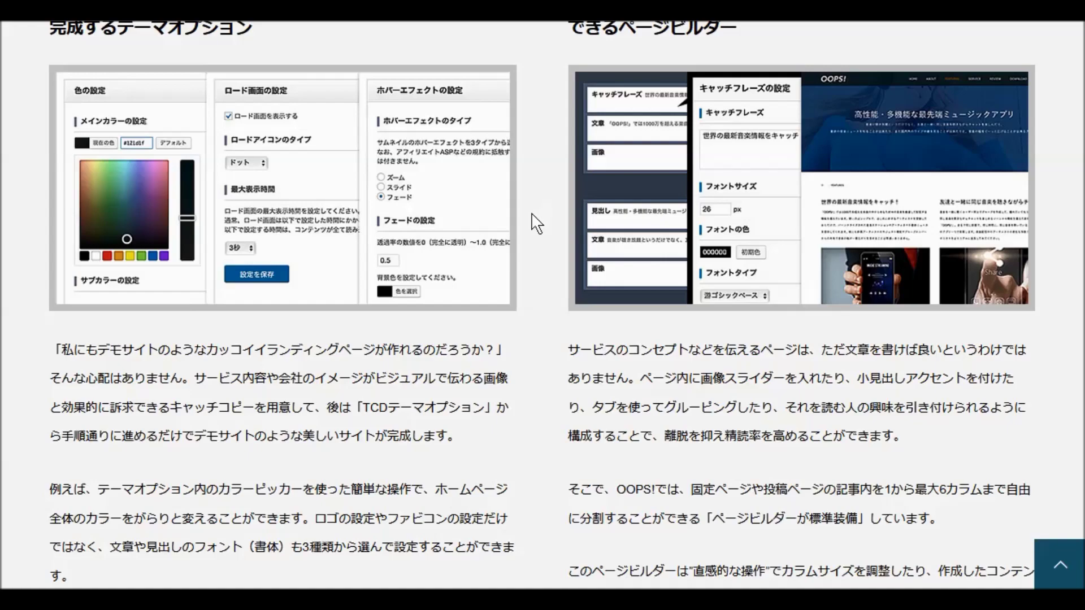
scroll(531, 221, "down", 15)
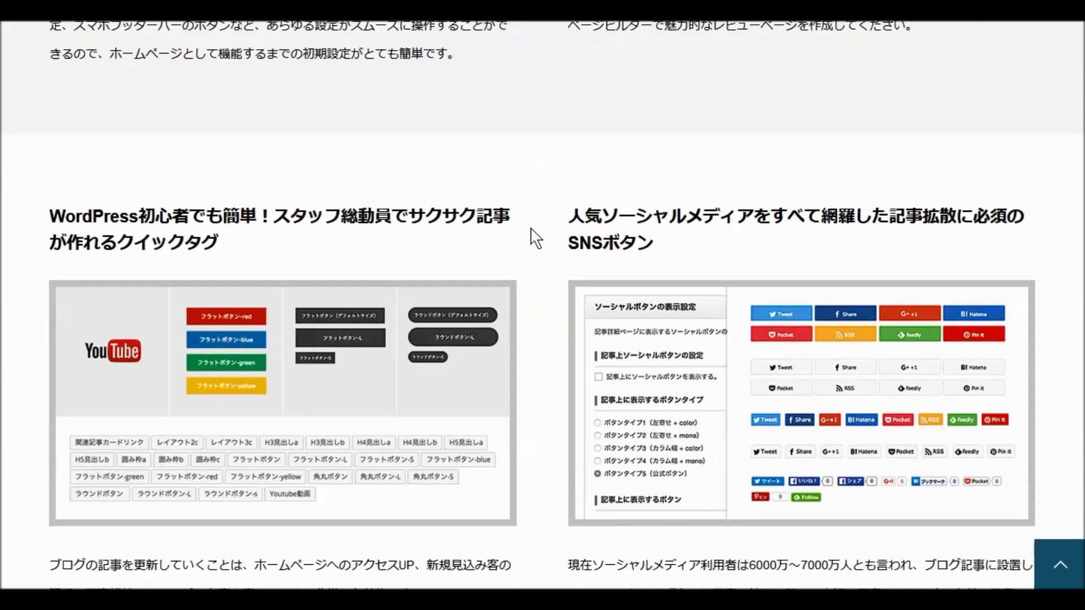
Examine the sales page's sections on quick tags, SNS buttons, responsive design, the smartphone footer bar and the closing summary
scroll(531, 237, "down", 2)
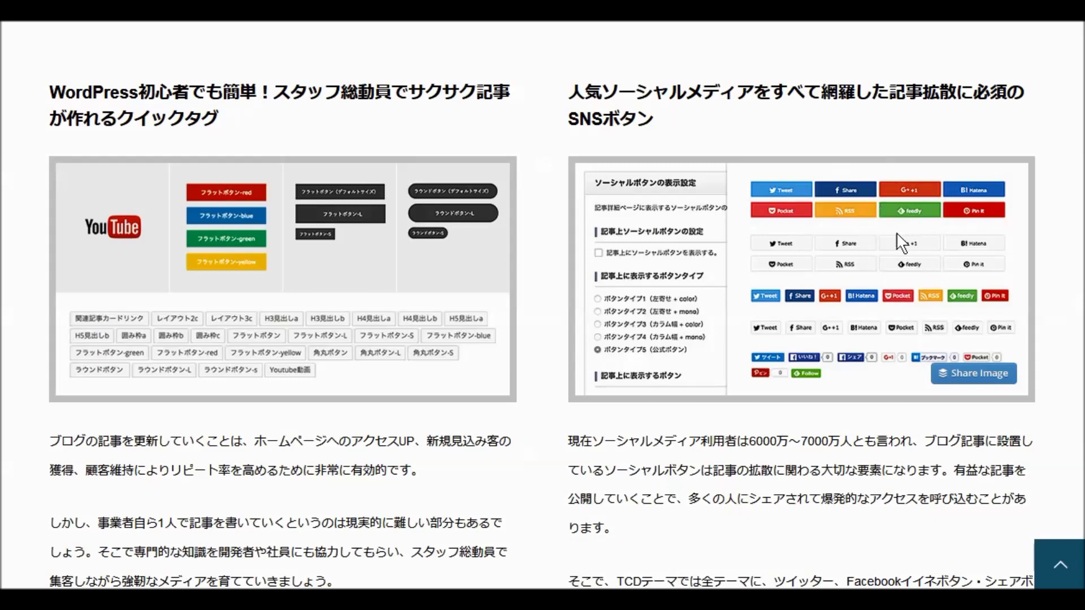
scroll(617, 294, "down", 1)
scroll(616, 291, "down", 7)
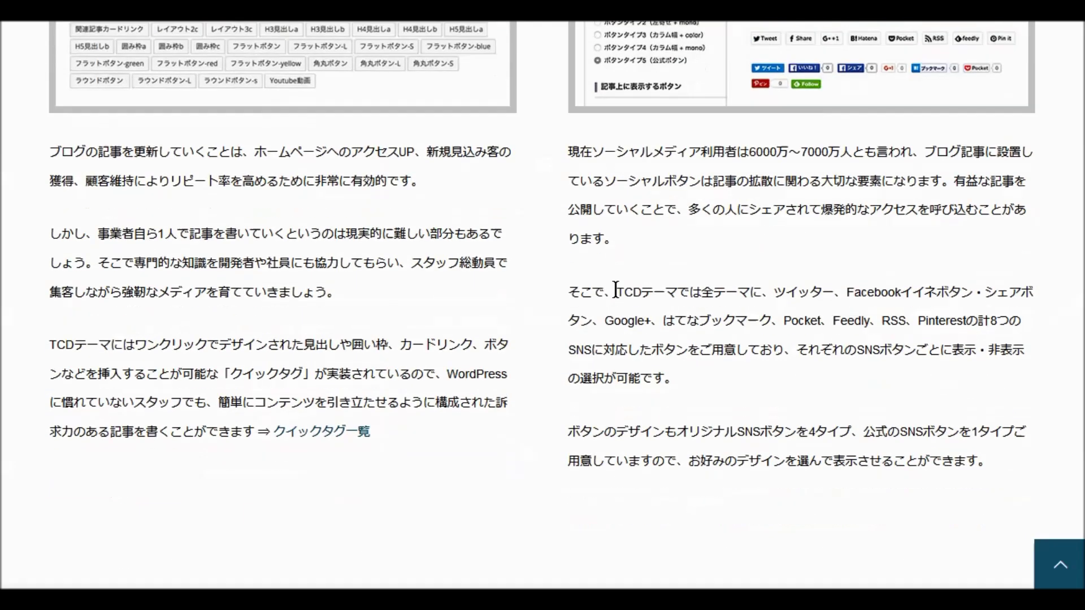
scroll(618, 296, "down", 4)
scroll(618, 296, "down", 2)
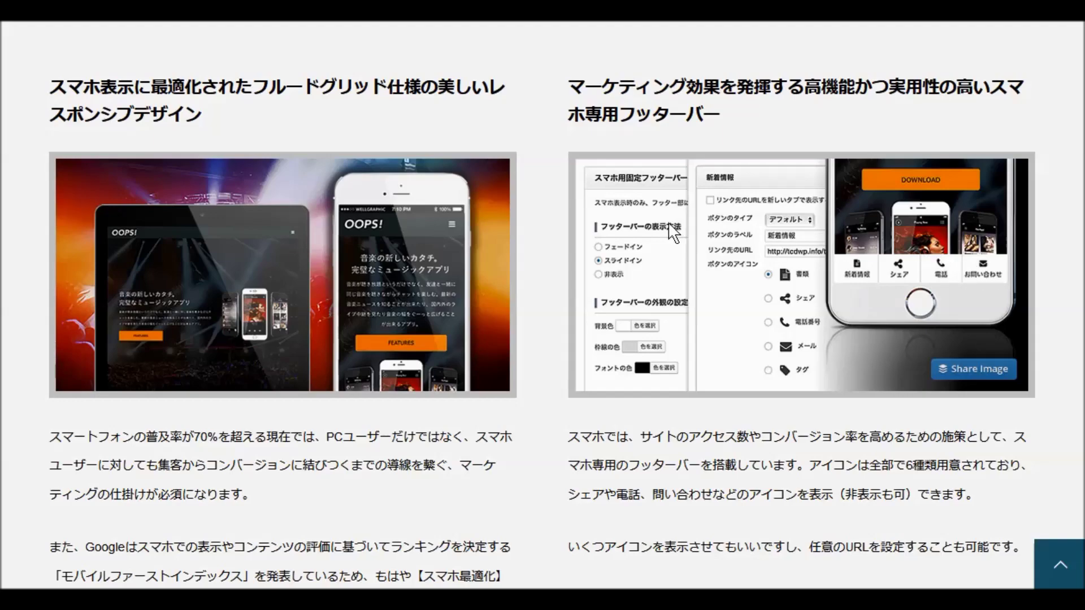
scroll(641, 233, "down", 2)
scroll(639, 231, "down", 10)
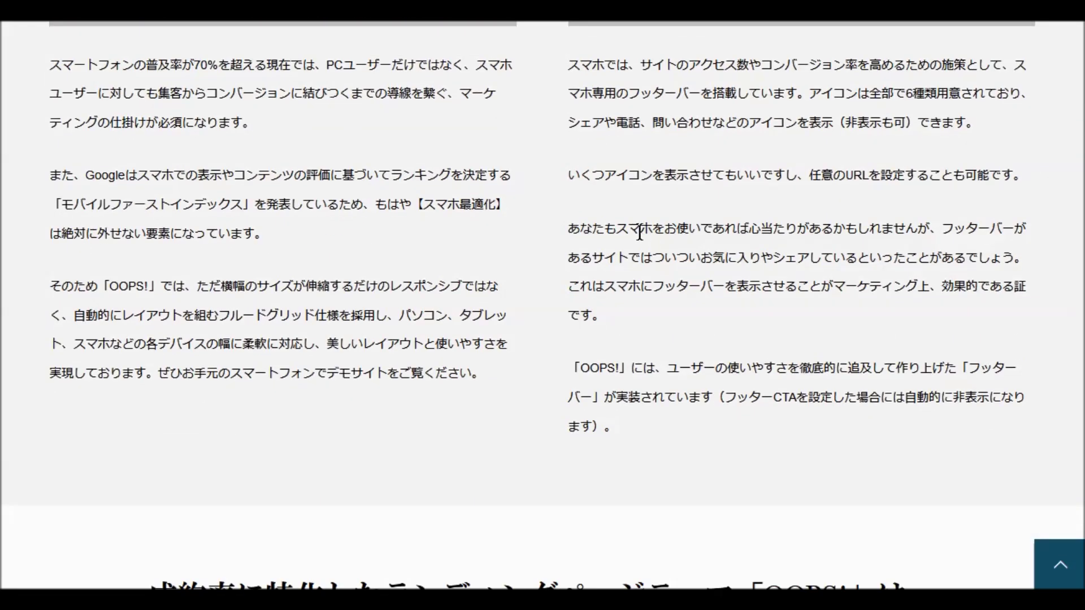
scroll(637, 246, "down", 10)
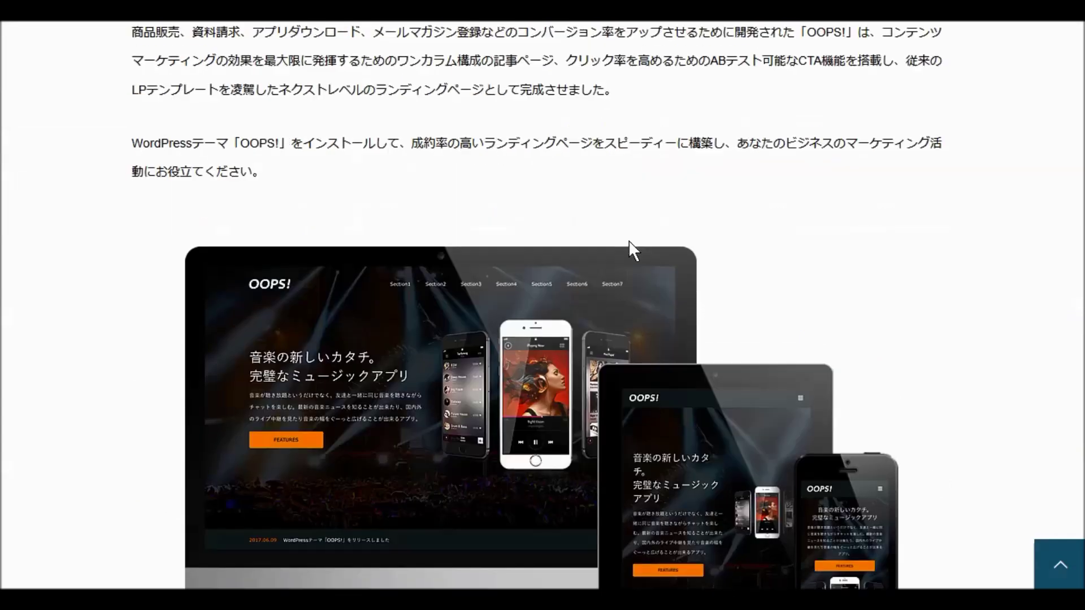
scroll(628, 239, "down", 4)
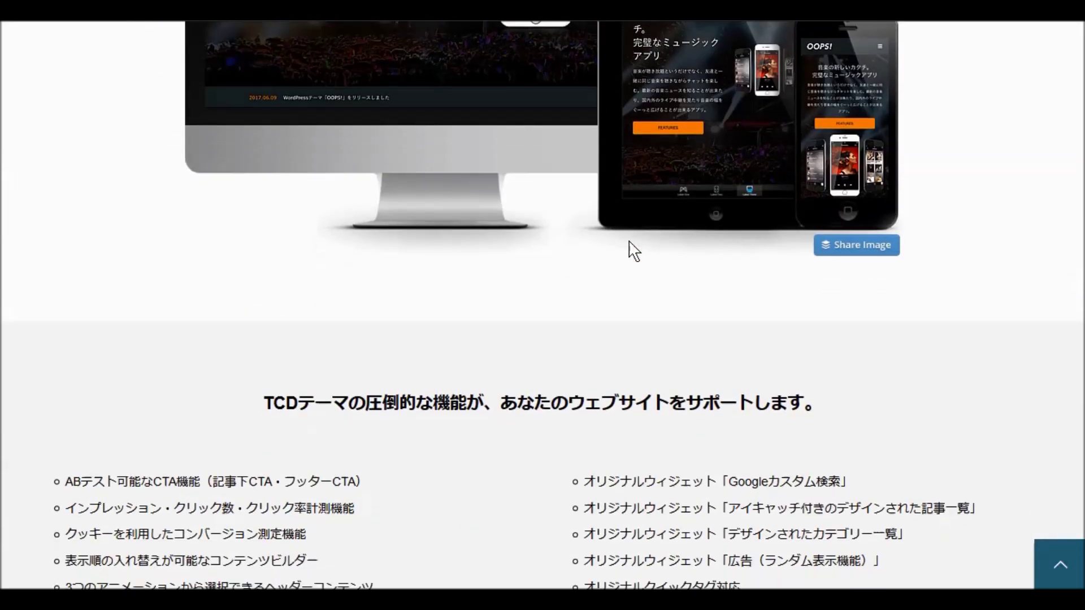
Skim the OOPS! sales page's feature sections back up to its header
scroll(629, 242, "up", 20)
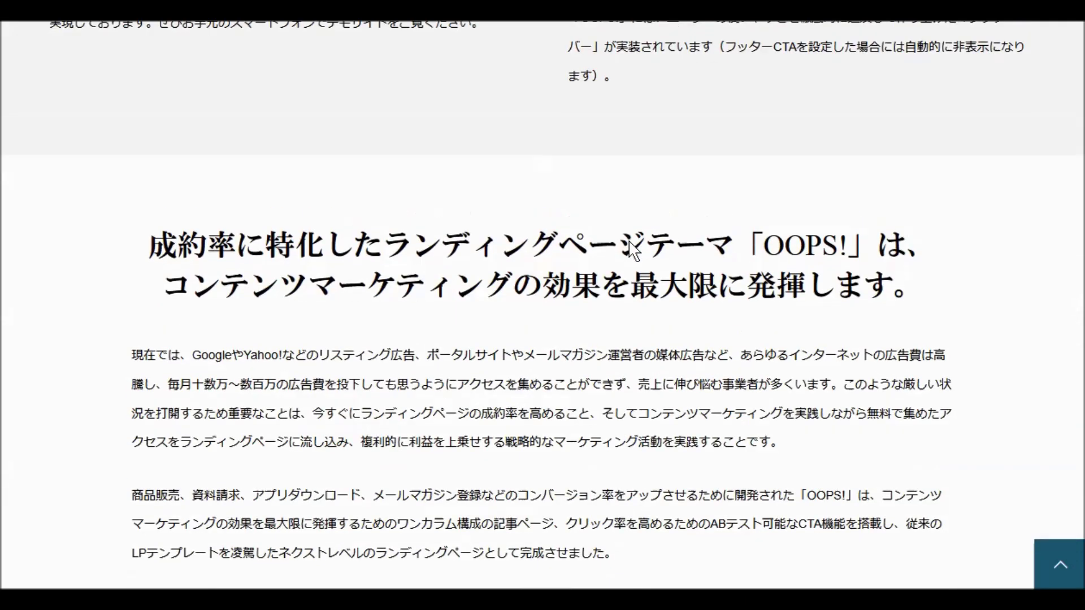
scroll(562, 259, "up", 20)
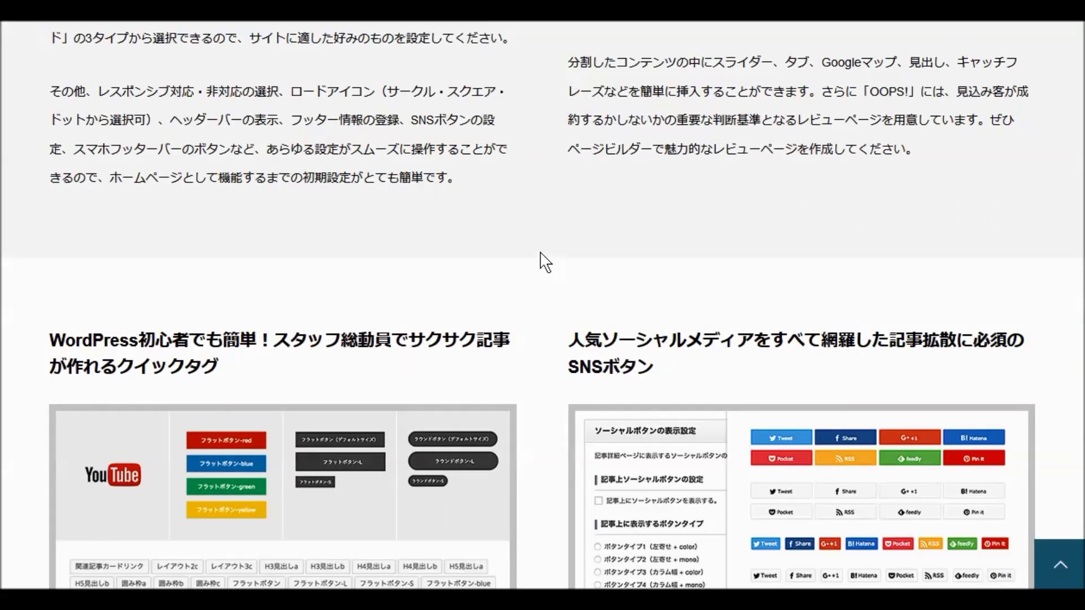
scroll(544, 265, "up", 20)
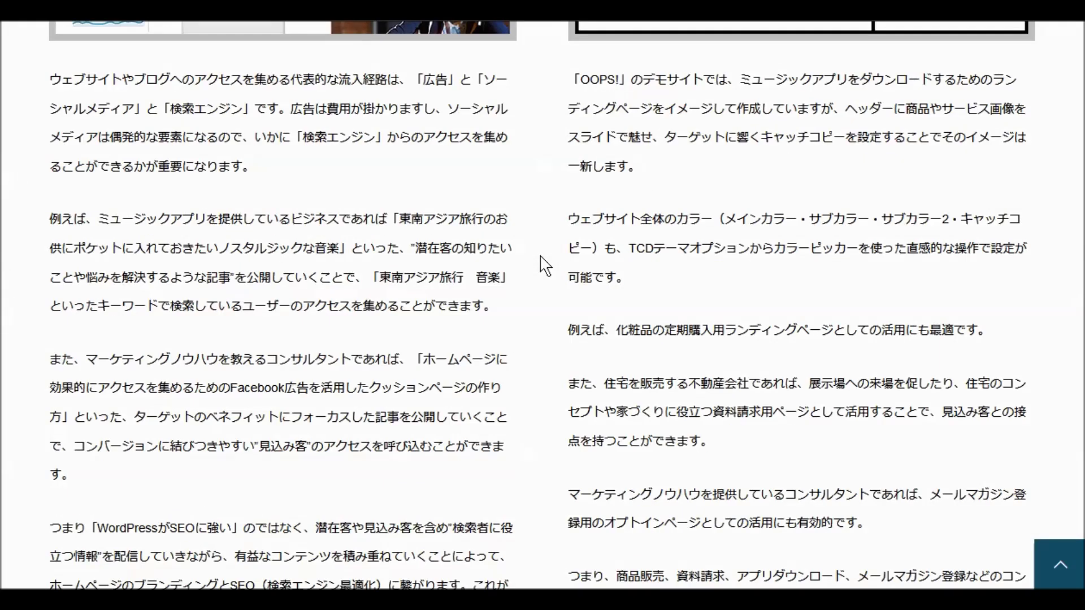
scroll(544, 266, "up", 3)
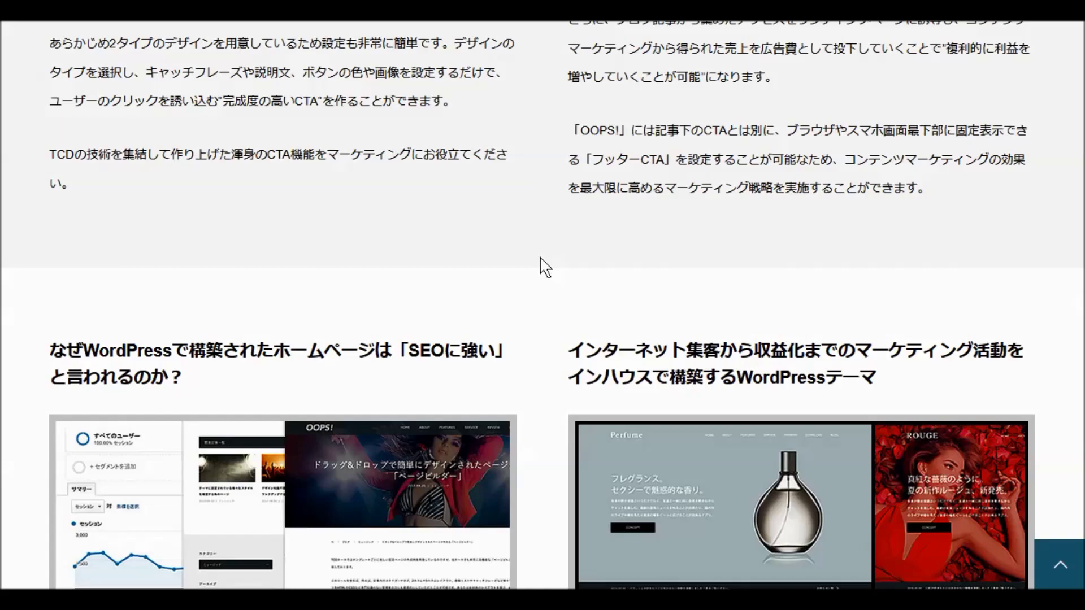
scroll(544, 266, "up", 15)
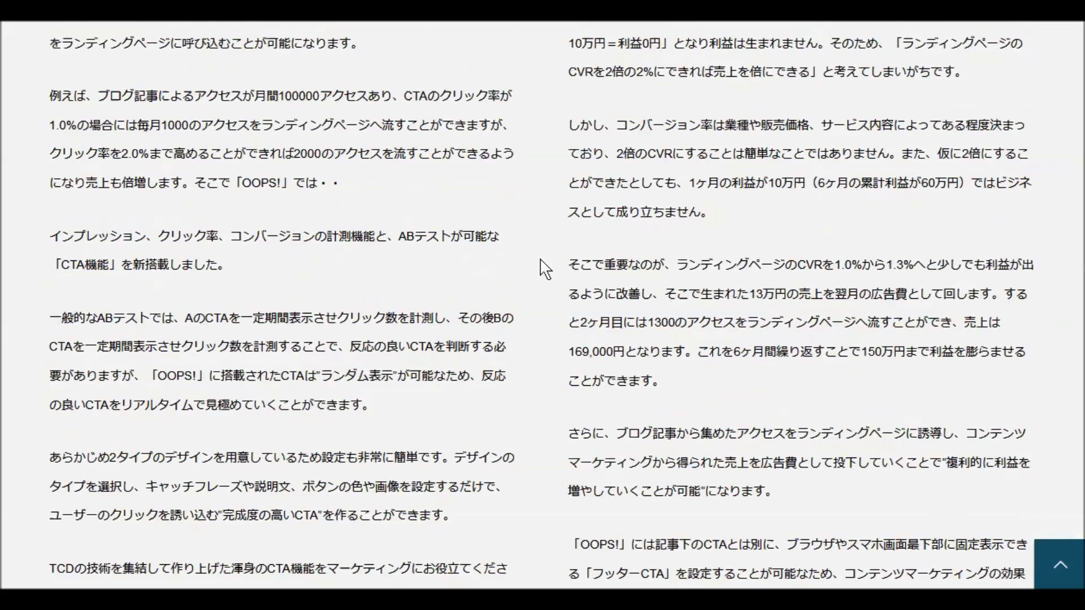
scroll(544, 270, "up", 15)
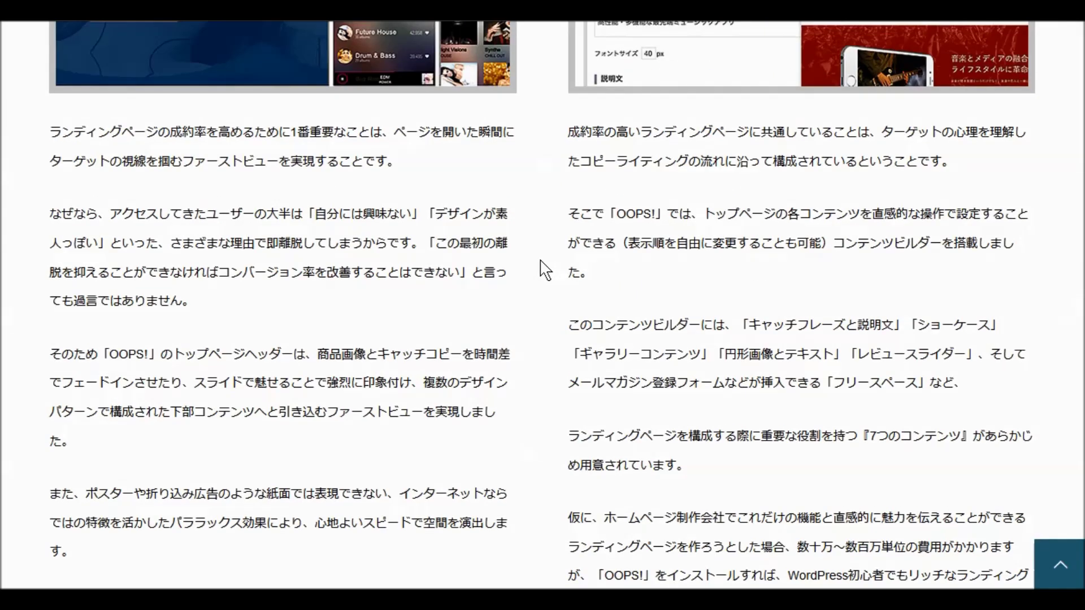
scroll(544, 270, "up", 10)
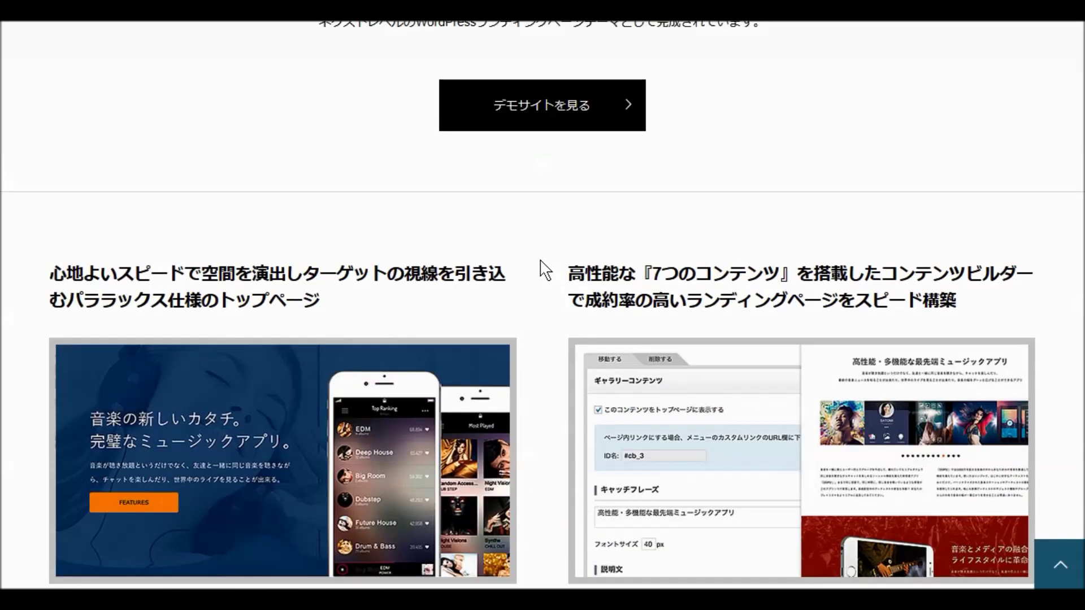
scroll(541, 262, "up", 10)
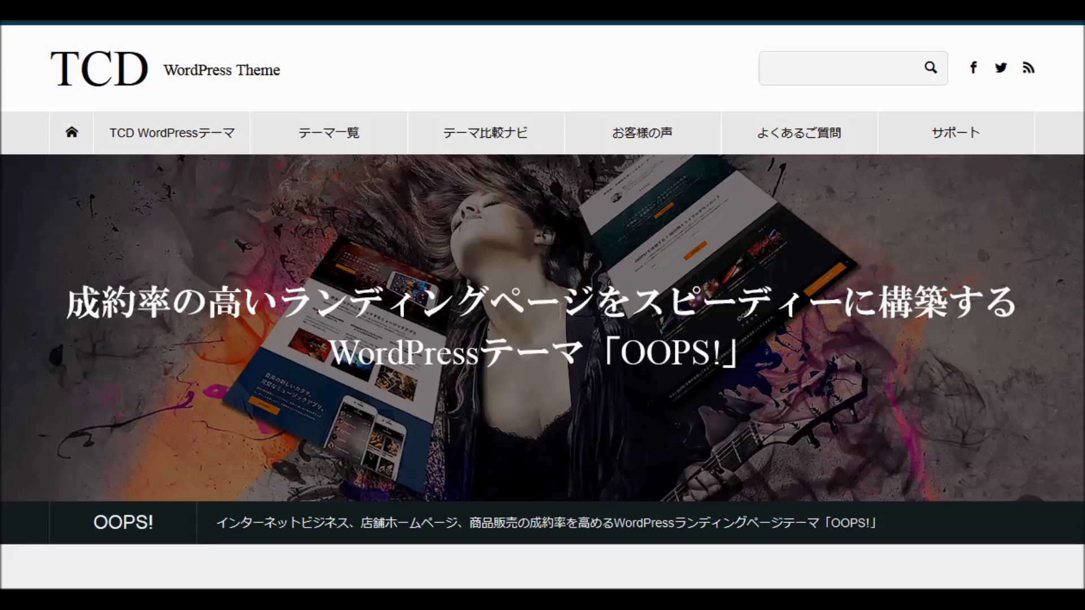
Switch to the browser window with the sample site and examine its header image, theme gallery carousel and three-column service section
mouse_move(390, 599)
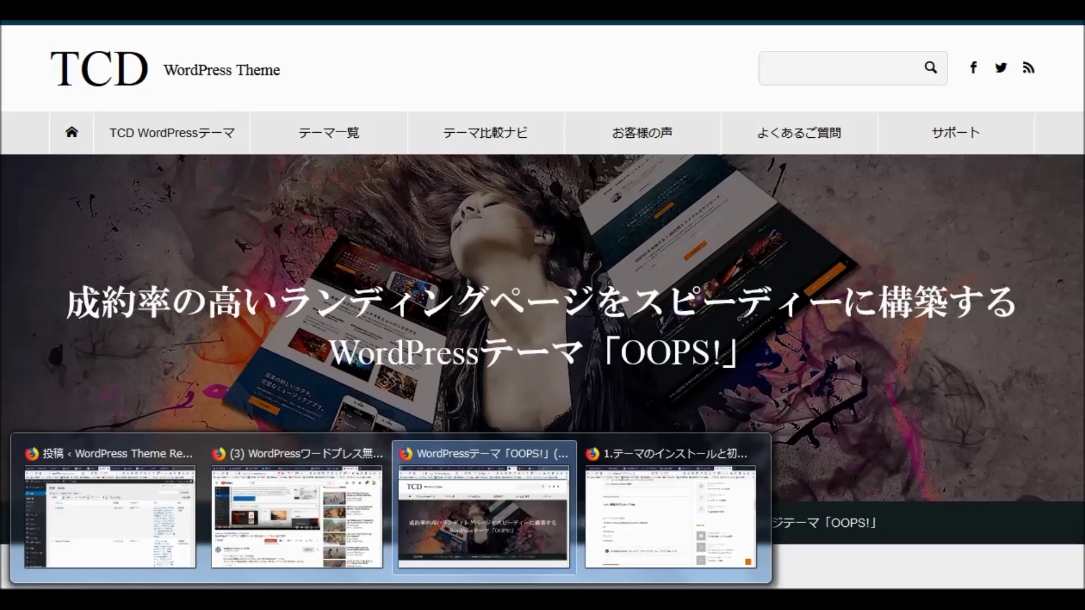
left_click(116, 531)
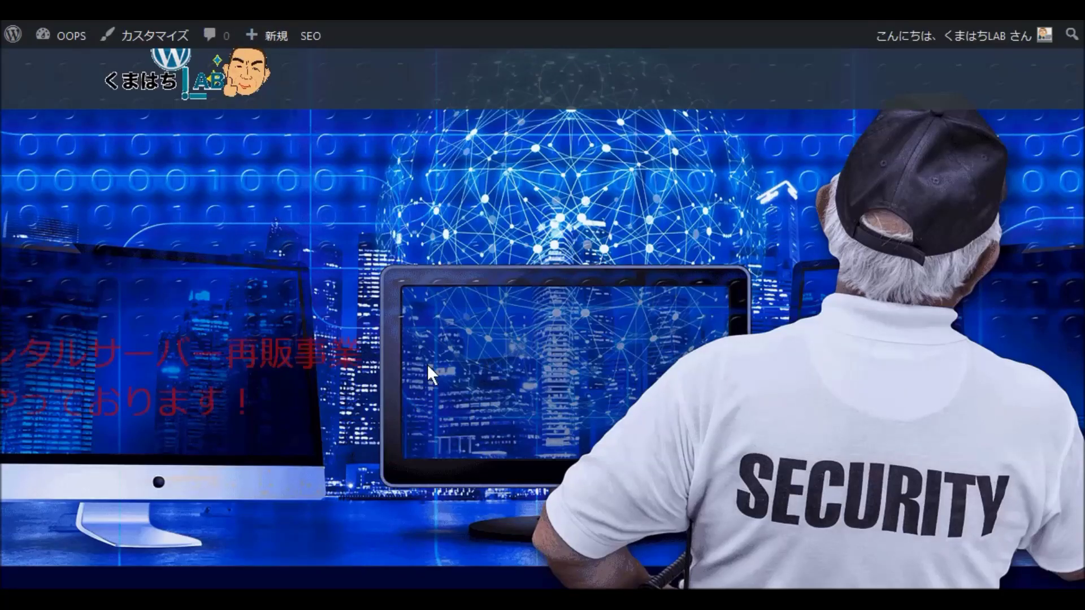
scroll(425, 363, "down", 6)
scroll(428, 366, "down", 10)
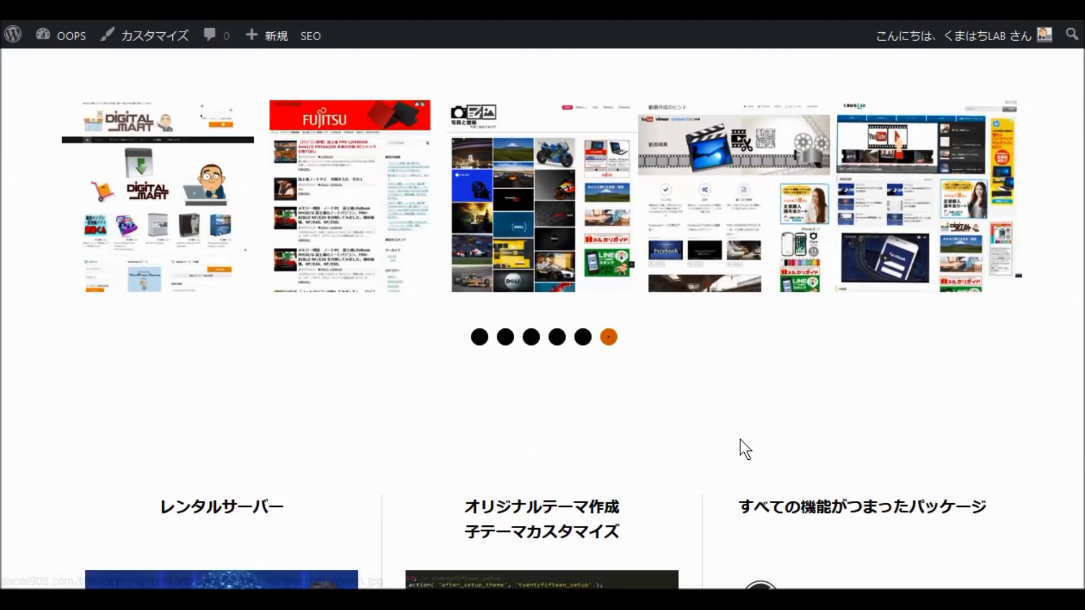
scroll(730, 448, "down", 4)
scroll(729, 444, "down", 2)
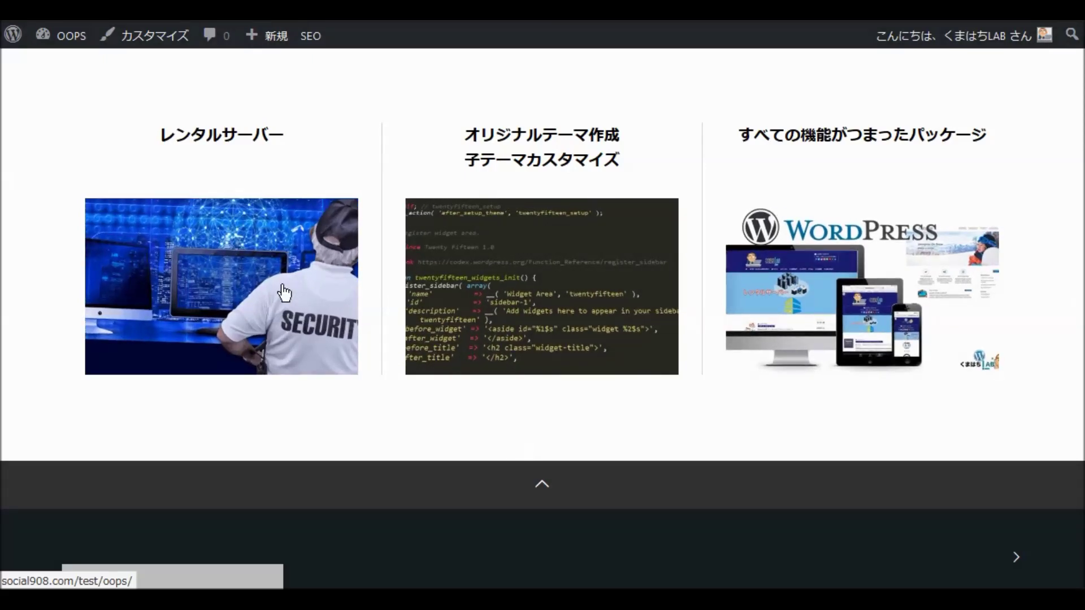
scroll(788, 307, "up", 1)
scroll(788, 307, "up", 2)
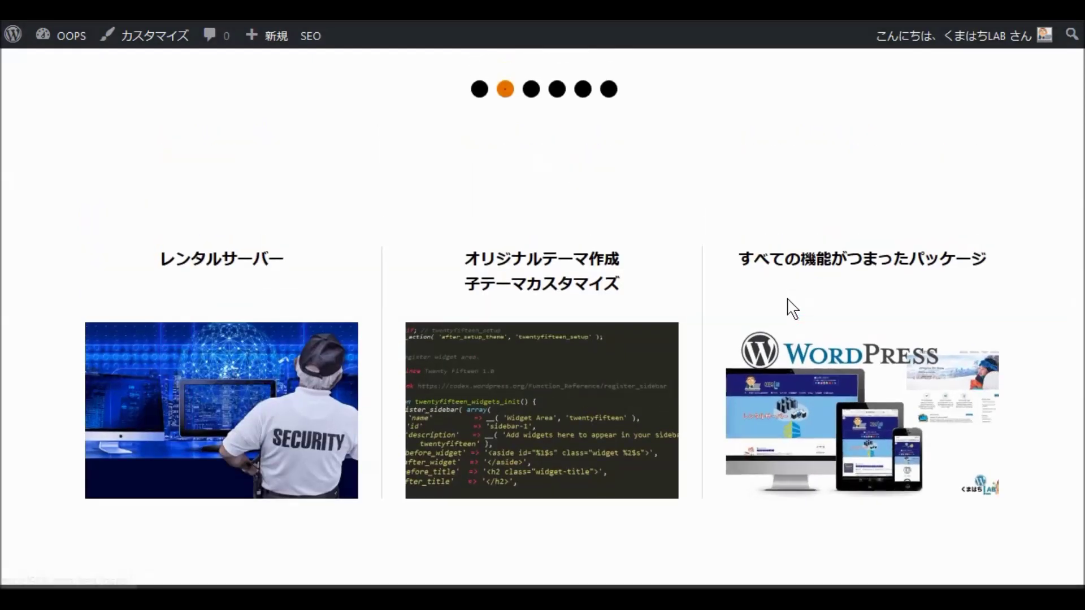
scroll(690, 336, "up", 4)
scroll(825, 418, "up", 4)
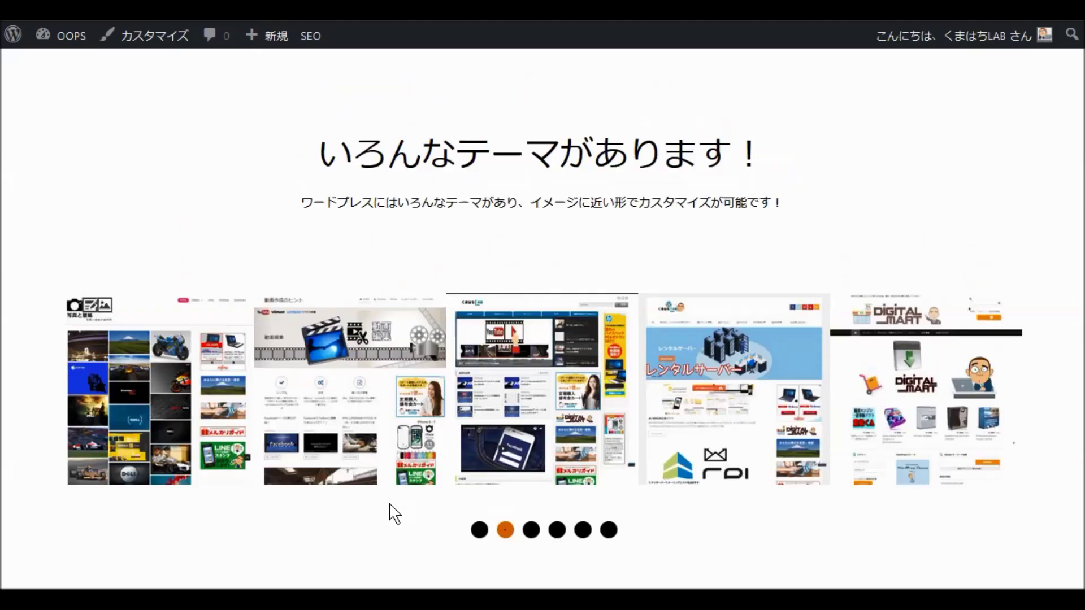
scroll(390, 509, "up", 10)
scroll(389, 503, "up", 6)
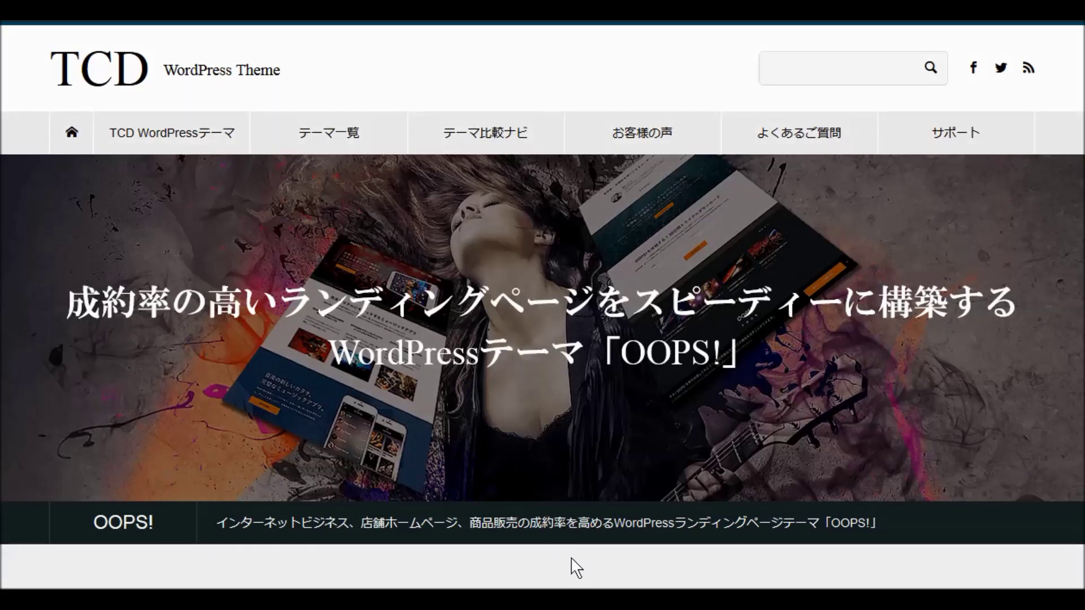
Check the progress of the oops_tcd048 upload and look over the sales page's introduction again
mouse_move(596, 600)
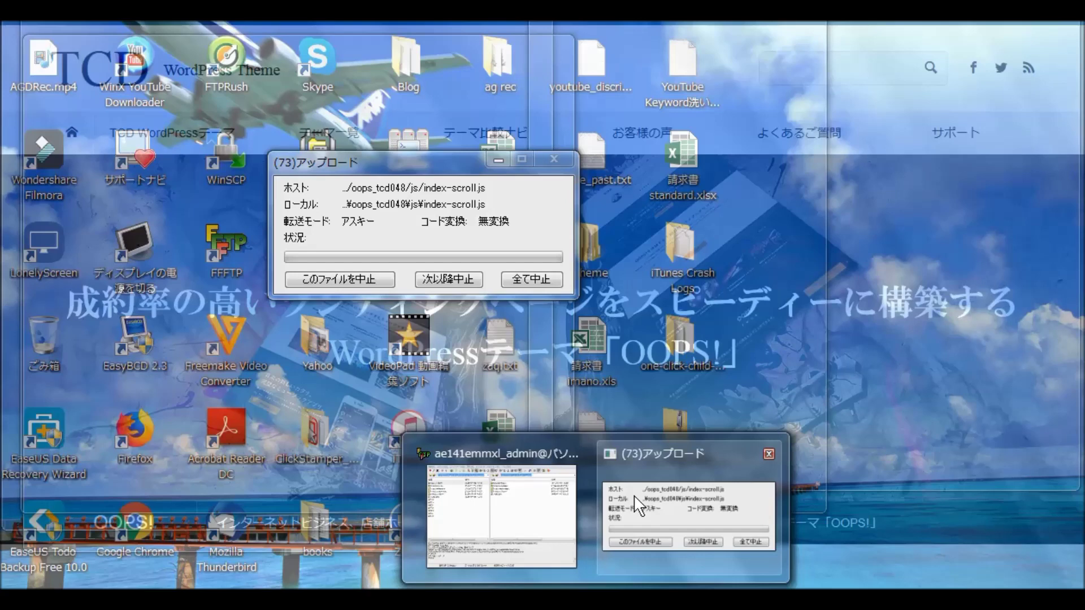
mouse_move(635, 499)
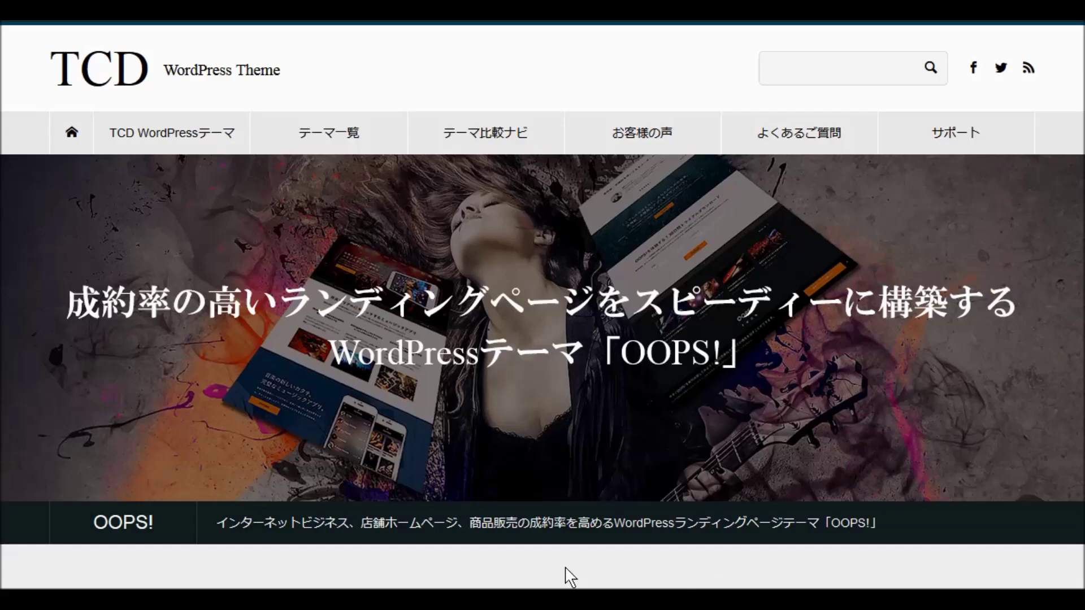
scroll(491, 445, "down", 4)
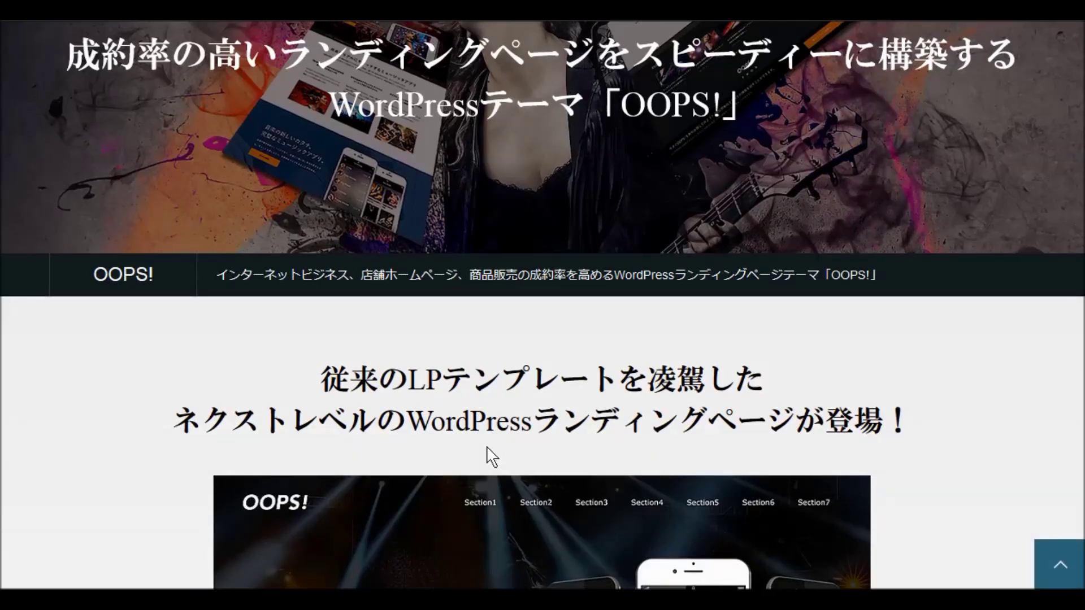
scroll(491, 456, "down", 6)
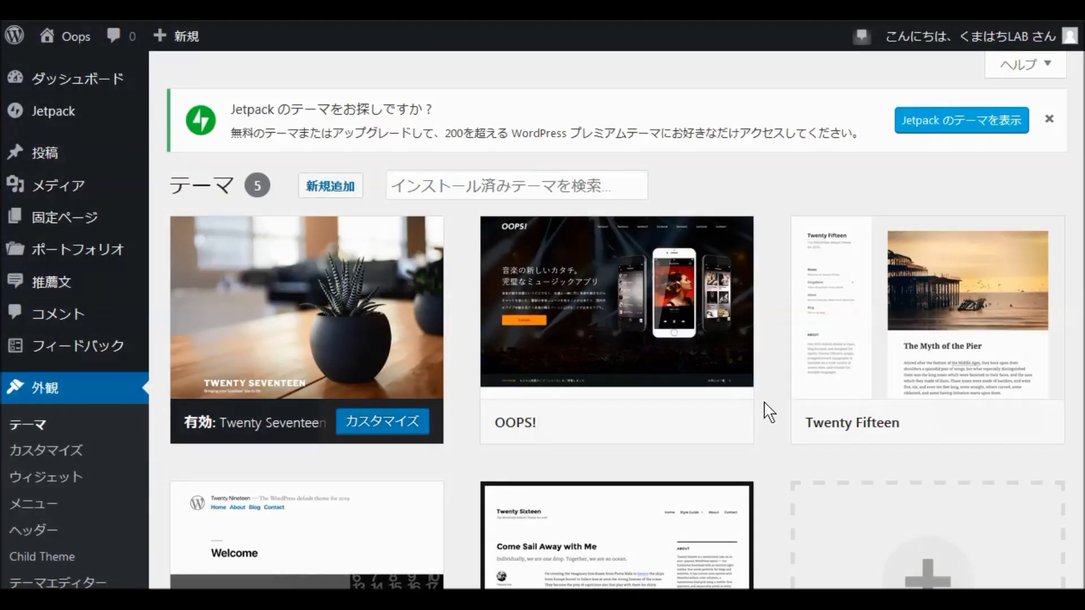
Activate the OOPS! theme on the WordPress site and check the version in its theme details
mouse_move(733, 407)
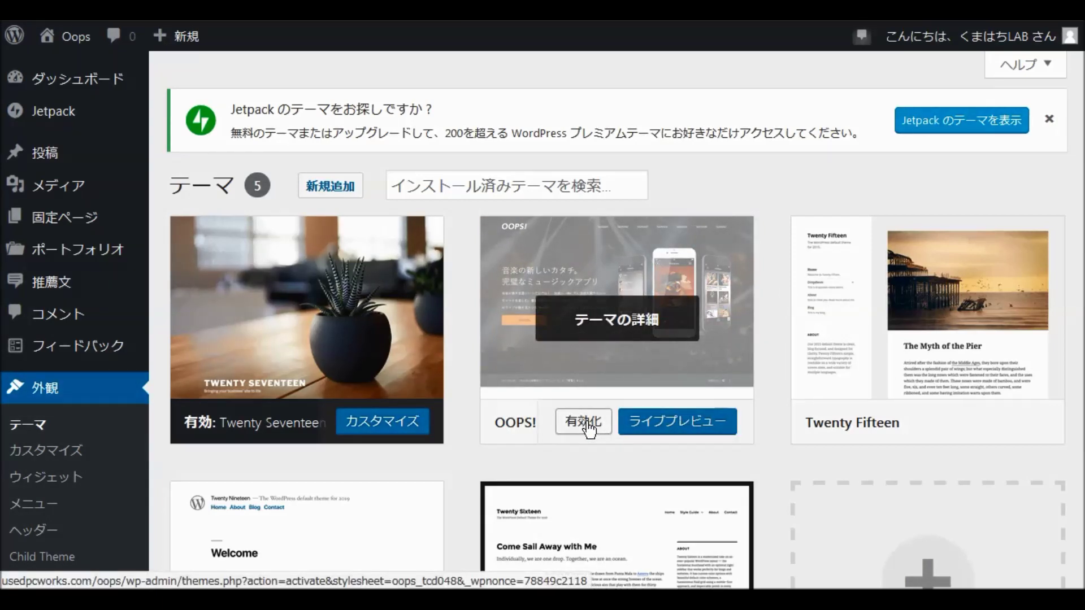
left_click(588, 430)
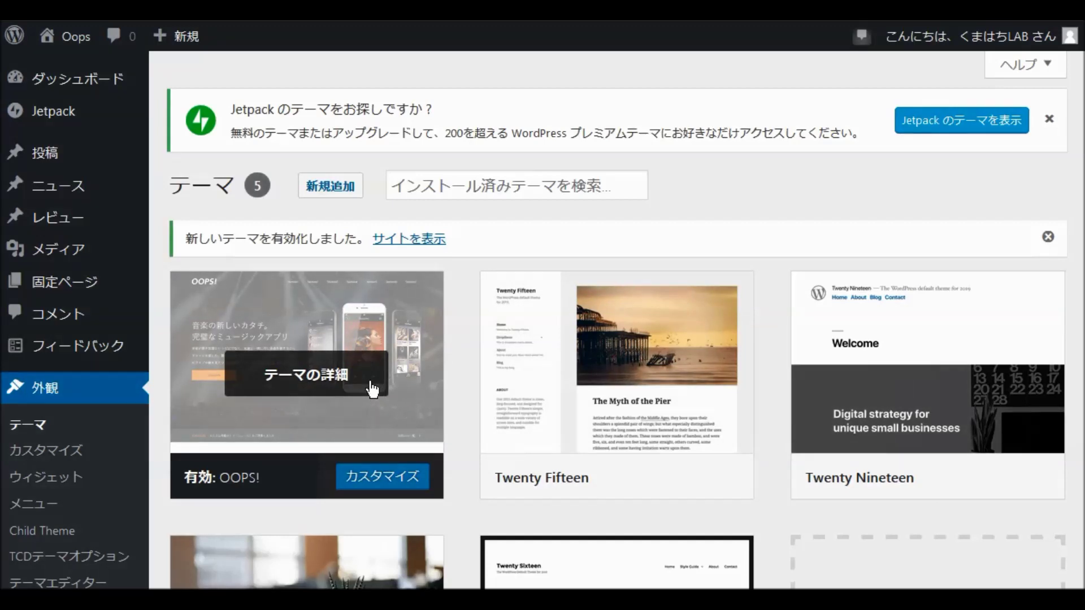
left_click(331, 380)
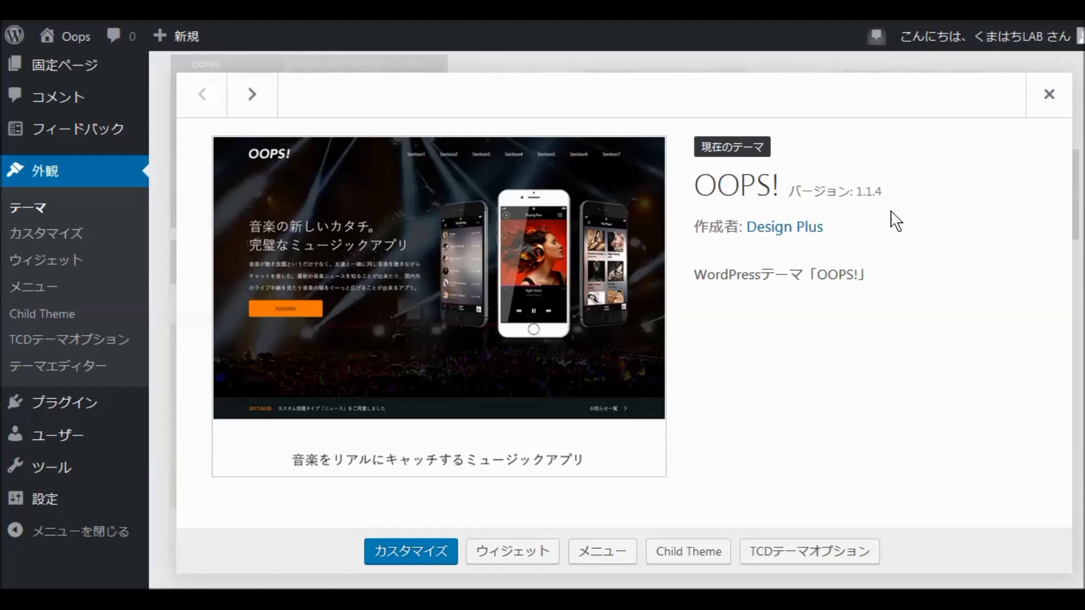
left_click(1049, 96)
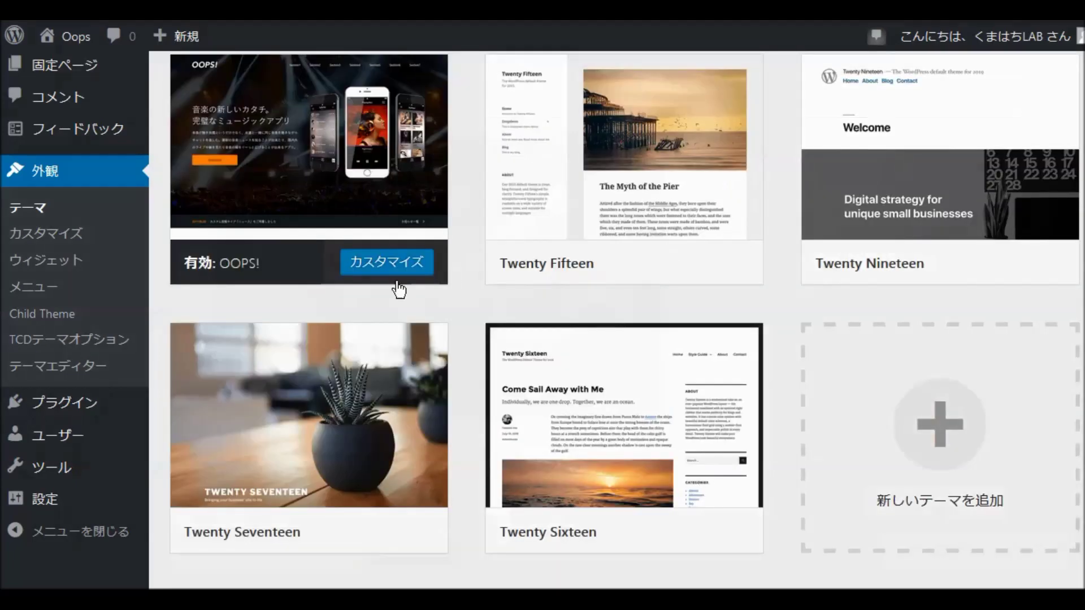
Open the dashboard's theme update information for OOPS! and review its version history
scroll(92, 306, "up", 1)
scroll(92, 306, "up", 3)
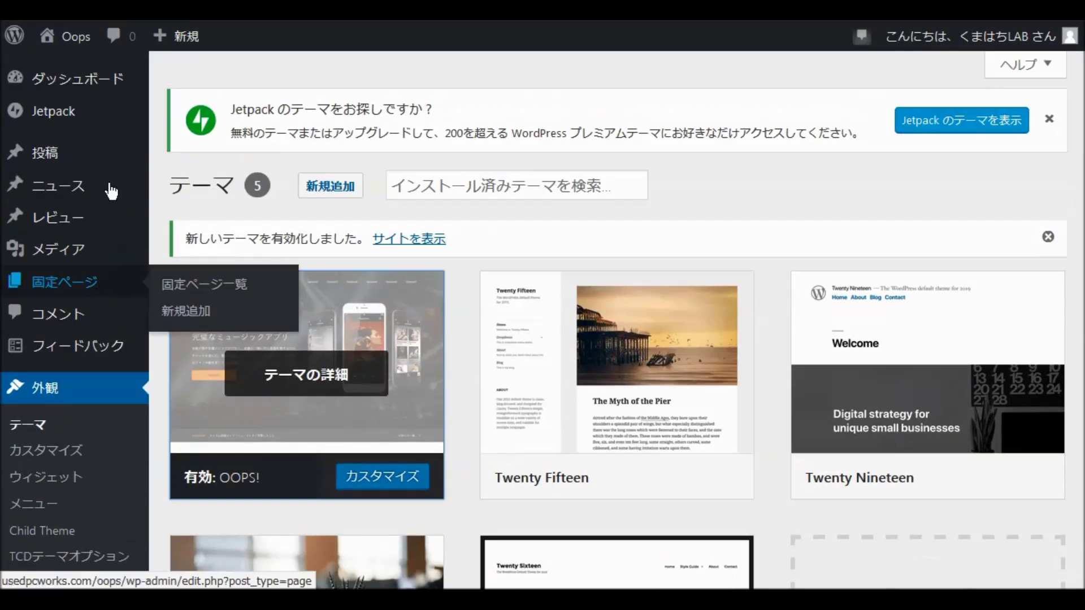
mouse_move(109, 85)
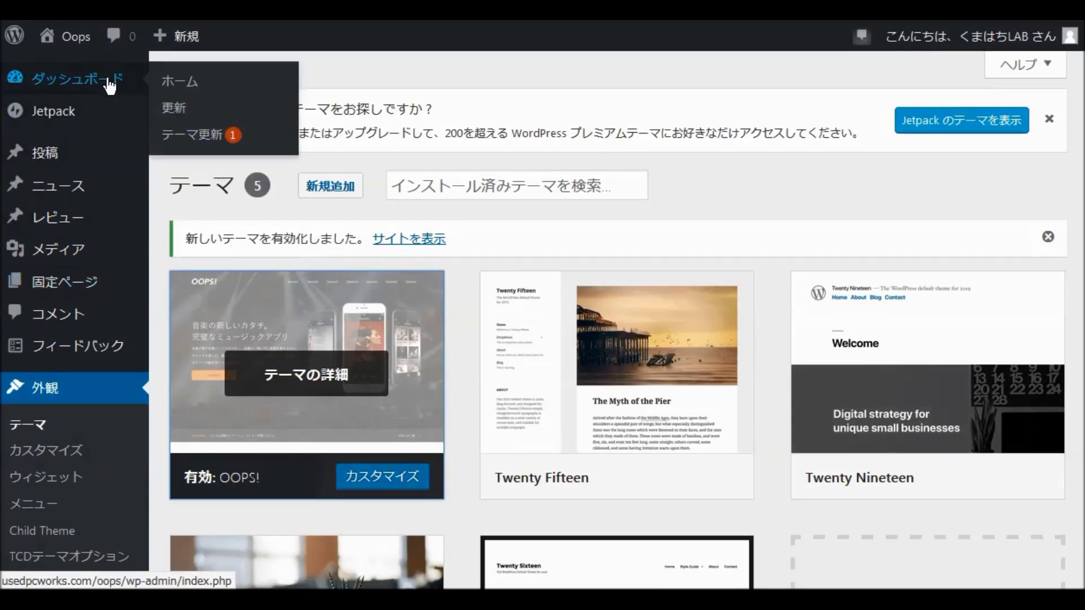
left_click(203, 139)
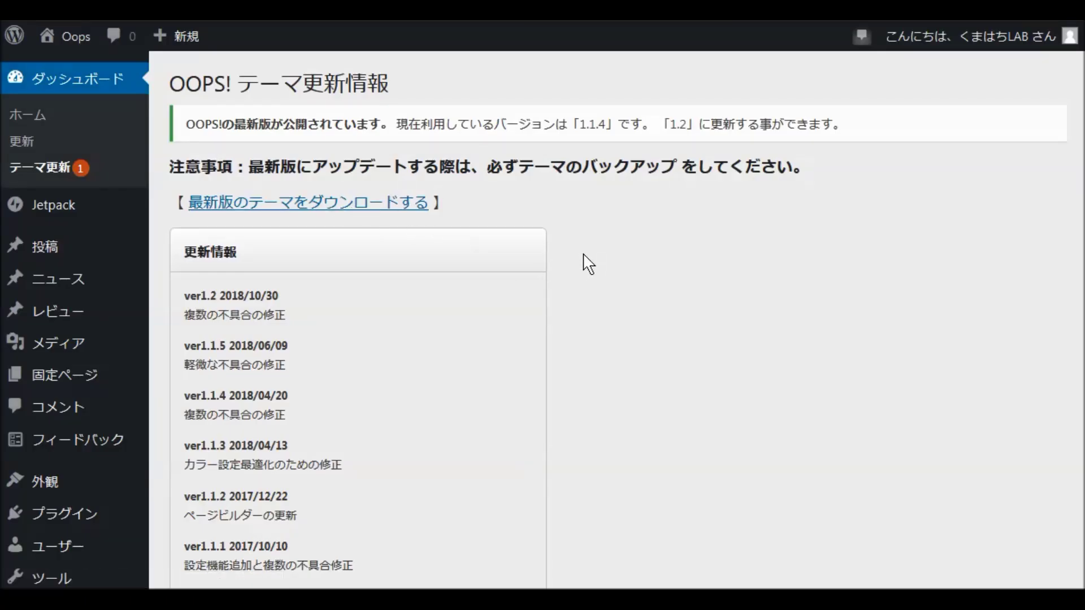
scroll(588, 262, "down", 3)
scroll(587, 262, "up", 3)
scroll(600, 297, "down", 3)
Return to the installed themes and activate Twenty Seventeen in place of OOPS!
mouse_move(41, 410)
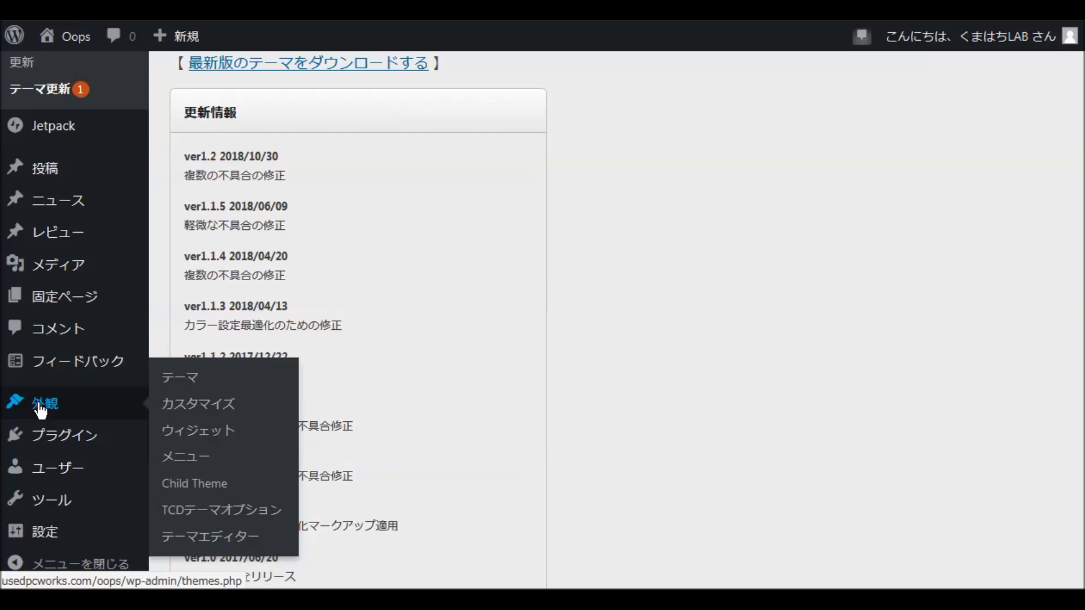
left_click(41, 410)
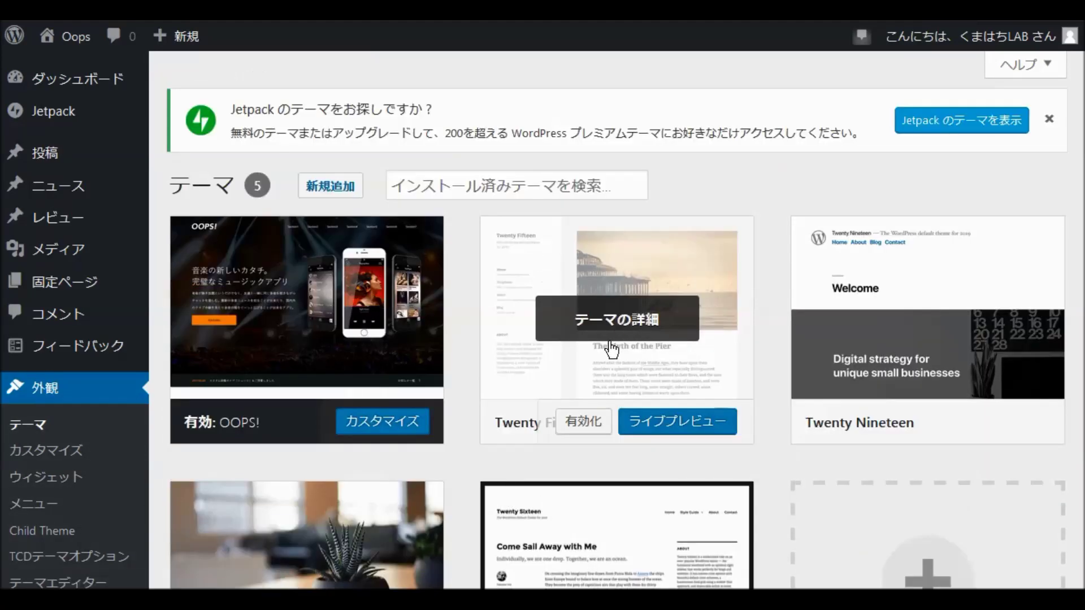
scroll(610, 347, "down", 3)
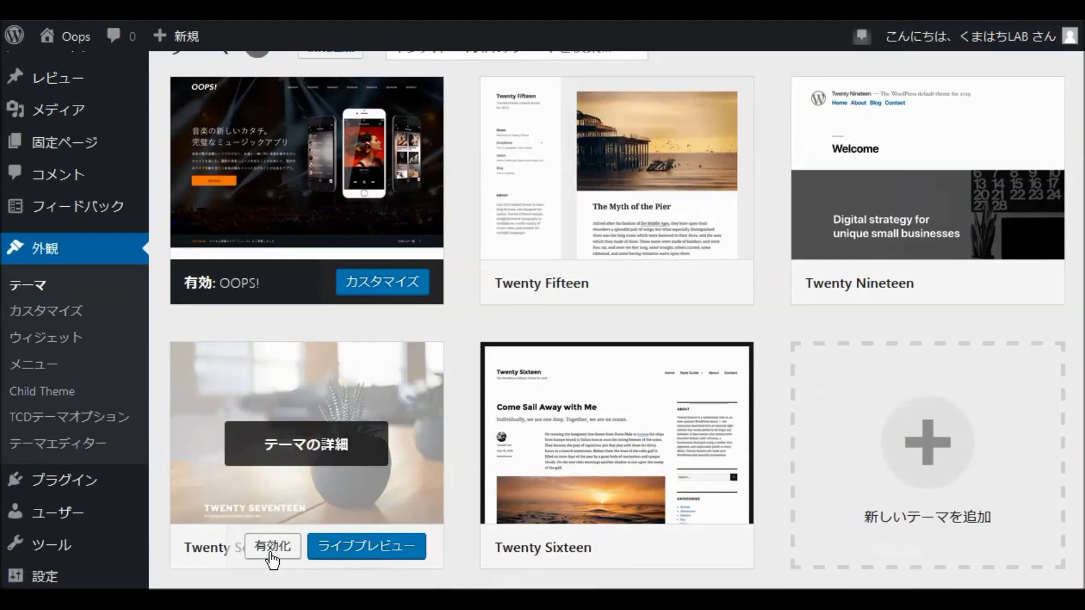
left_click(275, 554)
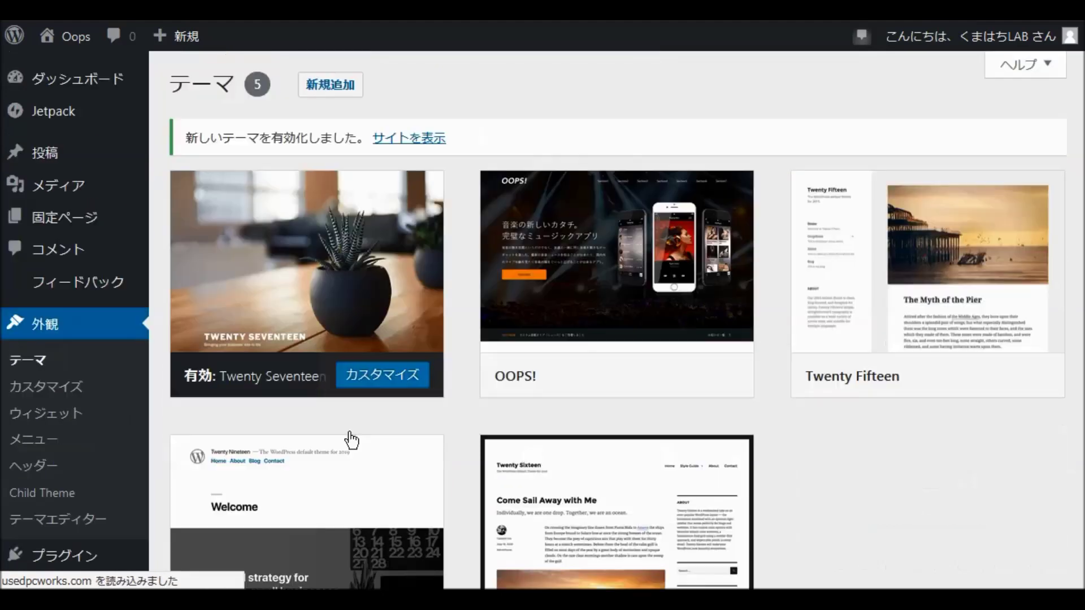
Delete the outdated OOPS! theme from its theme details and confirm the deletion
left_click(616, 272)
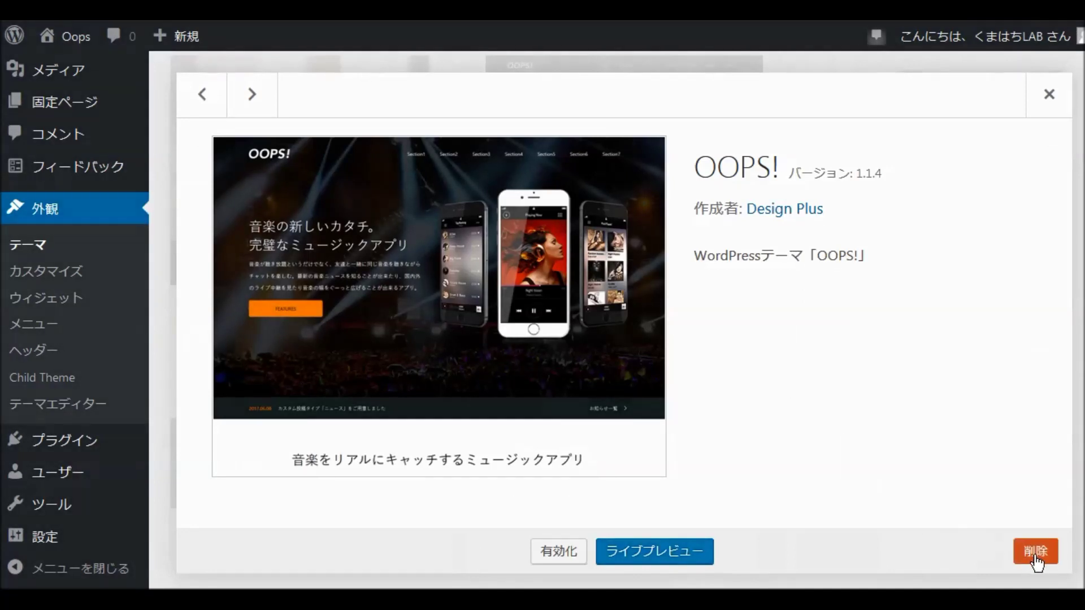
left_click(1035, 552)
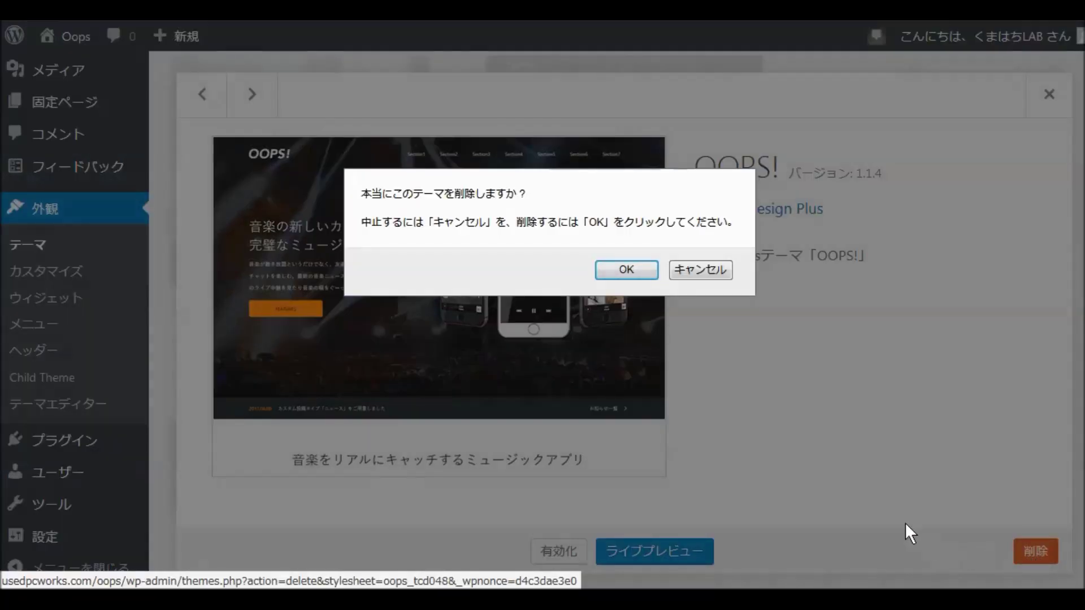
left_click(625, 268)
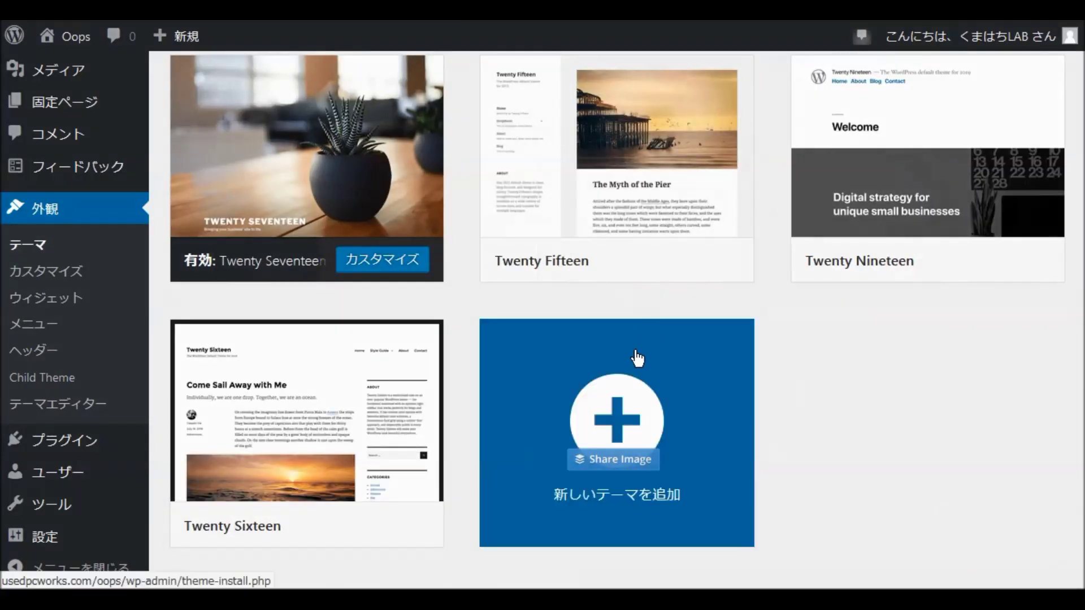
Open the theme details of the active OOPS! theme to check its version
scroll(452, 291, "up", 2)
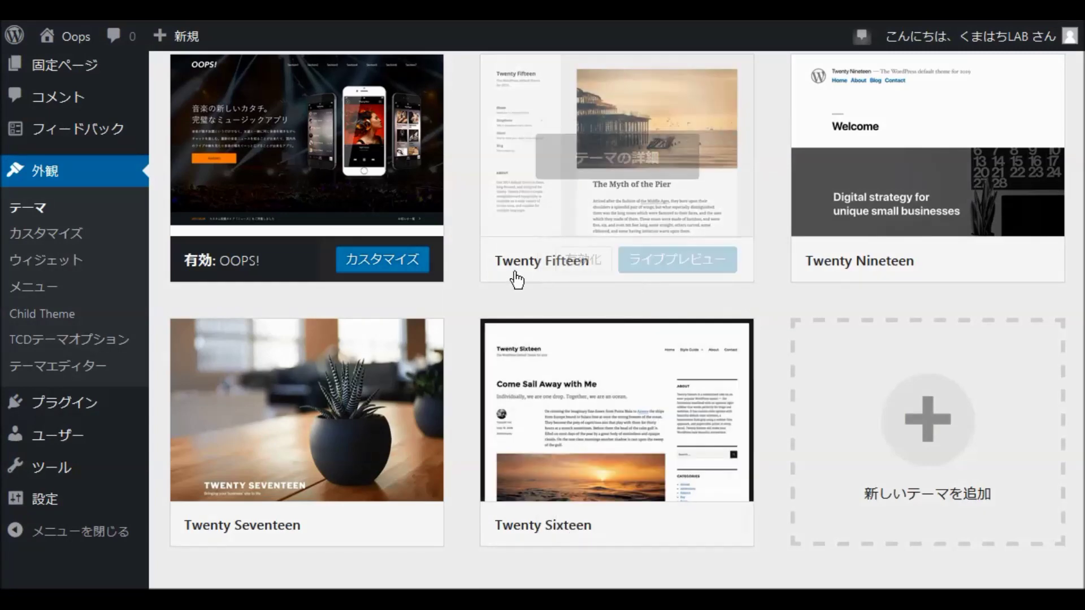
left_click(320, 164)
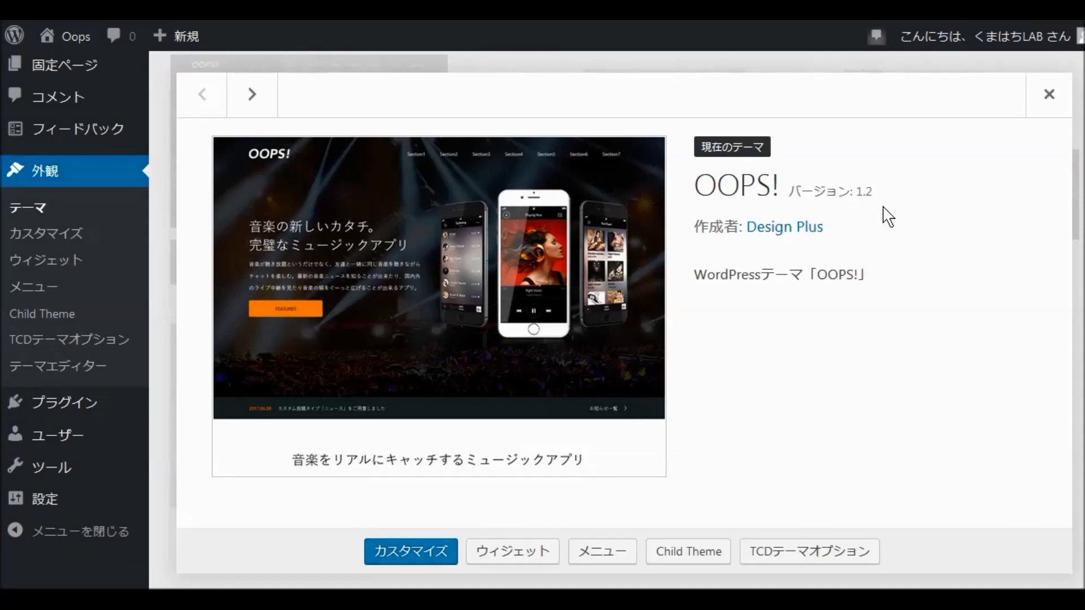
Close the OOPS! theme details and open the form for creating a child theme
left_click(138, 342)
left_click(1048, 94)
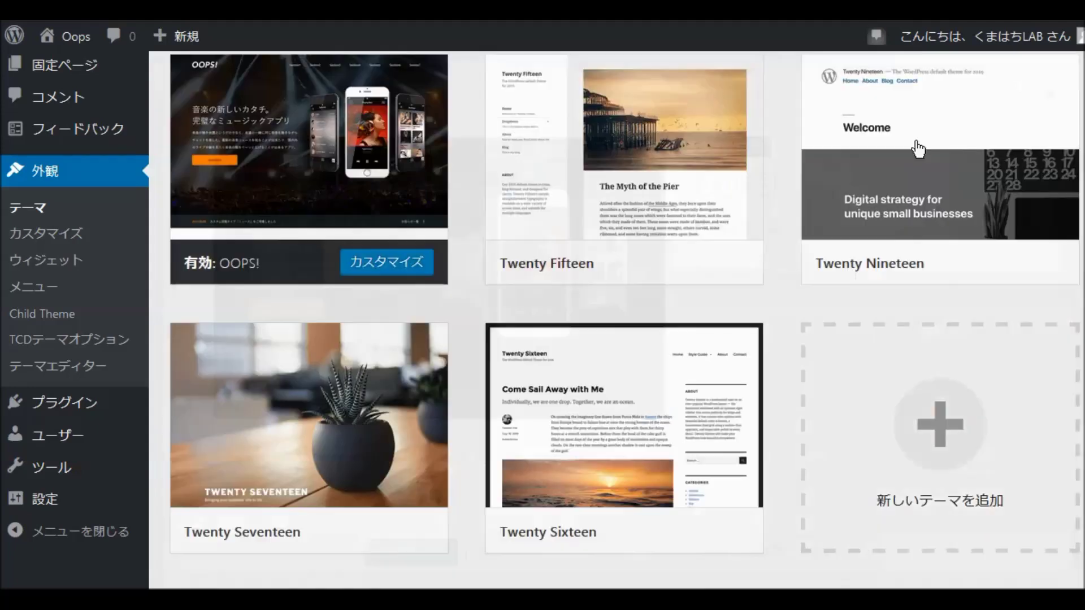
scroll(70, 277, "up", 4)
mouse_move(69, 92)
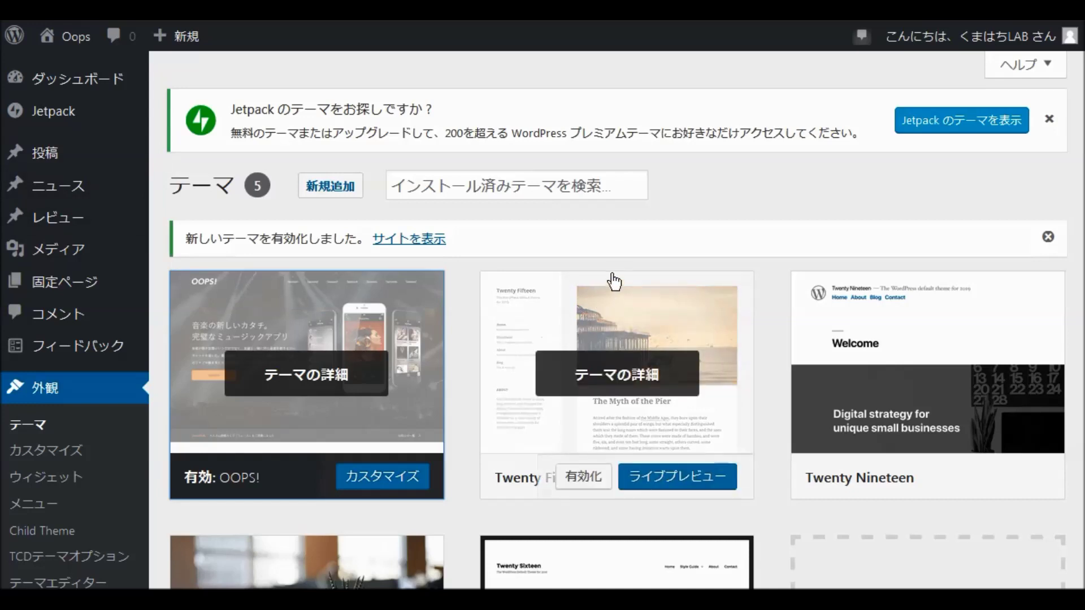
scroll(613, 283, "down", 1)
scroll(613, 282, "down", 2)
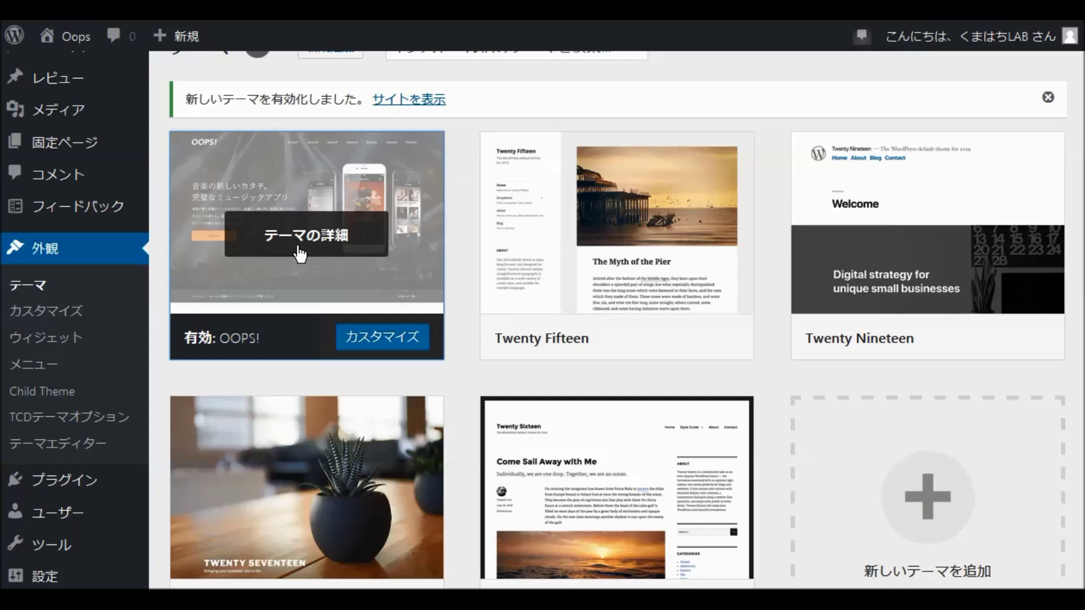
left_click(67, 400)
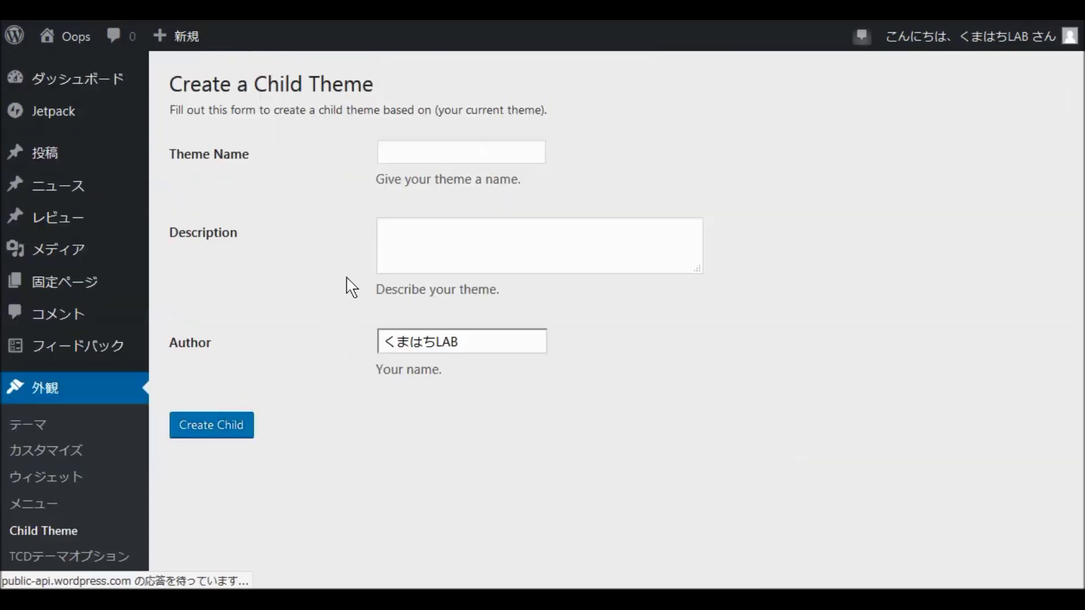
Name the child theme Oops Child
left_click(400, 157)
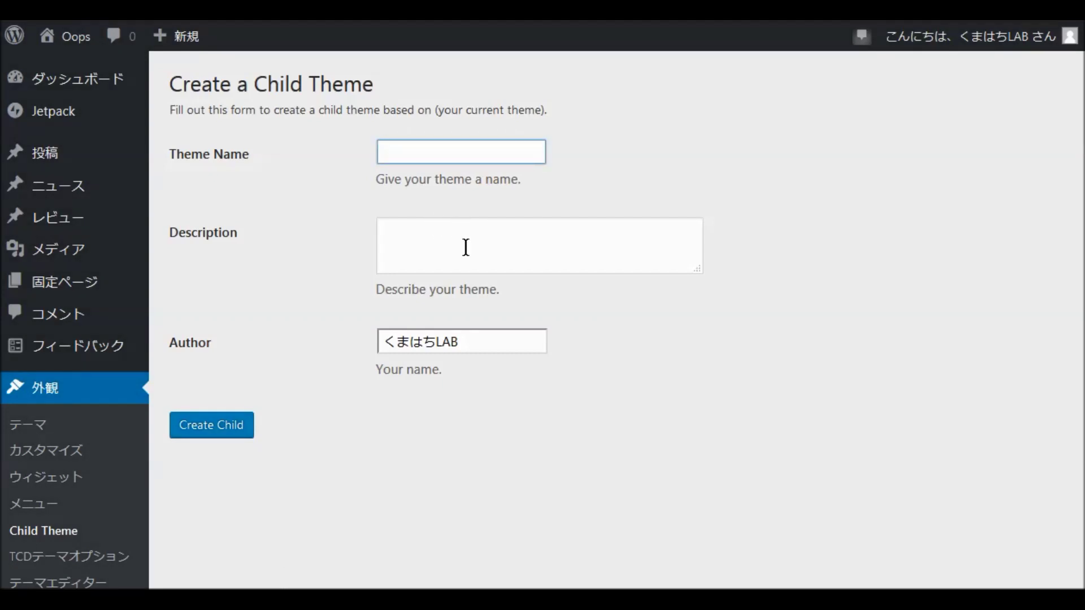
type("Oops")
key("Return")
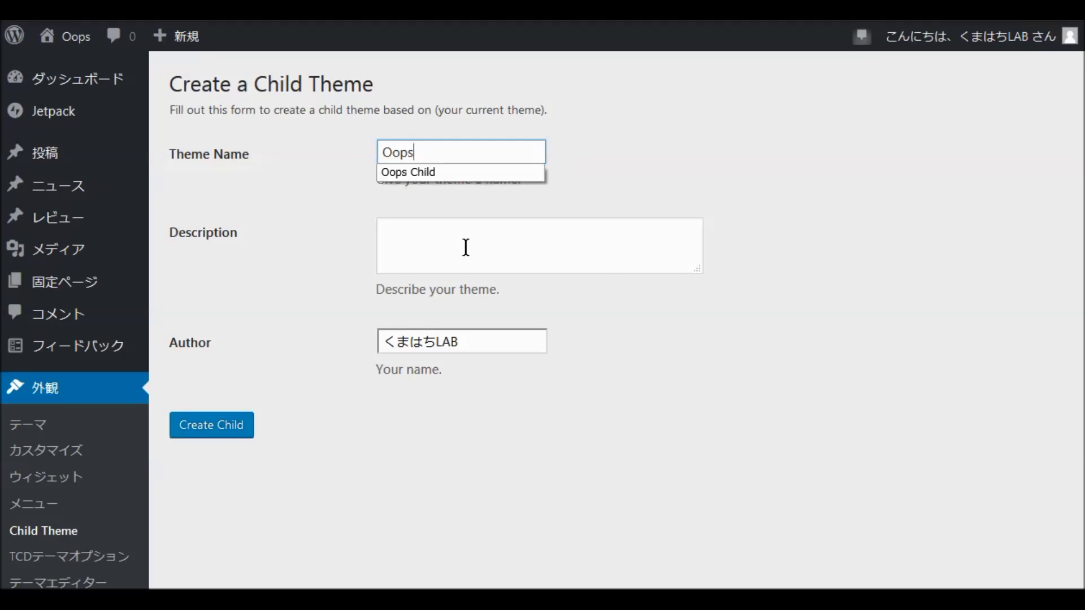
left_click(422, 173)
Enter "Oopsの子テーマ" as the child theme's description and create the child theme
left_click(400, 241)
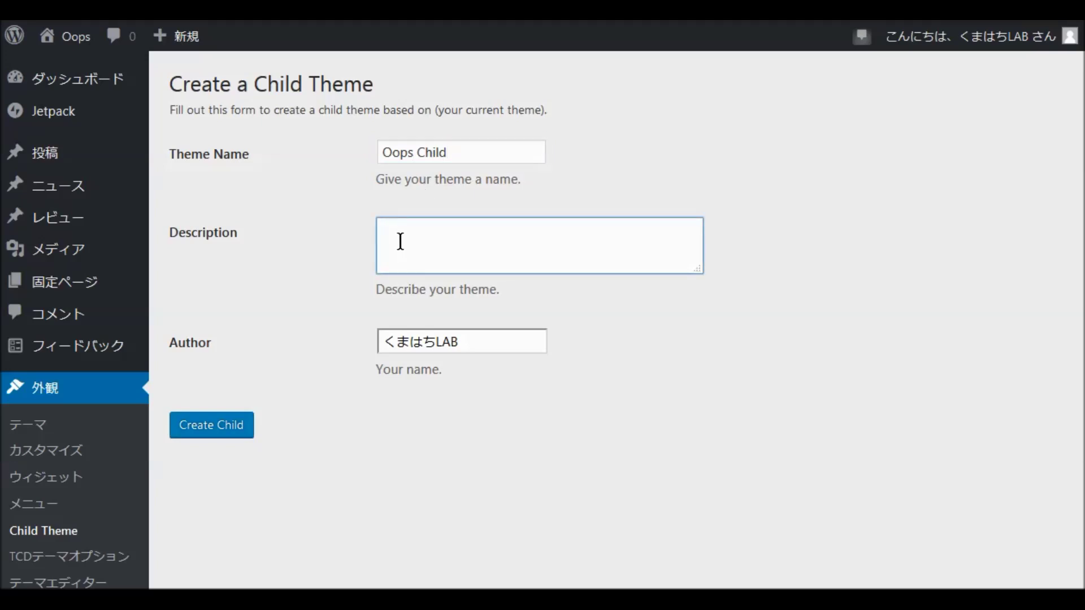
type("Oopsのこ")
key("space")
type("て")
type("ーま")
key("space")
key("Return")
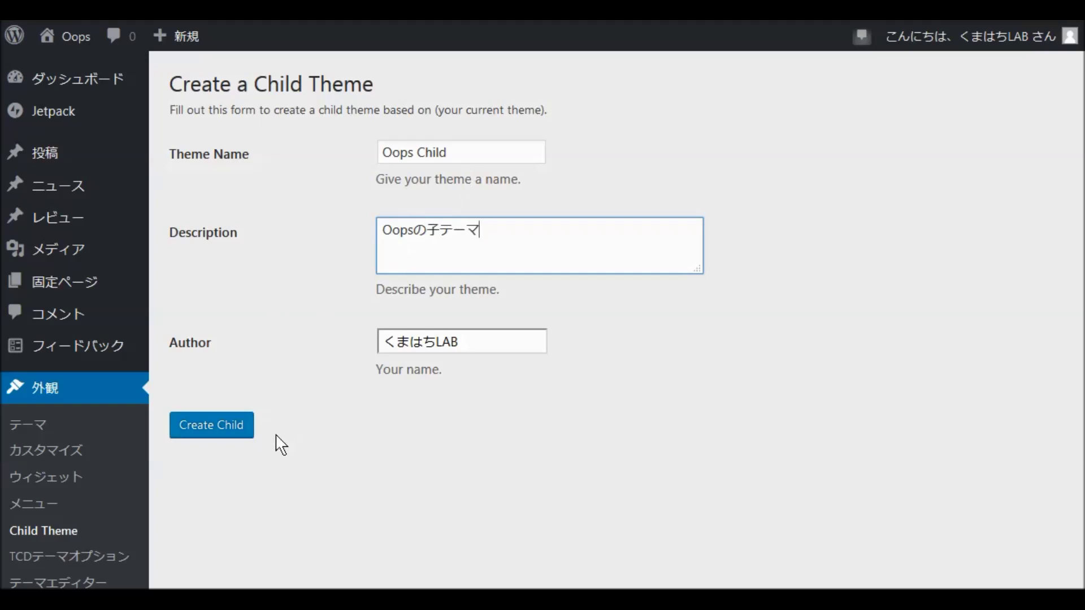
left_click(233, 429)
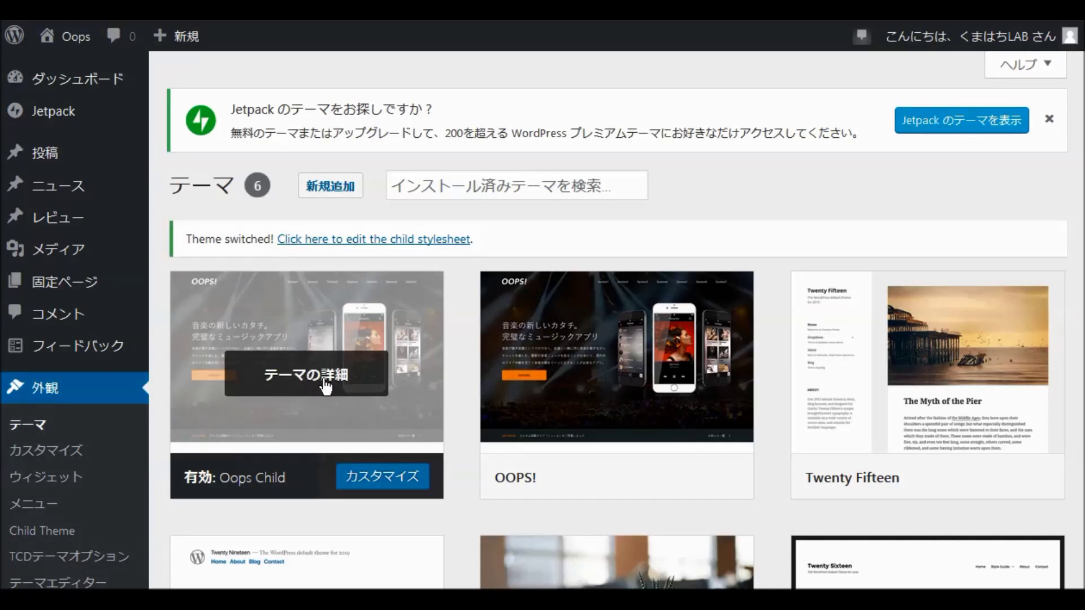
Open the dashboard's theme update information for the active Oops Child theme
mouse_move(33, 84)
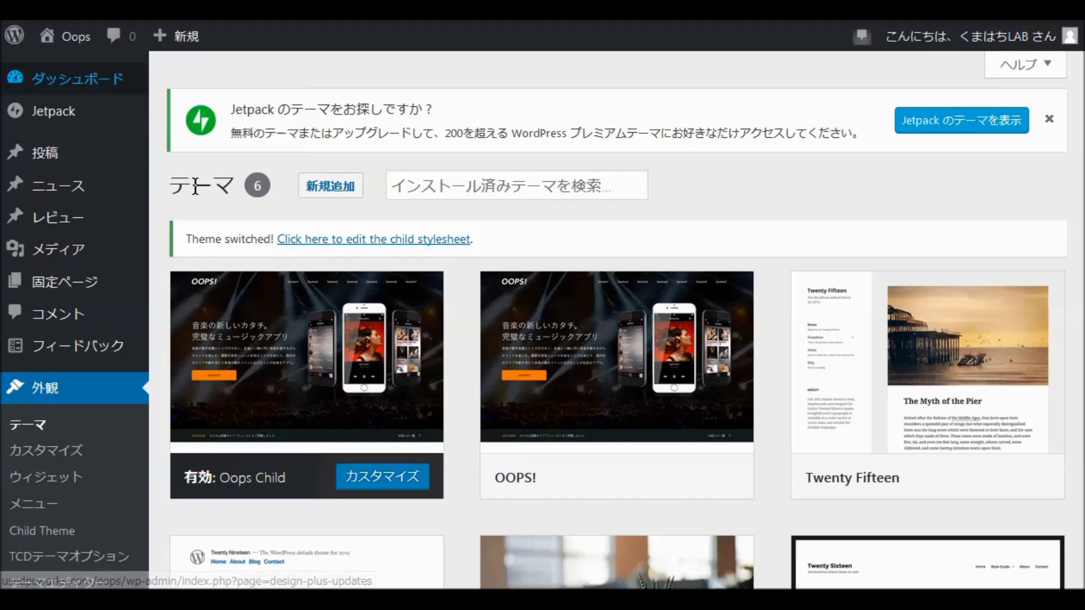
mouse_move(315, 319)
mouse_move(644, 324)
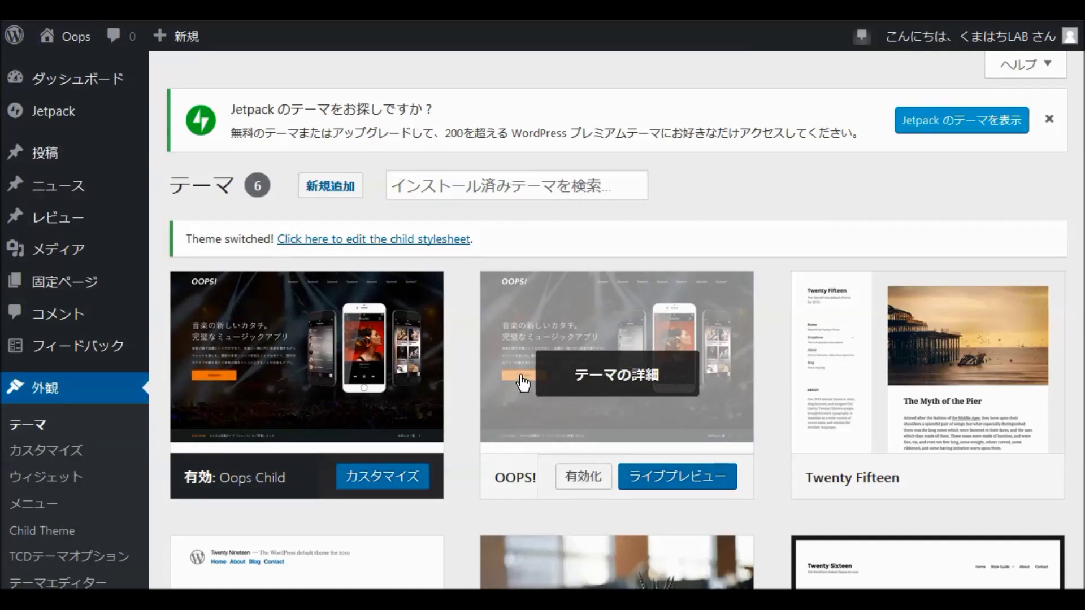
mouse_move(70, 86)
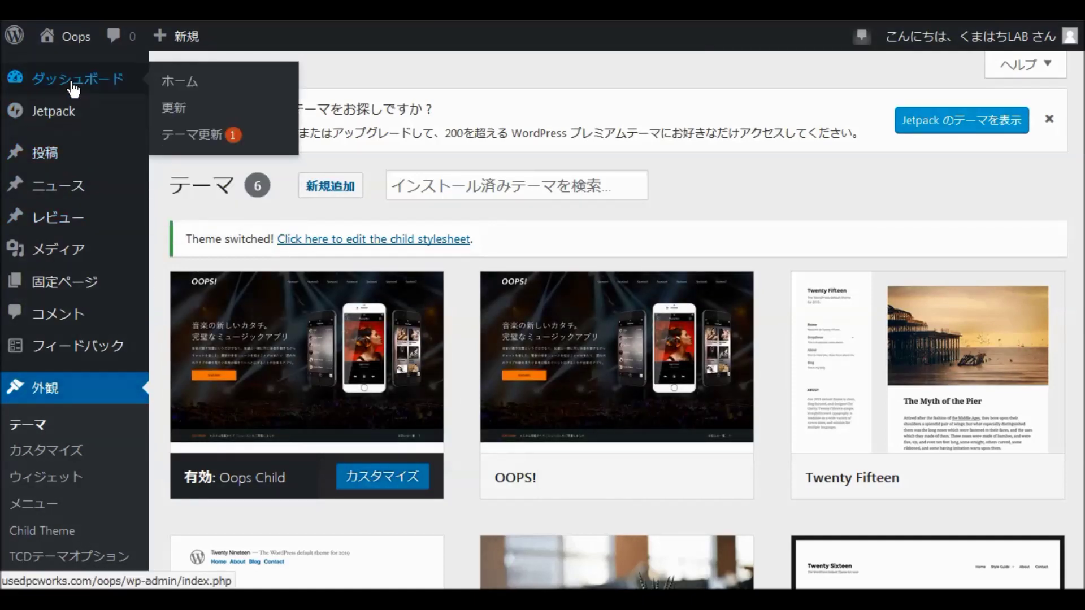
left_click(196, 141)
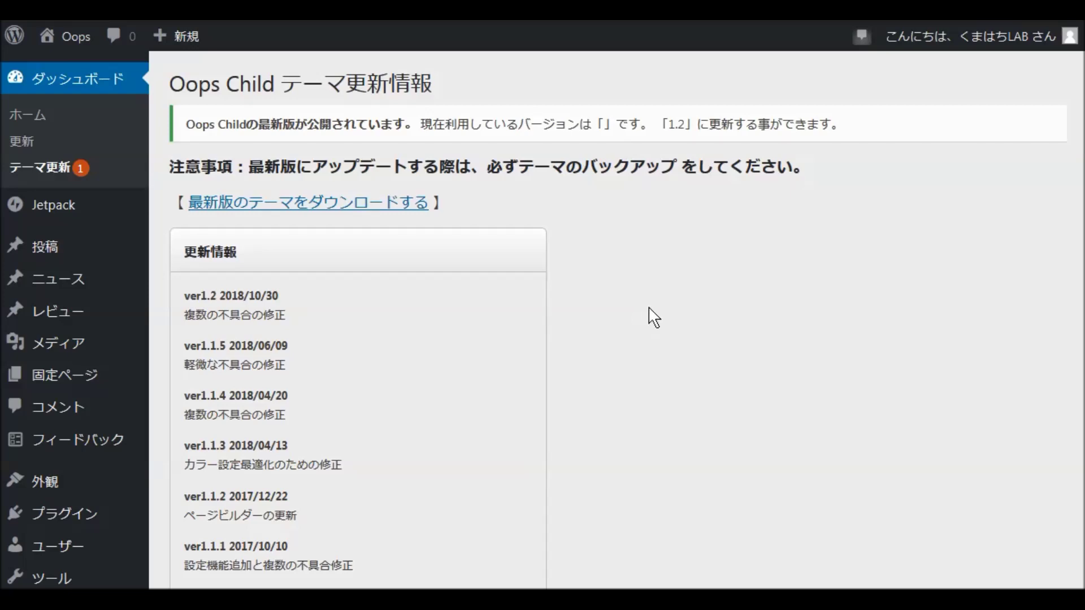
Open Oops Child's style.css in the theme editor, accepting the direct-editing warning
mouse_move(64, 490)
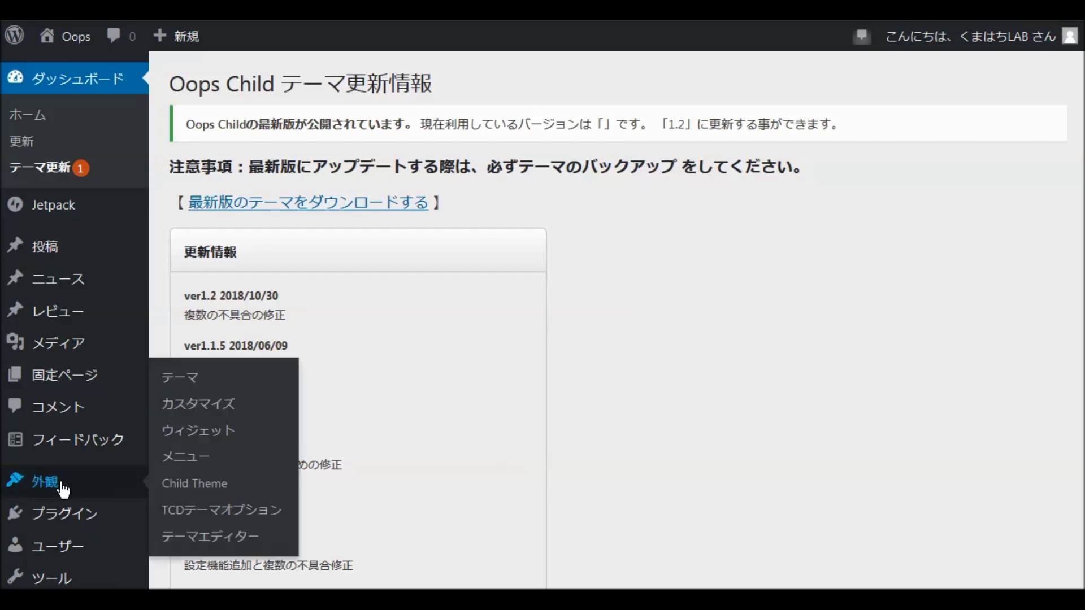
left_click(194, 537)
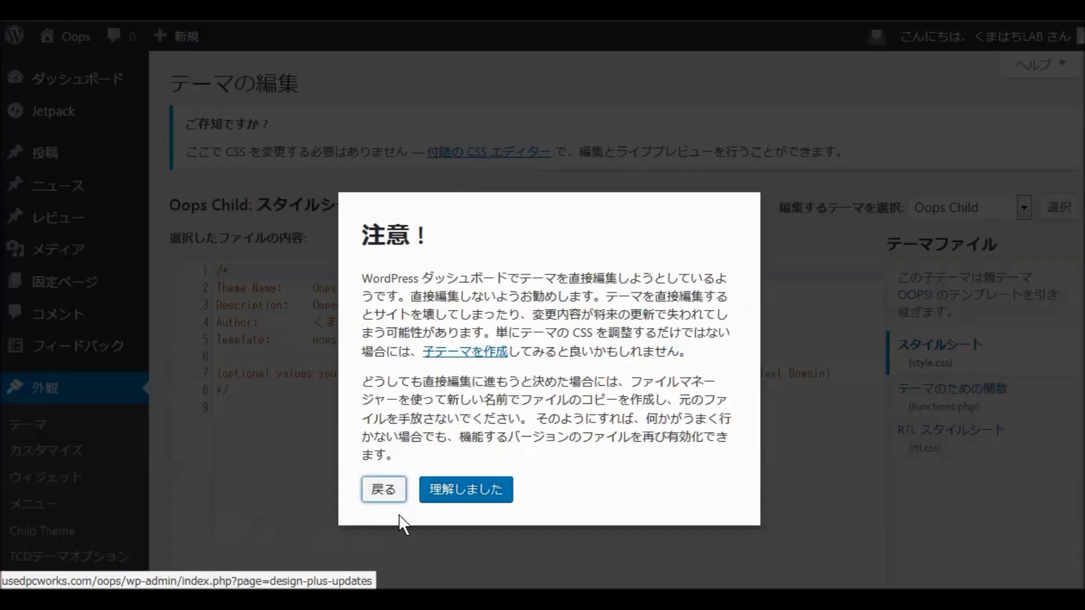
left_click(458, 494)
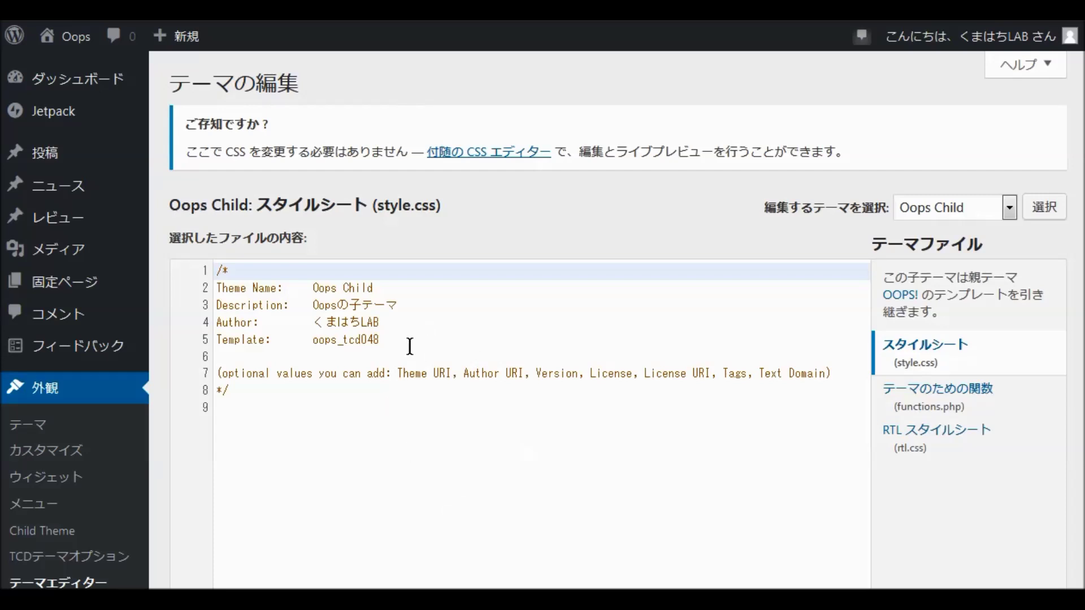
Add the header line "Version: 1.2" below the Template line in Oops Child's style.css and update the file
left_click(380, 339)
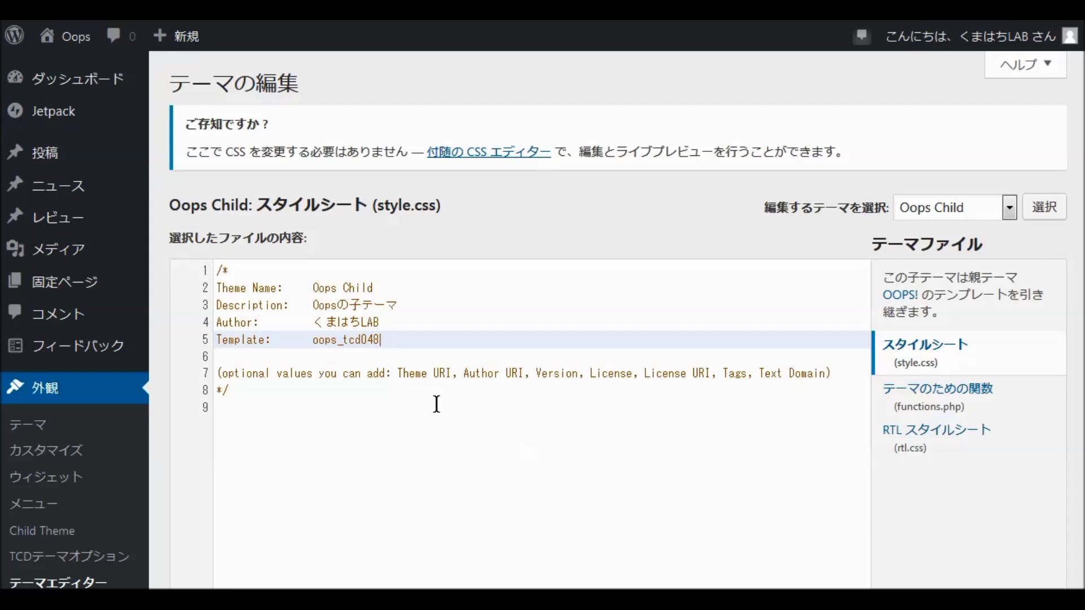
key("Return")
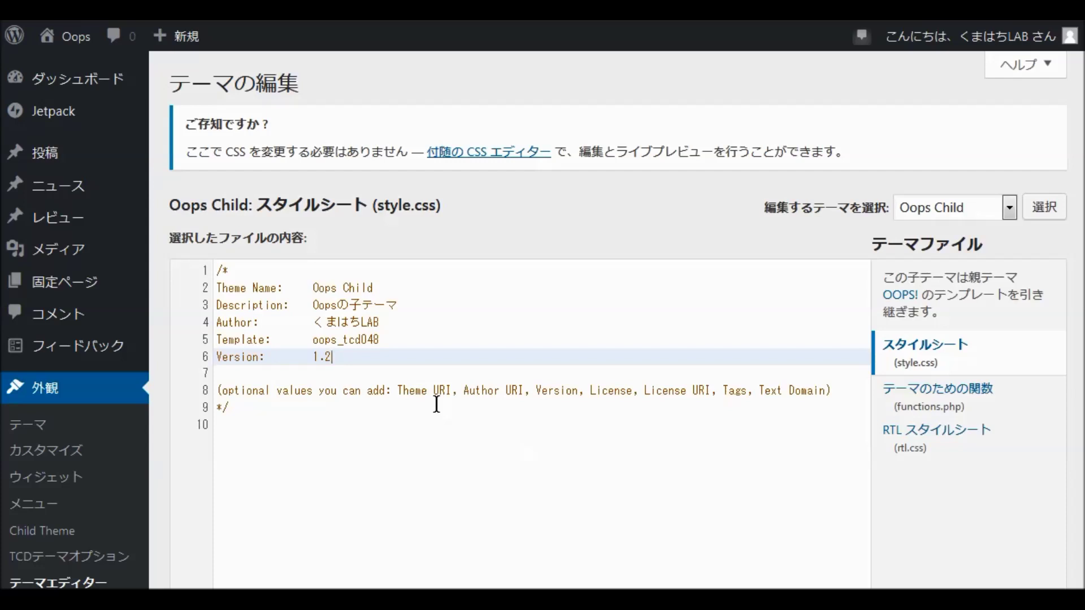
scroll(184, 467, "down", 2)
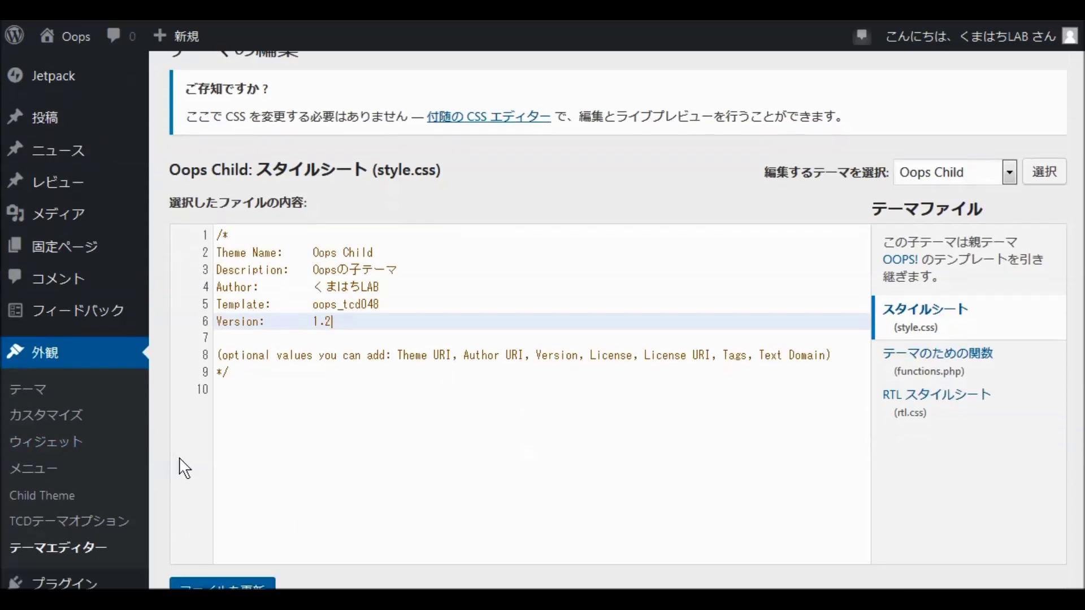
scroll(184, 467, "down", 2)
left_click(225, 452)
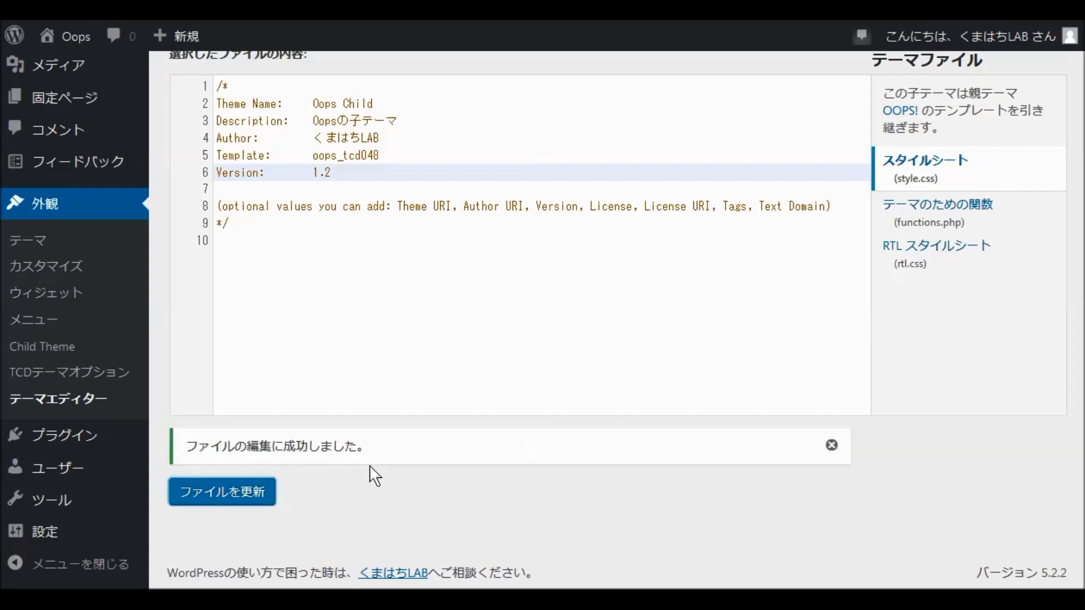
Accept the editor's warning again and open the dashboard to check whether a theme update is still offered
scroll(427, 460, "up", 3)
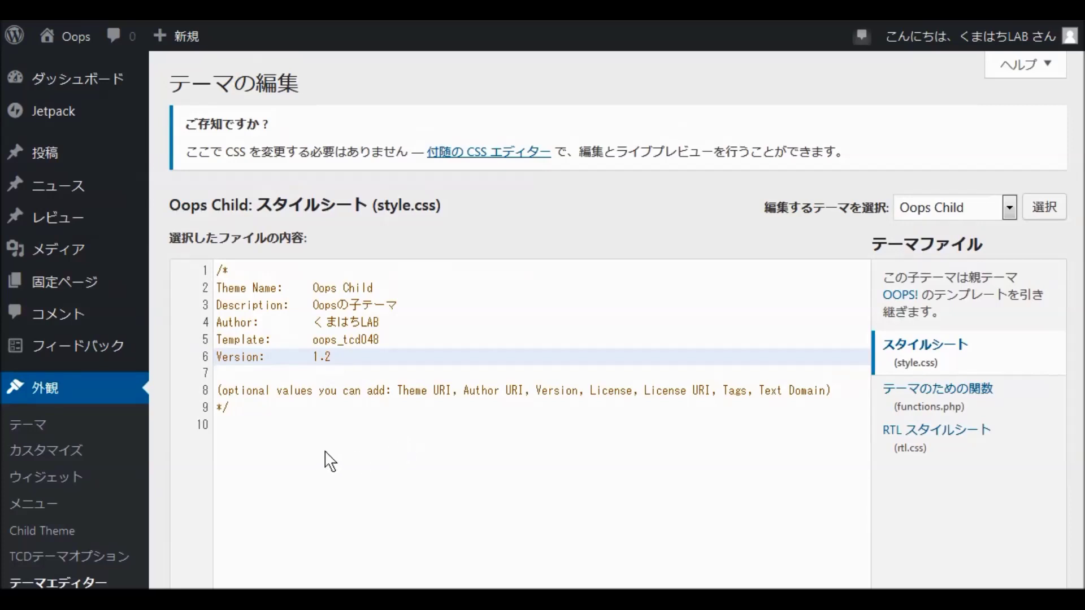
mouse_move(101, 88)
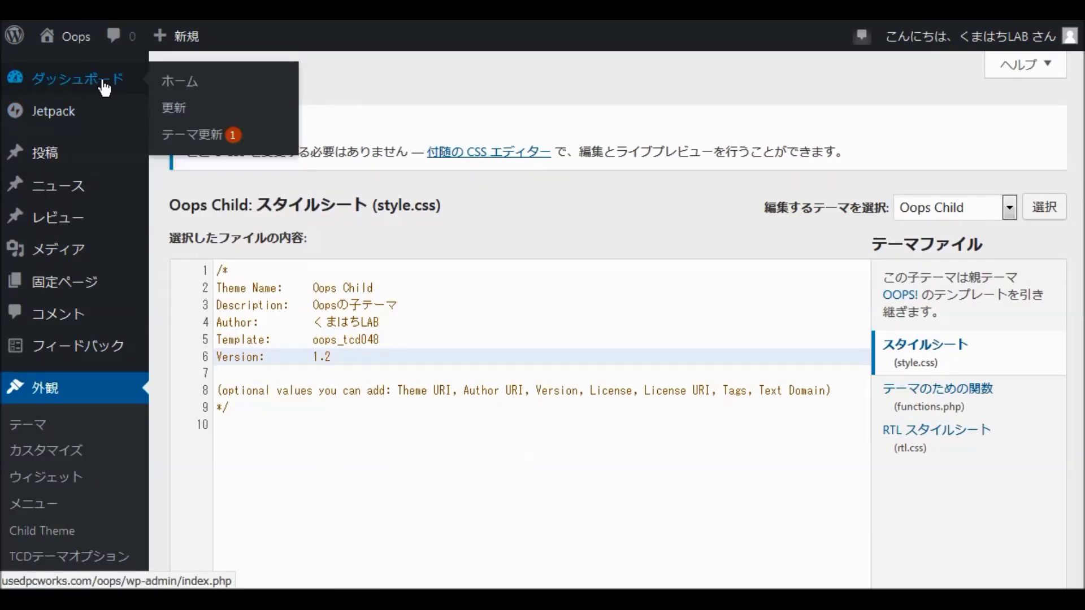
left_click(194, 136)
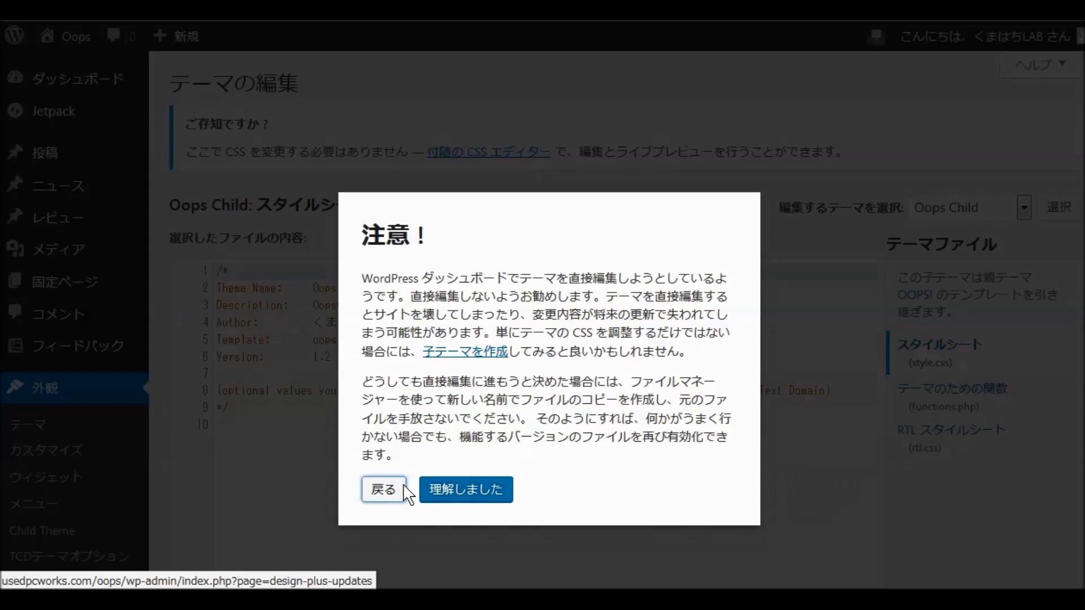
left_click(465, 490)
mouse_move(65, 87)
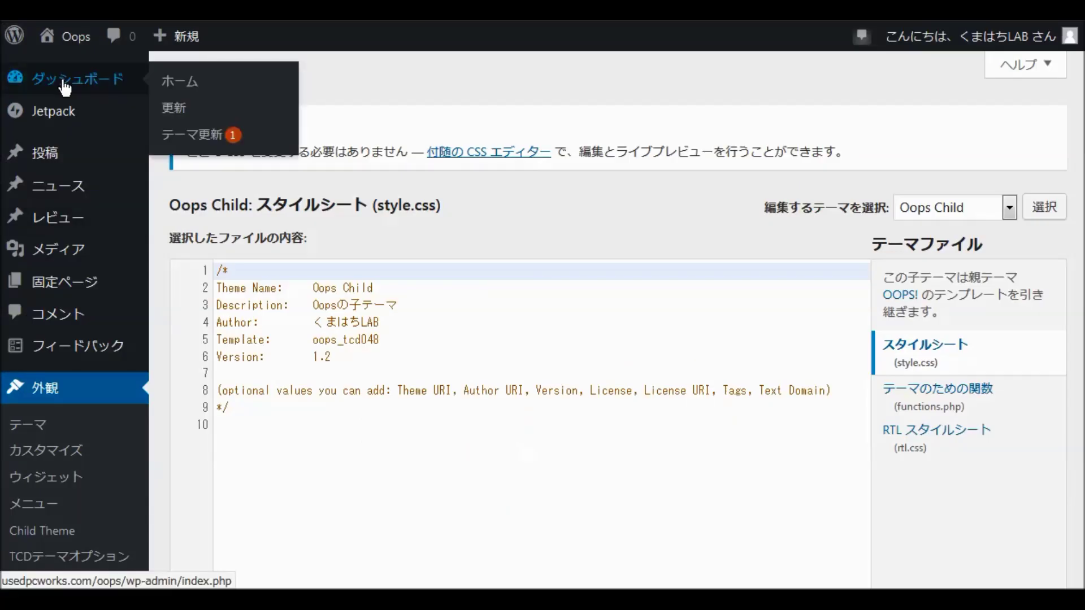
left_click(65, 88)
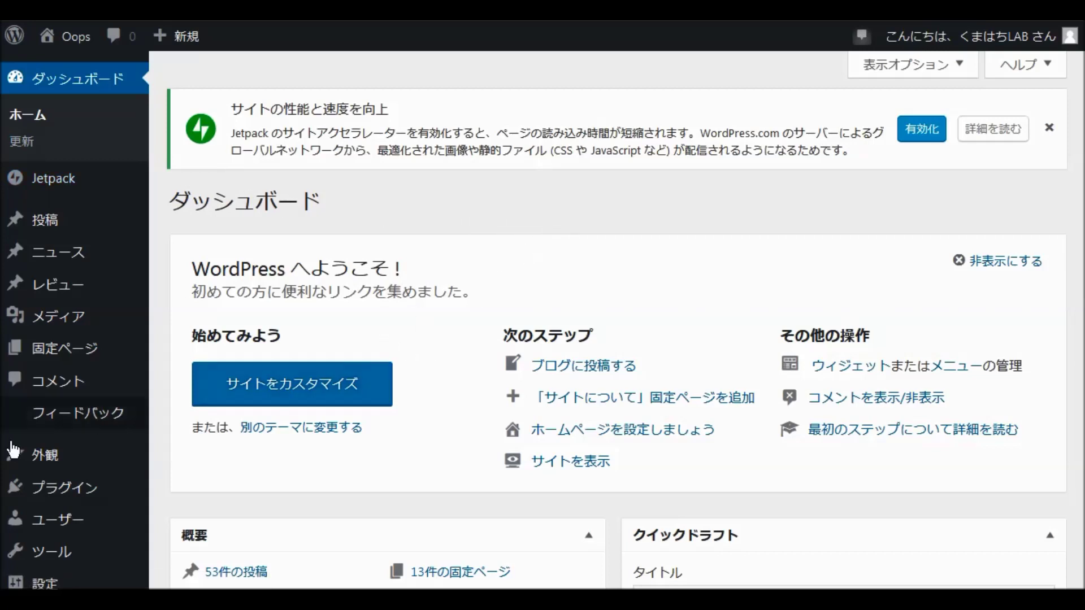
Go to the installed themes, check the version in the Oops Child theme details, and close them
mouse_move(40, 469)
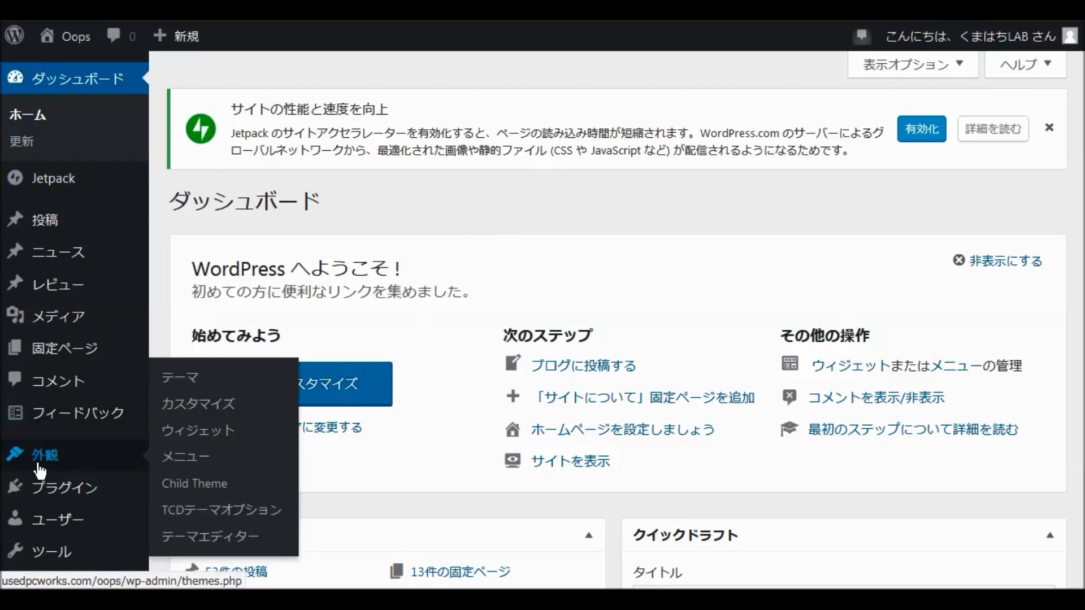
left_click(185, 377)
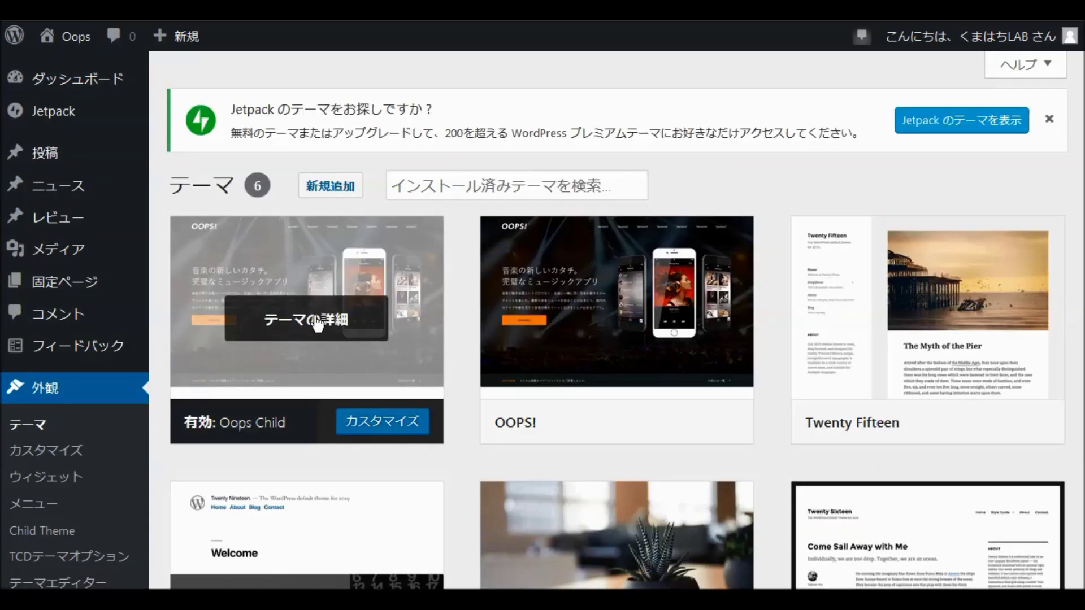
left_click(316, 322)
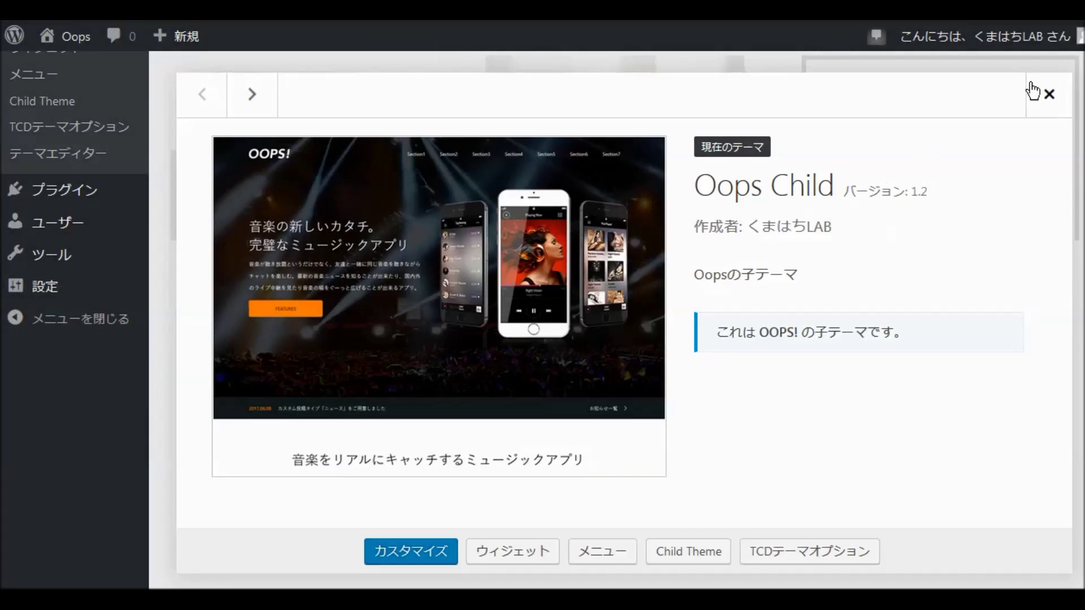
left_click(1049, 95)
Check the version in the parent OOPS! theme's details and return to the theme list
scroll(576, 215, "up", 4)
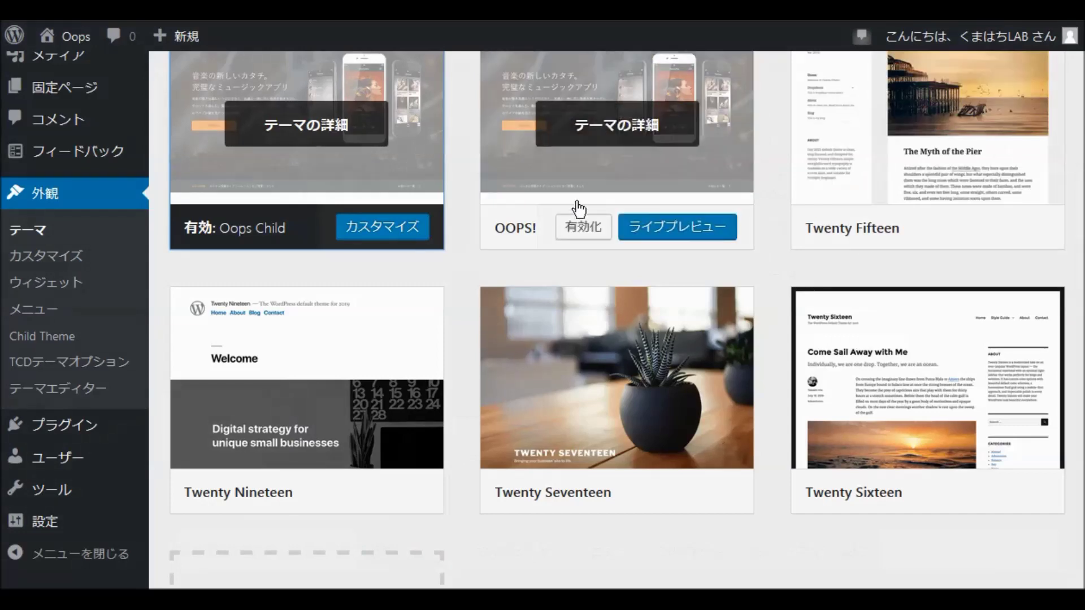
left_click(583, 137)
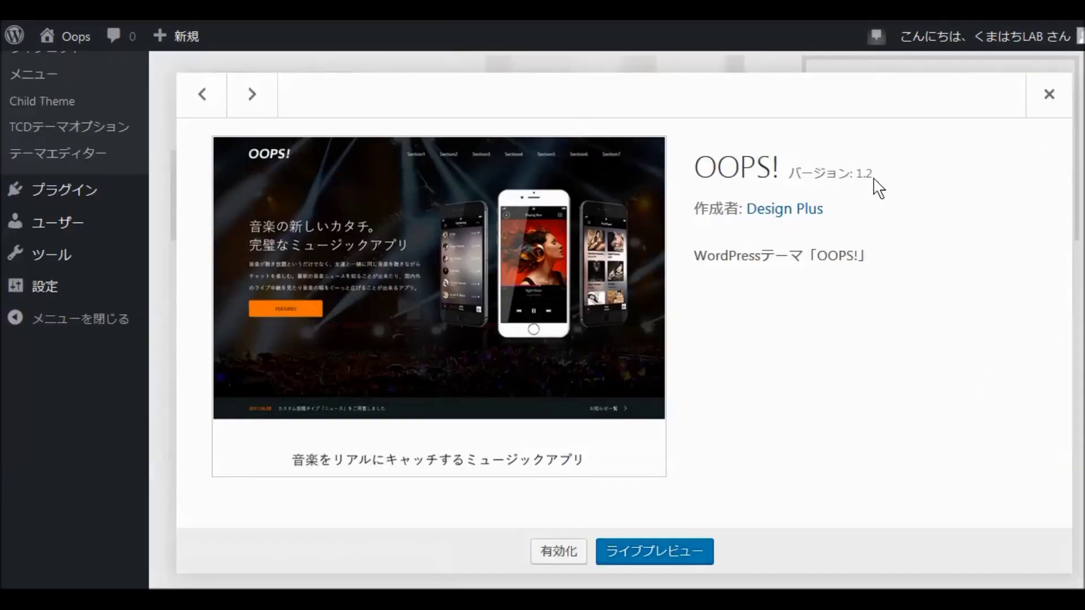
left_click(1049, 97)
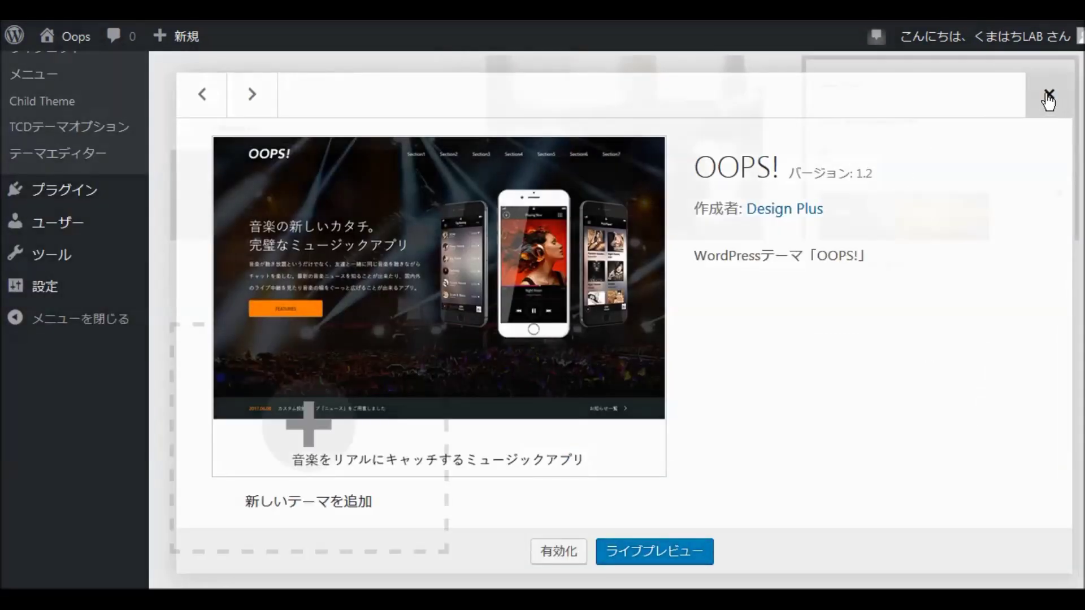
scroll(582, 356, "up", 4)
scroll(467, 395, "up", 3)
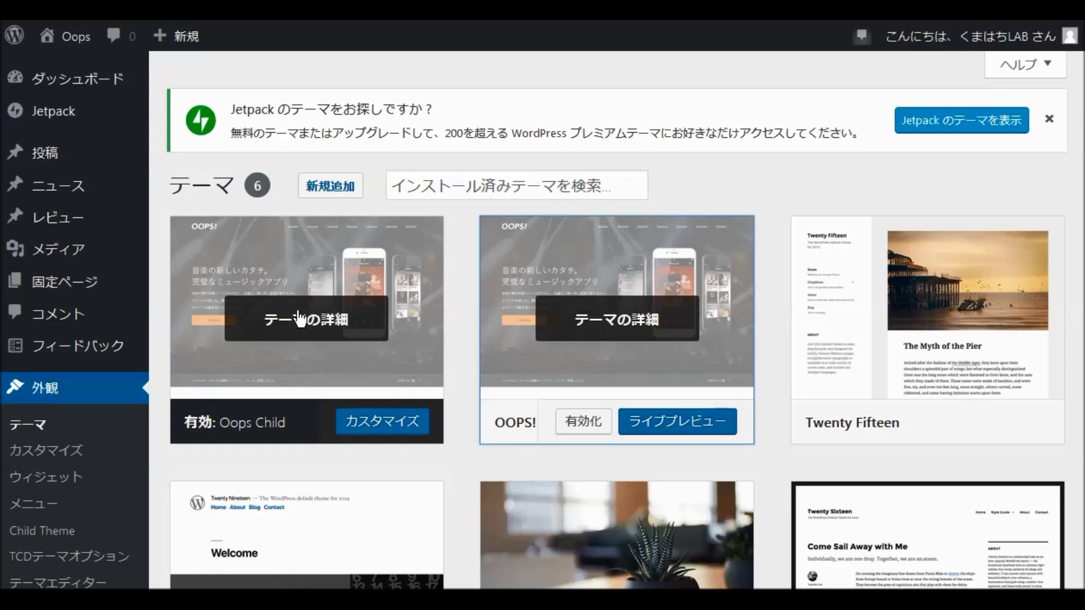
Open the TCD theme options and look through the basic settings from the colours down to the social button settings
scroll(326, 339, "down", 2)
scroll(326, 338, "down", 1)
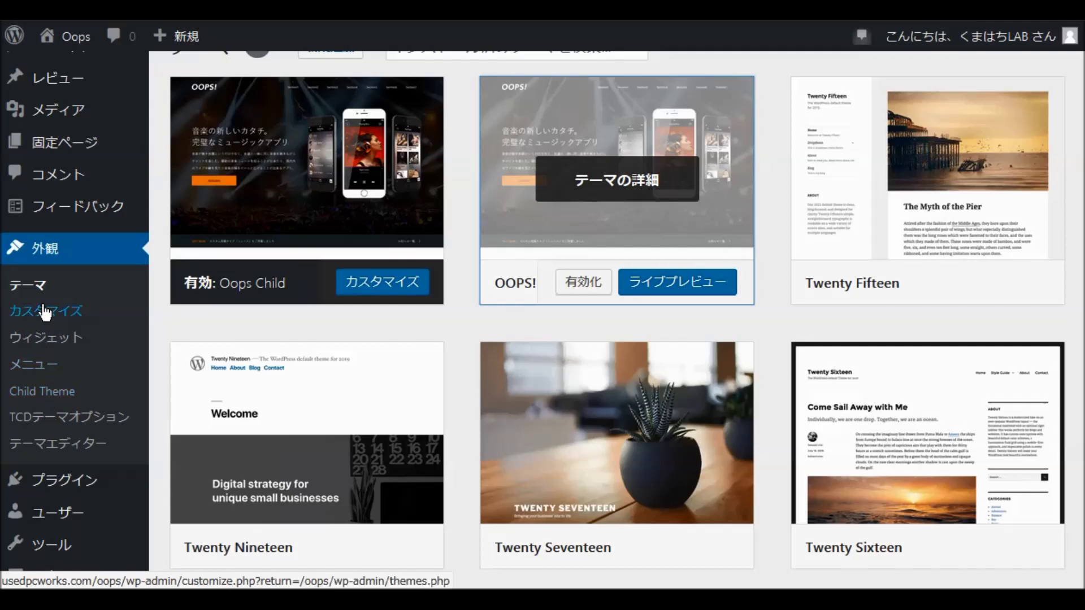
left_click(52, 421)
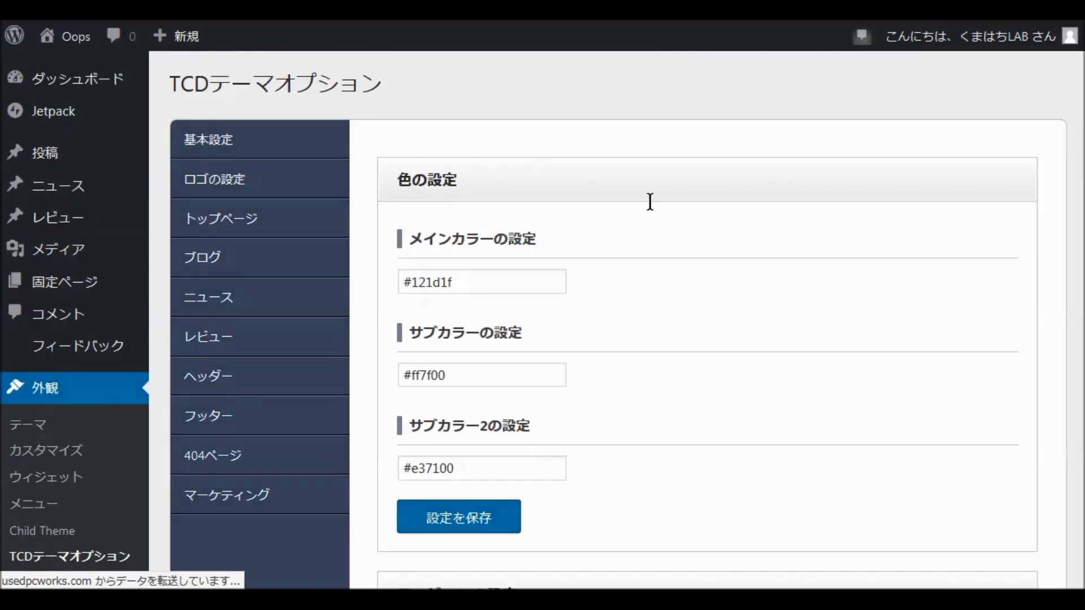
scroll(651, 271, "down", 10)
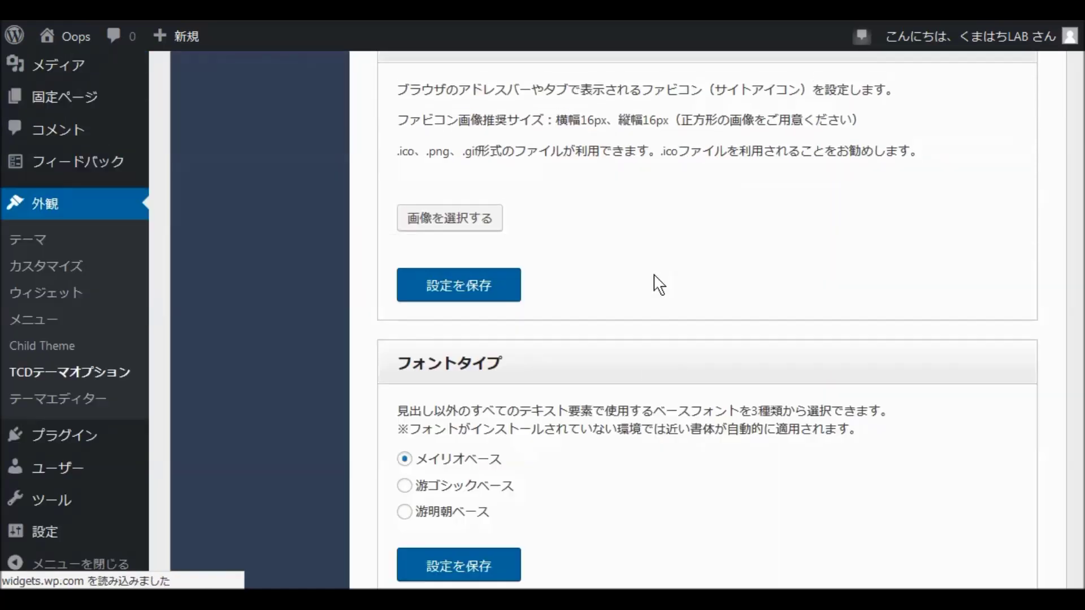
scroll(653, 283, "down", 3)
scroll(649, 285, "down", 10)
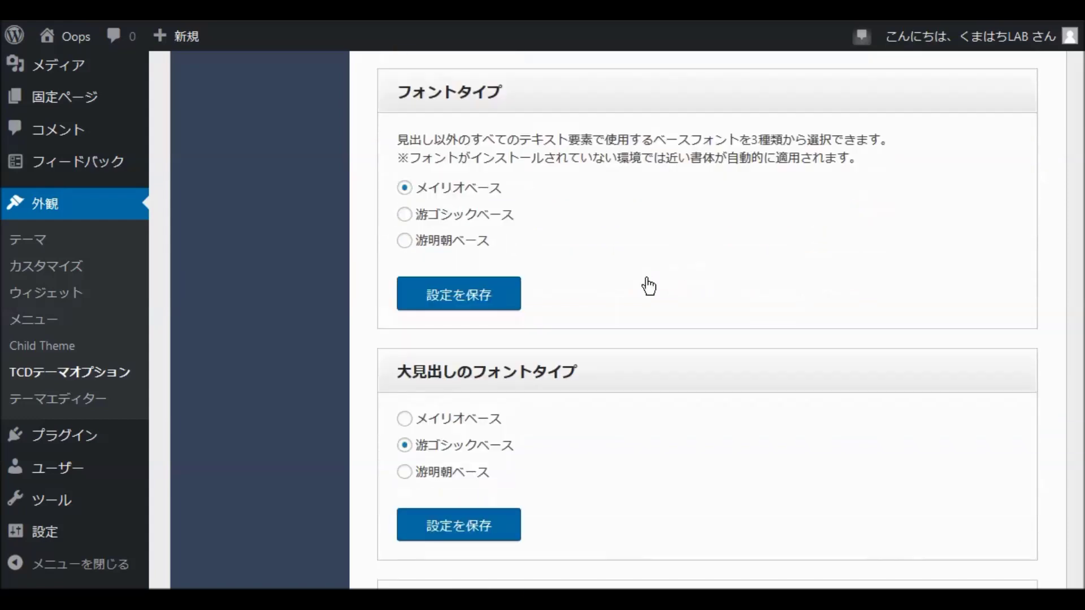
scroll(651, 288, "down", 17)
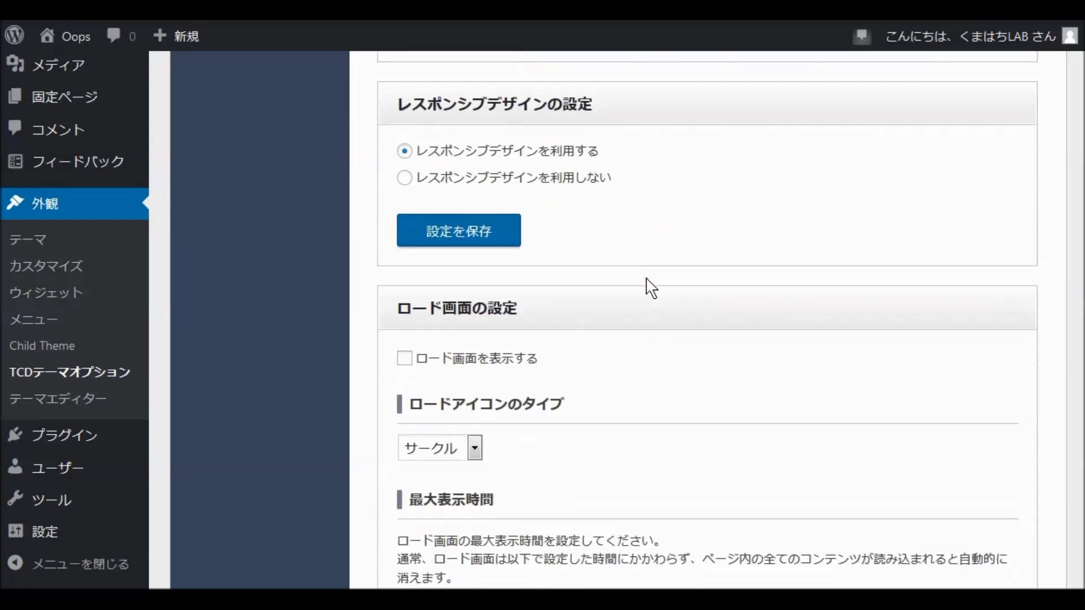
scroll(650, 289, "down", 20)
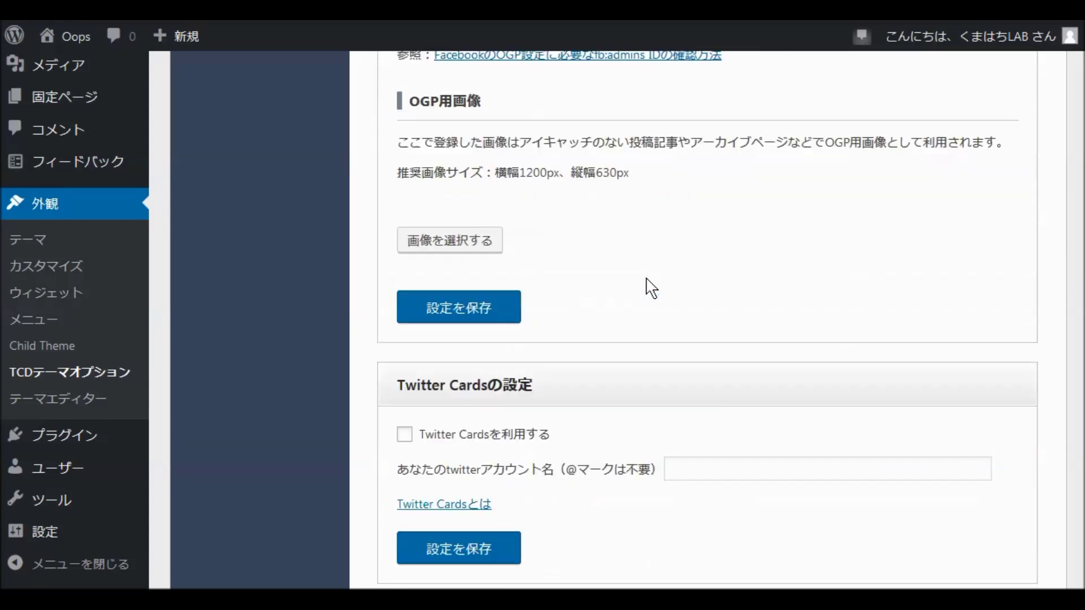
scroll(651, 289, "down", 1)
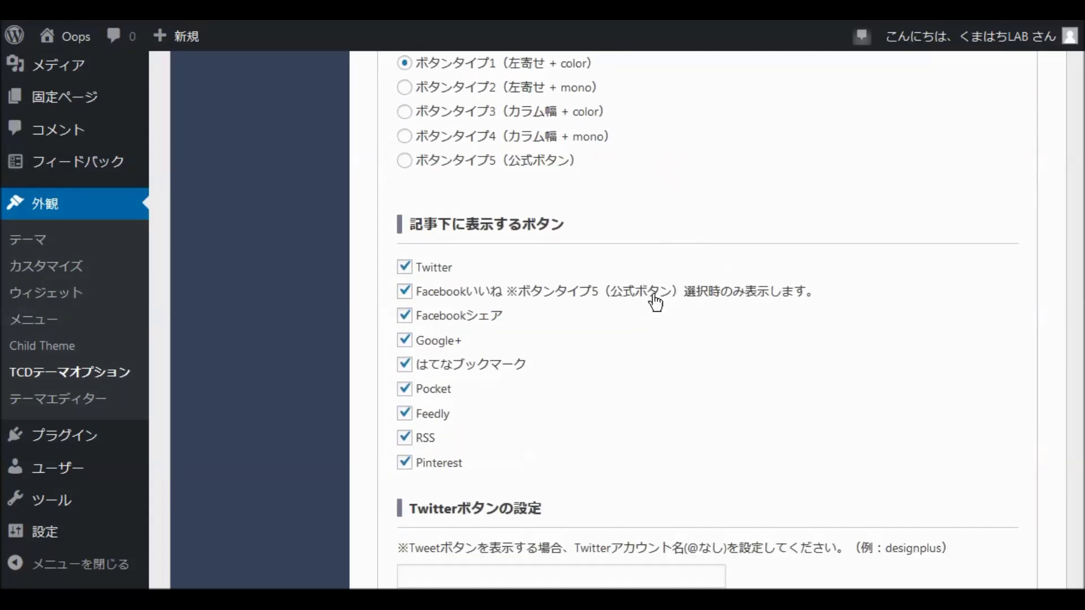
scroll(672, 298, "down", 3)
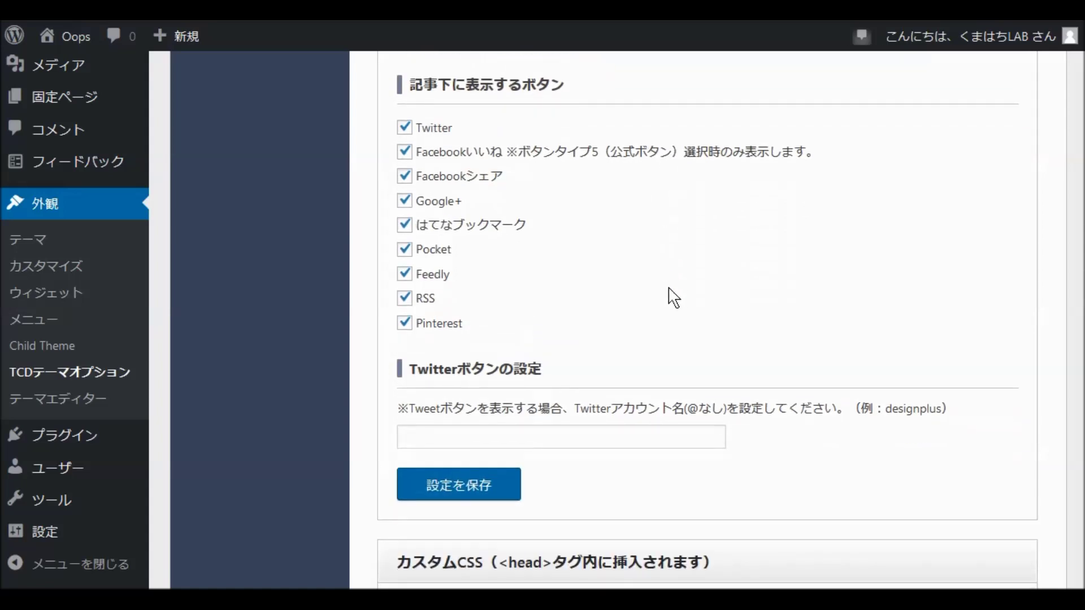
Disable the Google+ button both above and below articles in the social button settings and save
scroll(655, 339, "up", 10)
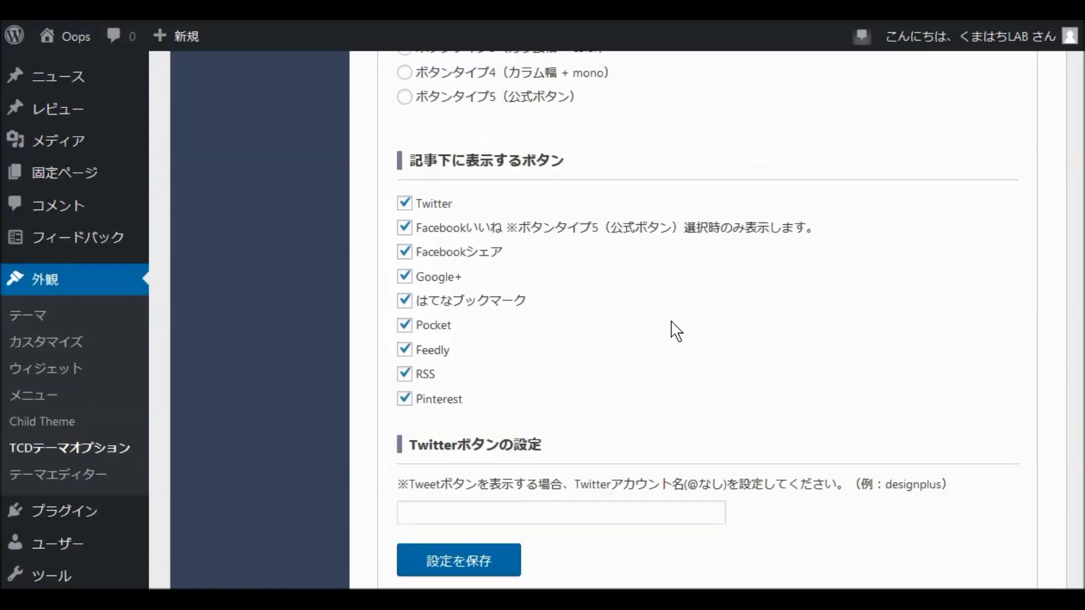
scroll(673, 326, "up", 2)
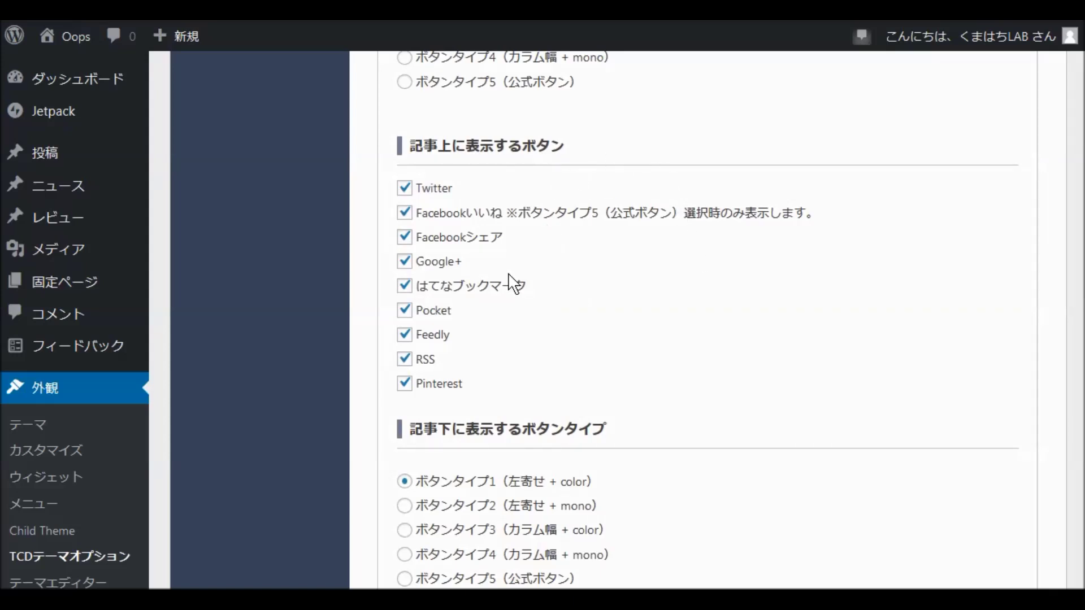
left_click(405, 262)
scroll(644, 341, "down", 7)
scroll(633, 350, "down", 1)
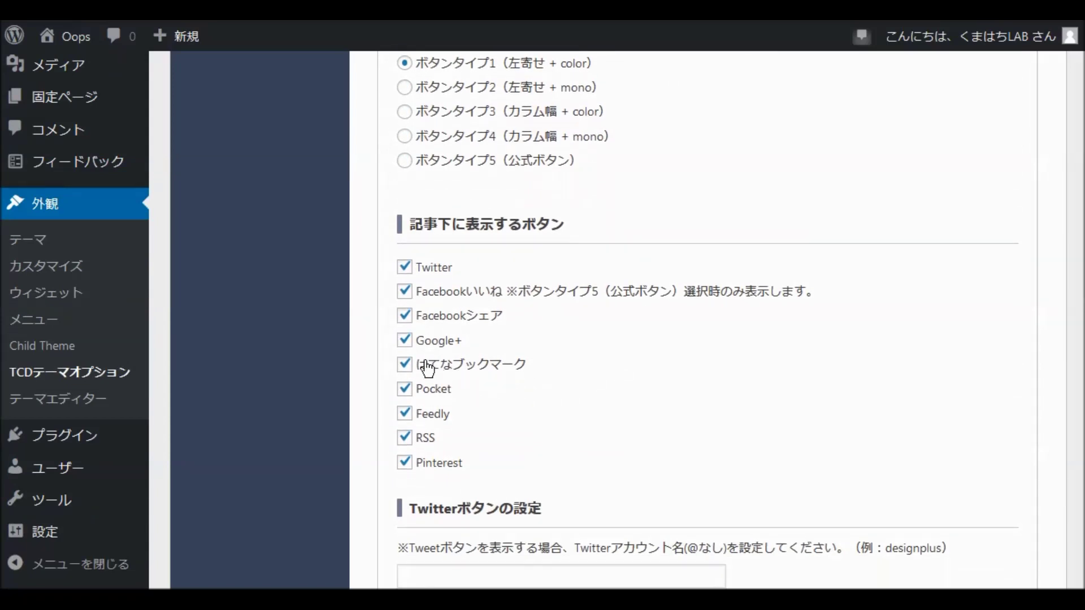
left_click(404, 340)
scroll(566, 409, "down", 2)
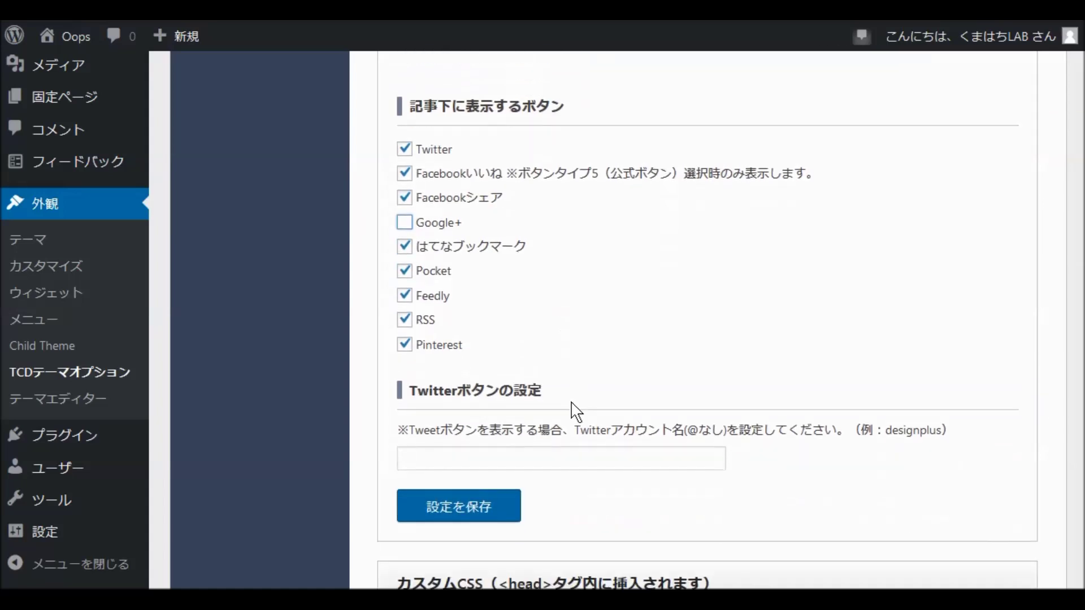
left_click(461, 491)
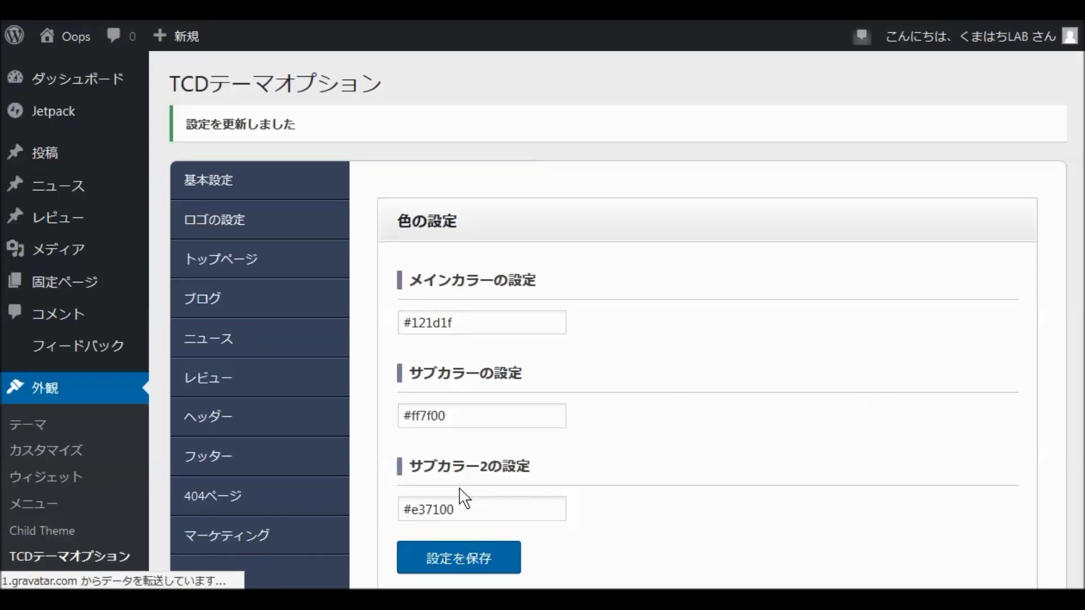
Open the image picker for the OGP image in the Facebook OGP settings
scroll(567, 388, "down", 5)
scroll(569, 389, "down", 3)
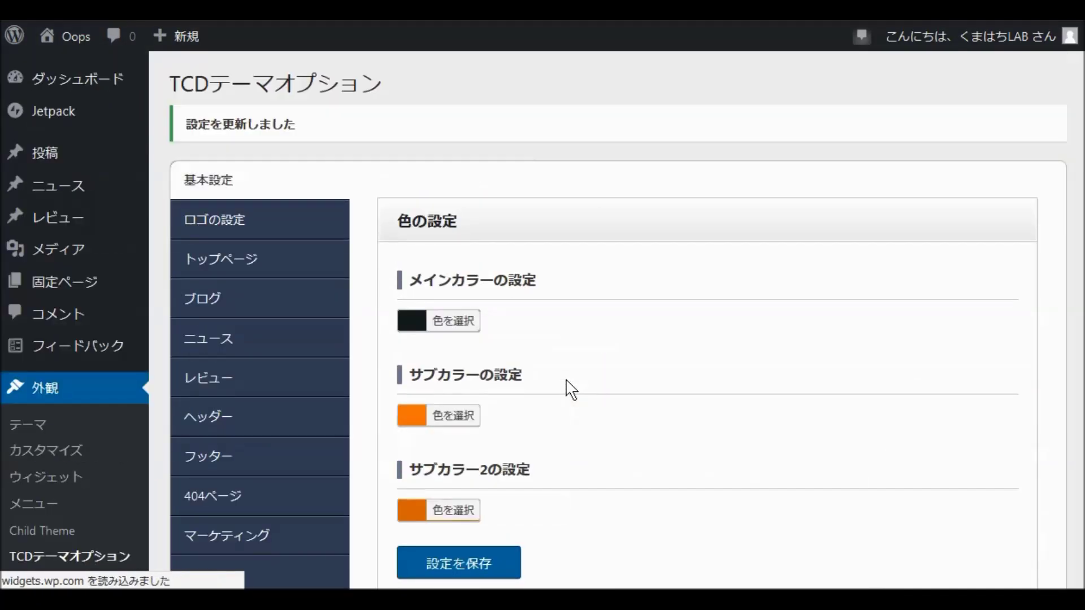
scroll(571, 389, "down", 7)
scroll(570, 389, "down", 13)
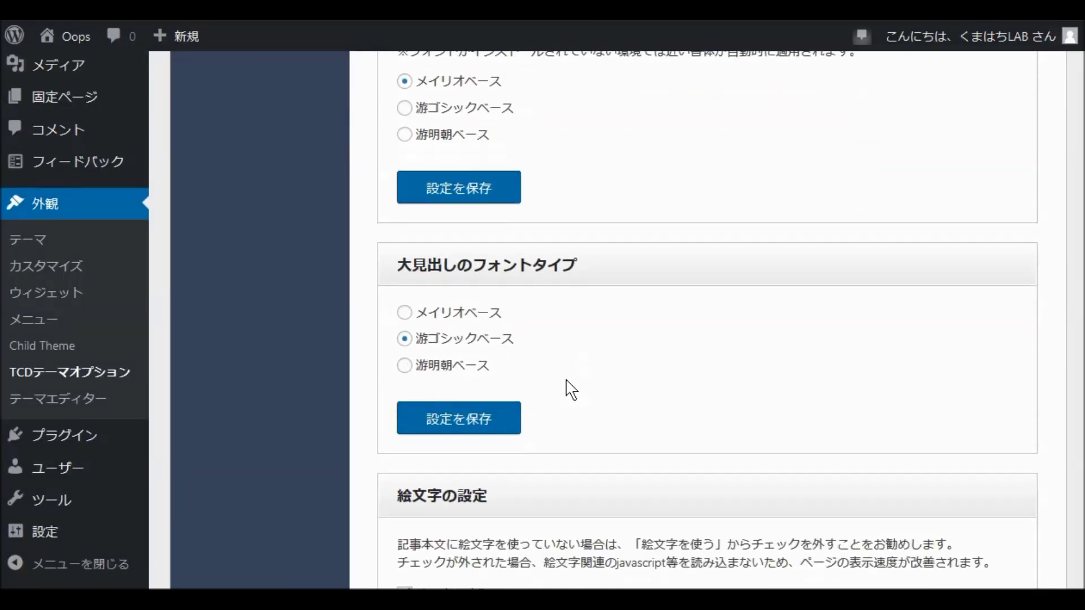
scroll(569, 384, "down", 14)
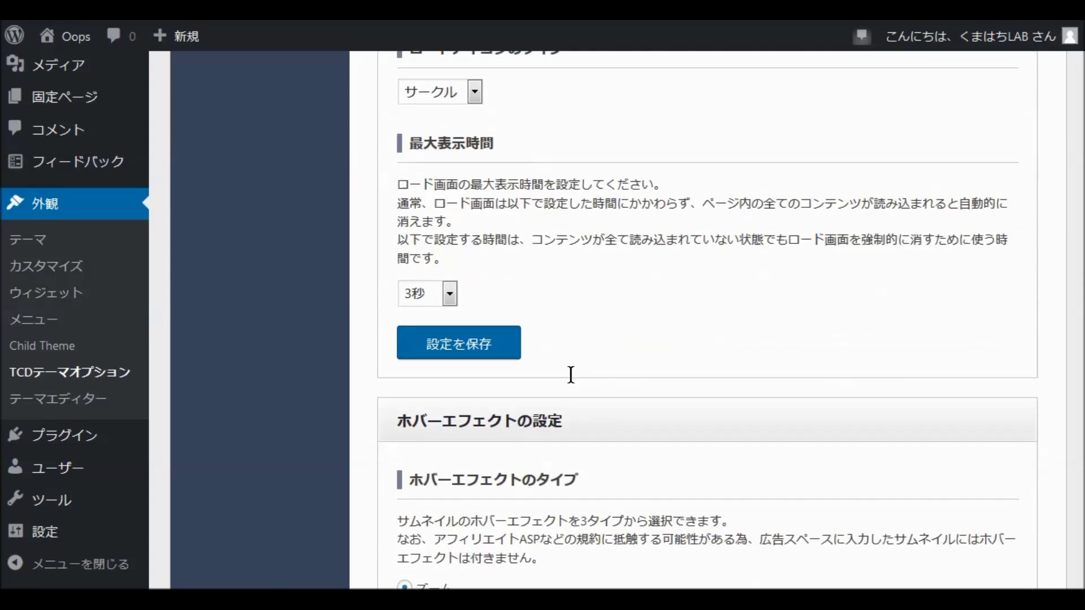
scroll(571, 374, "down", 9)
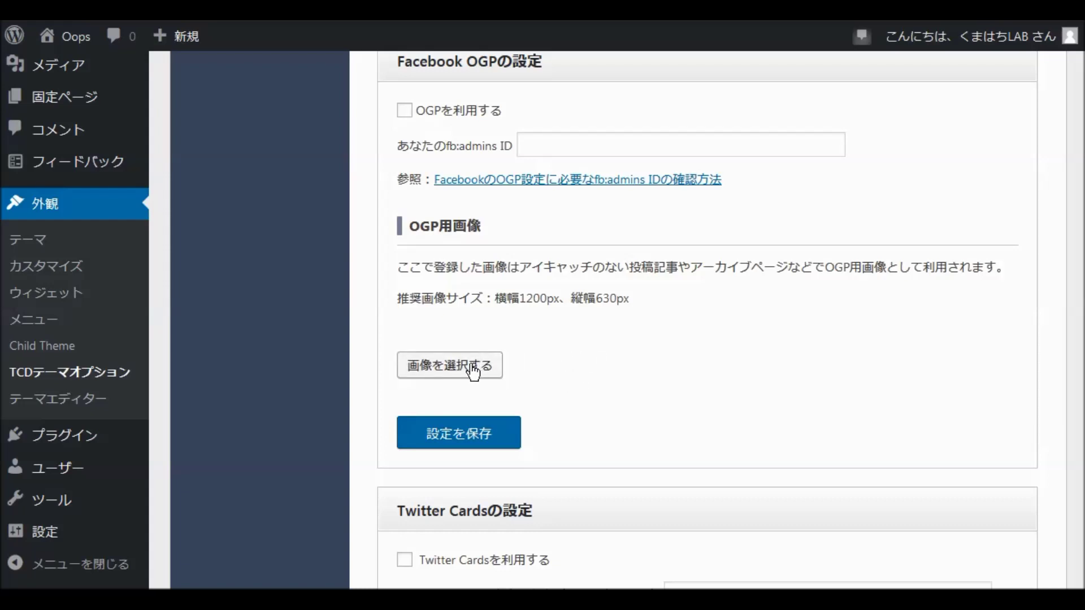
left_click(450, 367)
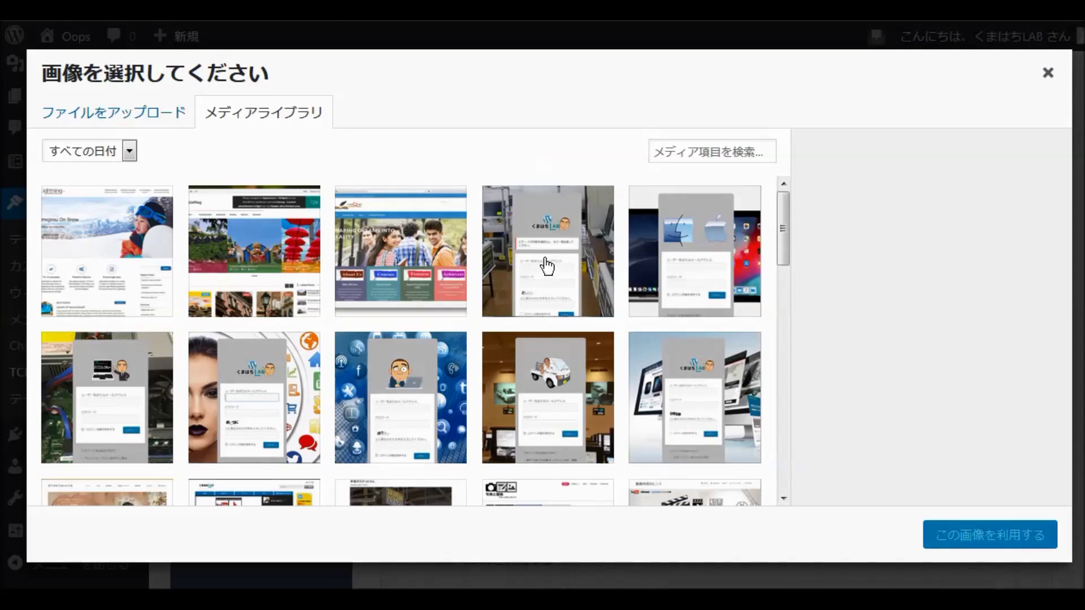
Choose wp908-aios-ogp-1.jpg from the media library as the OGP image and save the settings
scroll(409, 287, "down", 6)
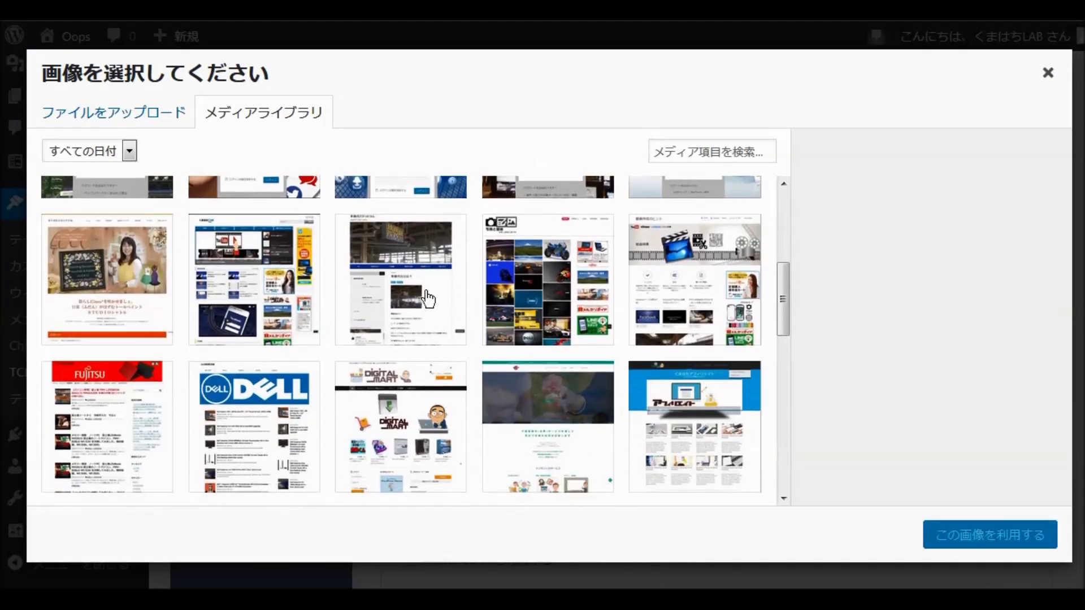
scroll(427, 298, "down", 5)
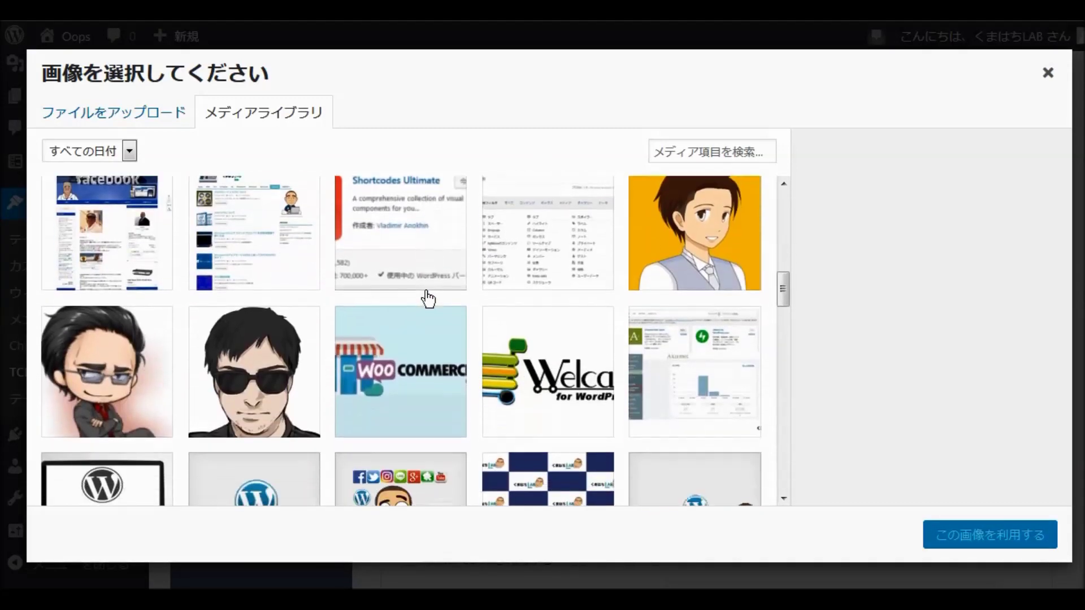
scroll(428, 298, "down", 3)
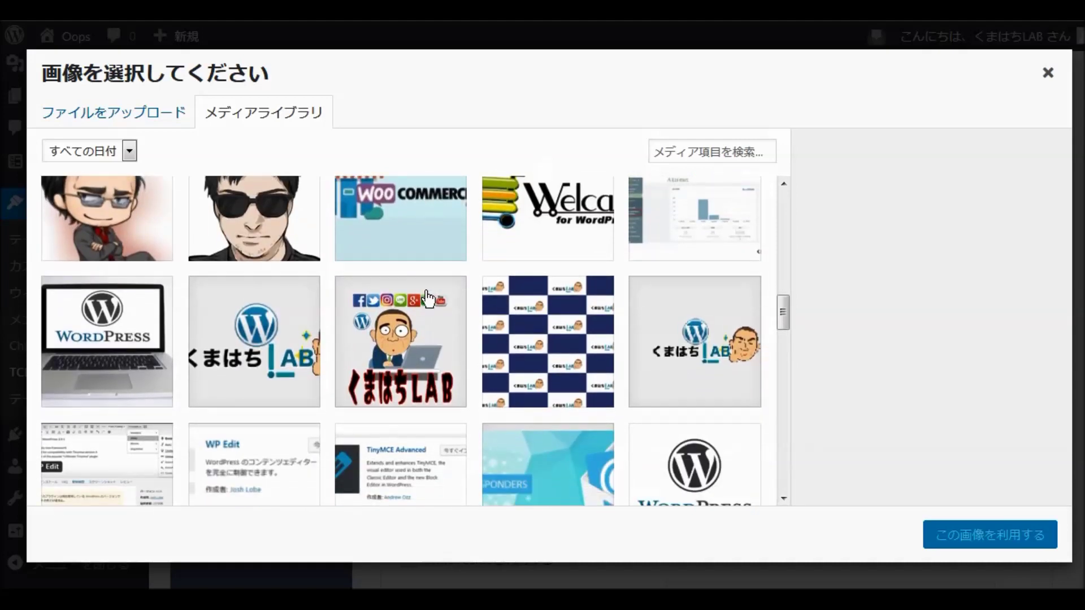
scroll(428, 297, "down", 5)
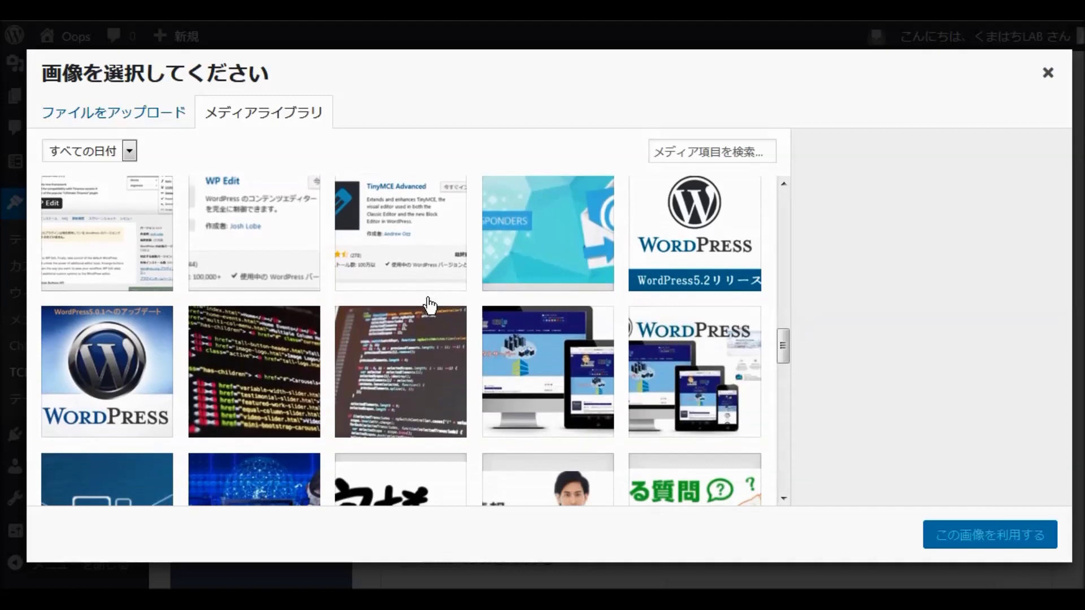
left_click(699, 407)
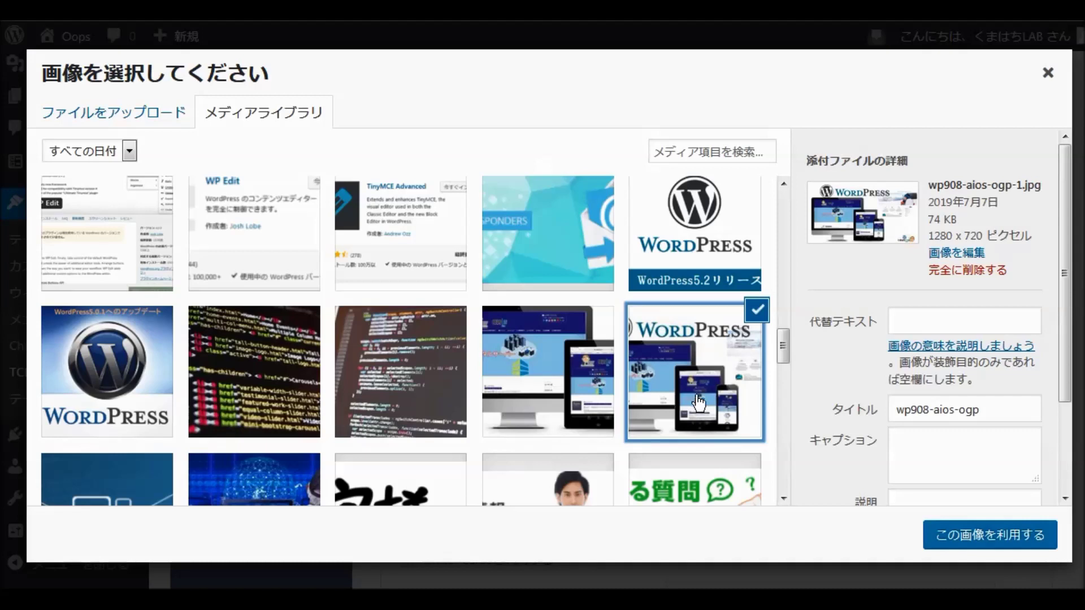
left_click(987, 544)
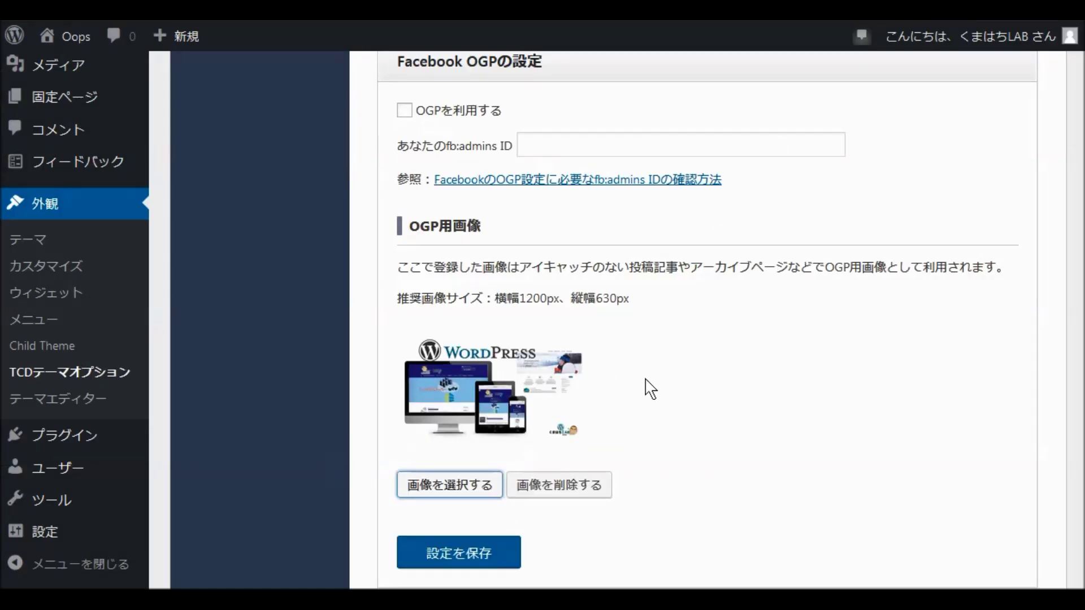
scroll(656, 389, "down", 3)
left_click(477, 412)
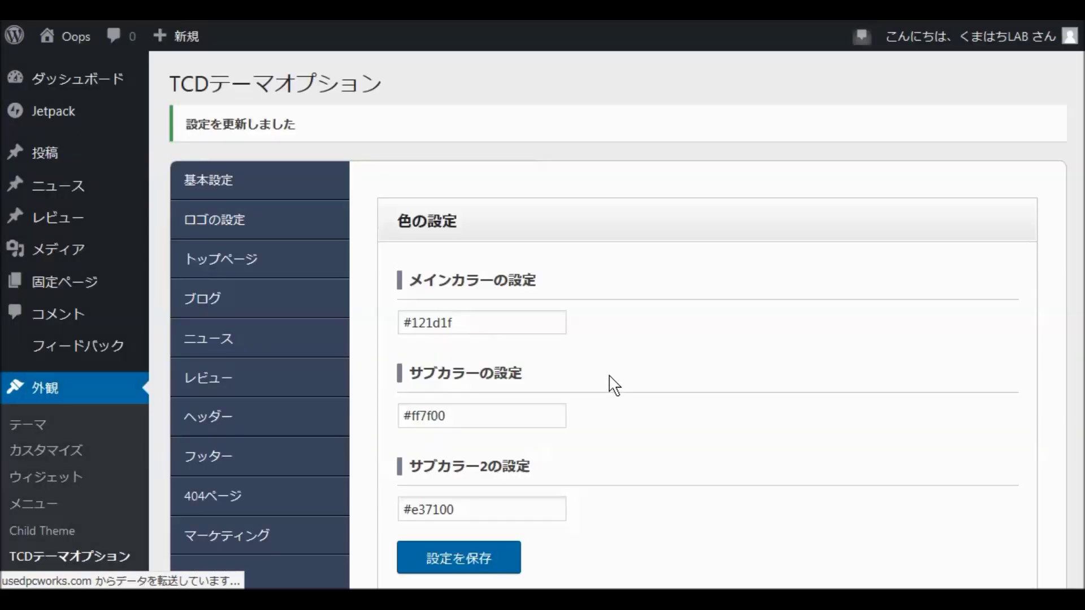
Enable Twitter Cards, enter the Twitter account name without the @ mark, and save the settings
scroll(621, 383, "down", 12)
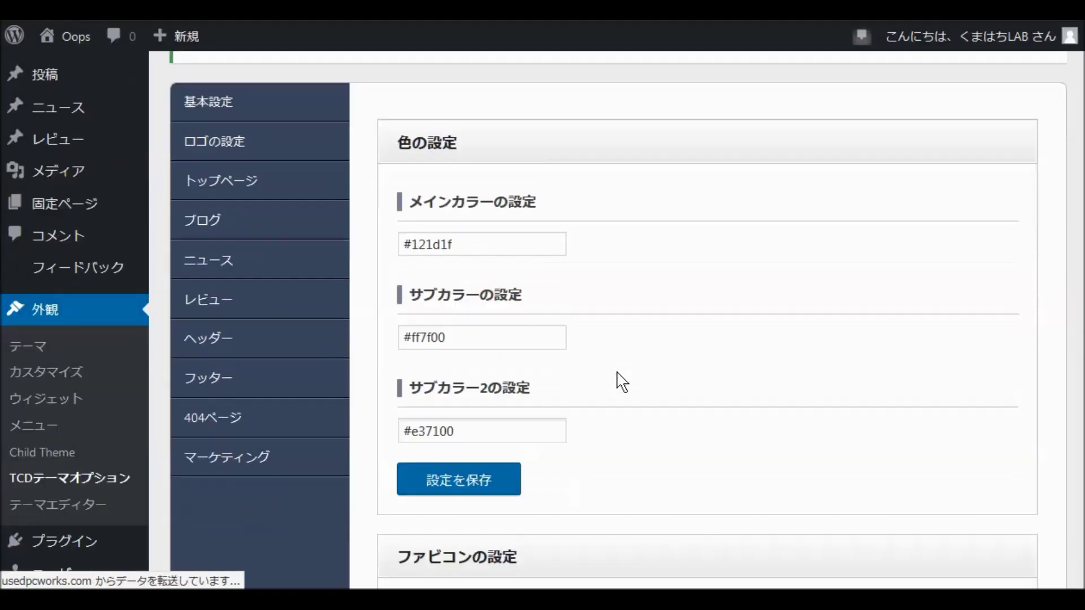
scroll(621, 383, "down", 20)
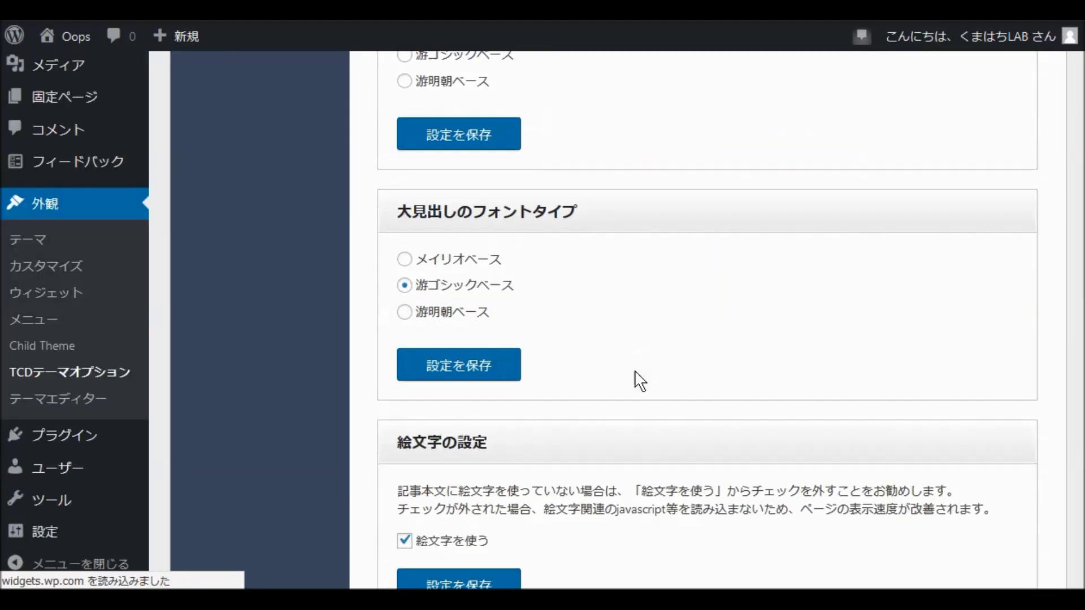
scroll(638, 381, "down", 20)
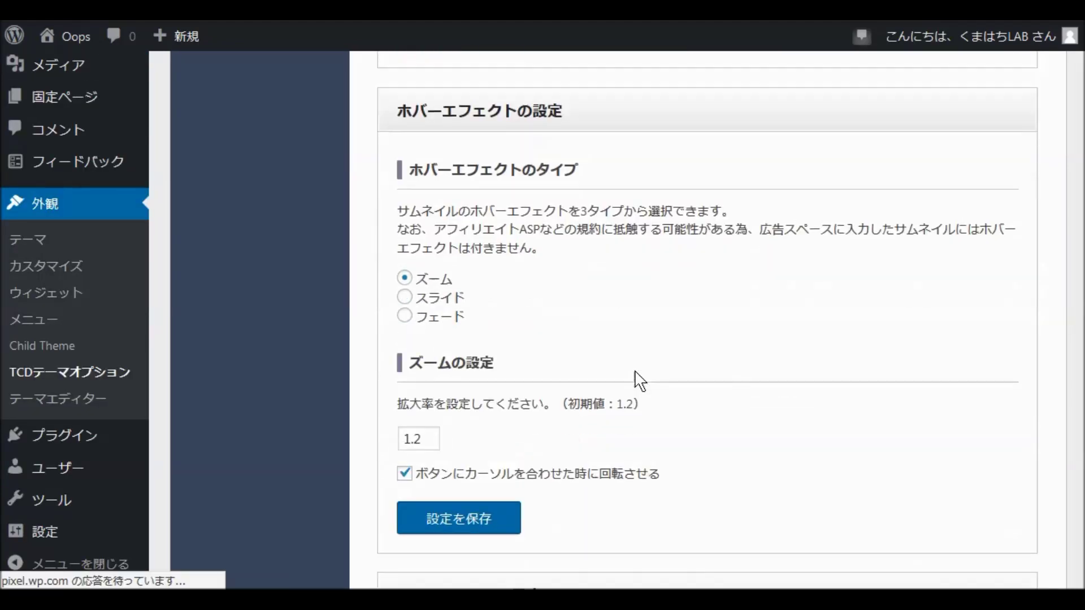
scroll(638, 381, "down", 9)
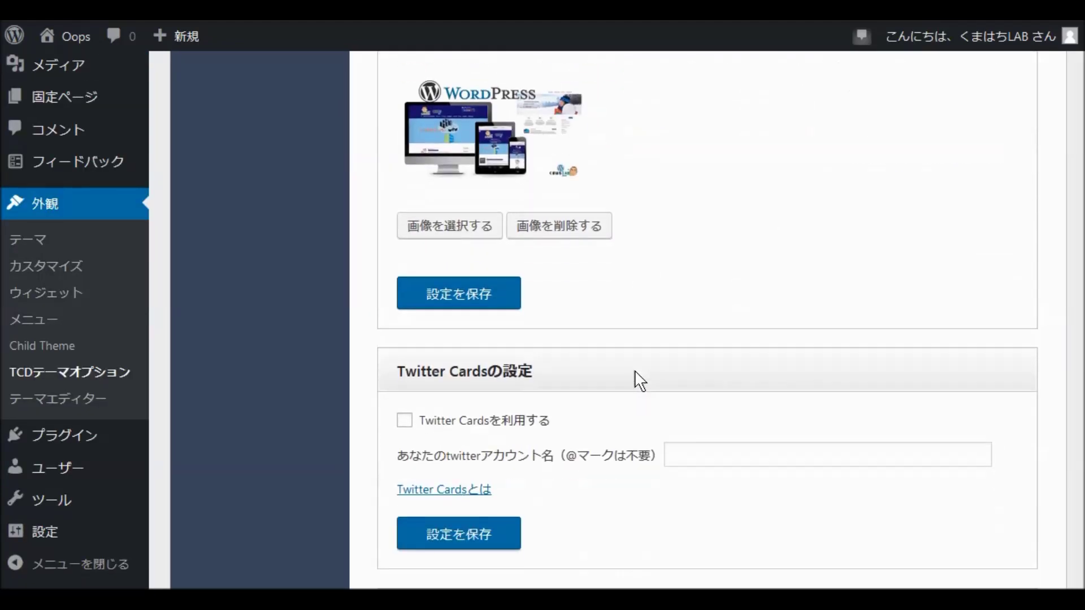
scroll(642, 339, "up", 2)
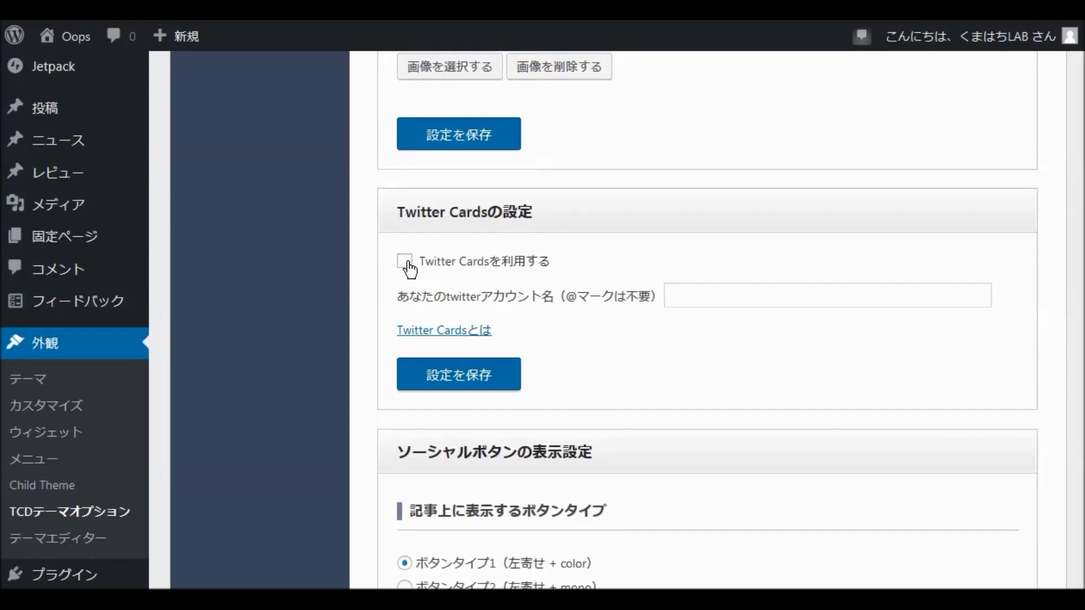
left_click(690, 300)
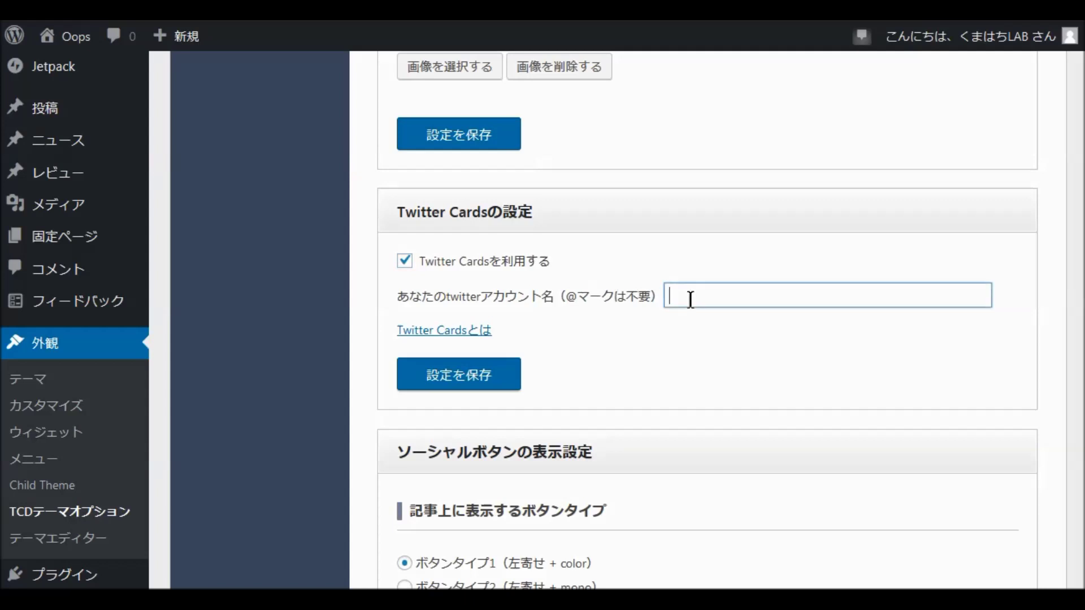
left_click(687, 318)
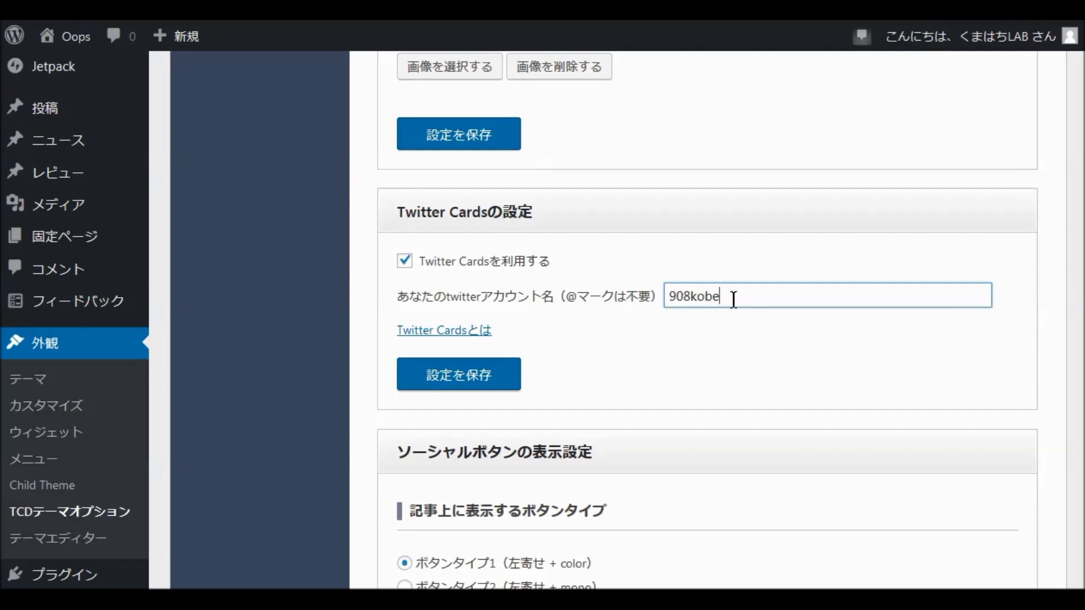
left_click(497, 384)
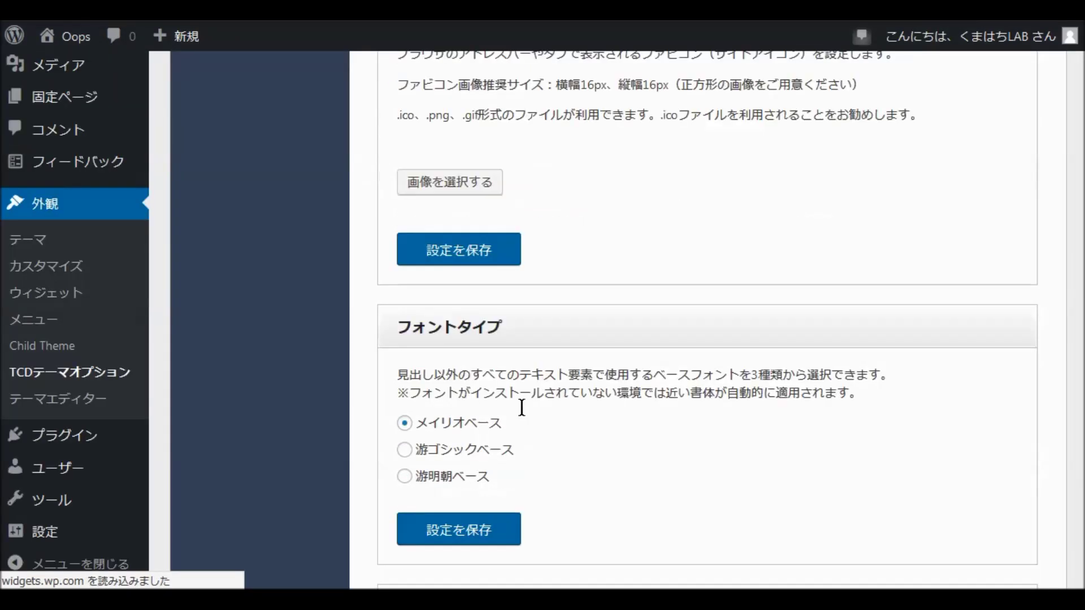
Enter the Twitter account name without the @ mark in the Twitter button settings below the social buttons and save
scroll(527, 417, "down", 20)
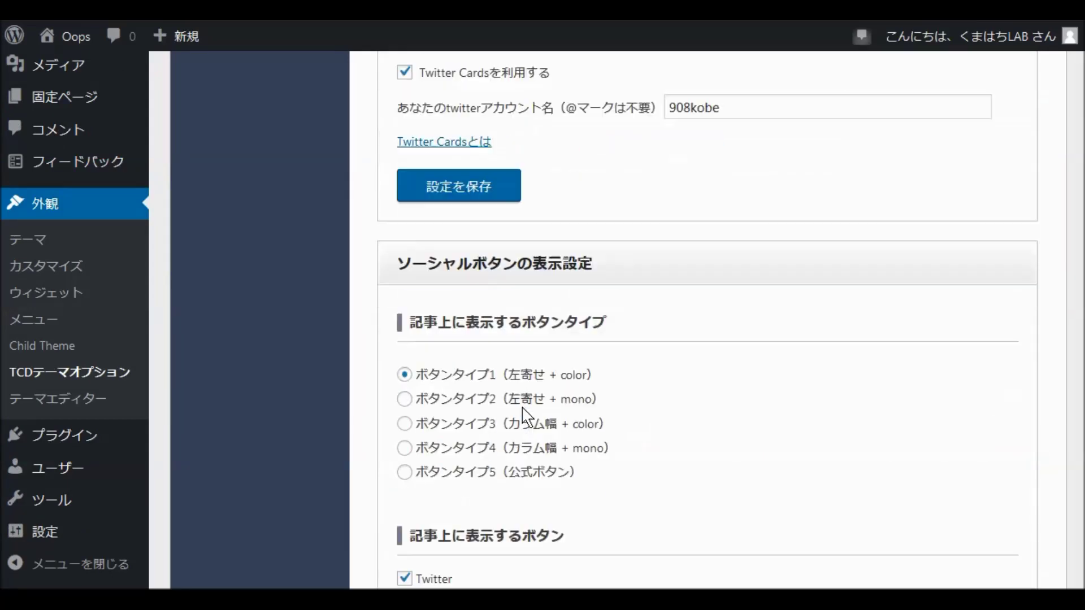
scroll(522, 407, "up", 5)
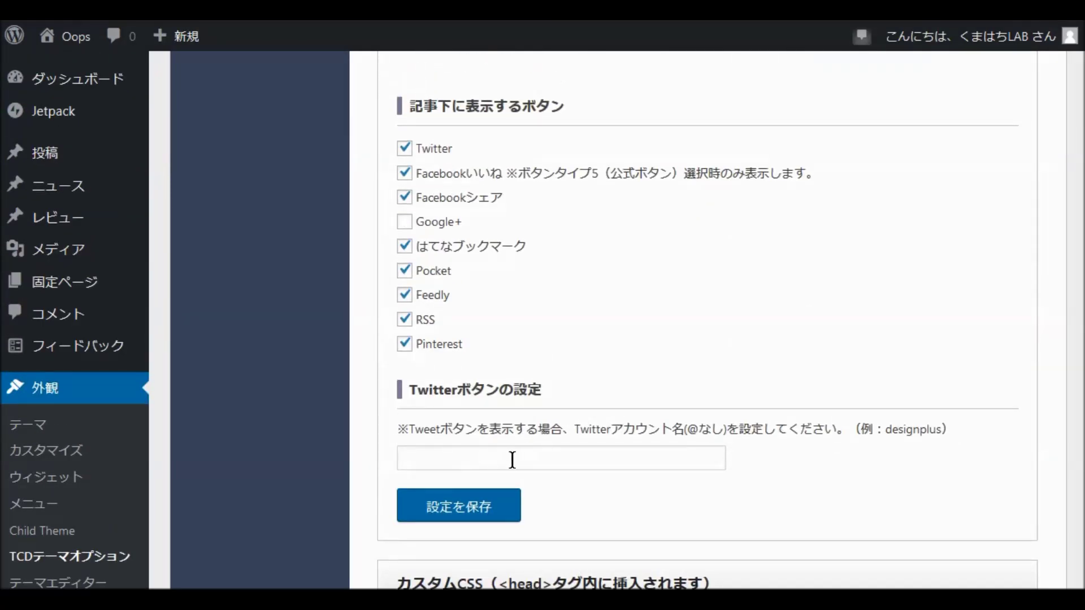
left_click(432, 457)
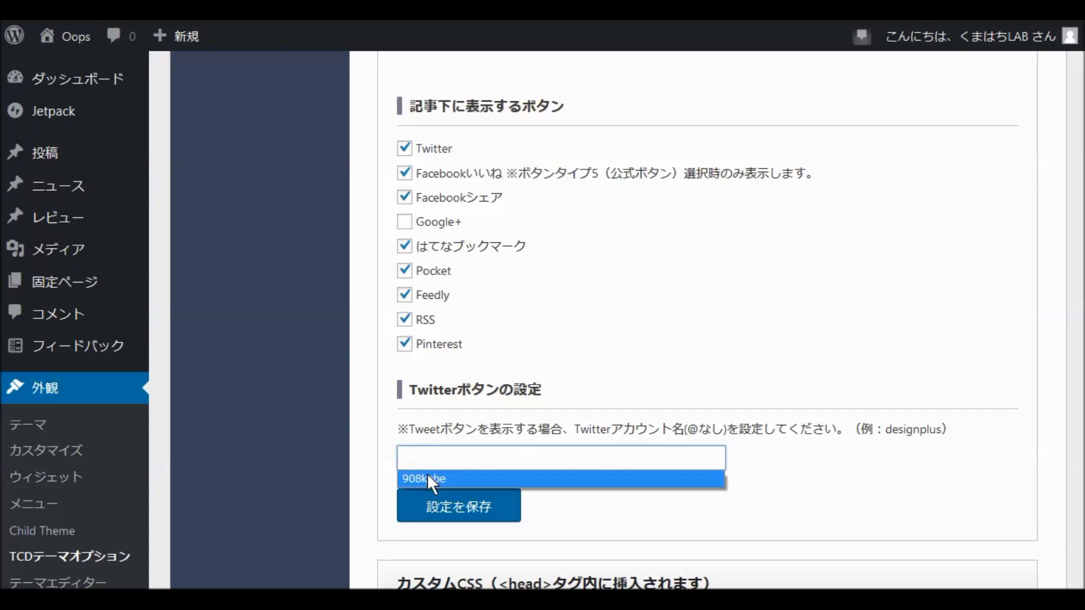
left_click(427, 475)
left_click(445, 509)
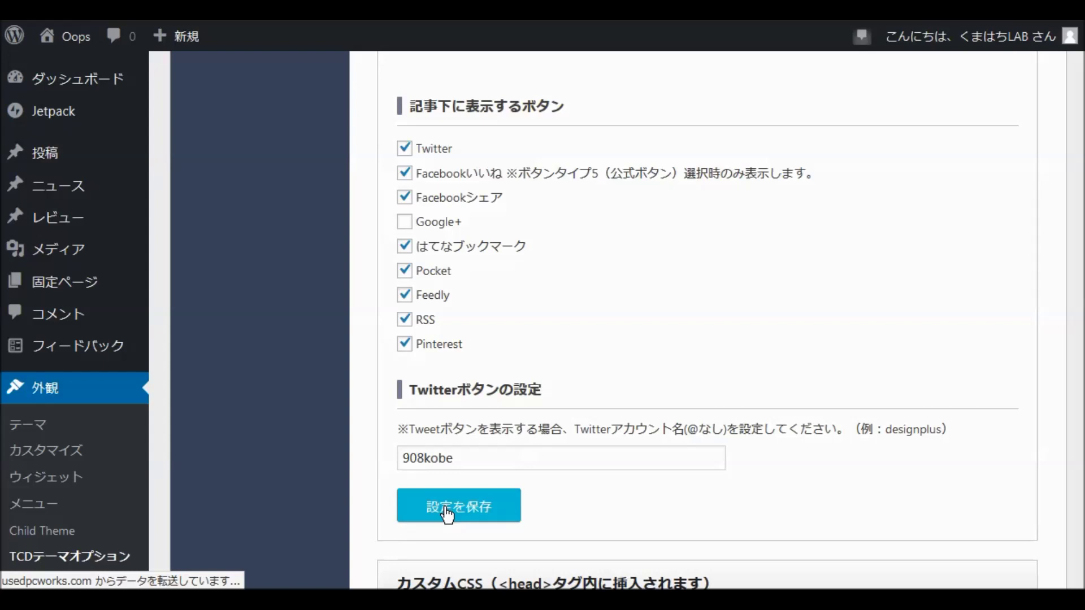
left_click(457, 510)
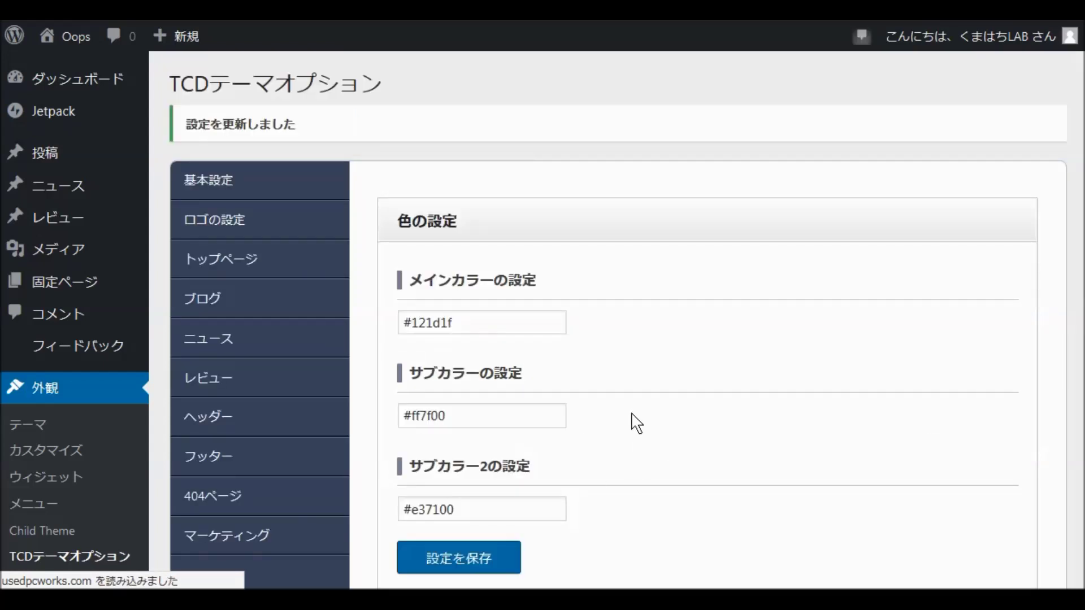
Set the header logo image to 908lab_d.png from the media library in the logo settings and save
left_click(211, 216)
scroll(573, 339, "down", 3)
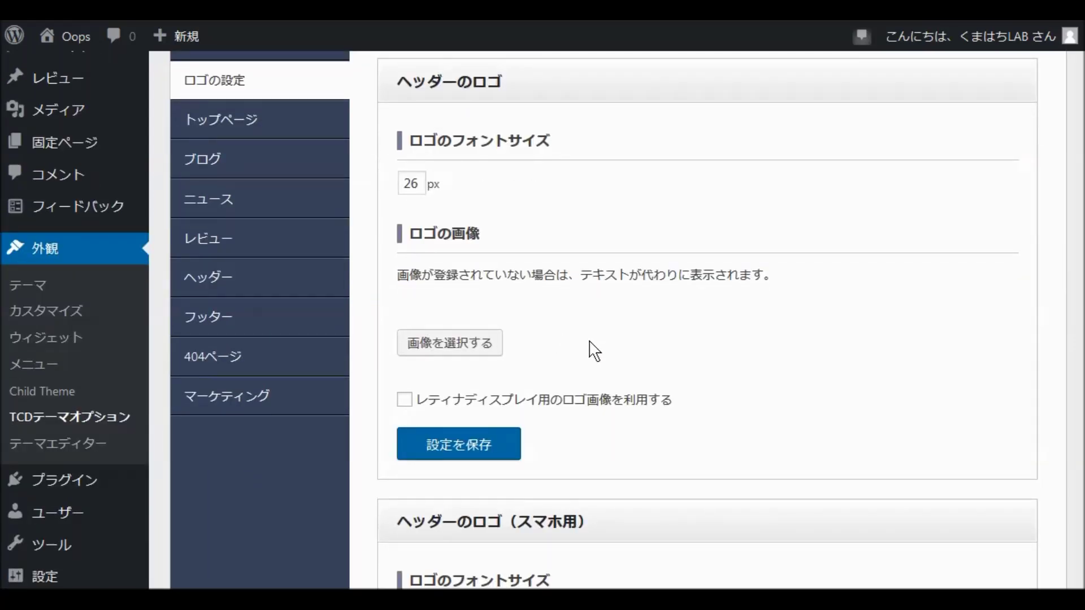
left_click(477, 344)
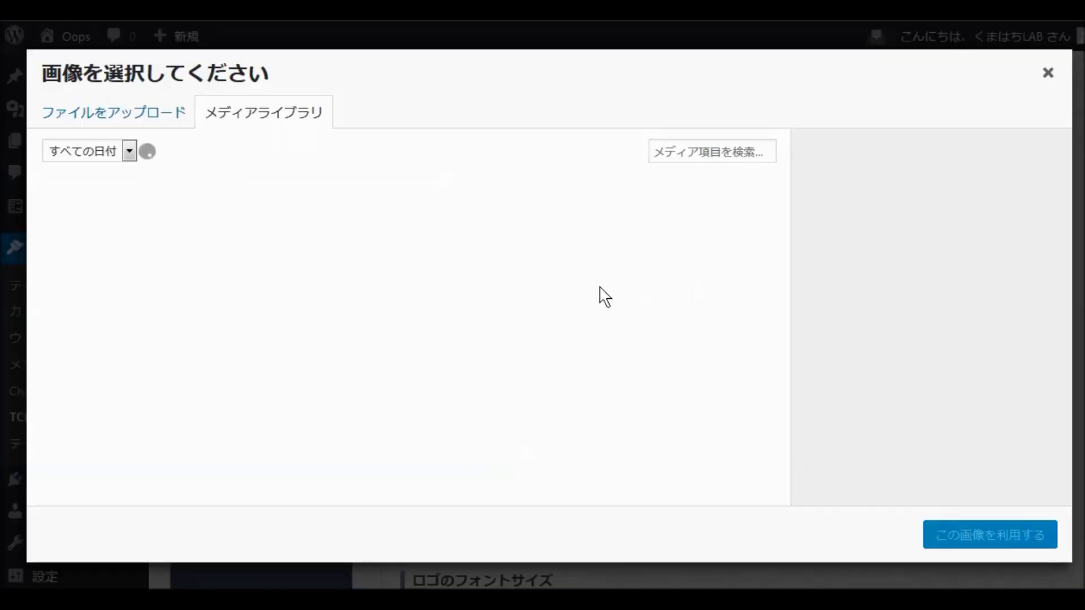
scroll(477, 310, "down", 5)
scroll(496, 323, "down", 8)
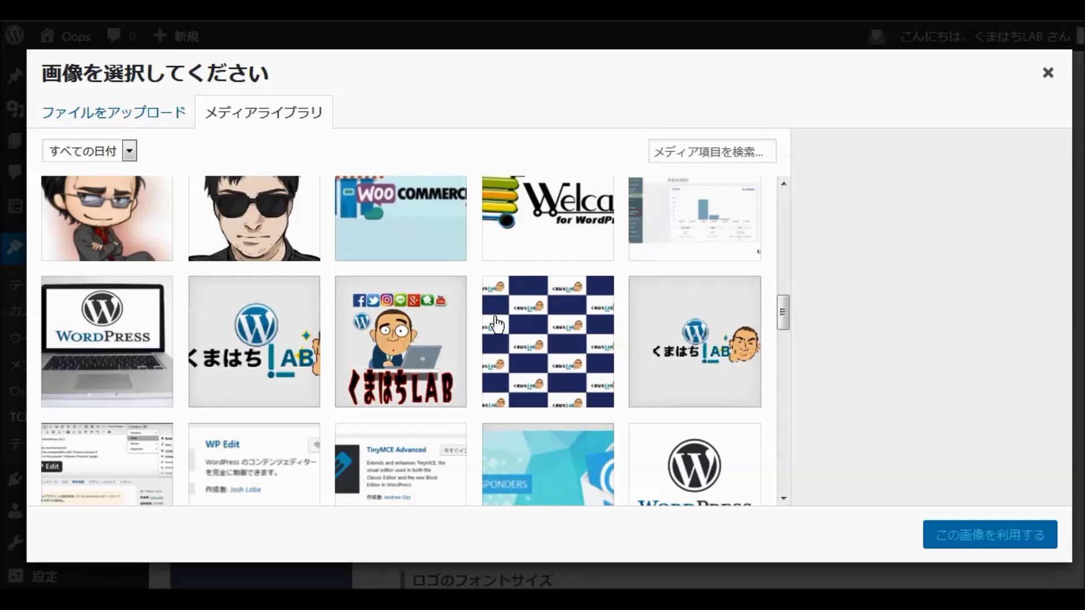
left_click(698, 356)
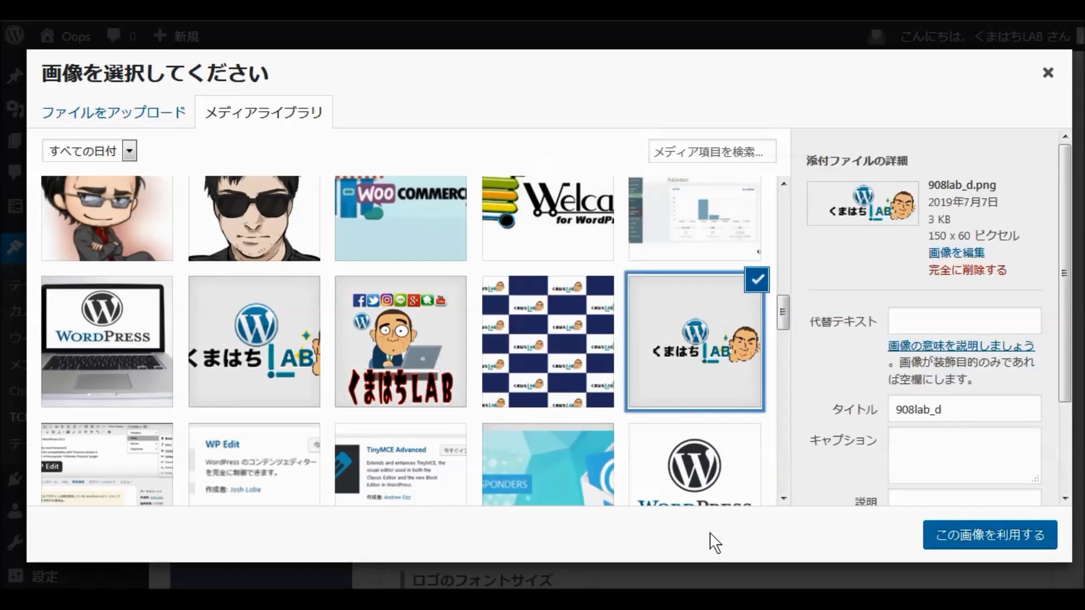
left_click(954, 544)
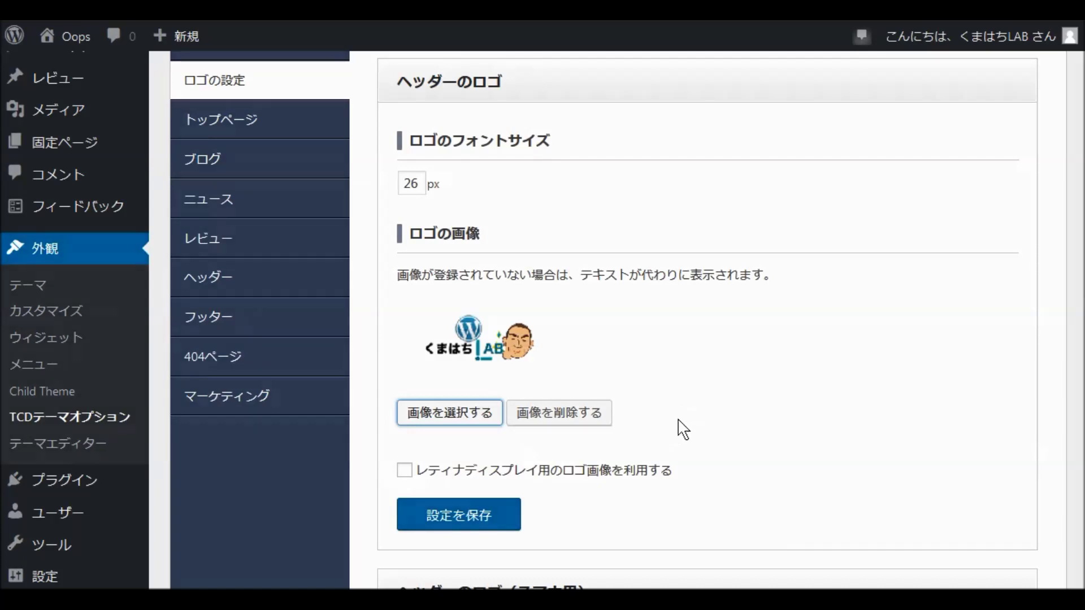
left_click(473, 519)
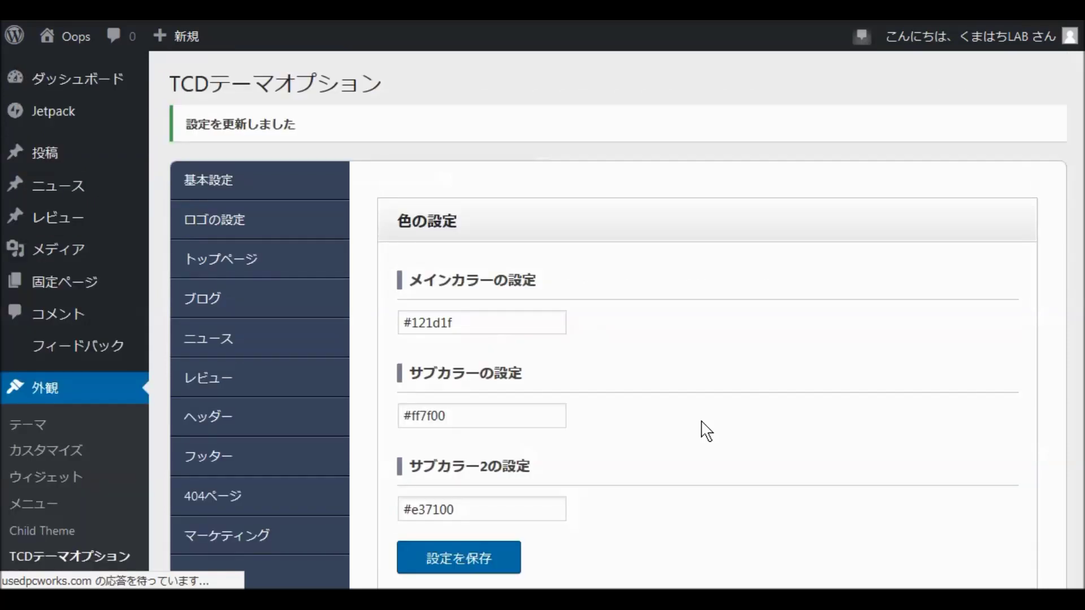
Review the smartphone header logo and footer logo settings, and open the top page's header content settings
scroll(706, 431, "down", 5)
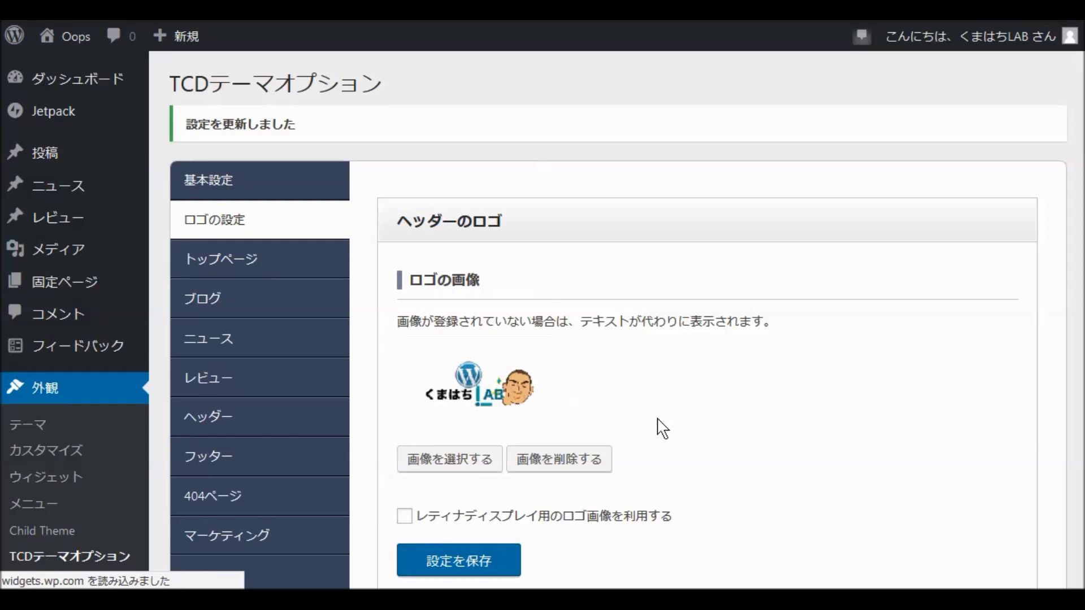
scroll(661, 429, "down", 5)
scroll(664, 430, "down", 9)
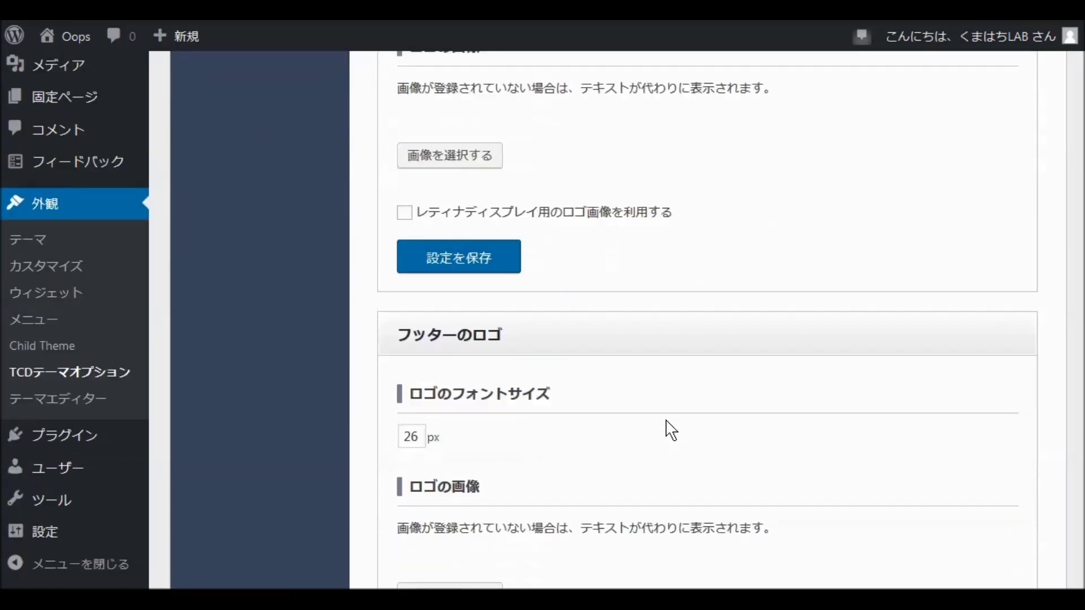
scroll(670, 430, "up", 7)
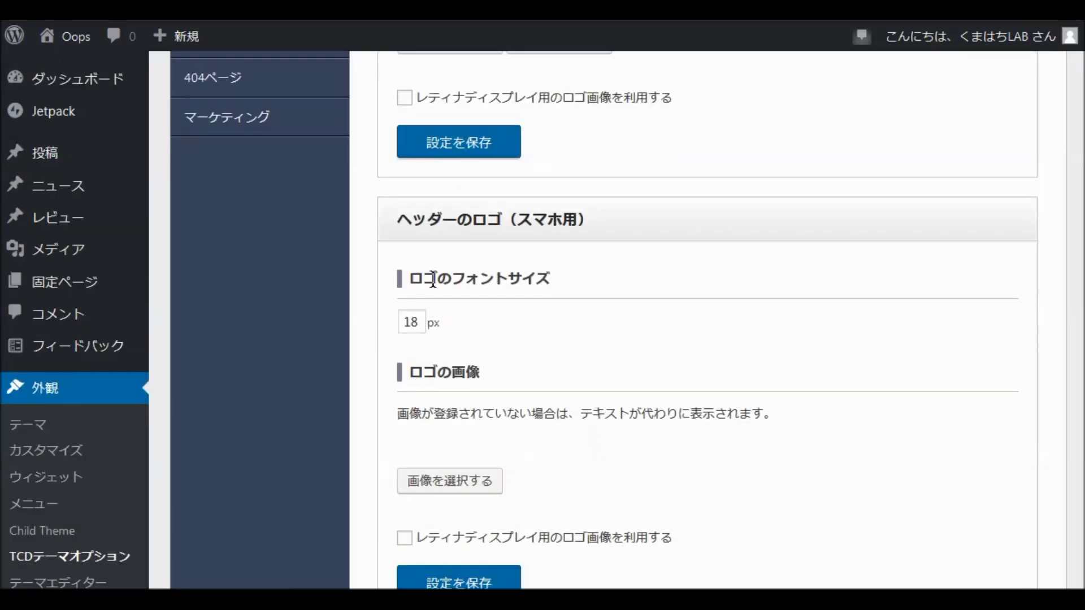
scroll(649, 453, "down", 7)
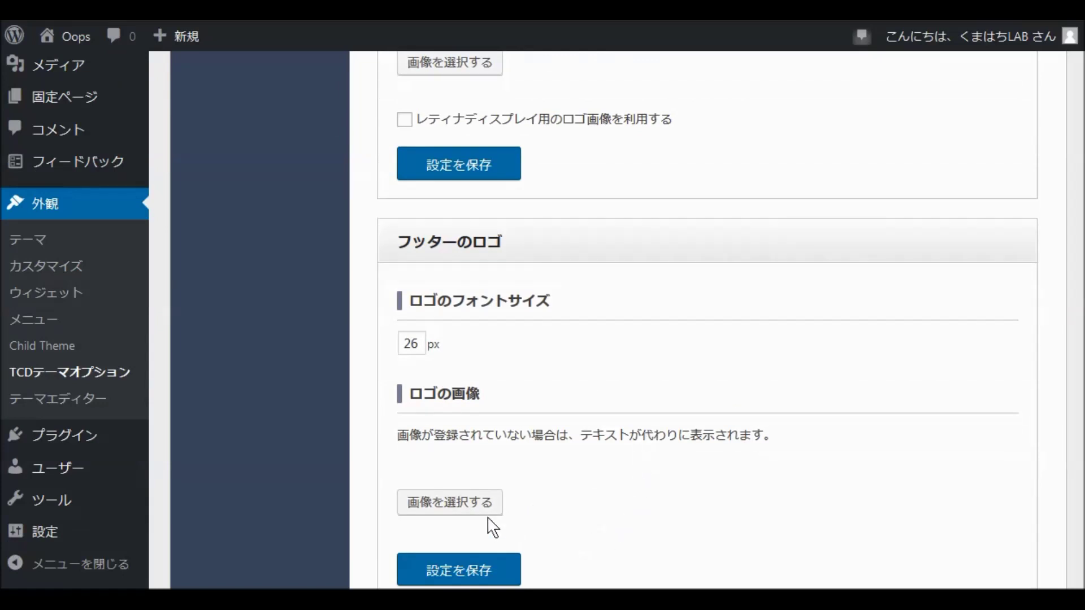
scroll(660, 412, "down", 3)
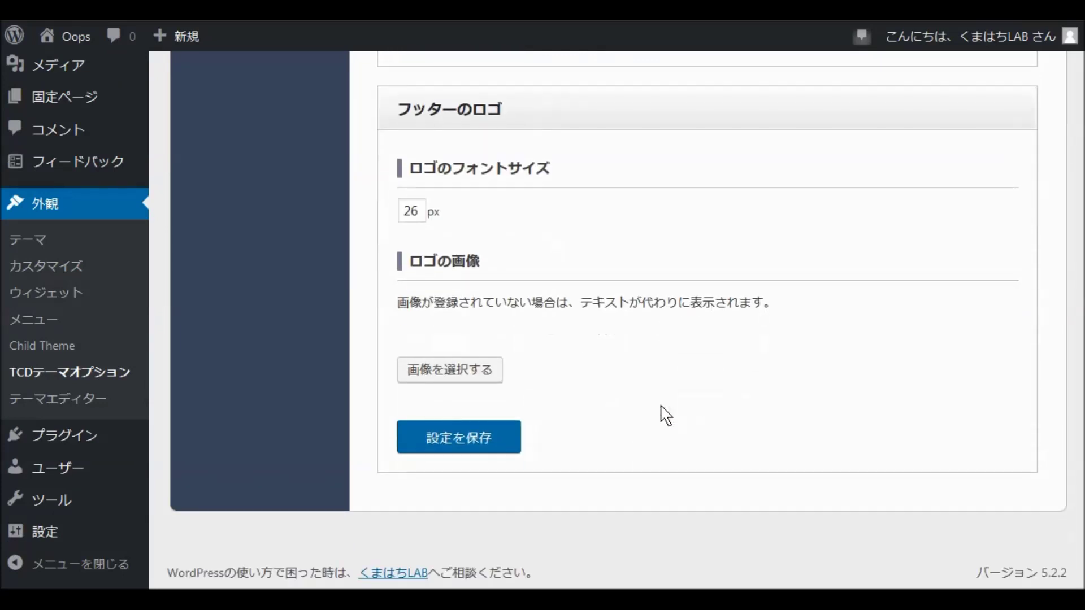
scroll(666, 415, "up", 15)
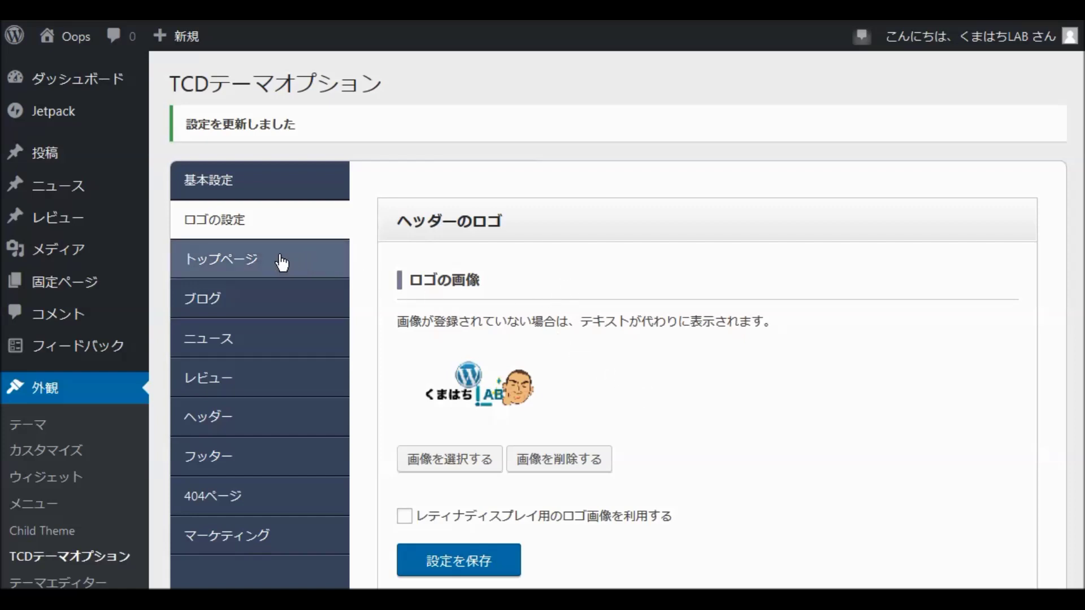
left_click(229, 269)
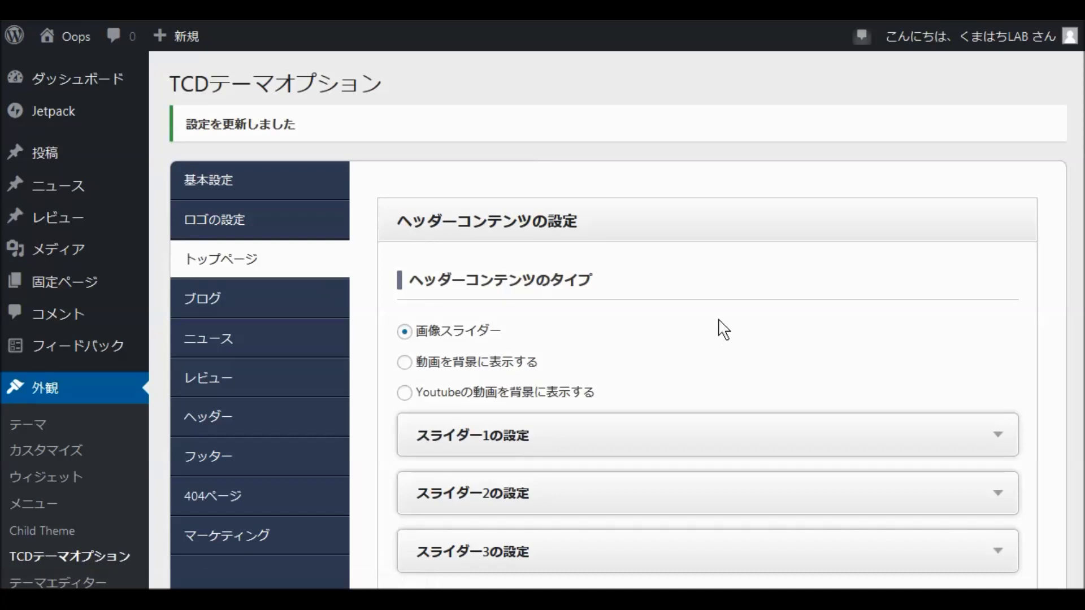
scroll(718, 327, "down", 3)
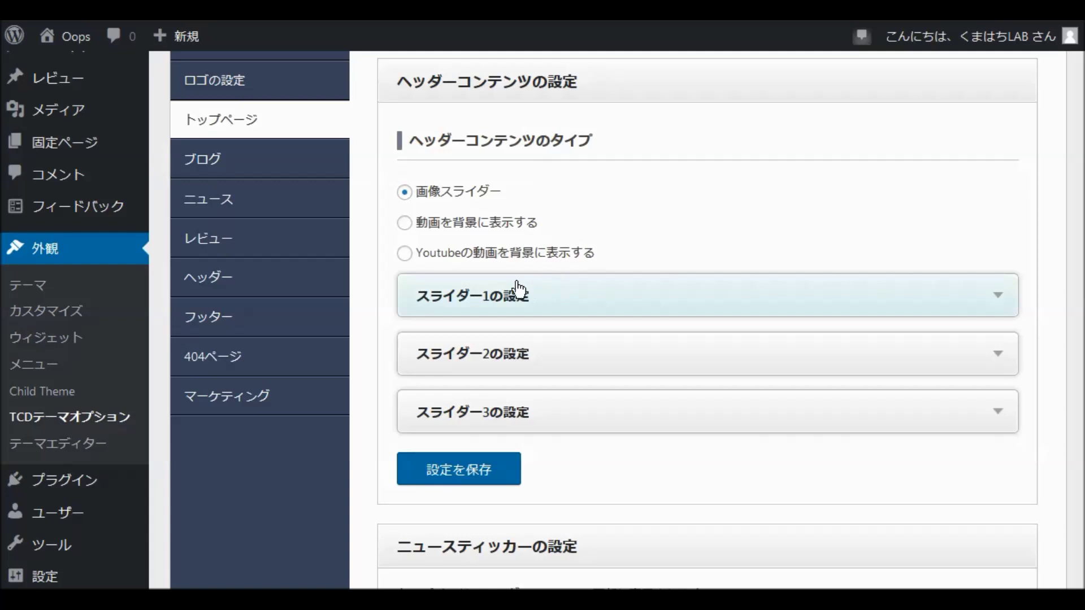
Try the YouTube background video type for the header content and inspect its video URL and alternative image settings
left_click(405, 253)
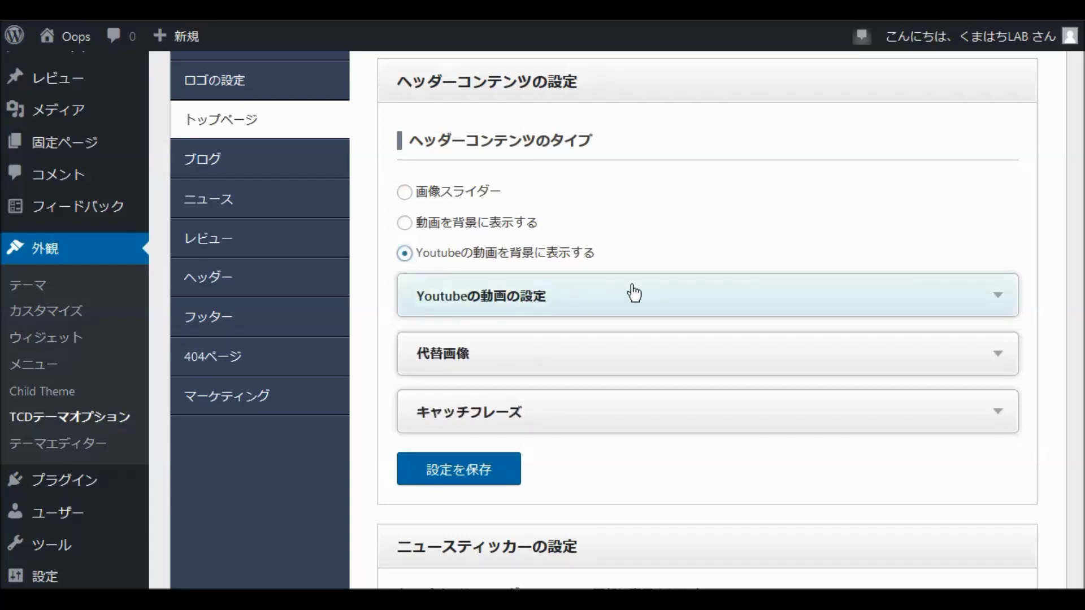
left_click(999, 297)
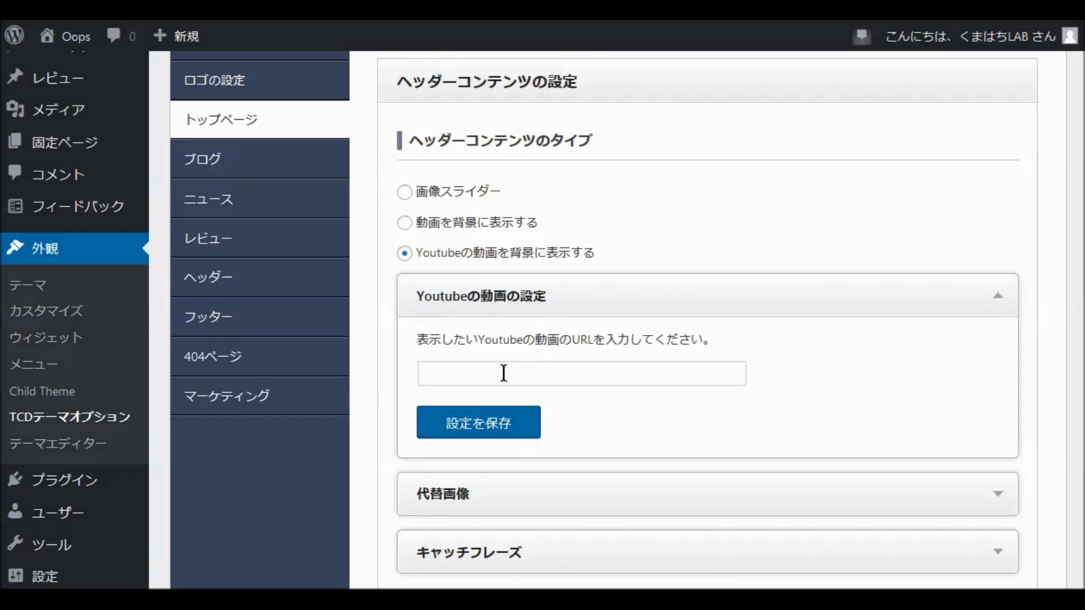
left_click(996, 296)
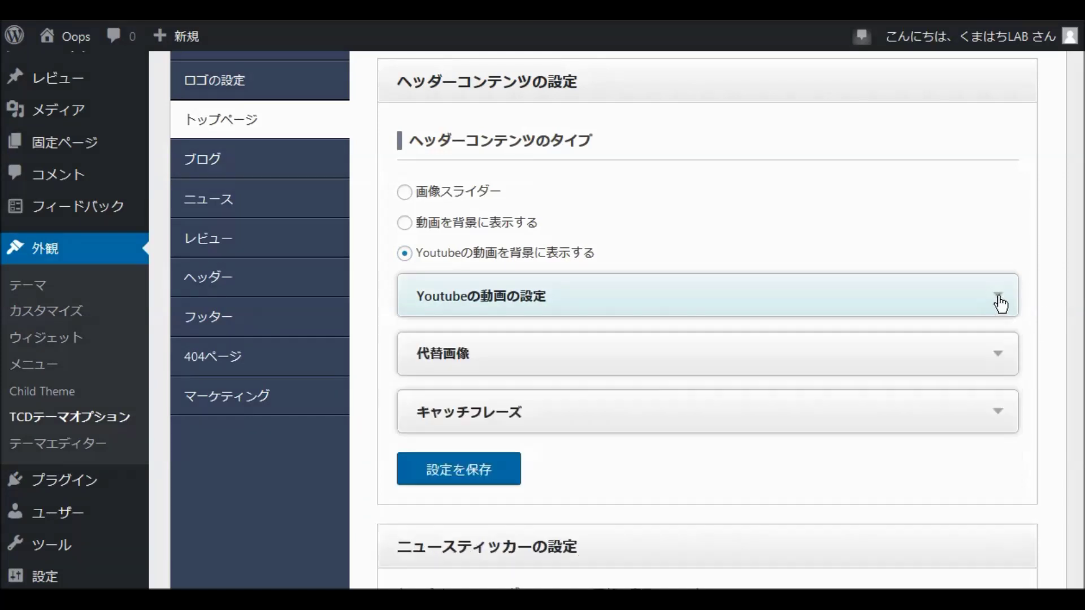
left_click(999, 359)
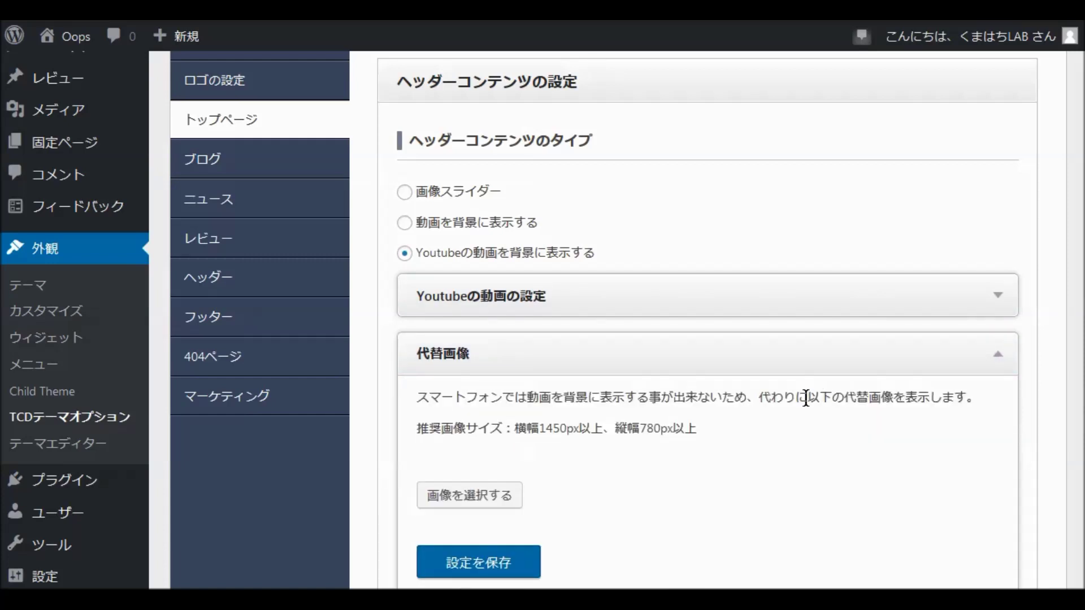
scroll(806, 397, "down", 3)
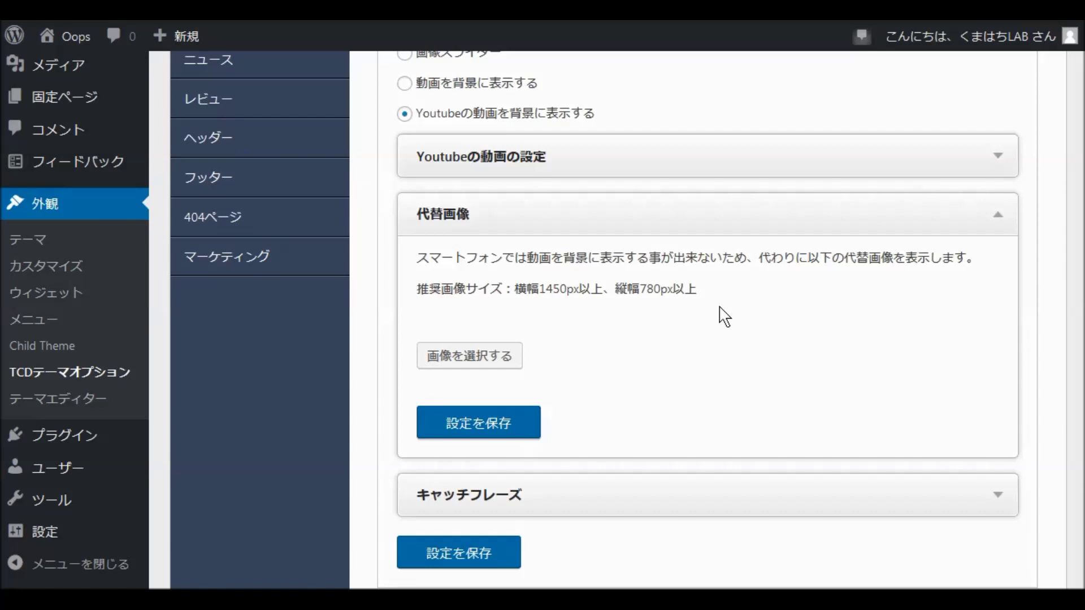
scroll(723, 316, "down", 3)
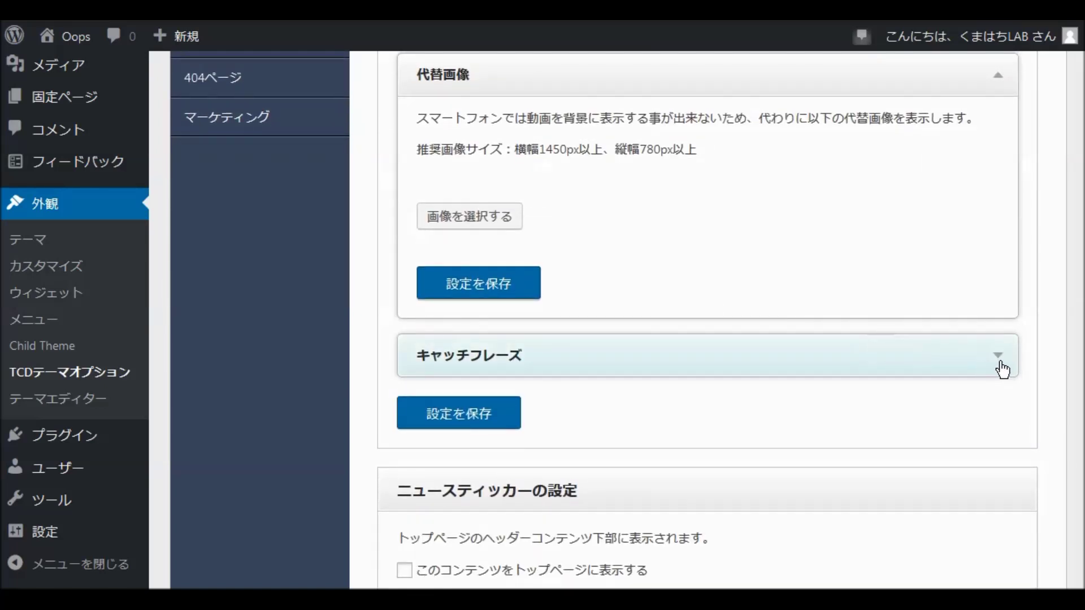
Examine the catchphrase, description, font, drop shadow and button options for the YouTube header, and collapse the alternative image settings
left_click(1008, 365)
scroll(811, 424, "down", 6)
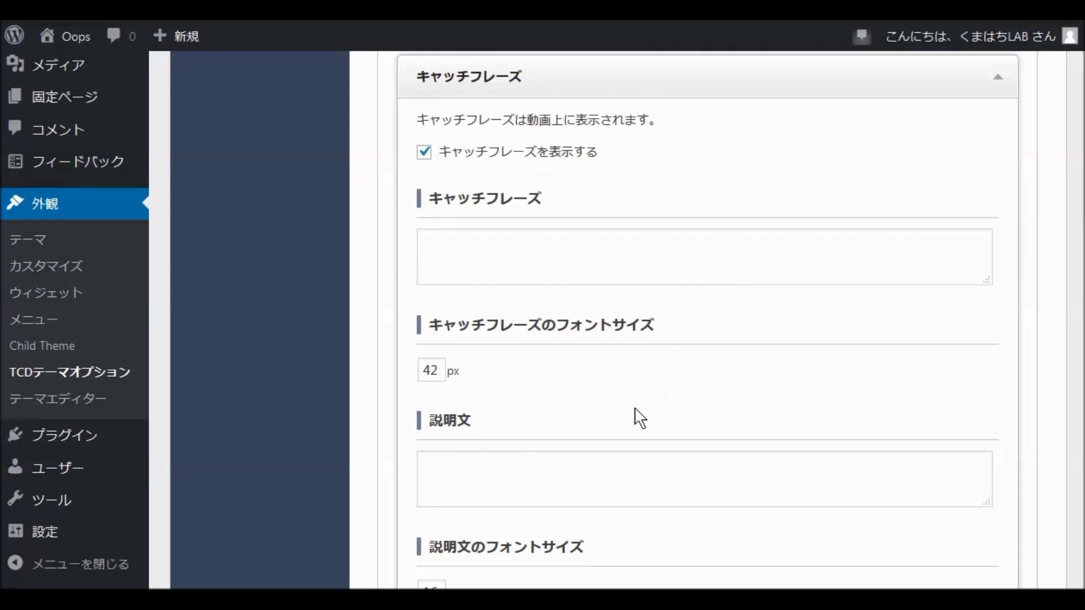
scroll(554, 472, "down", 3)
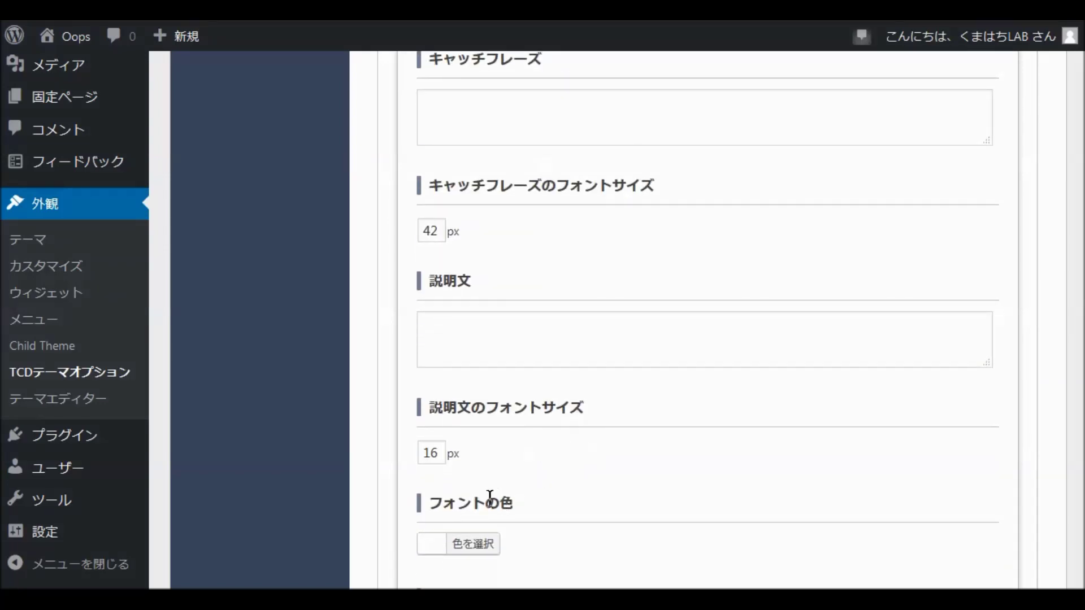
scroll(576, 508, "down", 5)
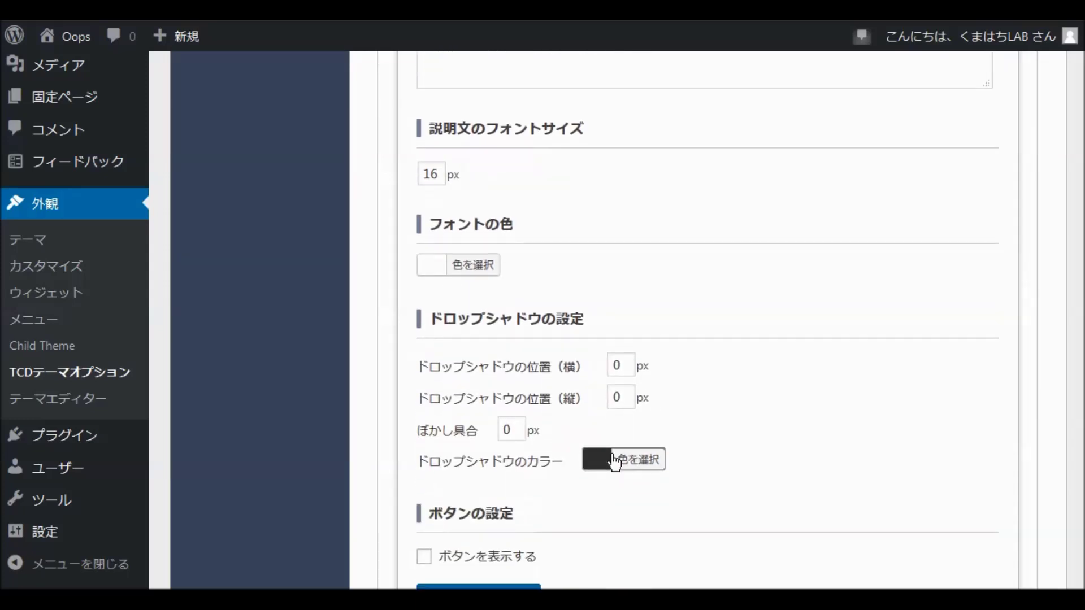
scroll(613, 467, "down", 2)
scroll(613, 467, "up", 15)
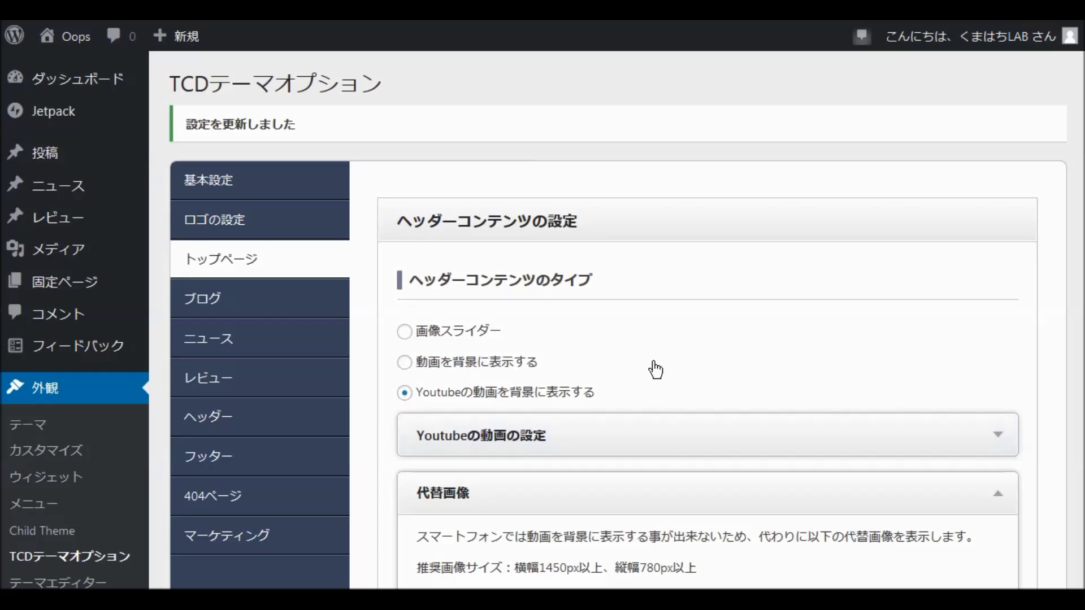
scroll(782, 401, "down", 3)
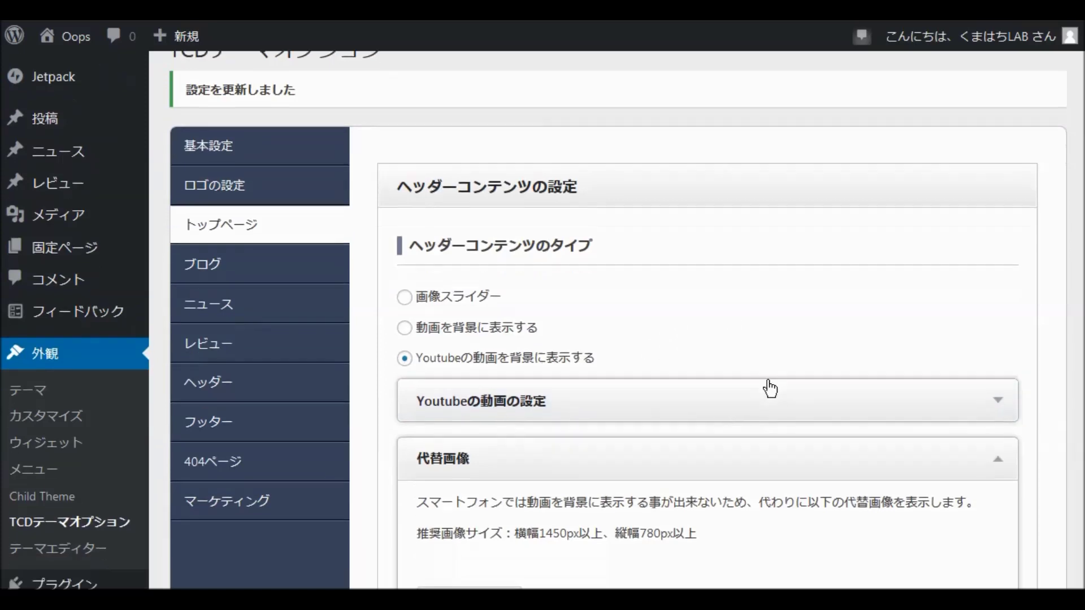
left_click(999, 360)
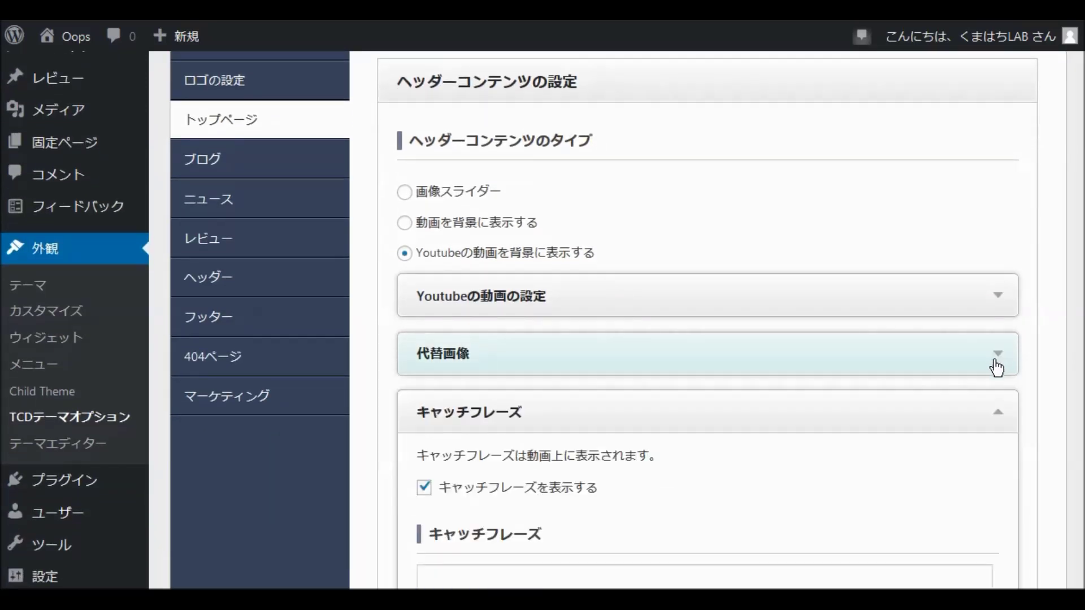
Switch the top page's header content type to the image slider (画像スライダー) and review the slider 1 settings
left_click(406, 193)
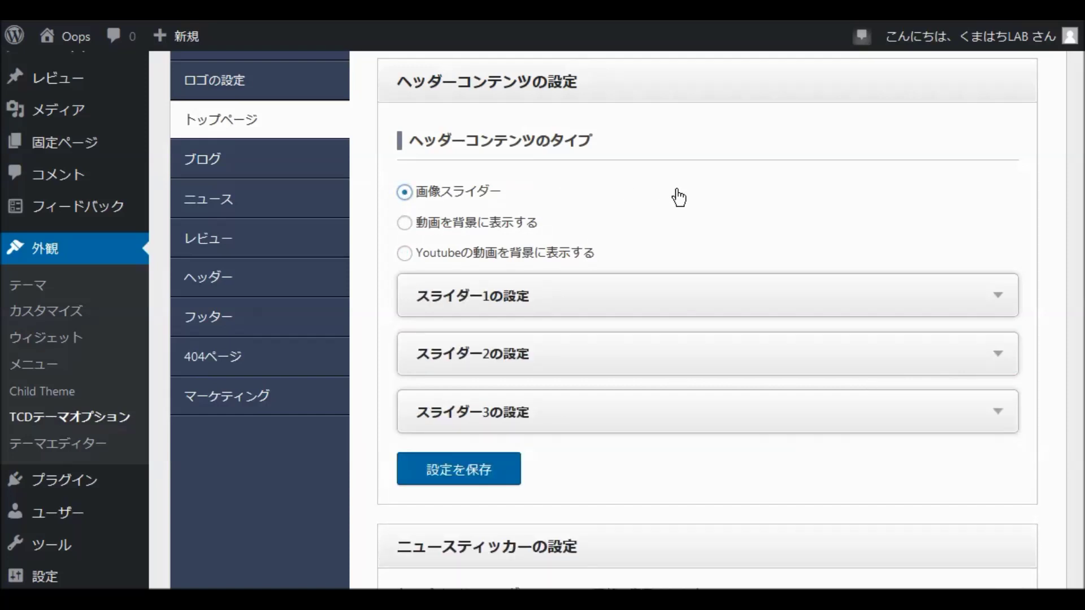
scroll(789, 229, "down", 3)
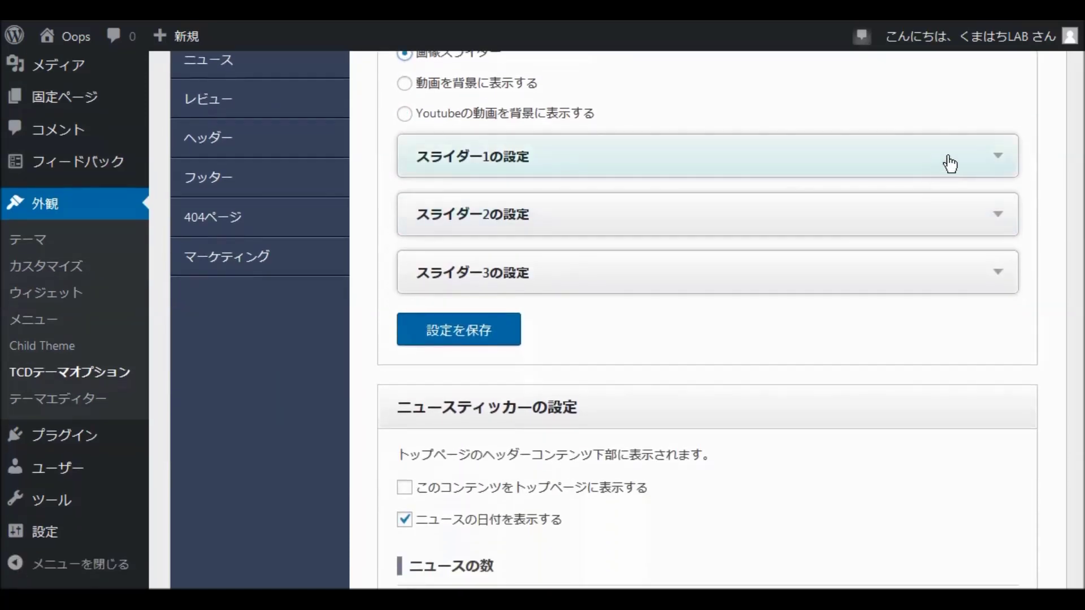
left_click(998, 161)
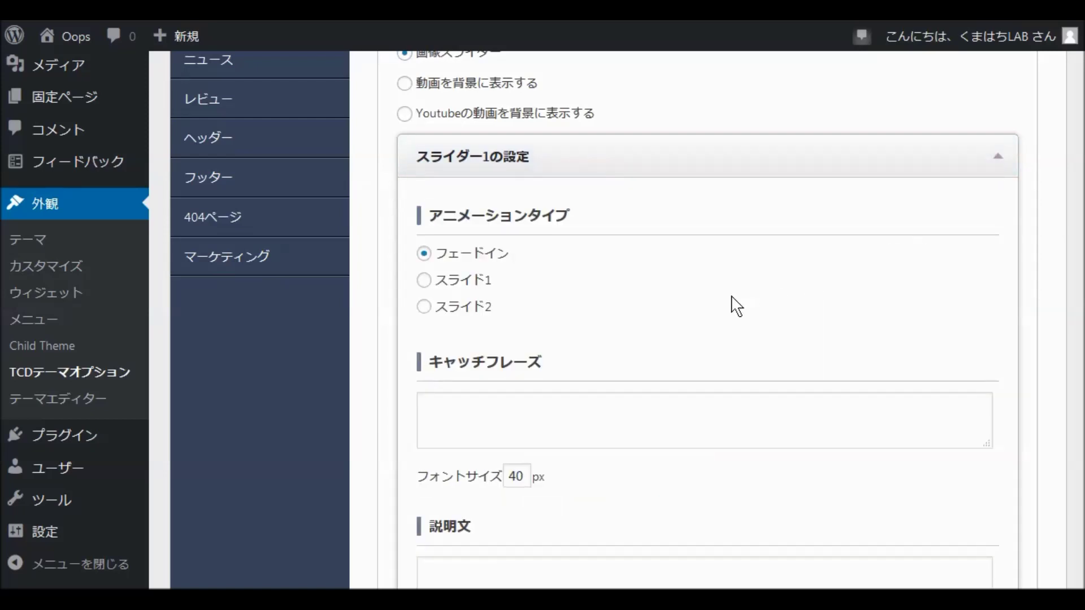
scroll(736, 307, "down", 1)
scroll(735, 305, "down", 10)
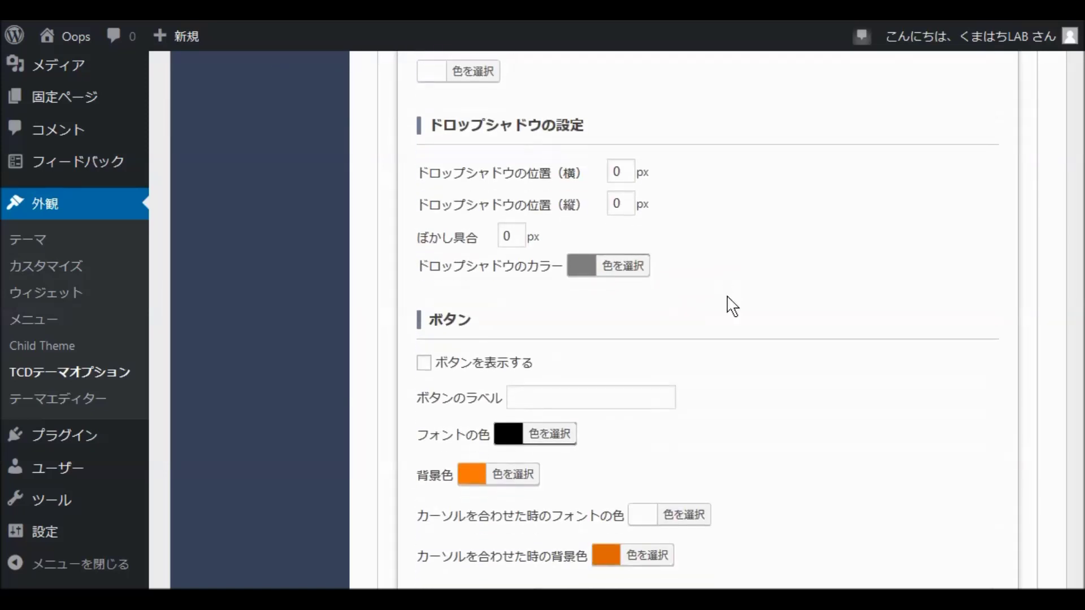
scroll(732, 307, "down", 10)
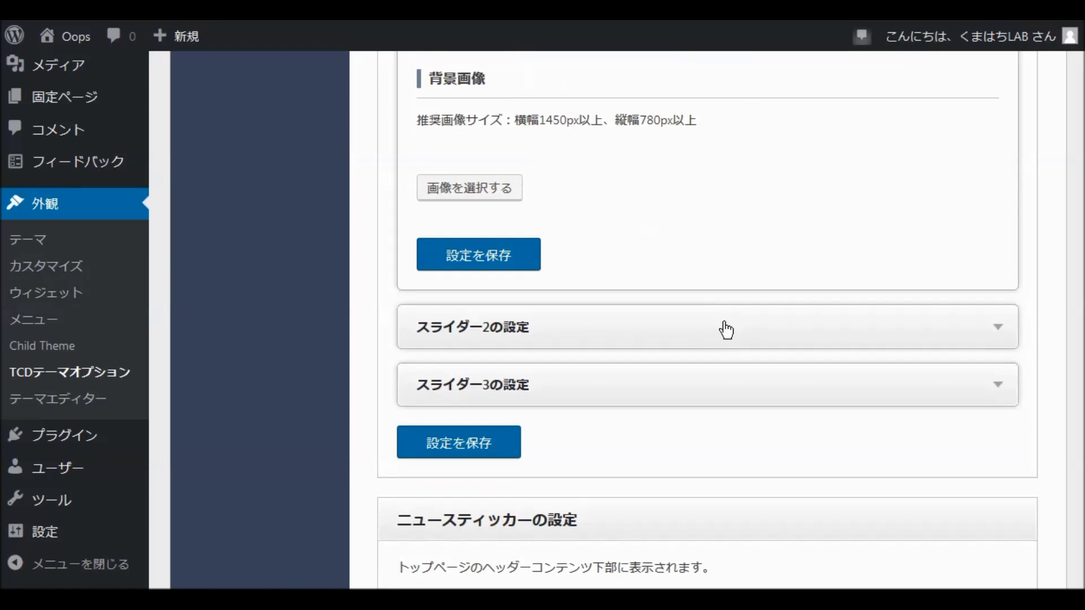
Expand the slider 2 and slider 3 settings and examine their animation type, catchphrase, button and link options
left_click(990, 187)
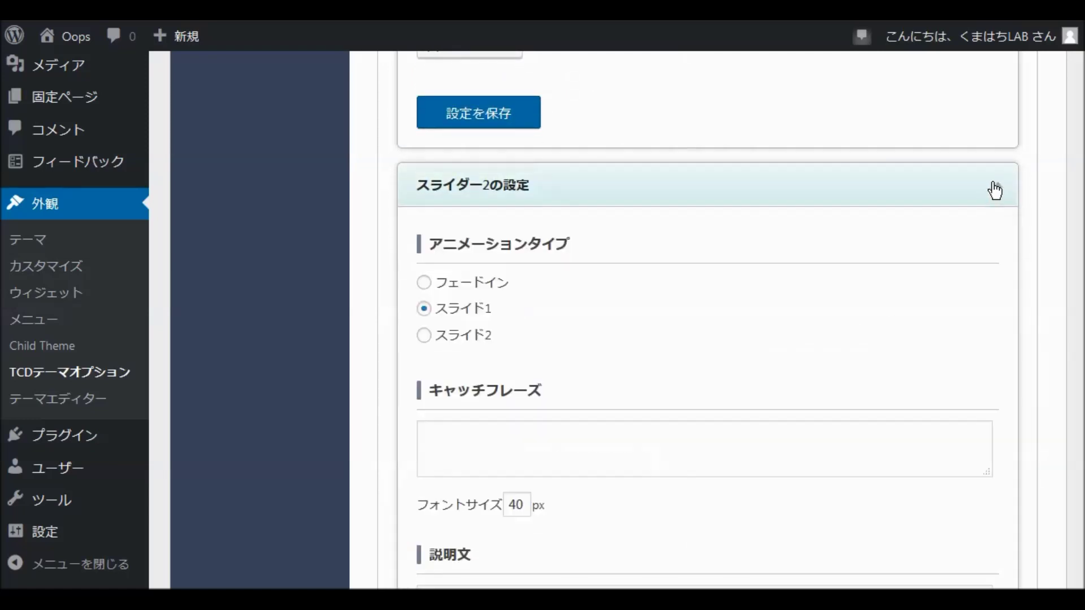
scroll(898, 325, "down", 10)
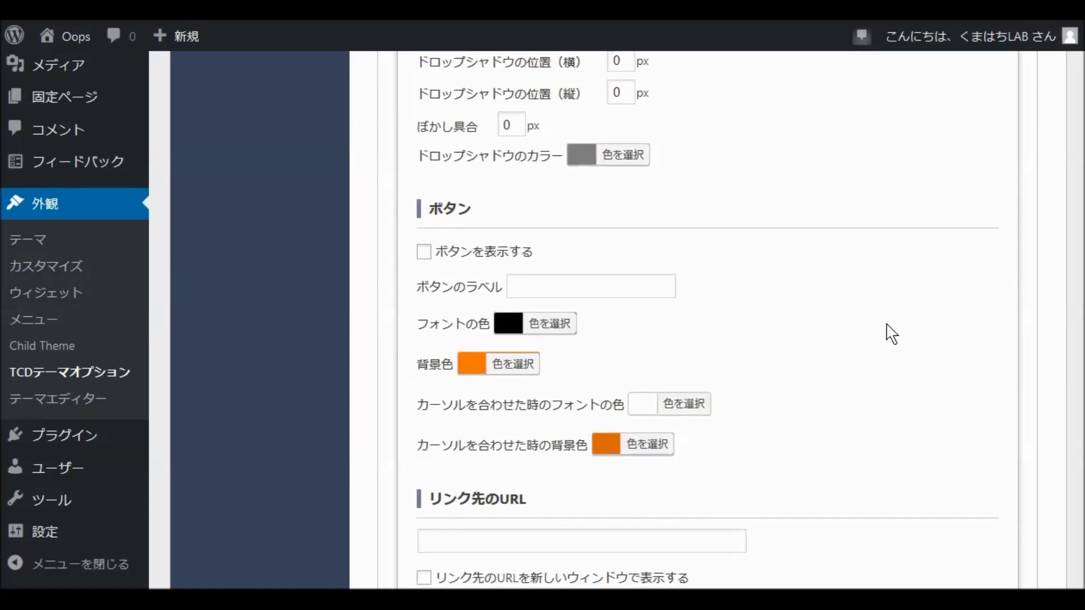
scroll(891, 334, "down", 10)
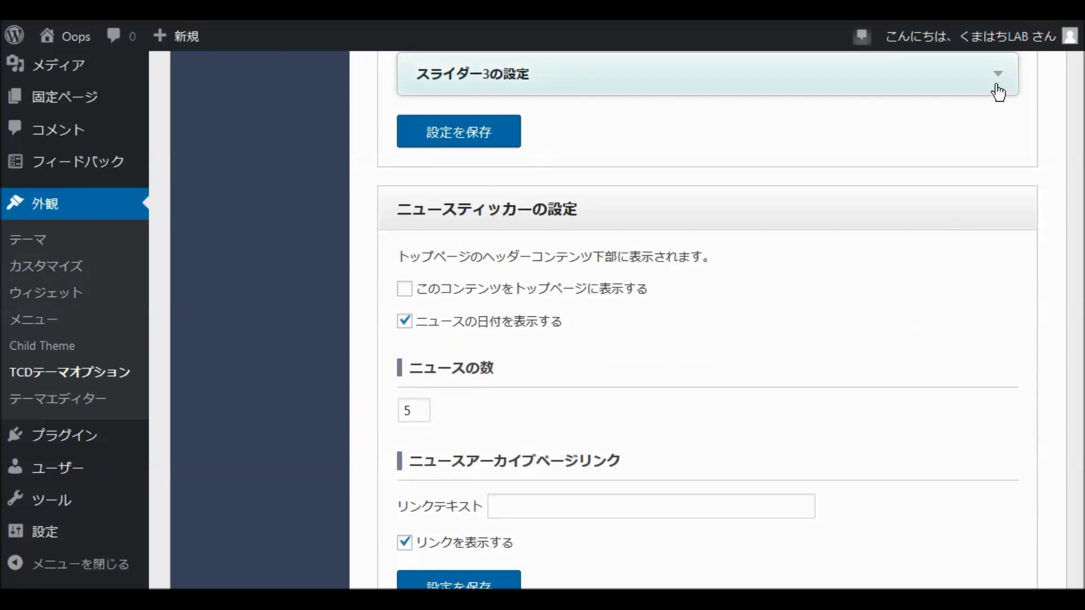
left_click(1001, 87)
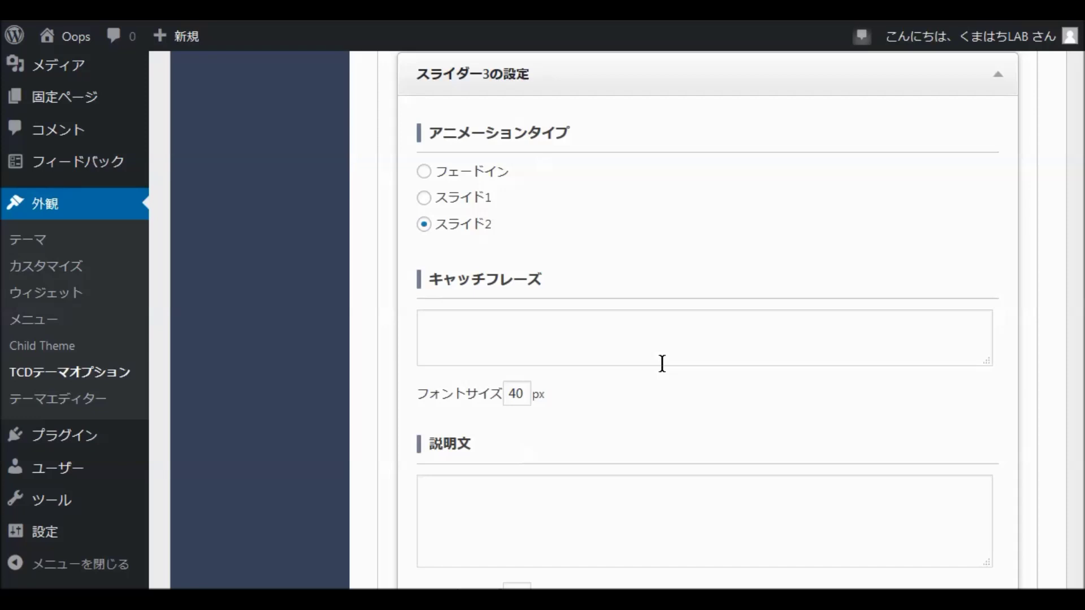
scroll(634, 351, "up", 15)
scroll(647, 361, "up", 20)
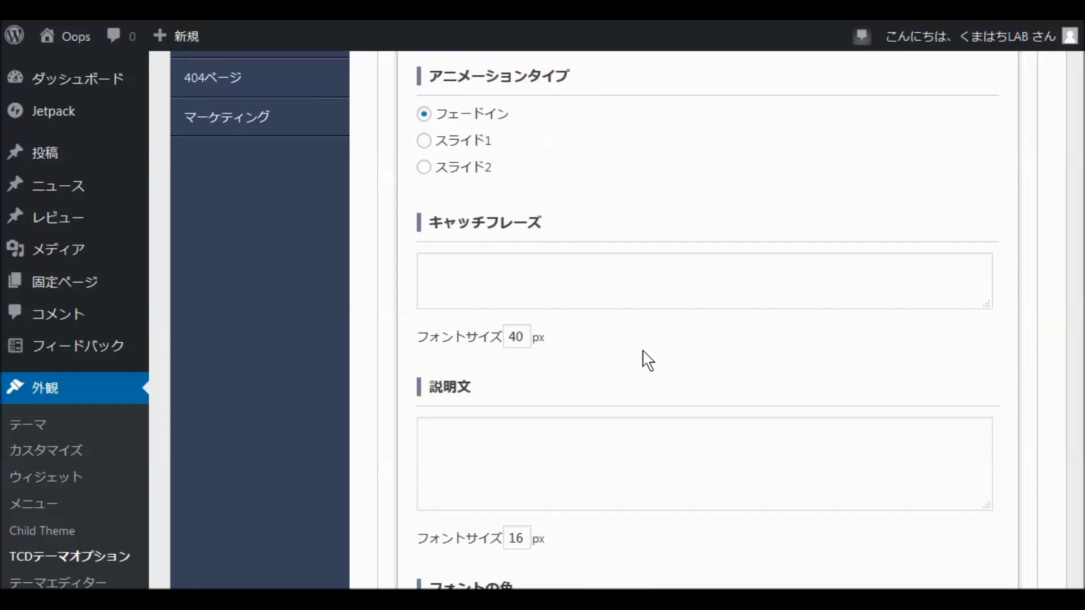
scroll(648, 360, "up", 8)
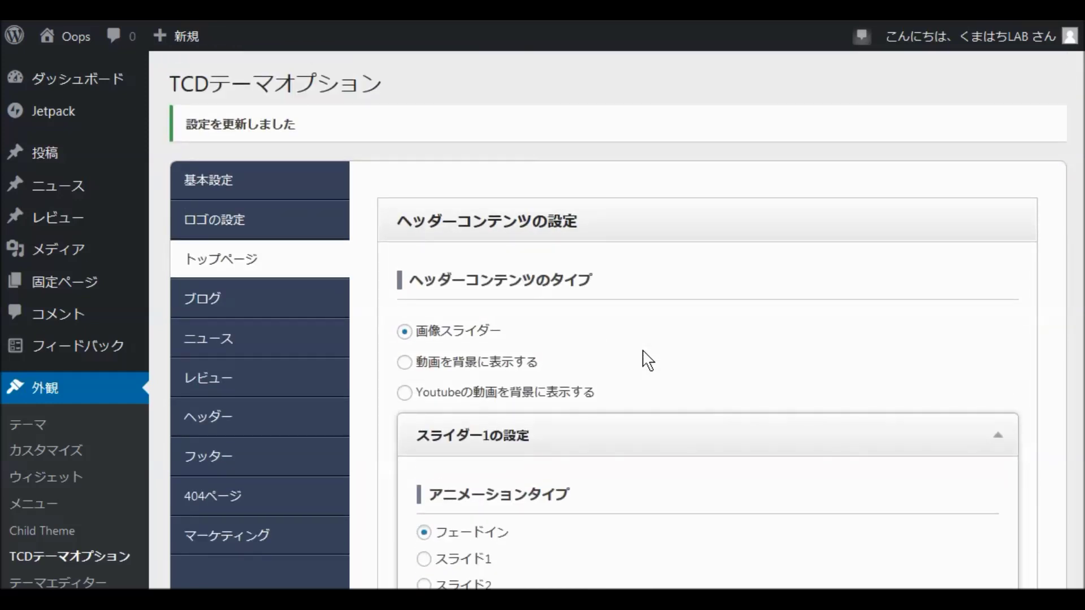
Review the options of all three sliders and the news ticker's display, date, news count and archive link settings
scroll(648, 360, "down", 3)
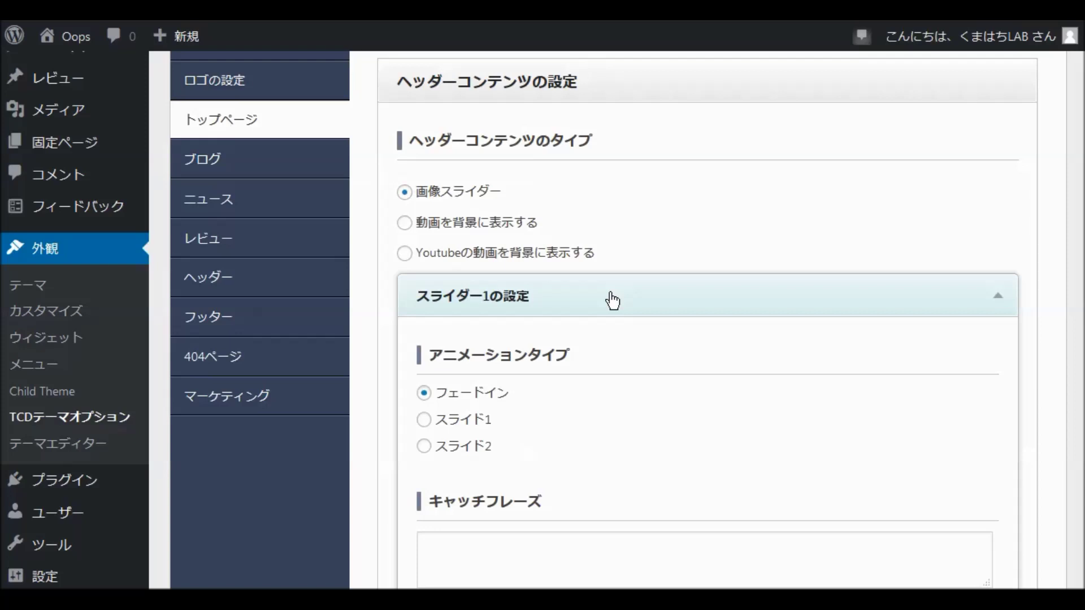
scroll(613, 302, "down", 15)
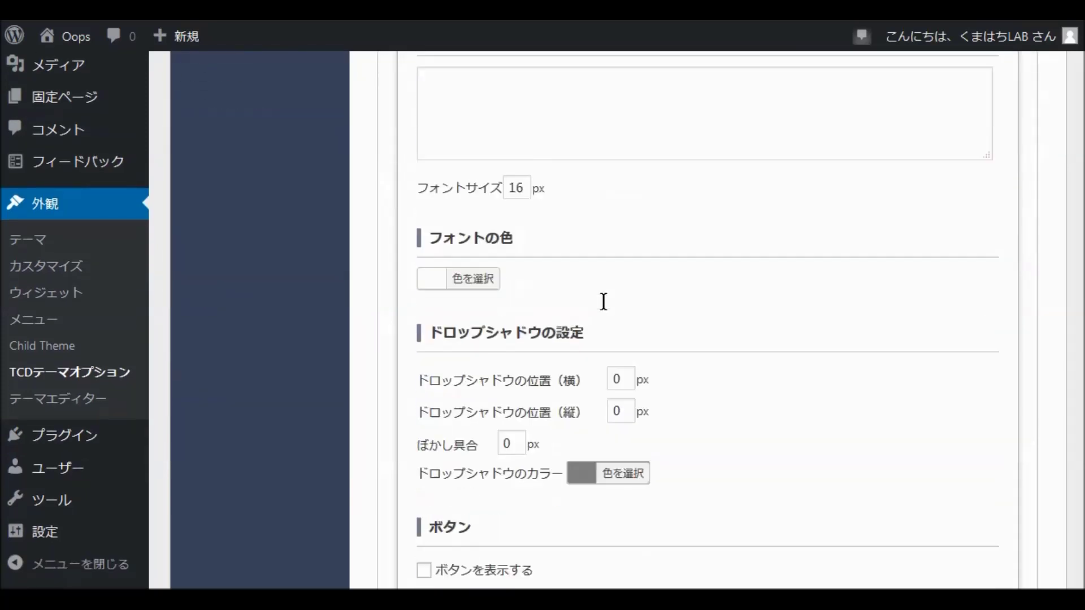
scroll(604, 302, "down", 15)
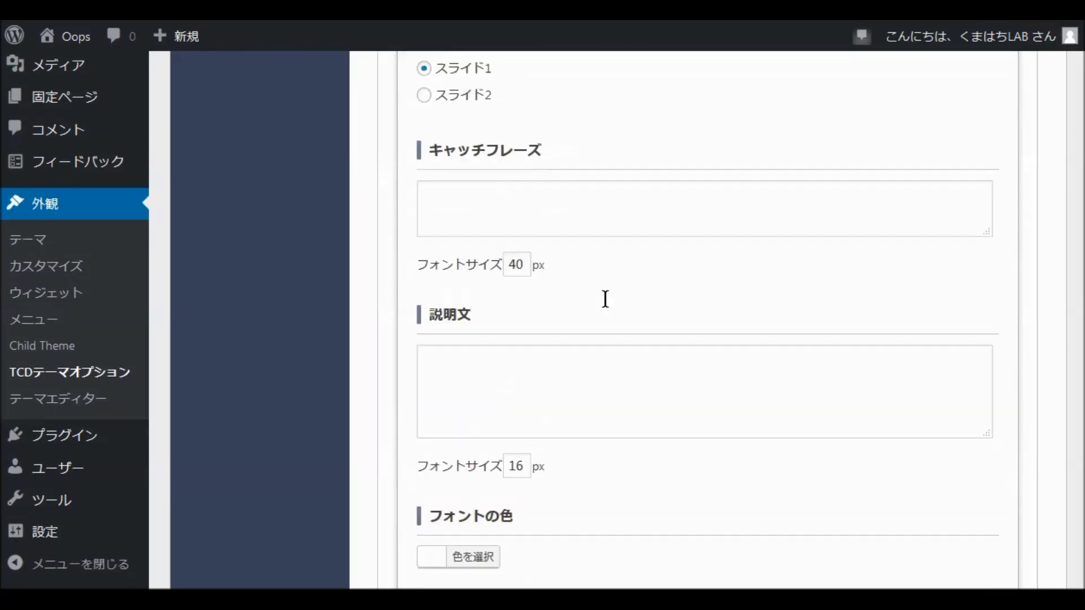
scroll(609, 307, "down", 8)
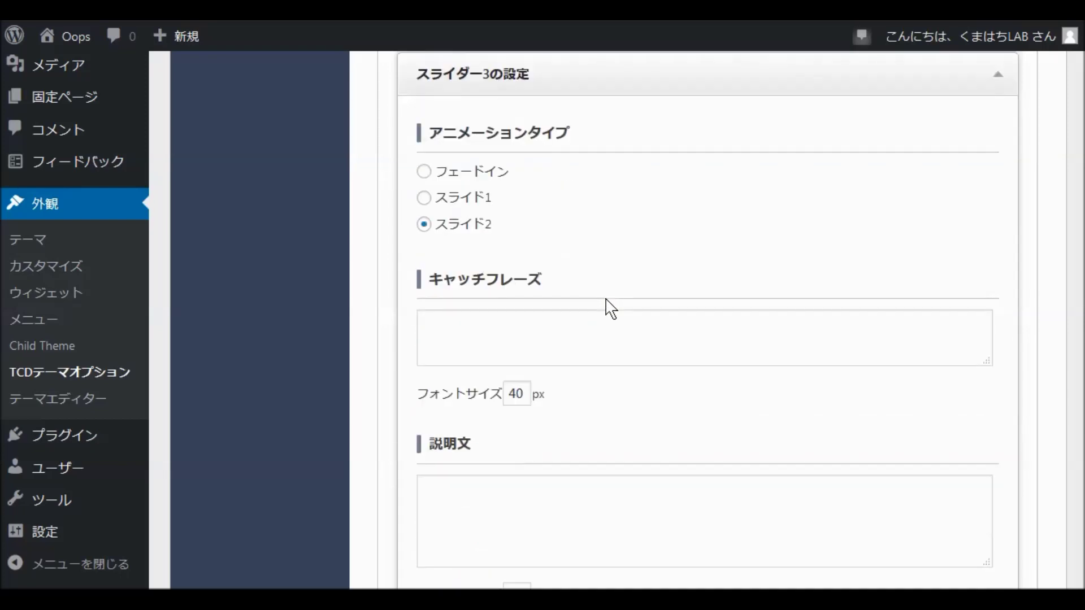
scroll(607, 311, "down", 15)
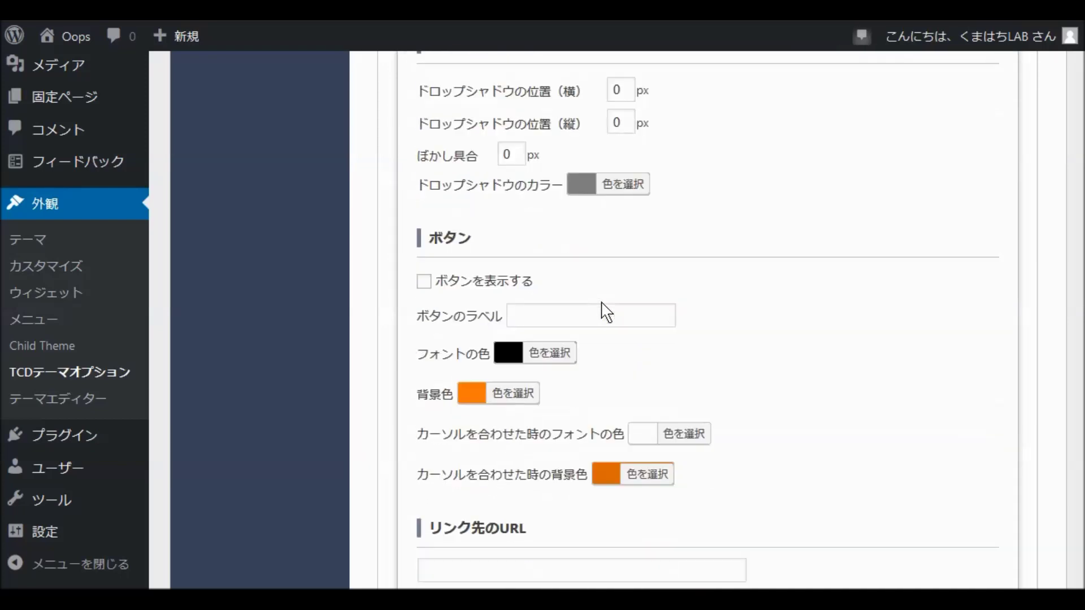
scroll(606, 312, "down", 15)
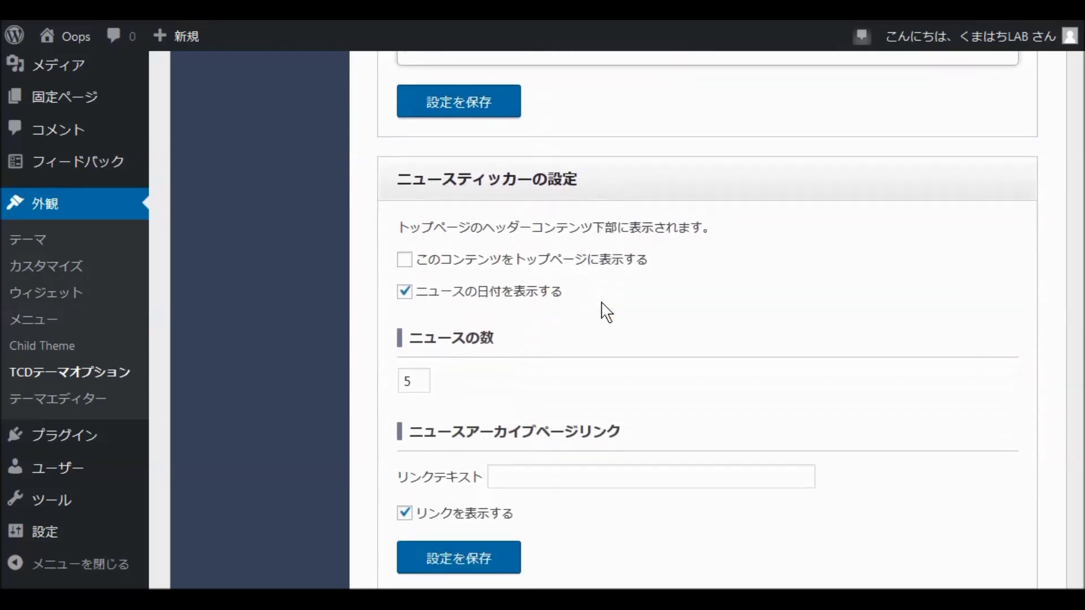
scroll(599, 308, "down", 5)
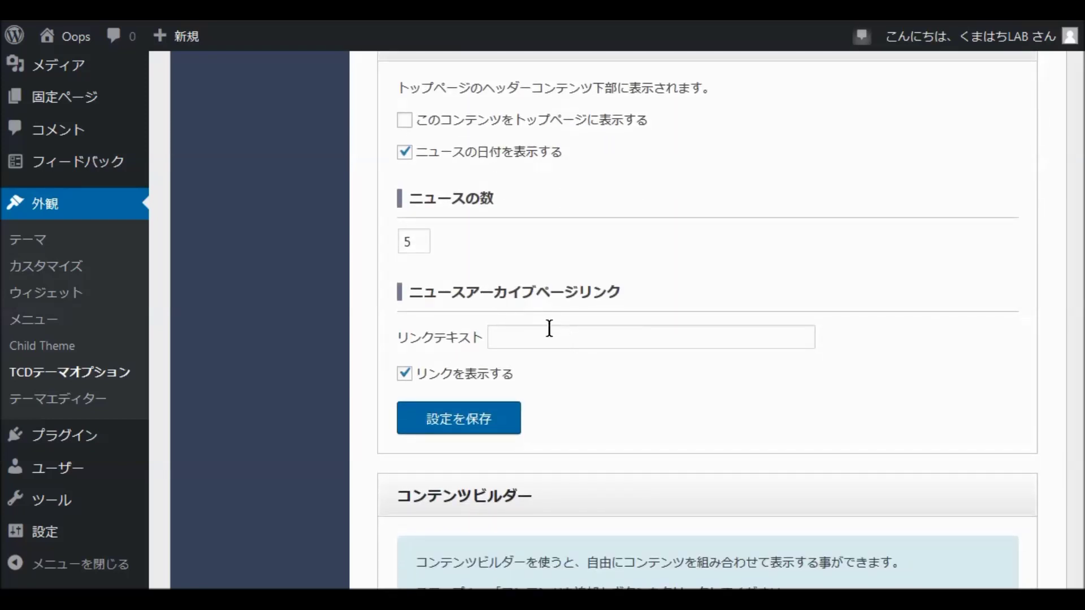
scroll(549, 328, "up", 5)
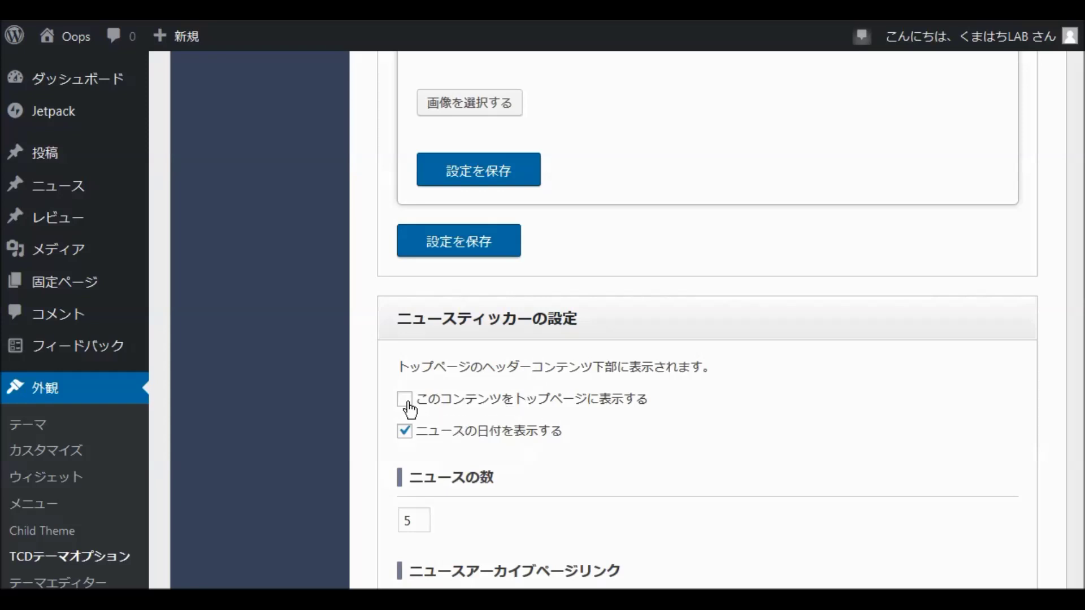
scroll(559, 421, "down", 10)
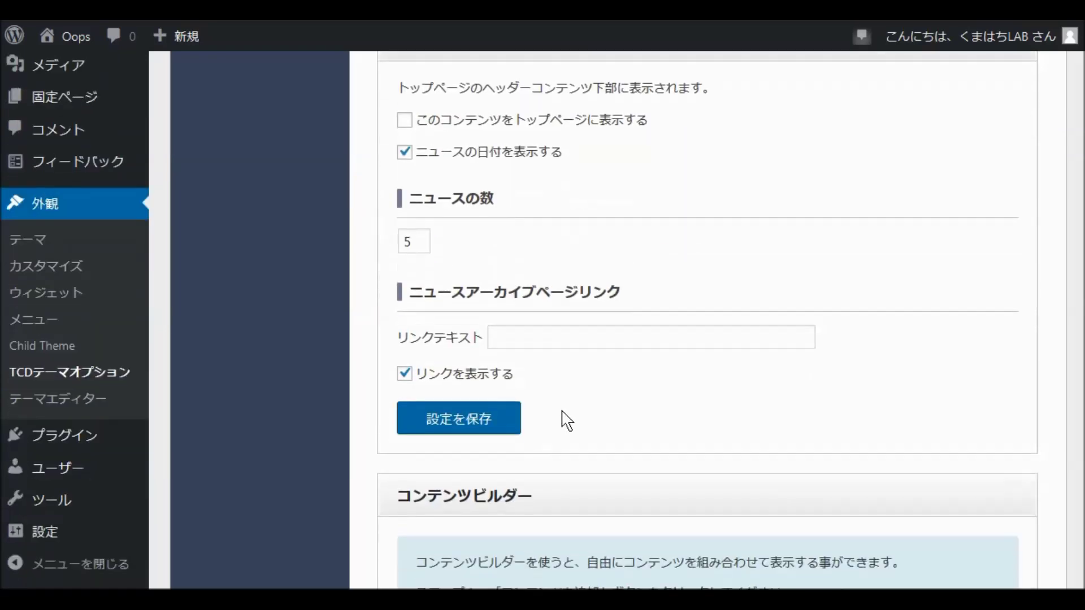
Add a 3つのボックスコンテンツ block in the content builder and enable its display on the top page
scroll(558, 409, "down", 3)
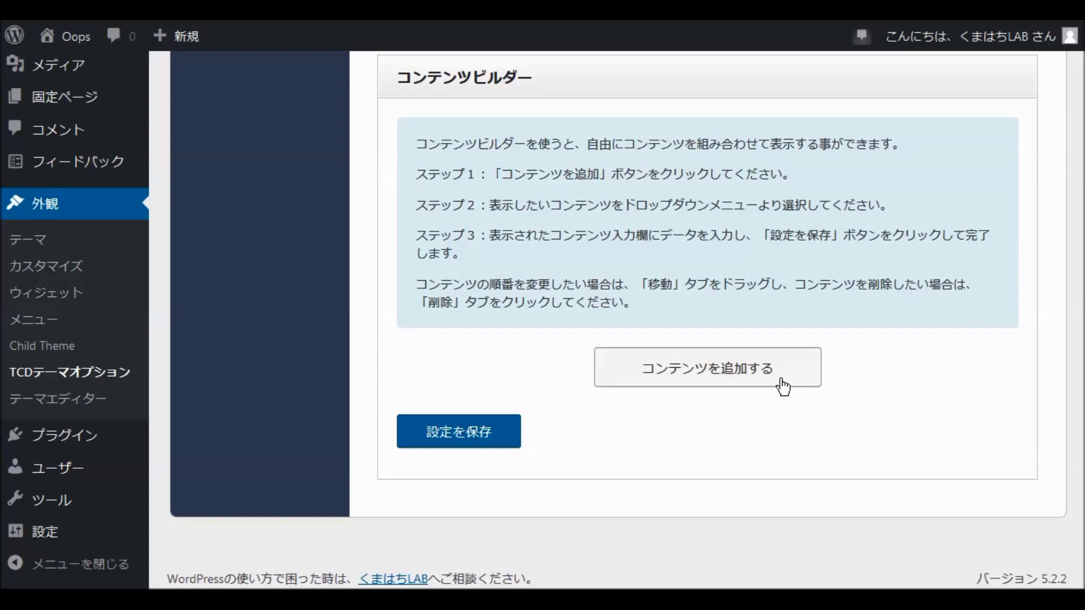
left_click(701, 374)
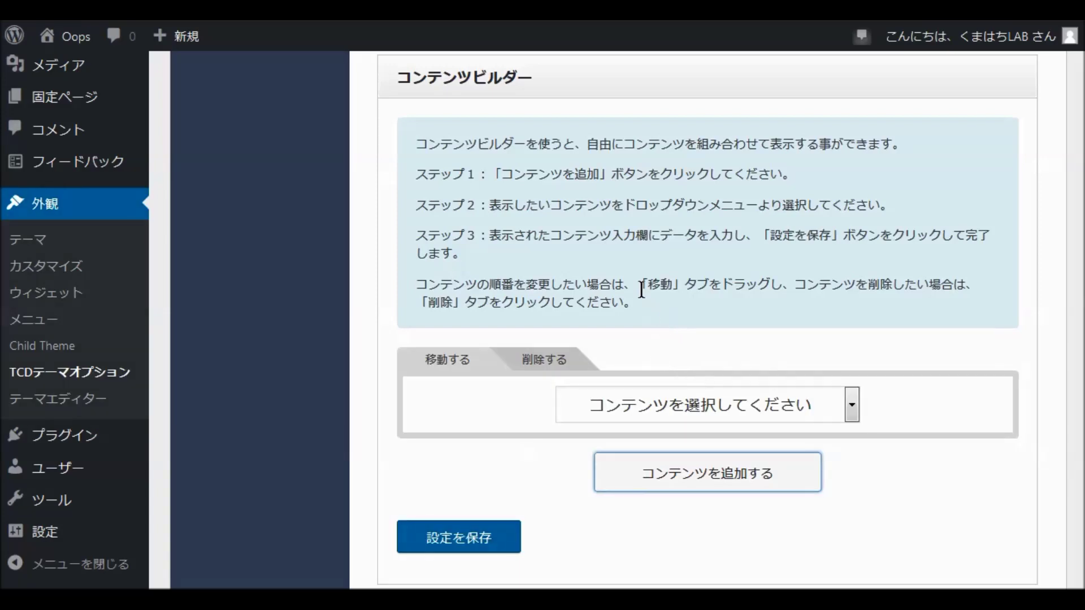
scroll(633, 247, "down", 2)
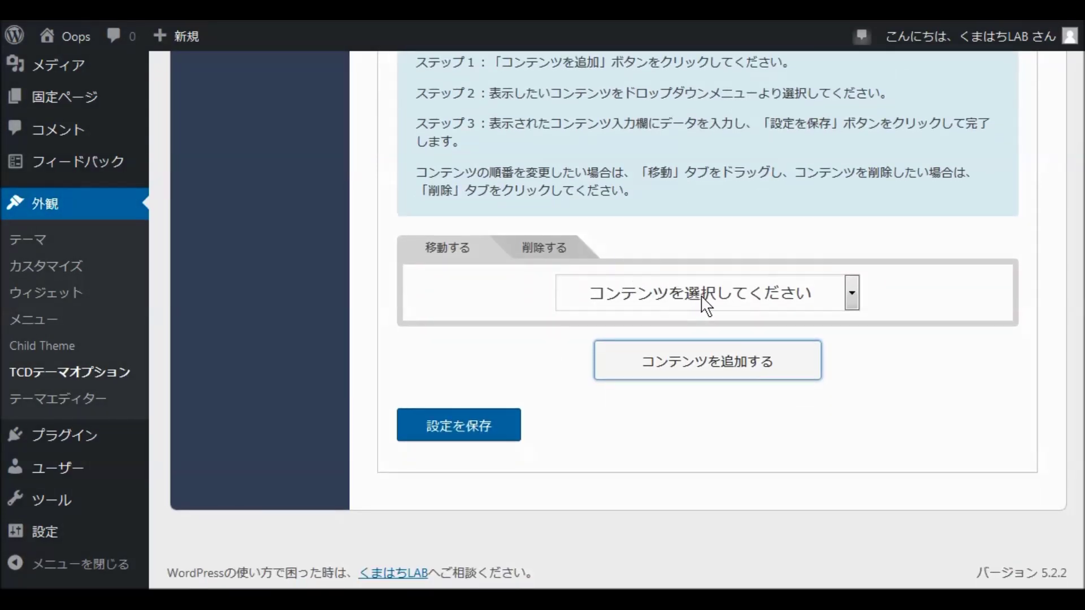
left_click(855, 302)
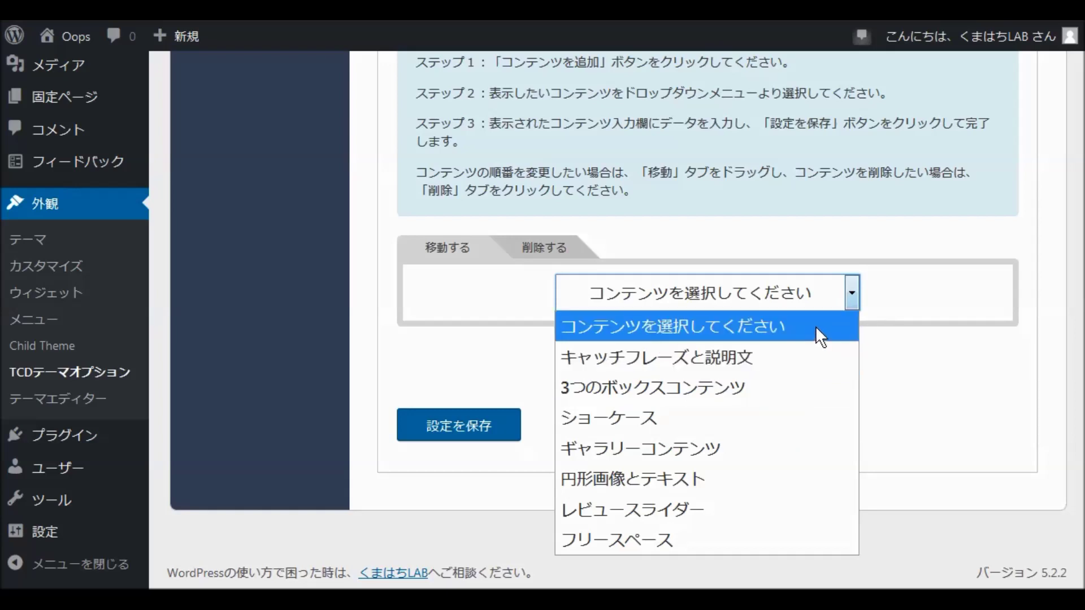
left_click(797, 387)
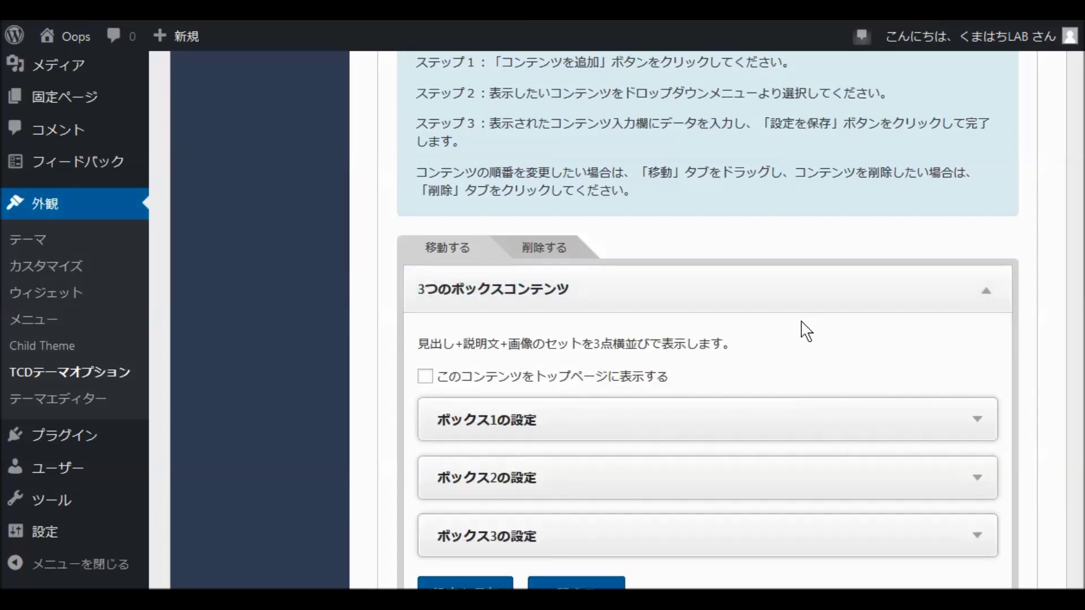
scroll(734, 337, "down", 3)
left_click(427, 241)
Set box 1's image to education-zone-1.jpg from the media library
left_click(979, 281)
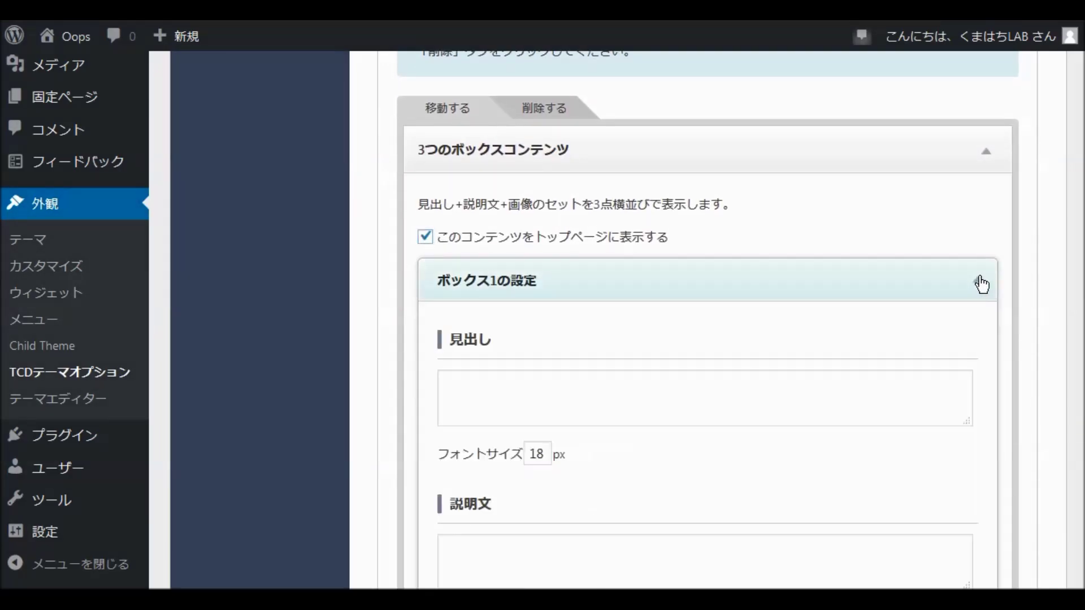
scroll(681, 333, "down", 7)
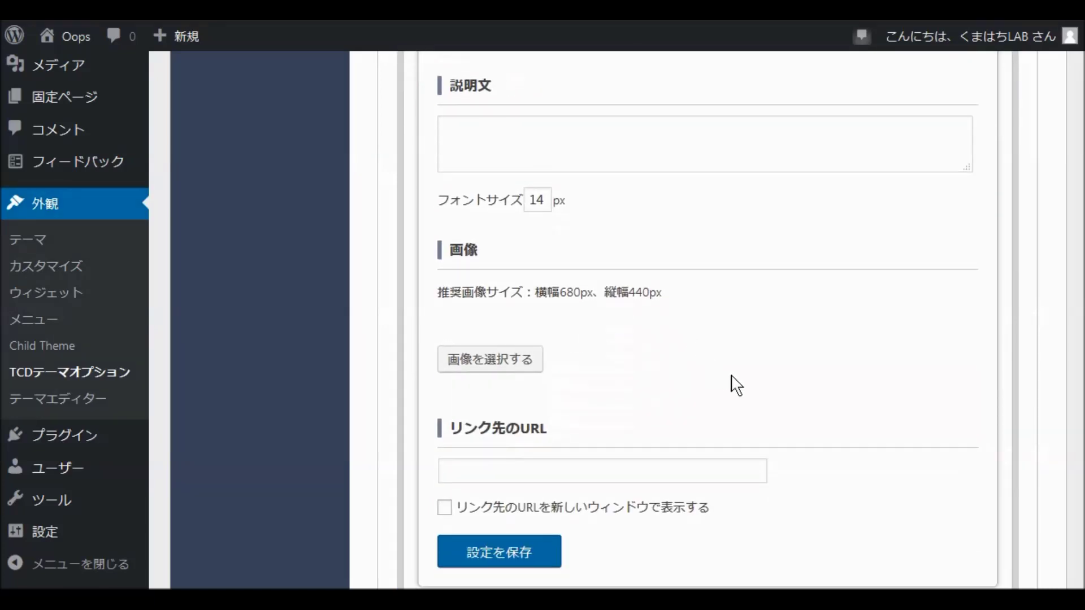
left_click(505, 361)
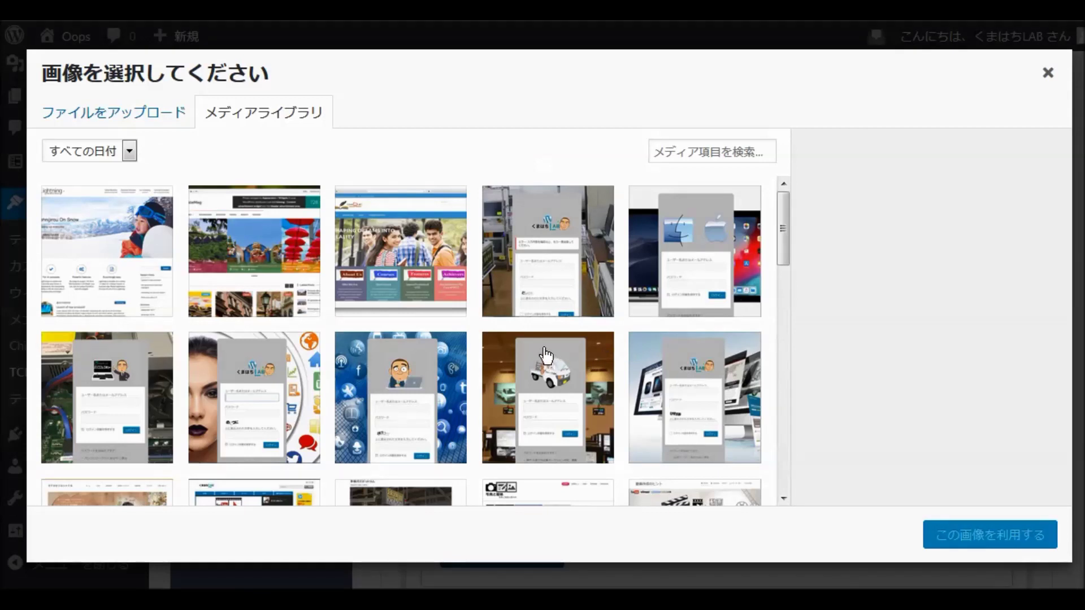
left_click(423, 280)
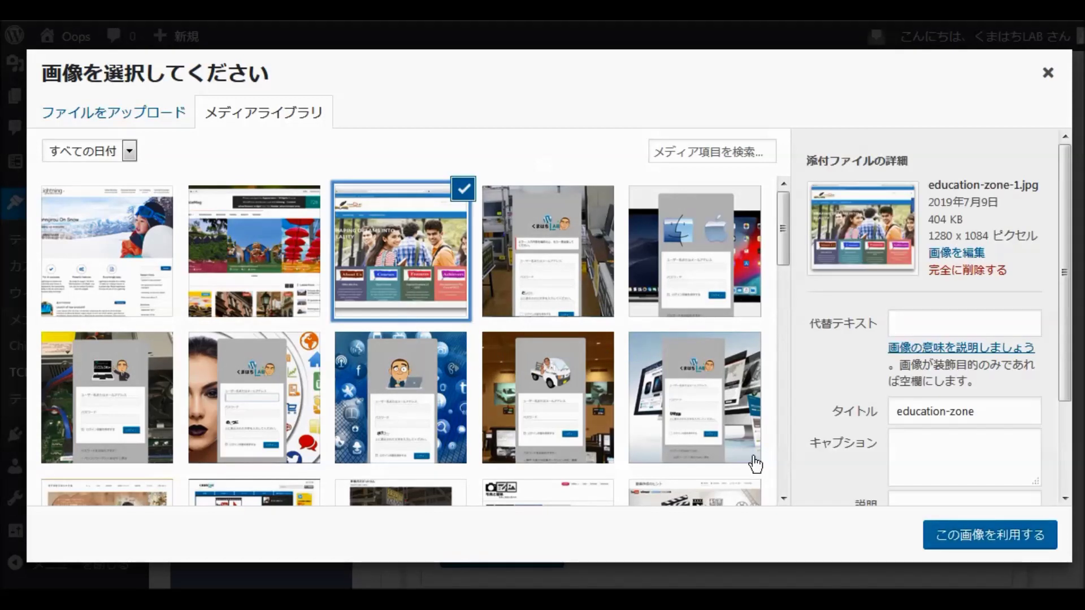
left_click(971, 532)
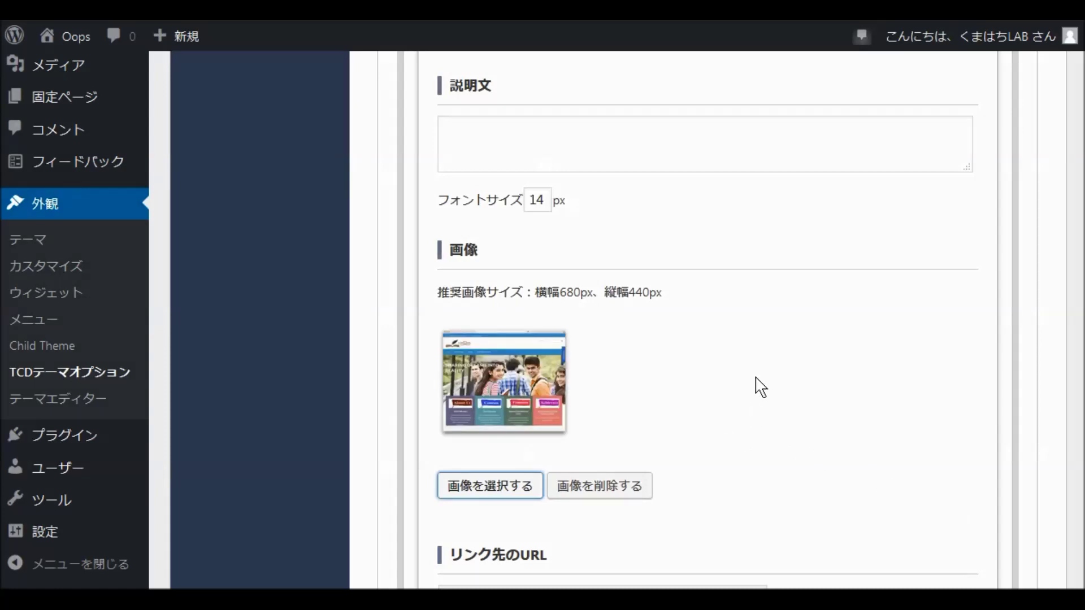
Set box 2's image to the website screenshot with the red lanterns from the media library
scroll(754, 384, "down", 3)
scroll(756, 387, "down", 8)
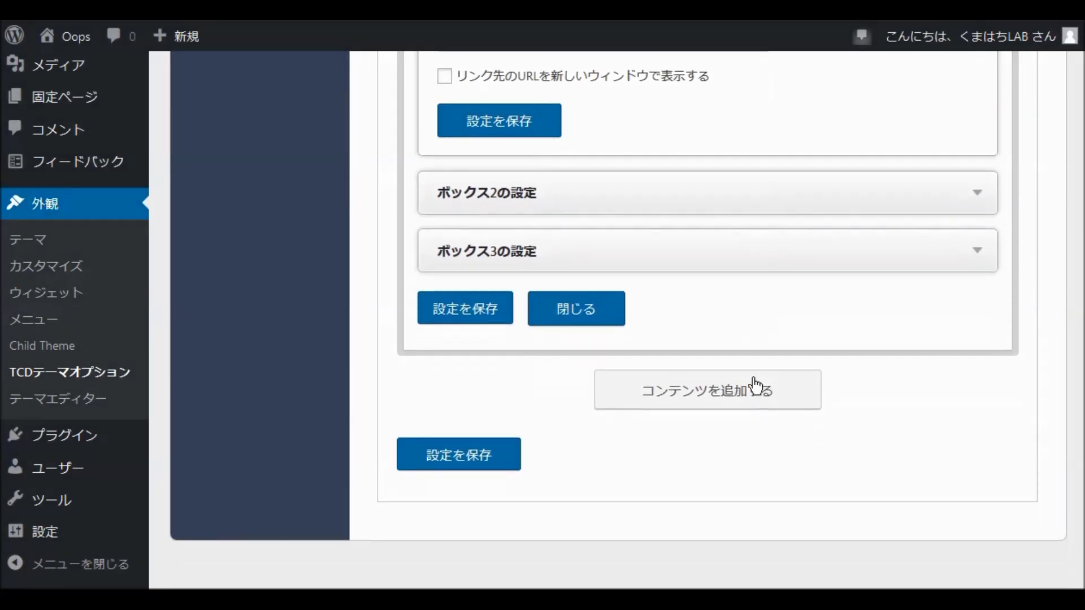
left_click(980, 201)
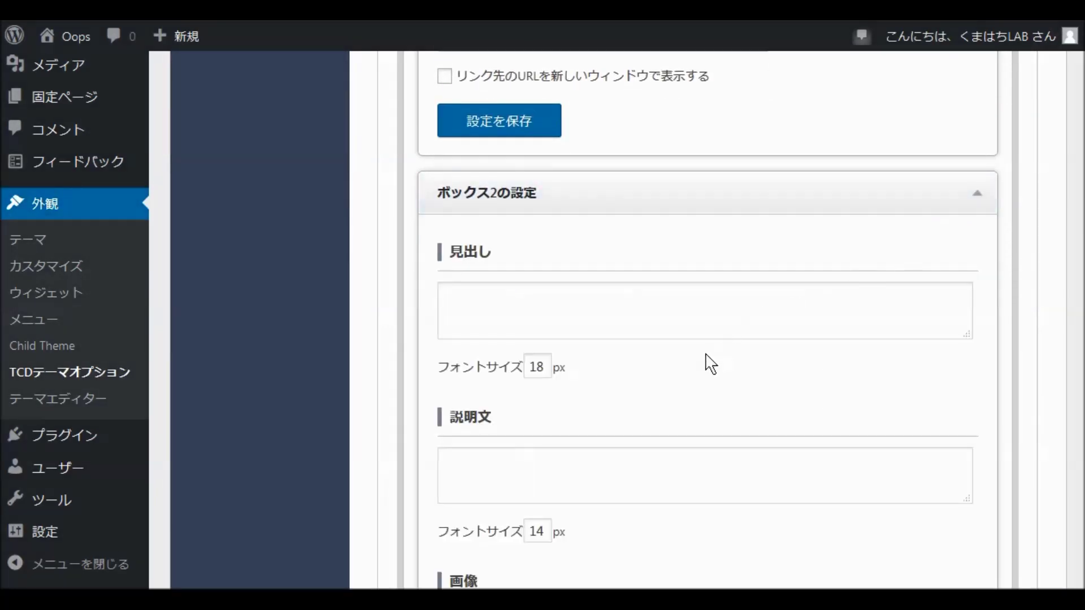
scroll(706, 364, "down", 9)
left_click(487, 139)
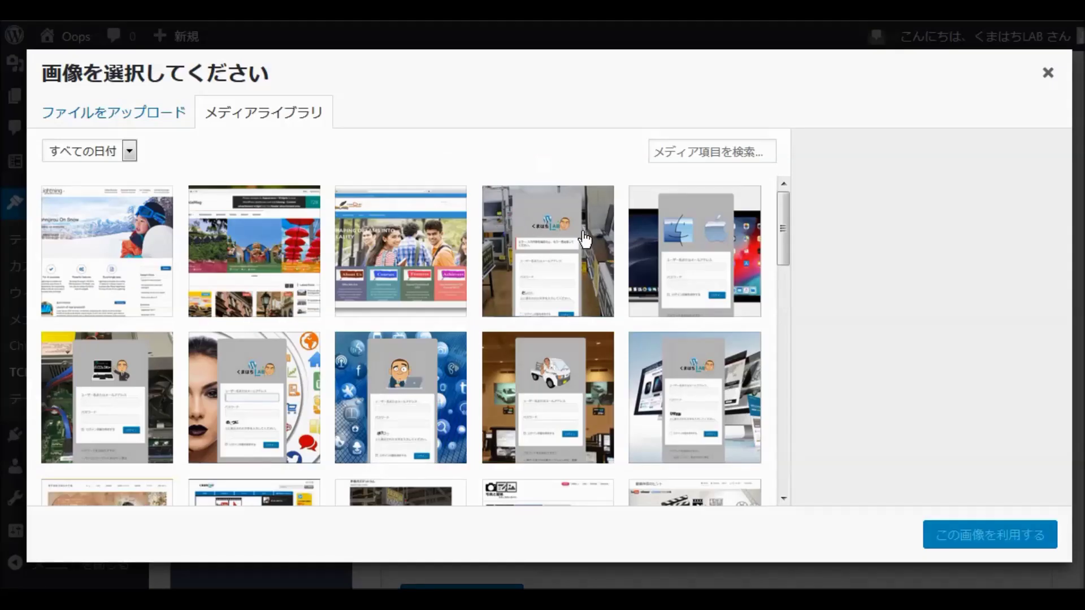
left_click(285, 265)
left_click(941, 535)
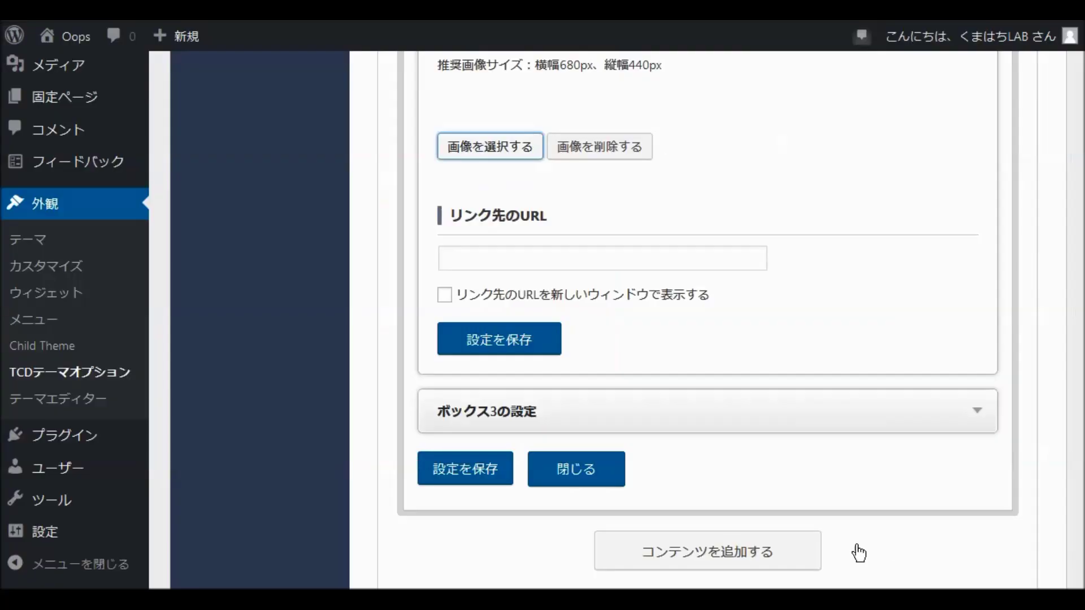
scroll(770, 351, "down", 5)
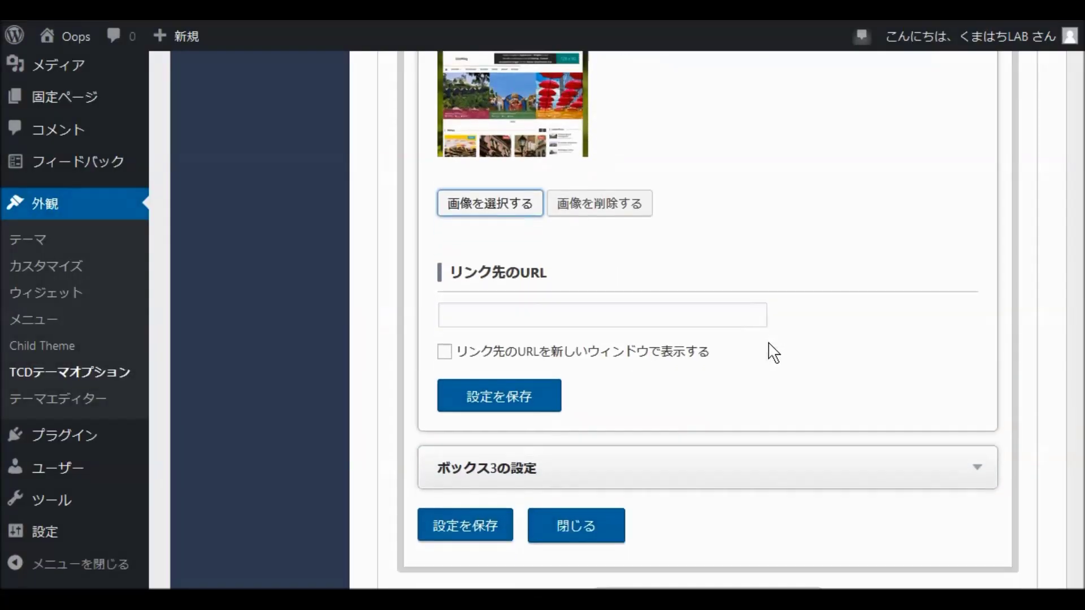
Set box 3's image to lightning-1.png from the media library
left_click(958, 252)
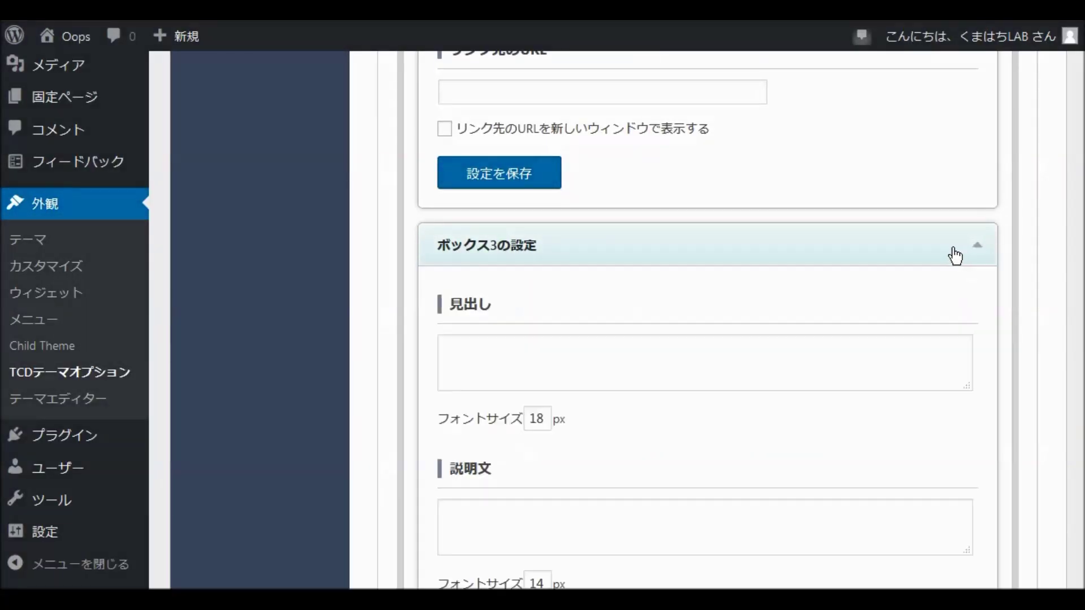
scroll(717, 370, "down", 6)
scroll(727, 372, "down", 4)
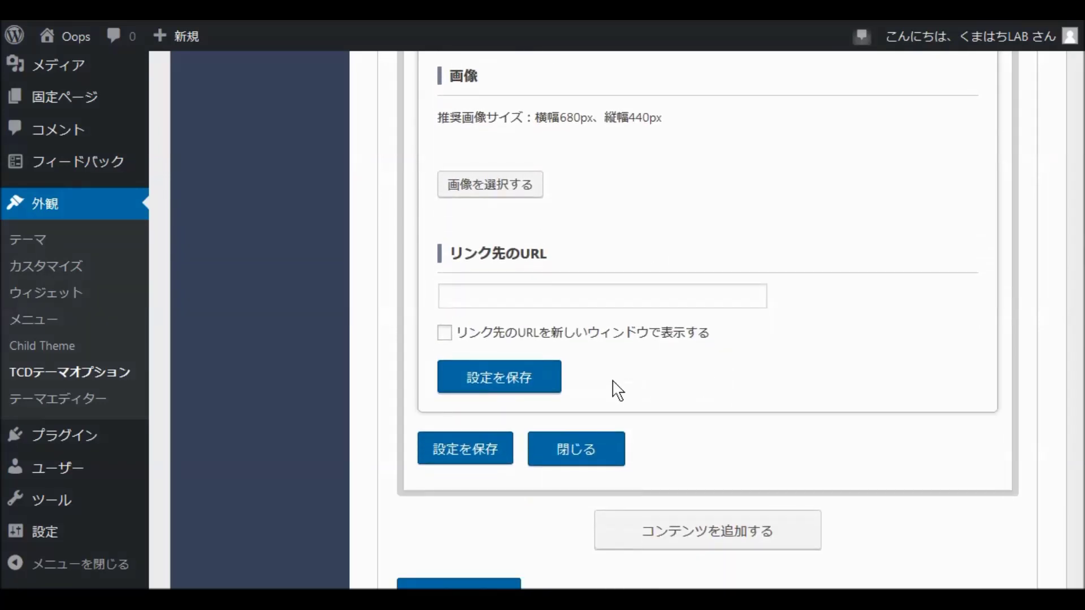
left_click(489, 188)
left_click(99, 256)
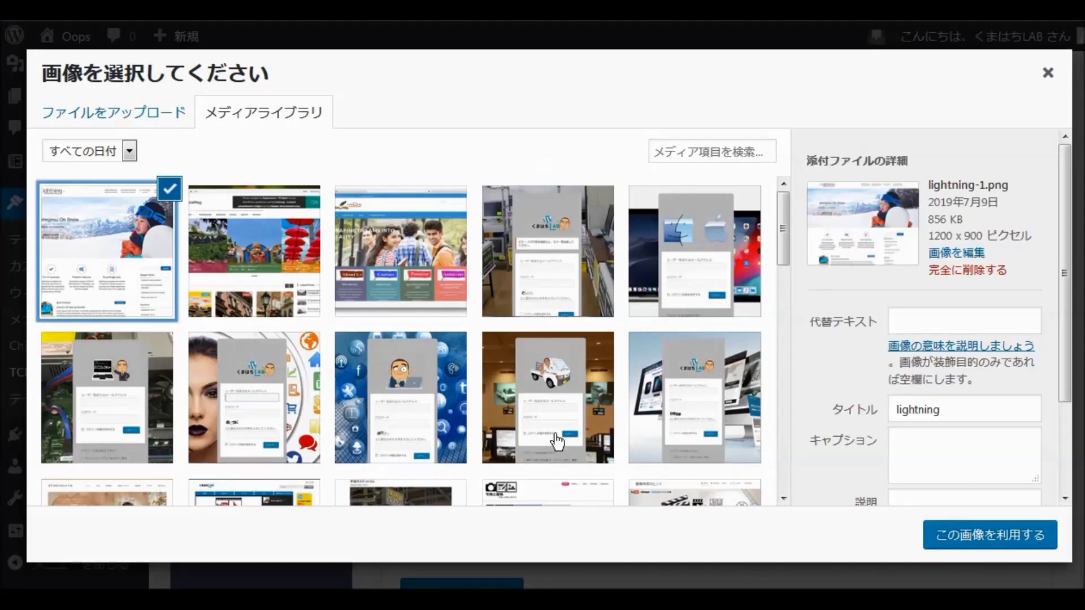
left_click(955, 543)
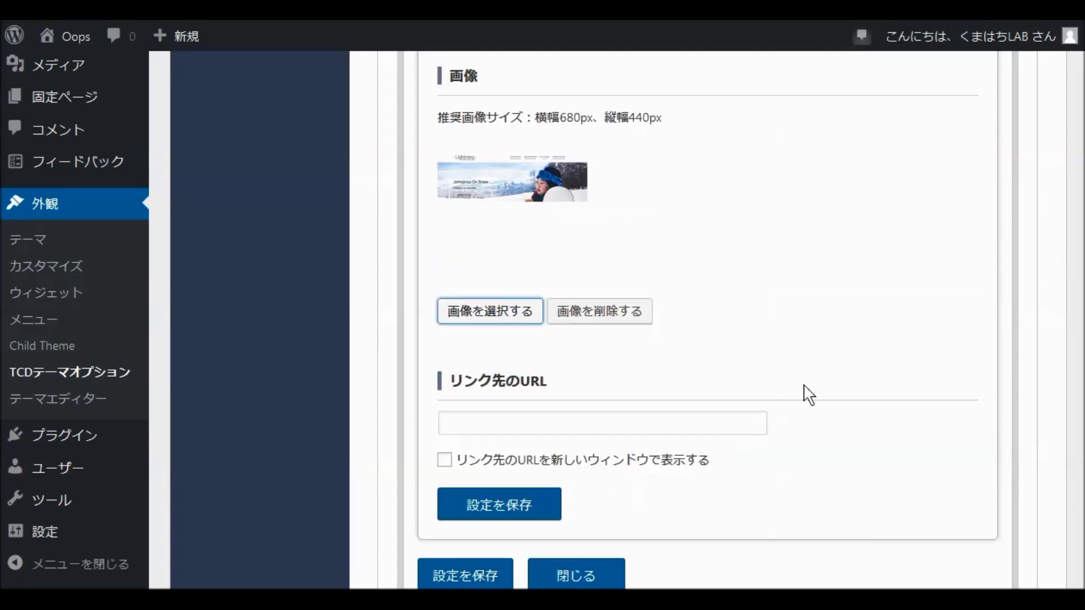
Enter スクール関連に最適なEducation Zoneのカスタマイズ as box 1's heading
scroll(847, 388, "up", 3)
scroll(854, 391, "up", 15)
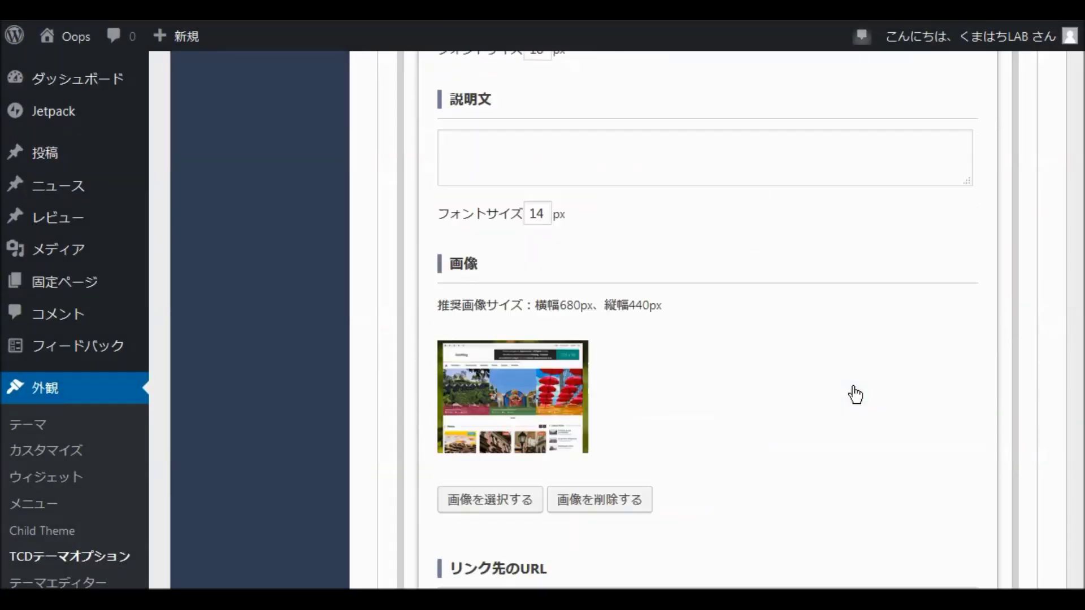
scroll(794, 395, "down", 6)
scroll(861, 399, "up", 8)
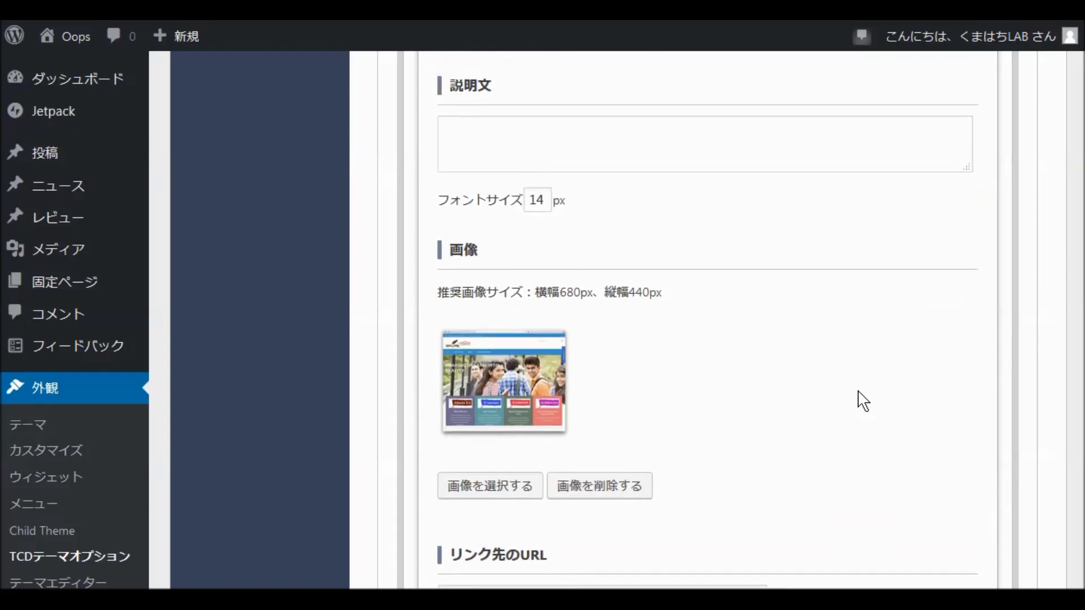
scroll(857, 395, "up", 3)
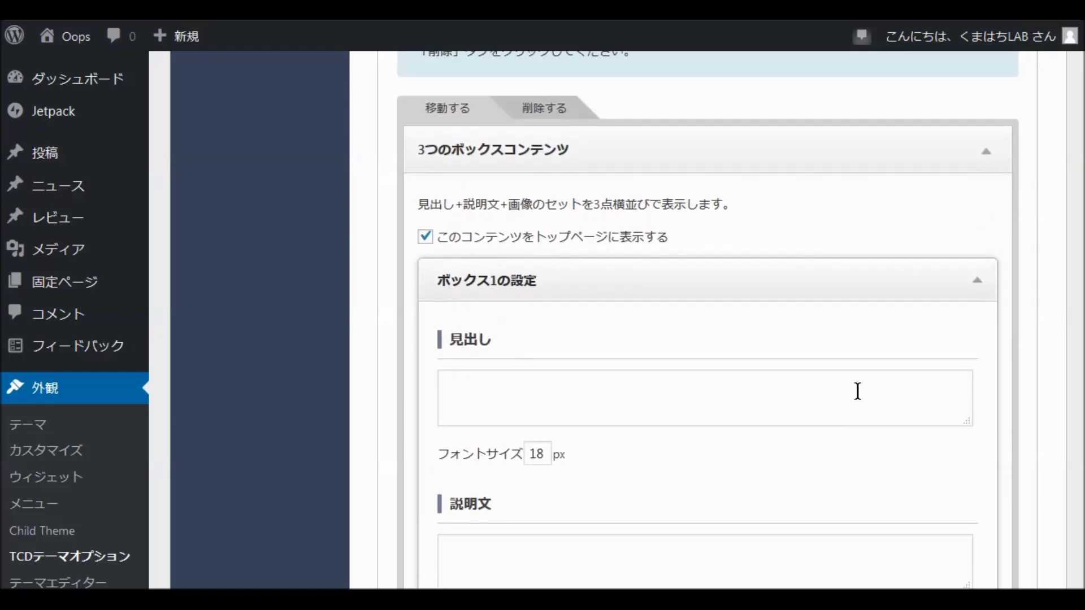
scroll(853, 391, "down", 3)
left_click(464, 249)
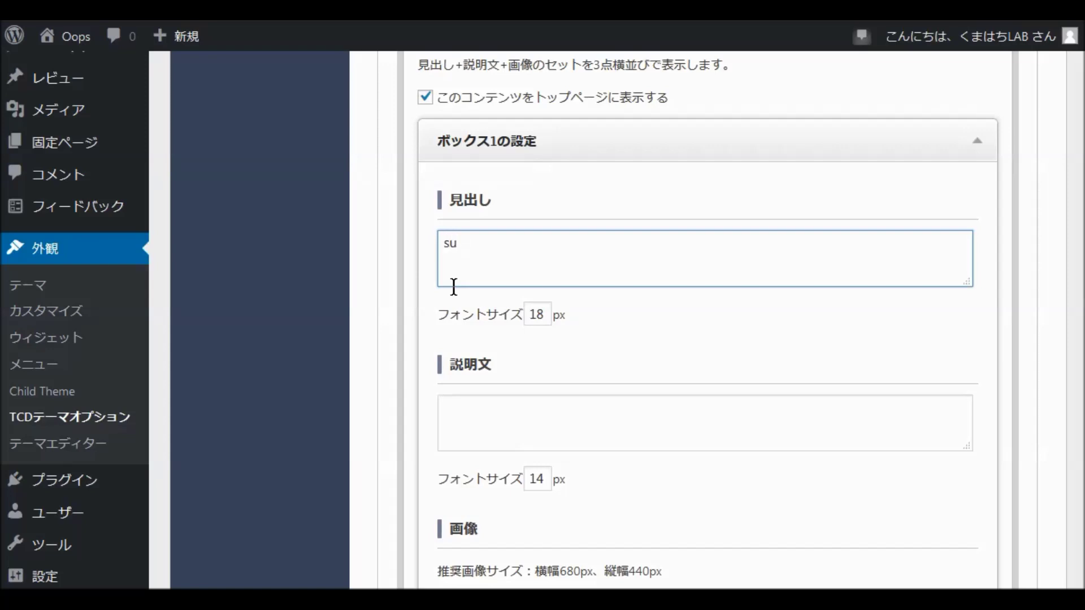
type("suku-ru")
key("space")
key("Return")
type("kanren")
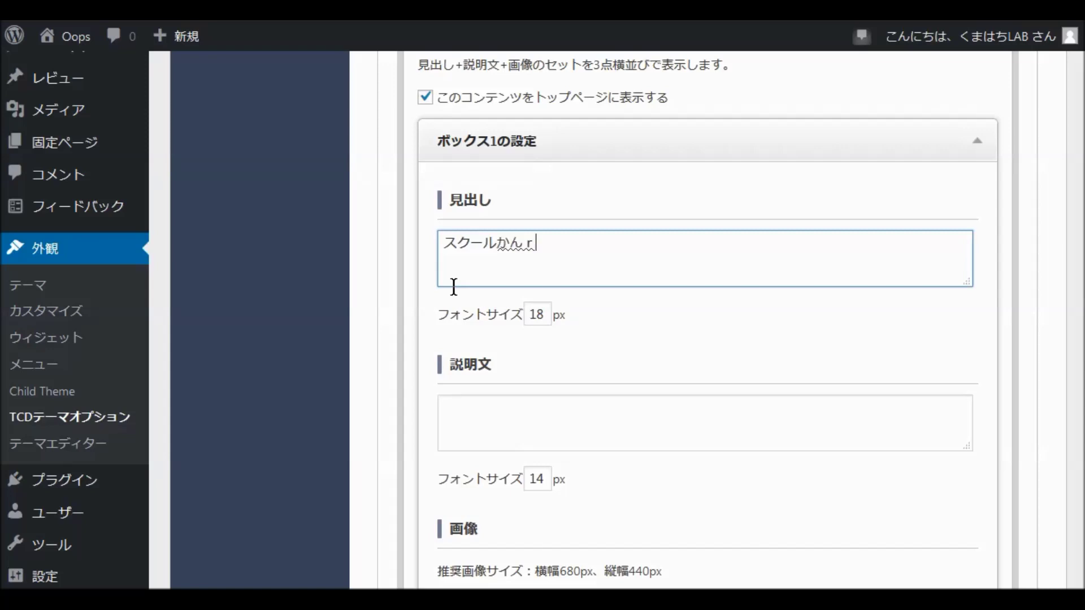
type("ni")
key("space")
type("saitekina")
key("space")
key("Return")
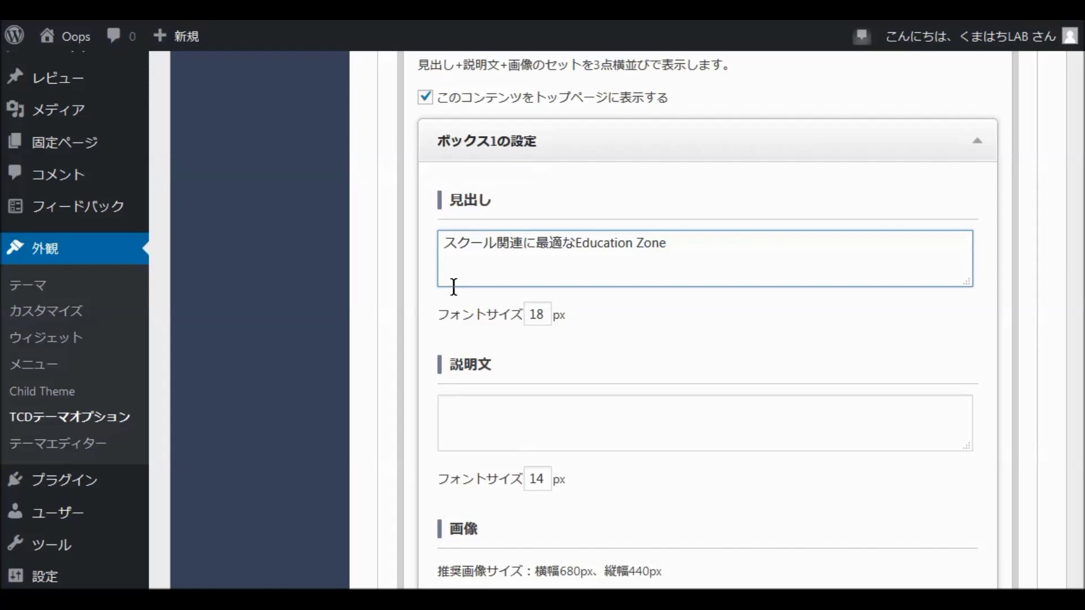
type("のかすたまいず")
key("space")
key("Return")
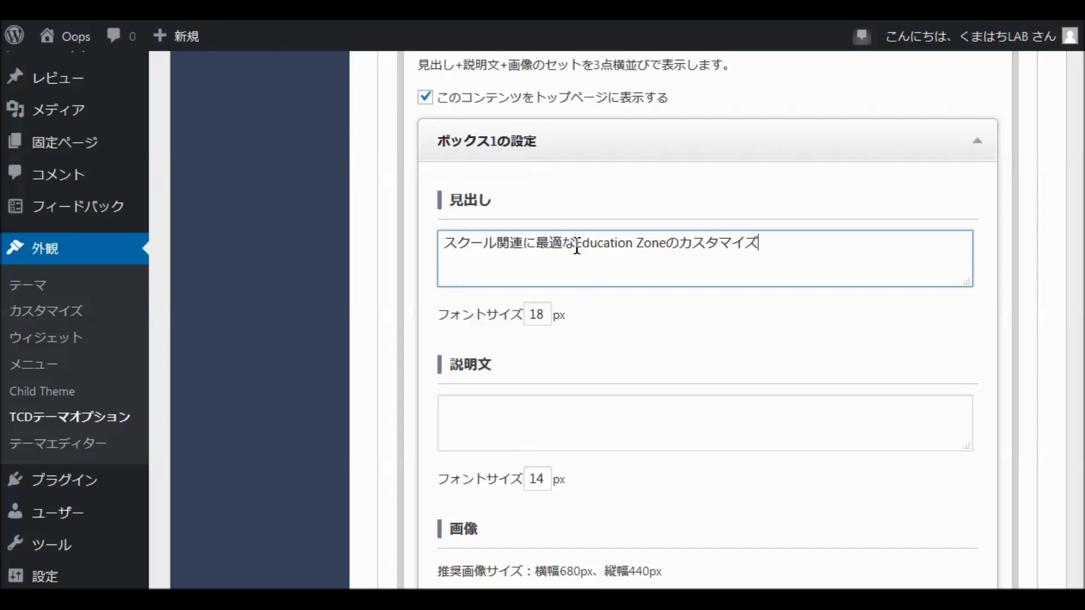
Enter Education Zoneをオリジナルでカスタマイズできます！ as box 1's description, reusing the theme name from its heading
left_click_drag(576, 244, 666, 244)
key("ctrl+c")
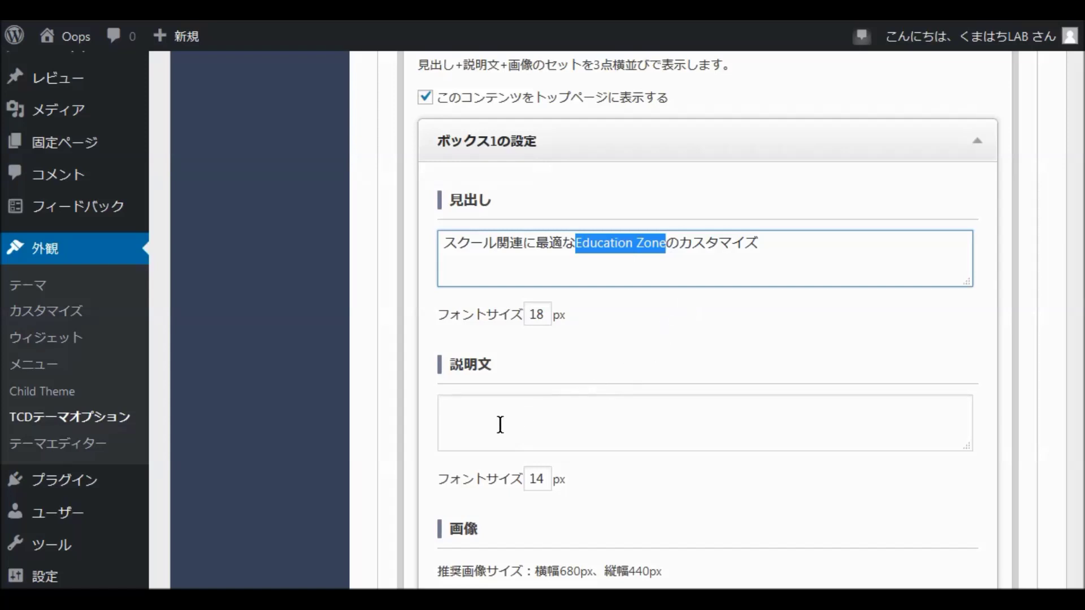
left_click(481, 423)
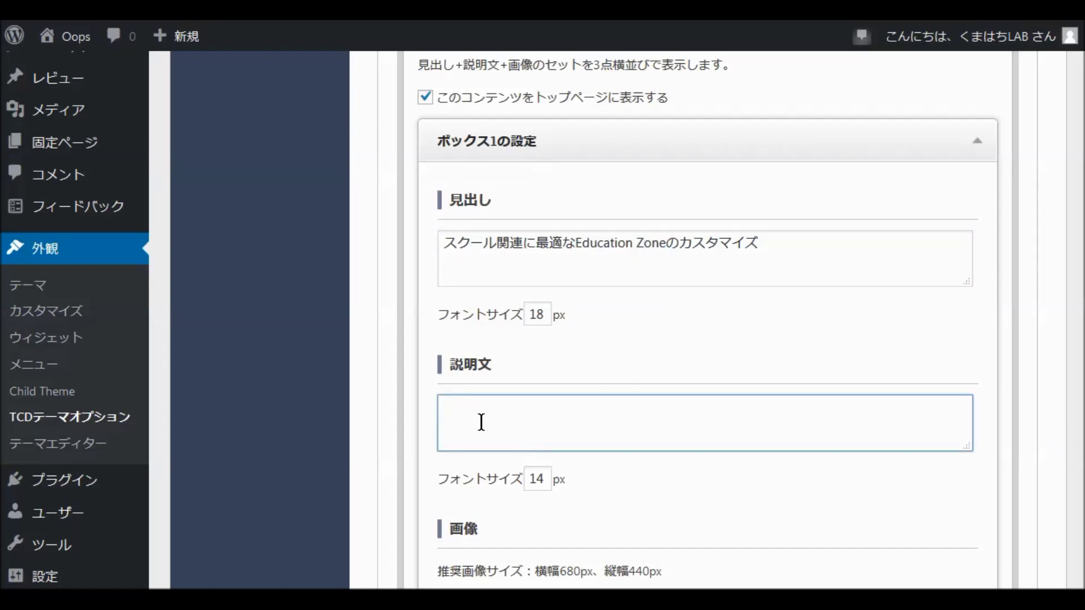
key("ctrl+v")
type("w")
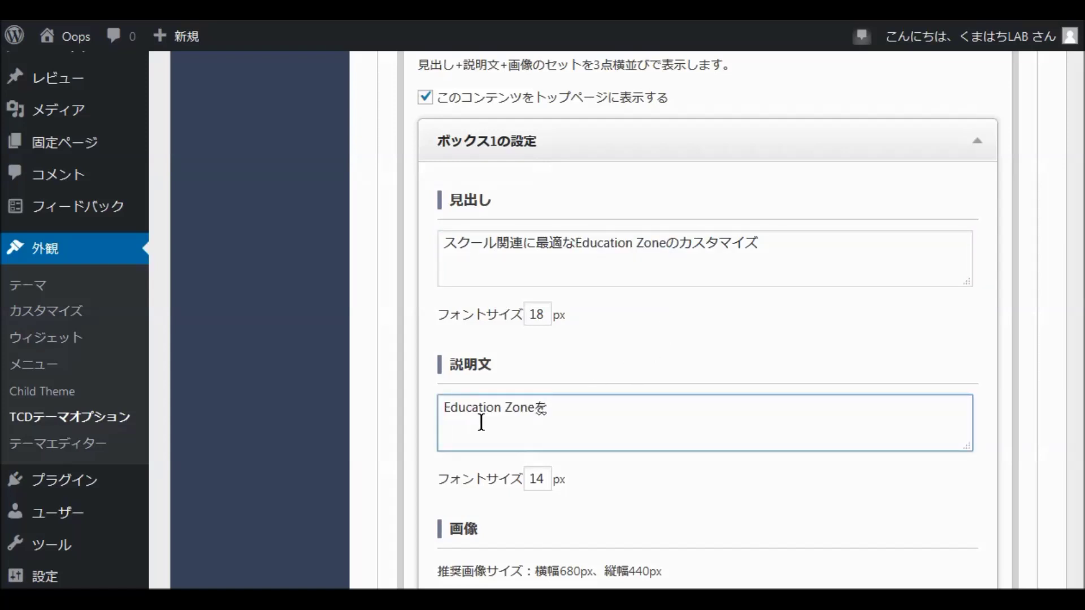
type("o")
type("rijinaru")
key("space")
type("dekasuta")
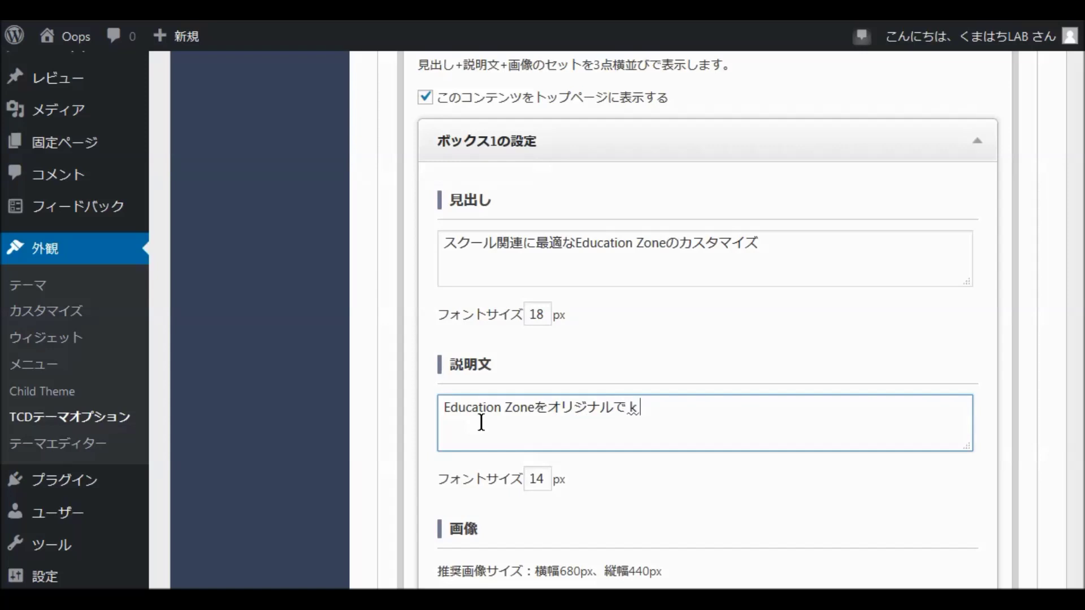
type("maizu")
key("space")
type("dekimasu!")
key("Return")
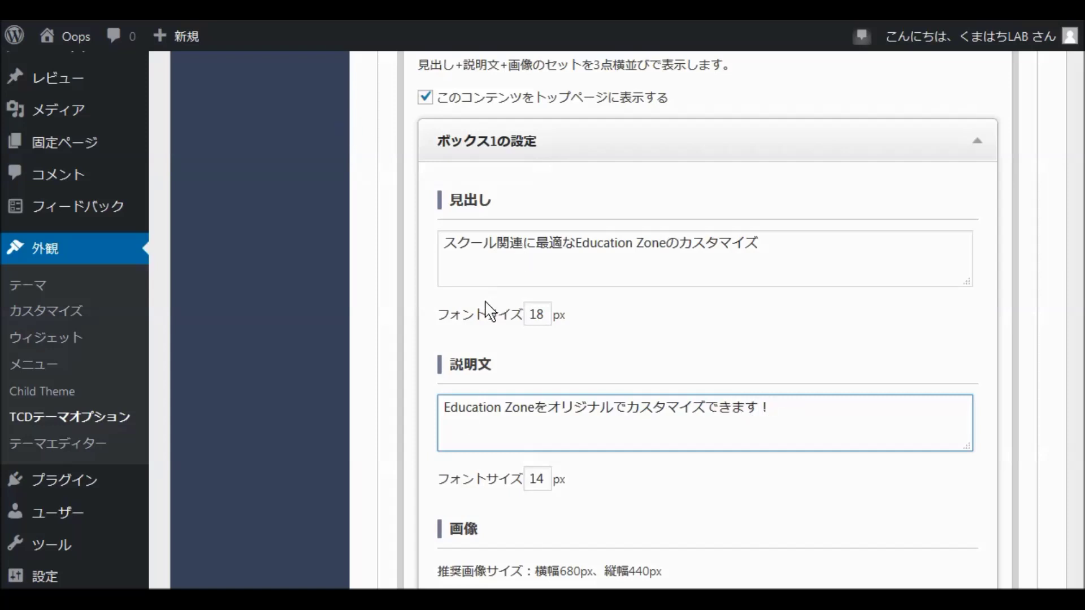
Enter ビジネスサイトに最適なIsleMagをカスタマイズ as box 2's heading
scroll(487, 310, "down", 2)
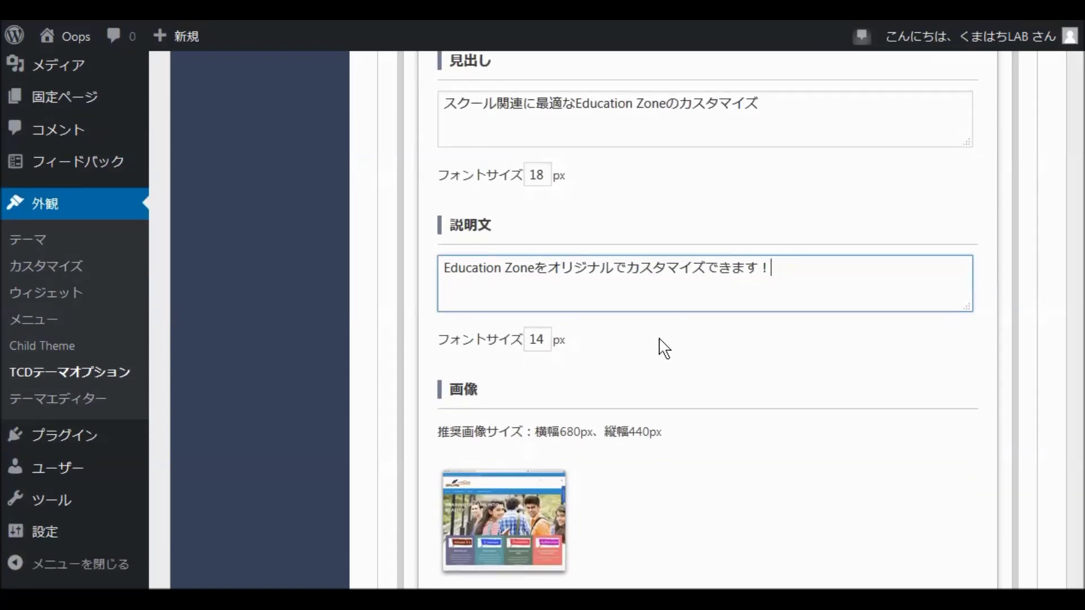
scroll(662, 351, "up", 2)
scroll(662, 355, "up", 2)
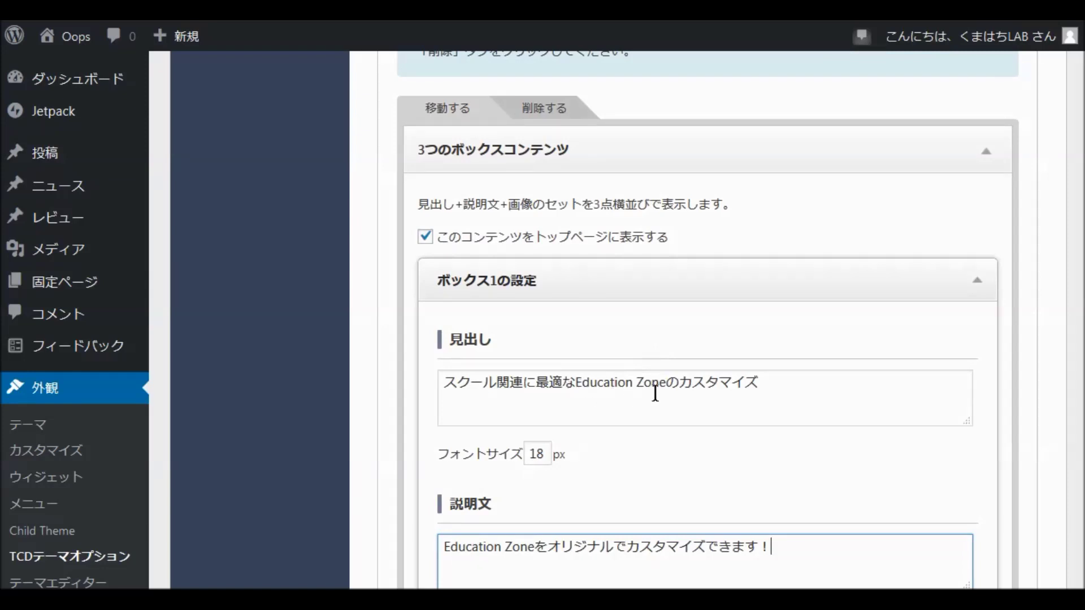
scroll(635, 359, "down", 6)
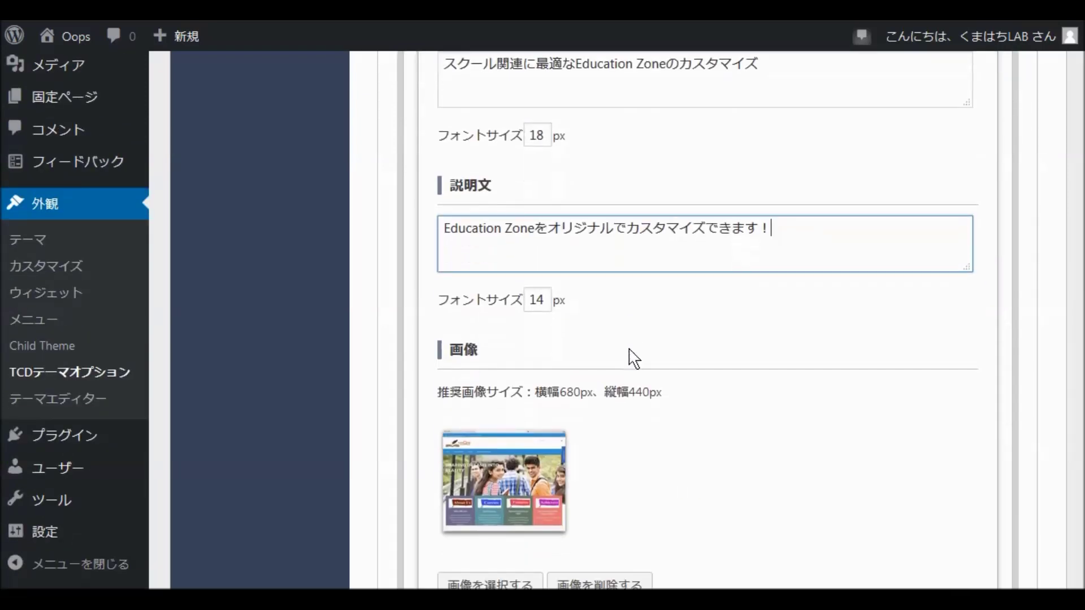
scroll(634, 359, "down", 11)
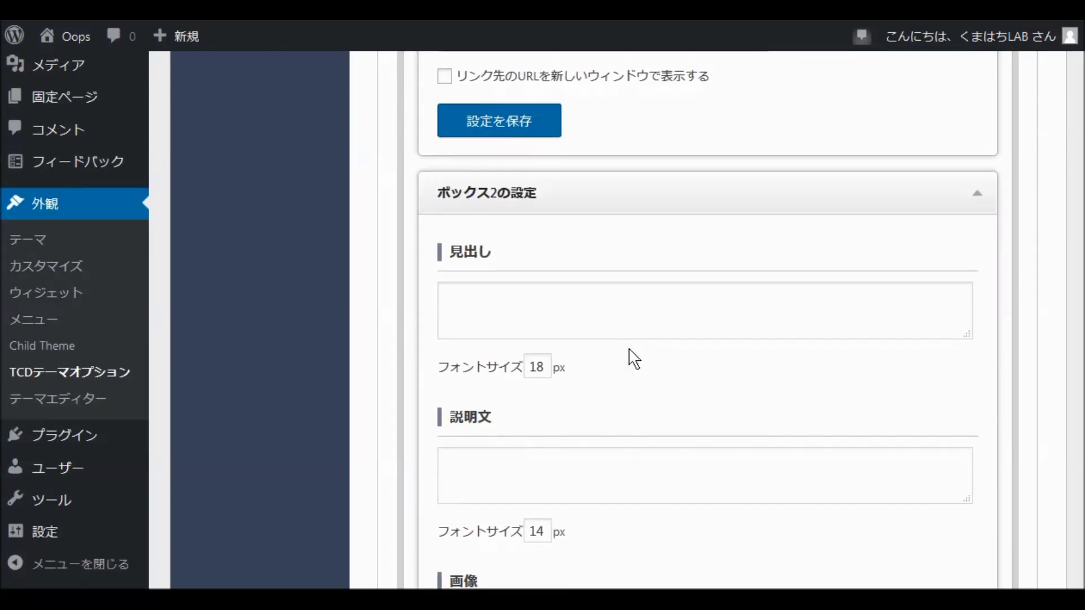
scroll(659, 339, "up", 2)
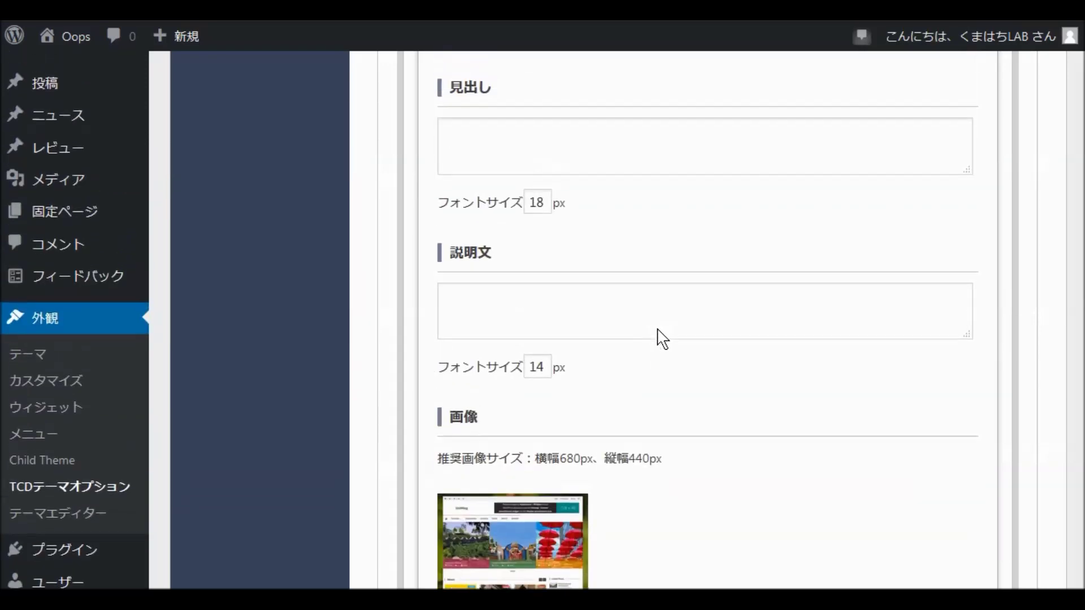
scroll(656, 329, "down", 2)
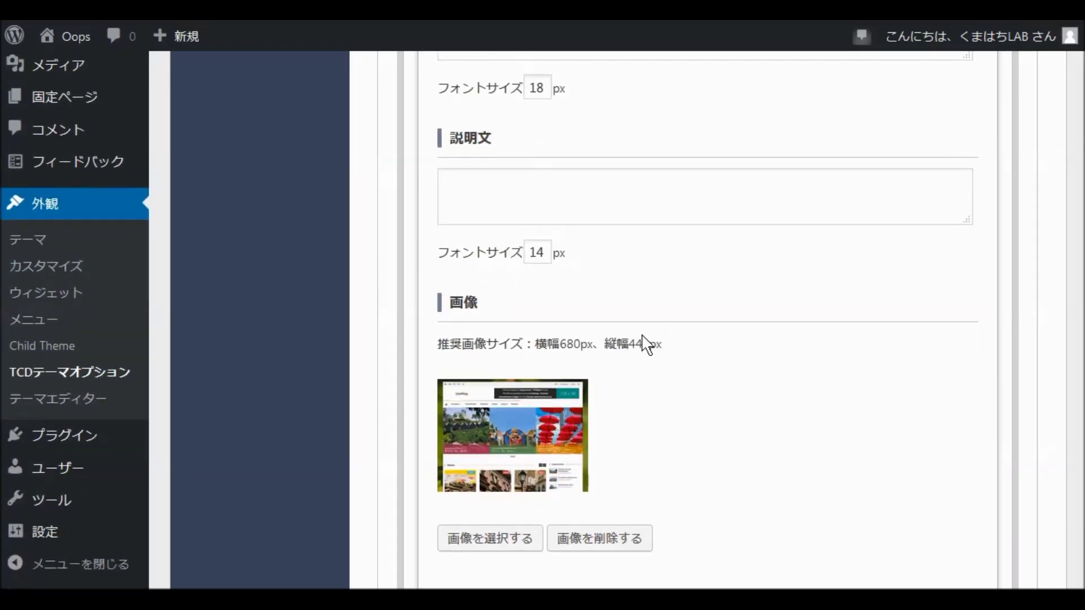
scroll(625, 338, "up", 2)
left_click(476, 165)
type("bijinesusaito")
key("space")
type("nisaitekina")
key("space")
key("Return")
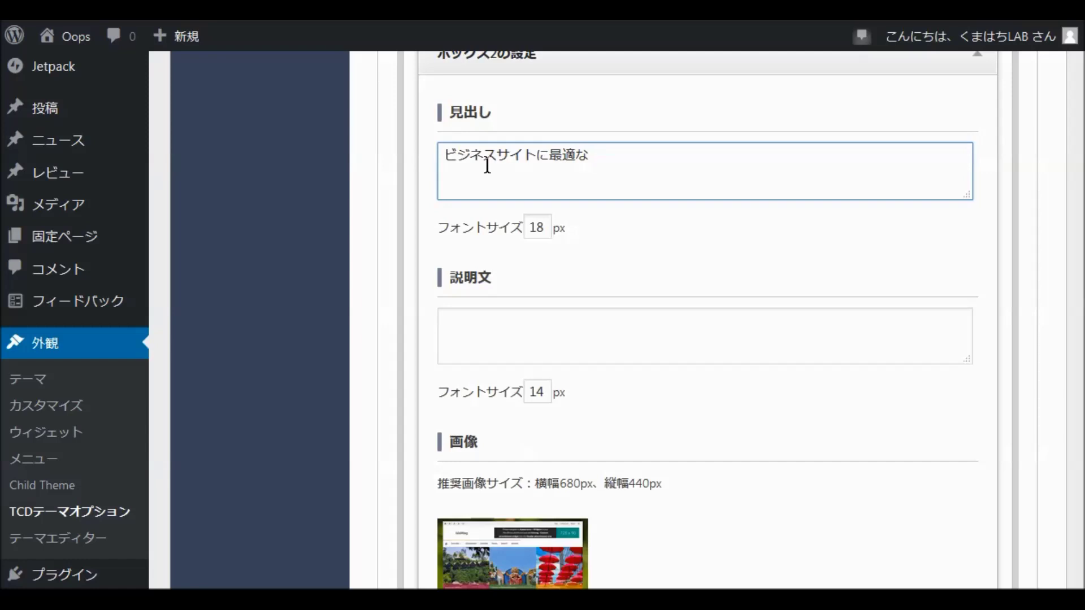
type("Isle")
type("Magw")
type("okasutama")
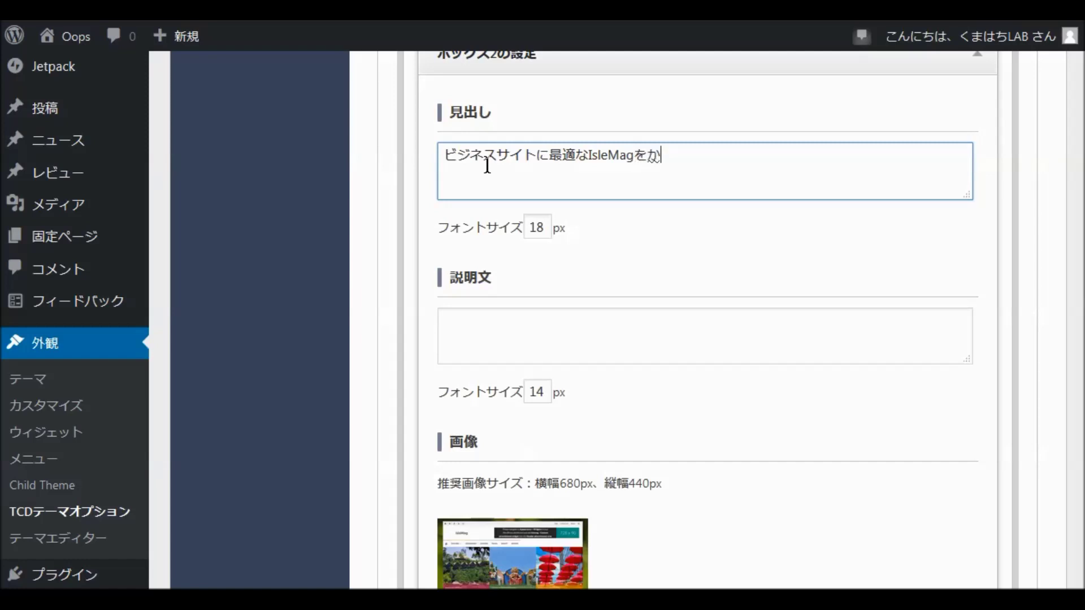
type("iz")
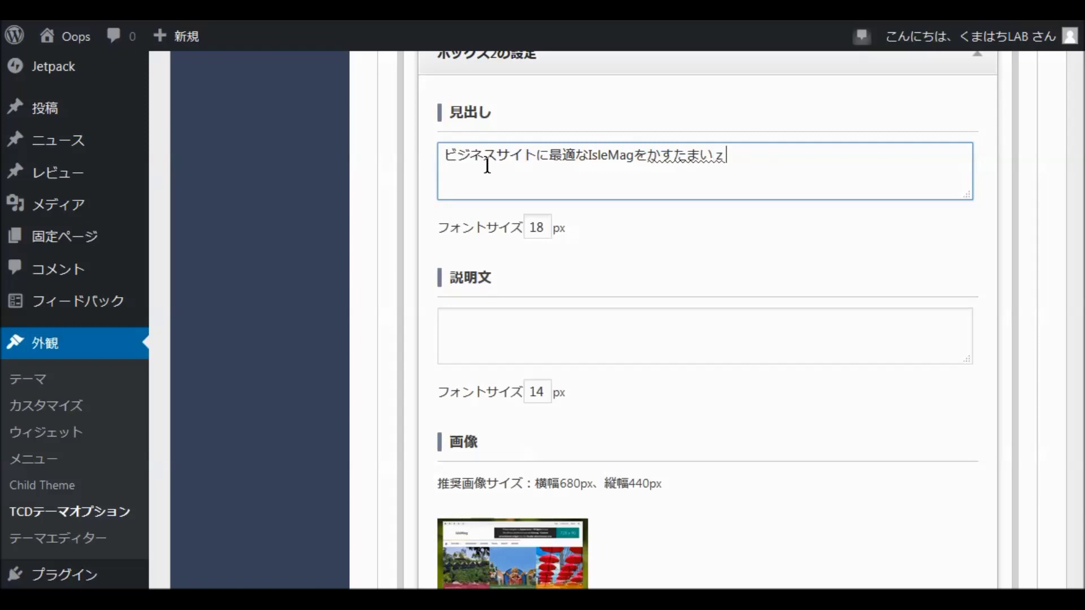
type("u")
key("space")
key("Return")
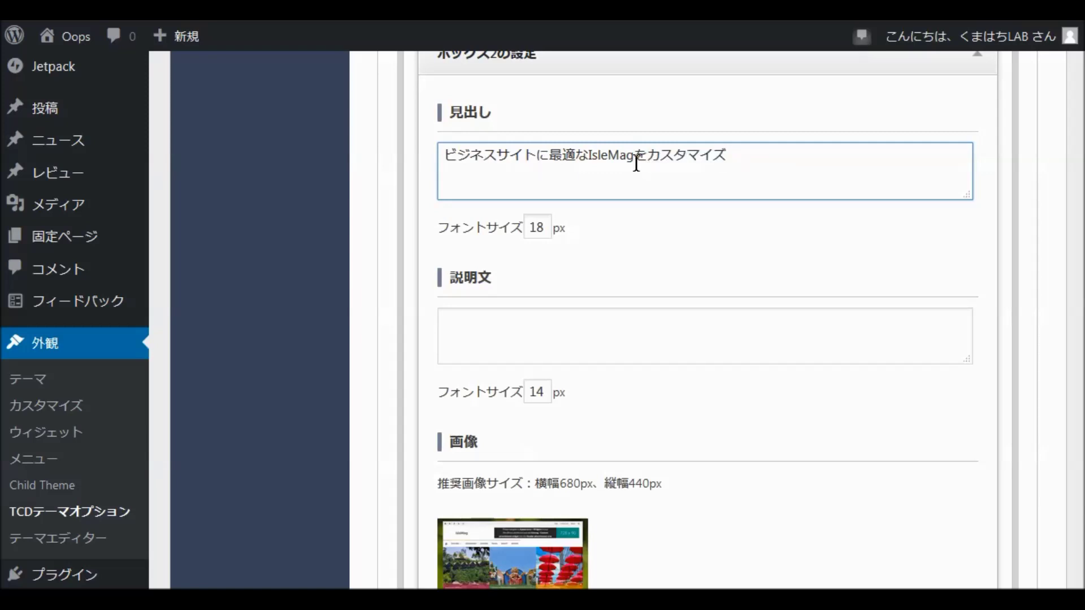
Copy ビジネスサイトに最適なIsleMagを from box 2's heading into its description
left_click_drag(647, 153, 442, 158)
key("ctrl+c")
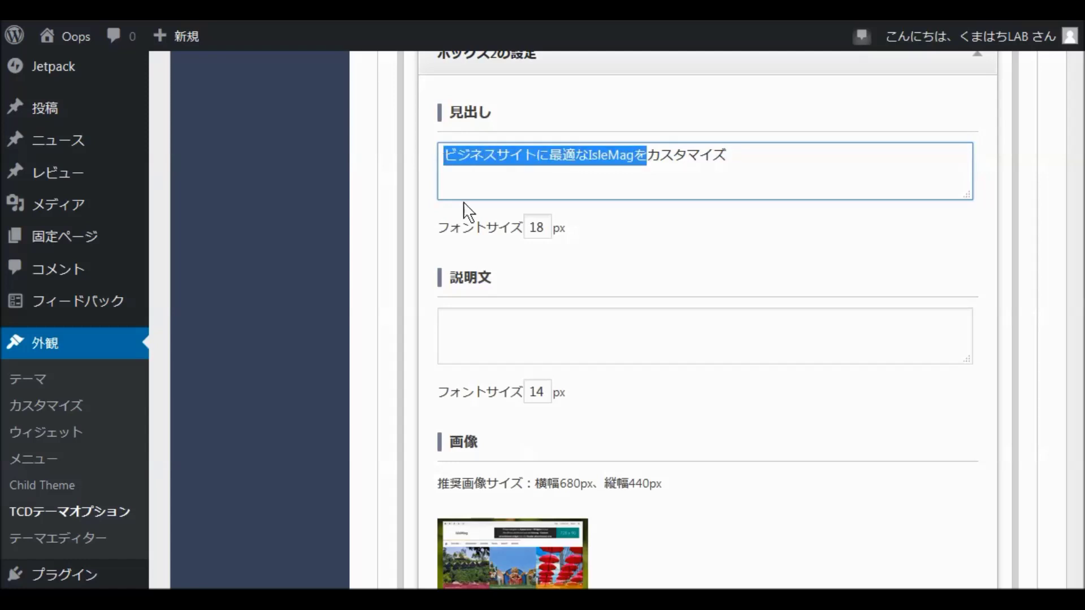
left_click(458, 339)
key("ctrl+v")
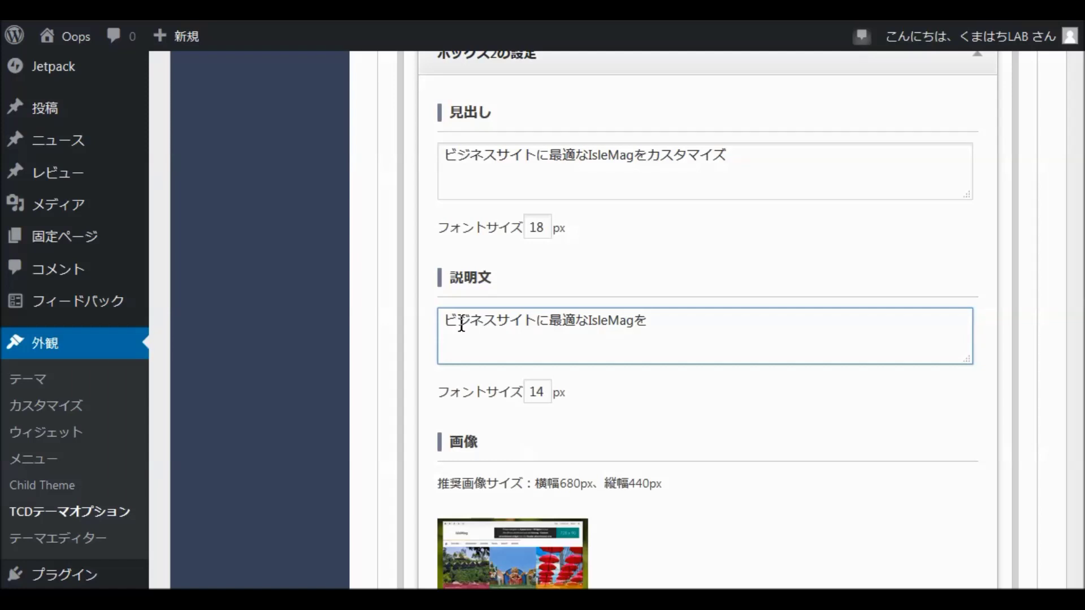
Complete the ボックス2 description (説明文) as ビジネスサイトに最適なIsleMagをオリジナルでカスタマイズします
type("お")
type("rijinarud")
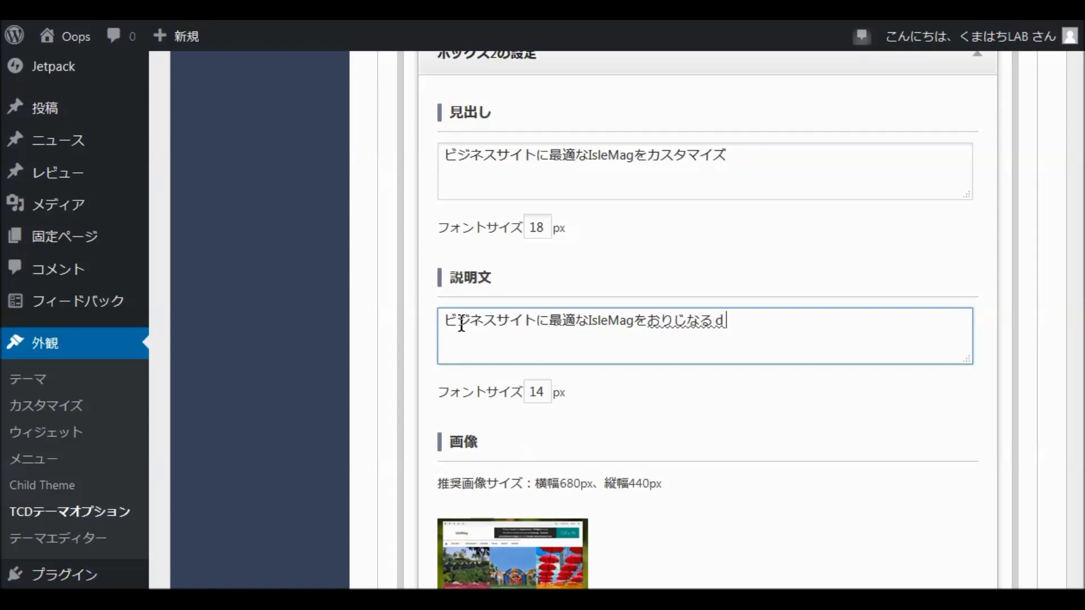
key("space")
type("kasutama")
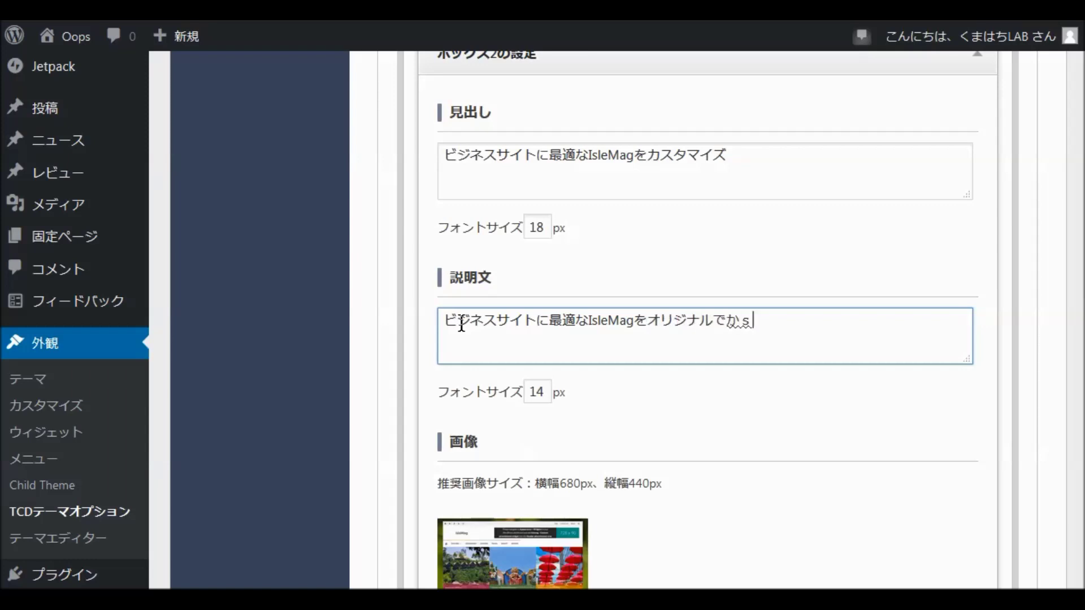
type("izu")
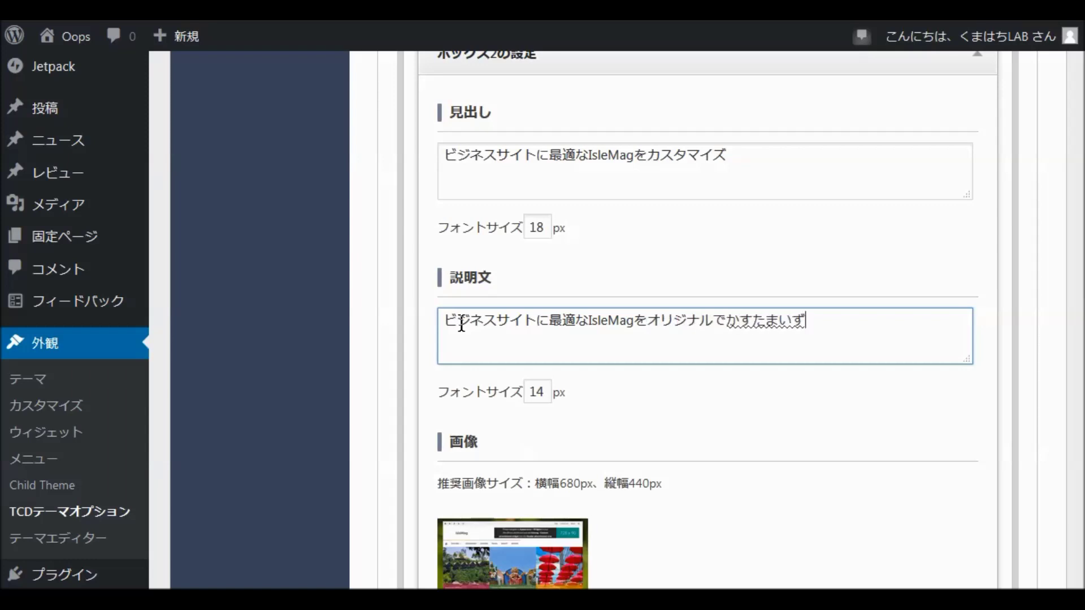
key("space")
type("simasu")
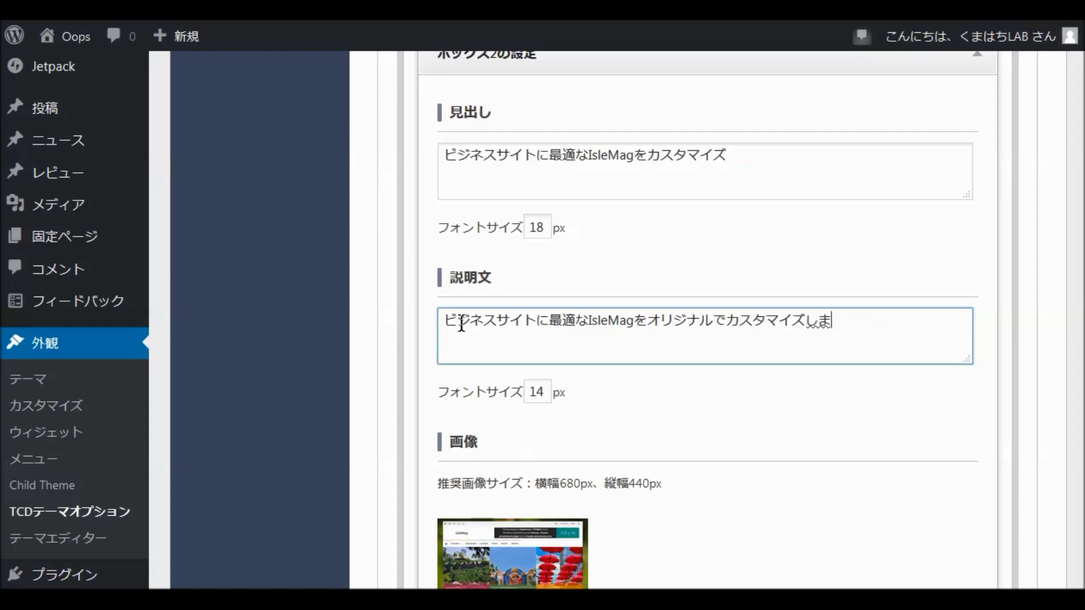
key("Return")
Enter Lightningを使ってパッケージカスタマイズ！ as the heading (見出し) of ボックス3
scroll(519, 294, "down", 4)
scroll(519, 305, "down", 10)
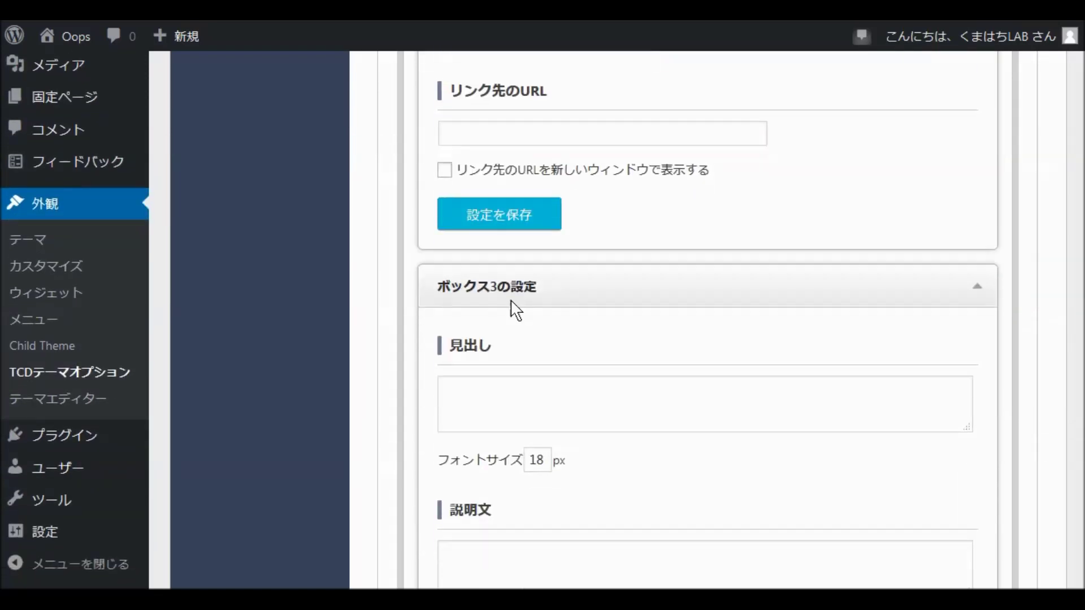
left_click(451, 213)
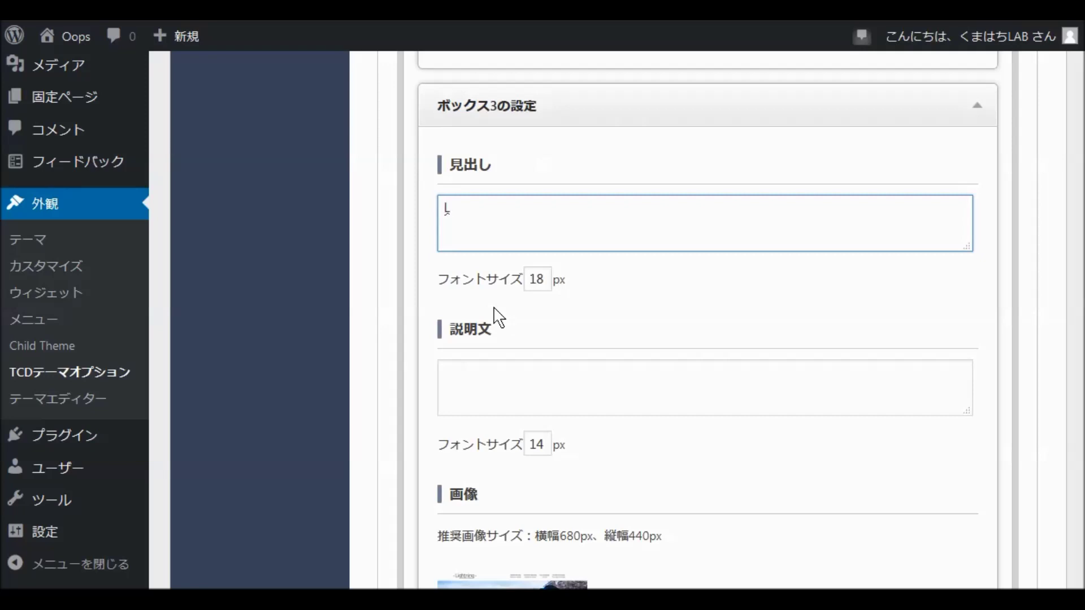
type("Lightn")
type("ing")
type("w")
type("otsukatte")
key("space")
key("Return")
type("pakke")
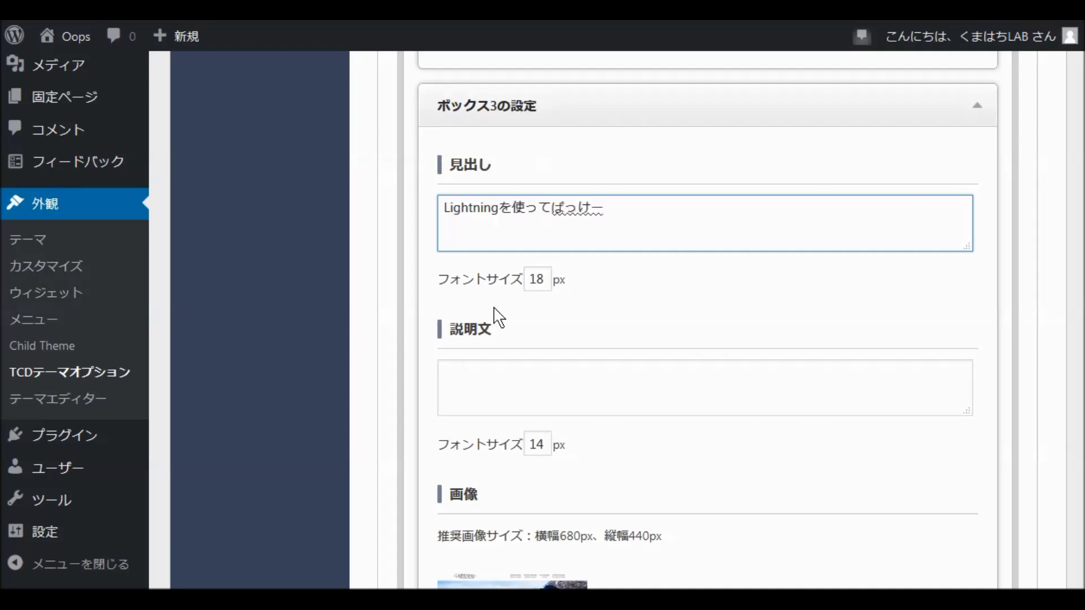
type("-ji")
key("space")
key("Return")
type("kasutamaizu")
key("space")
type("!")
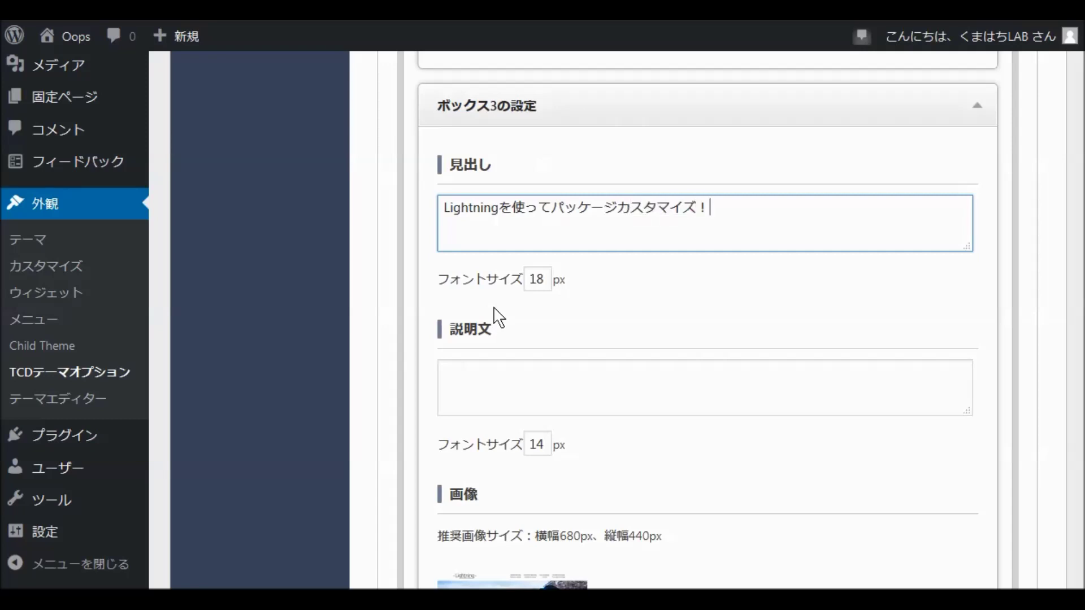
Enter 自由自在なLightningを使ってパッケージ化されたコンテンツをカスタマイズして提供します！ as the description (説明文) of ボックス3
left_click(450, 372)
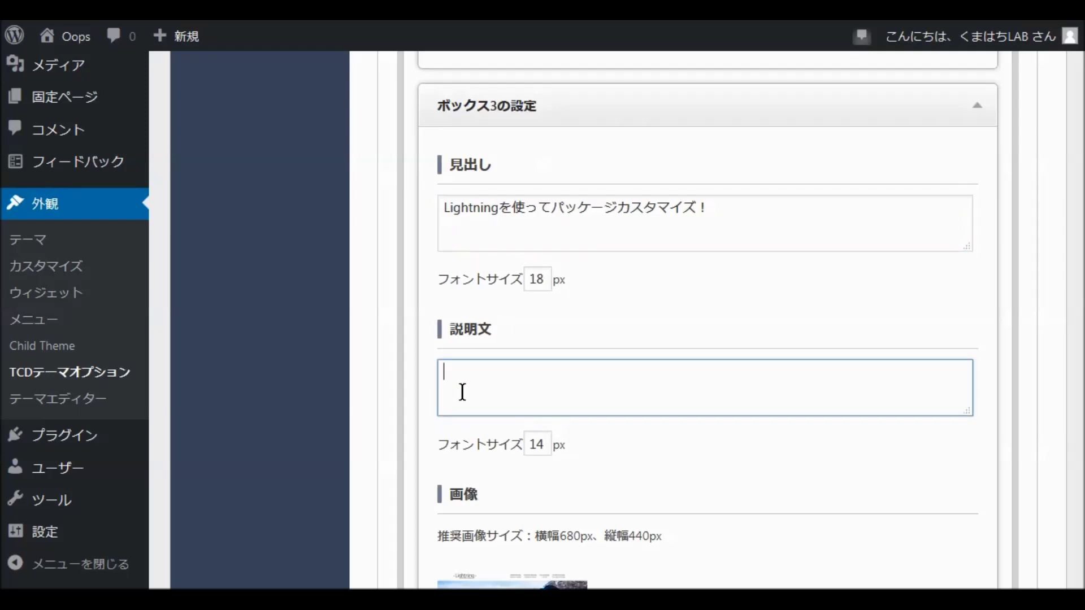
type("jiyuujizaina")
key("space")
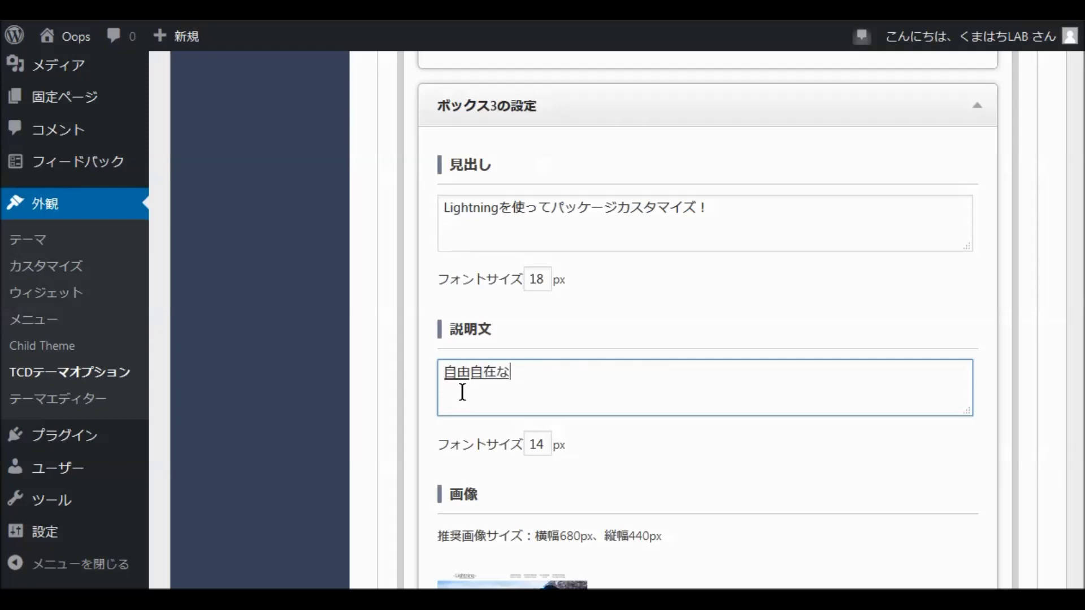
type("shi")
type("Lightn")
type("ing")
key("Return")
type("wotukatte")
key("space")
key("Return")
type("p")
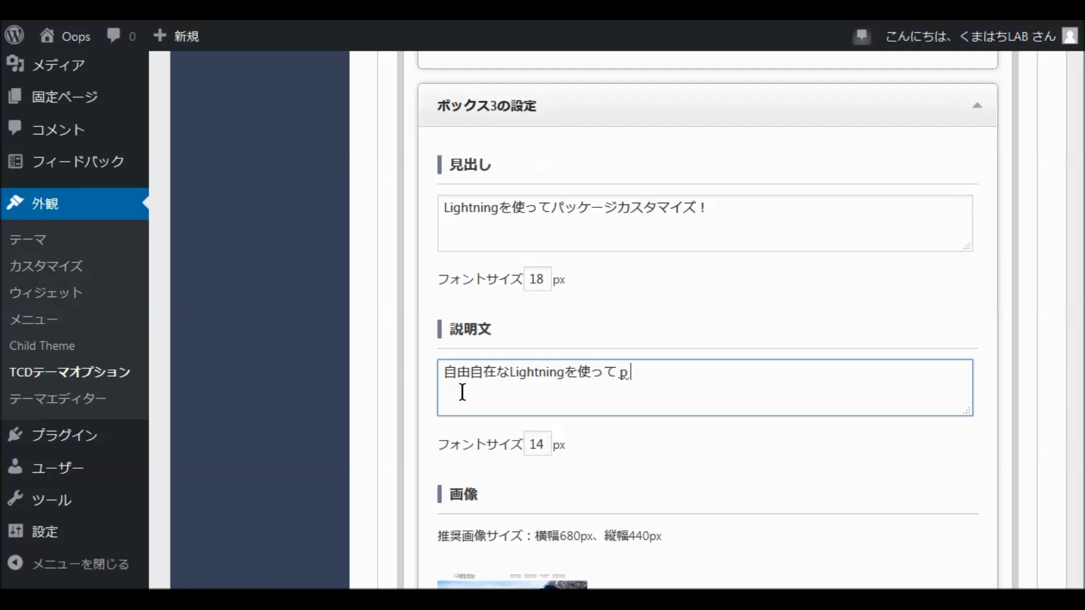
type("akke-ji")
key("space")
key("Return")
type("ka")
key("space")
type("sareta")
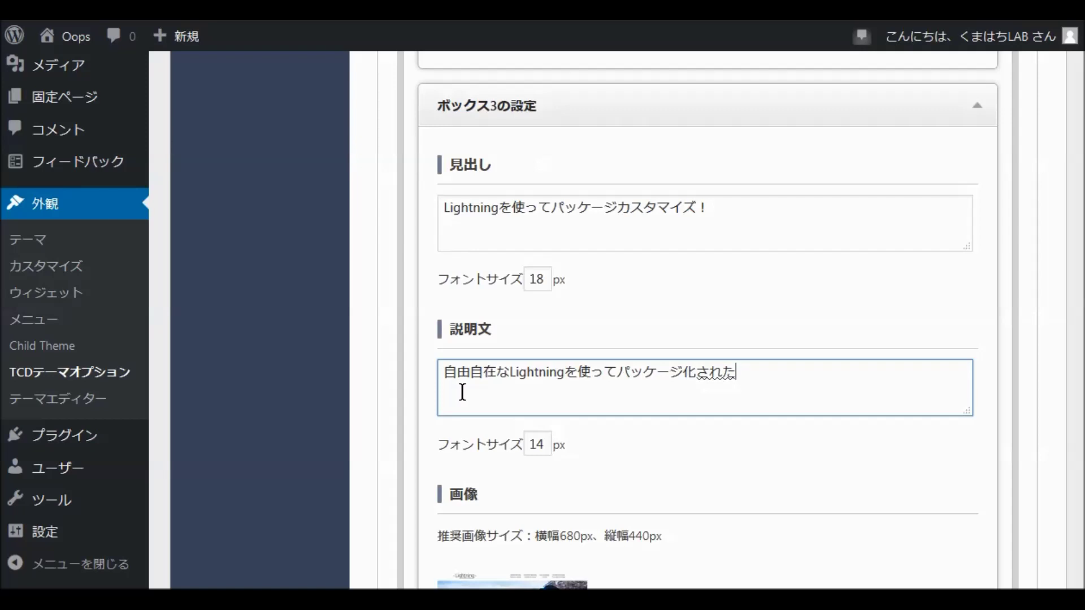
type("kontuwo")
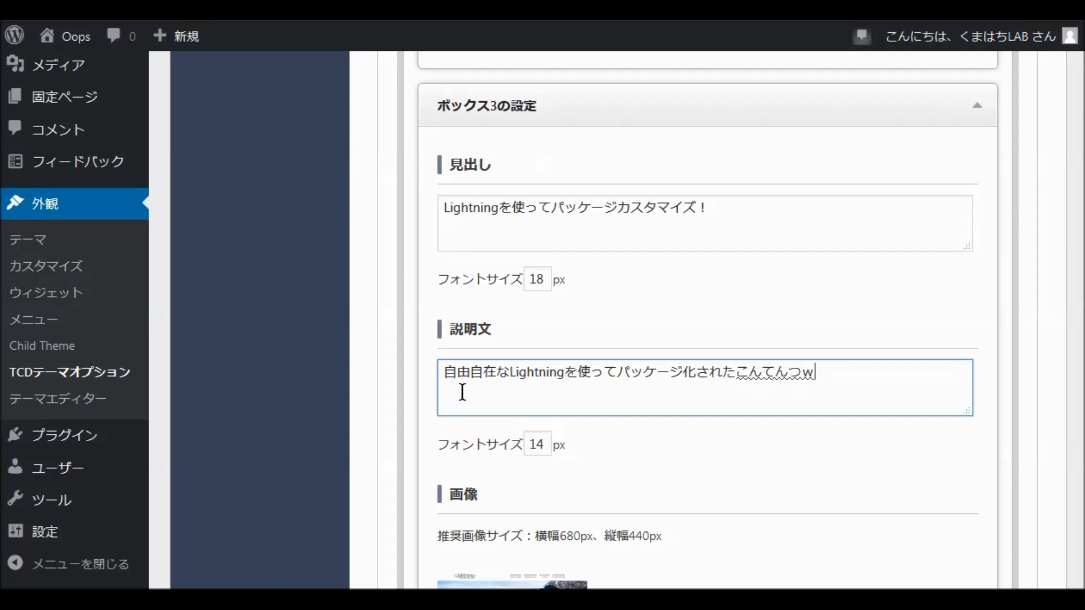
key("space")
key("Return")
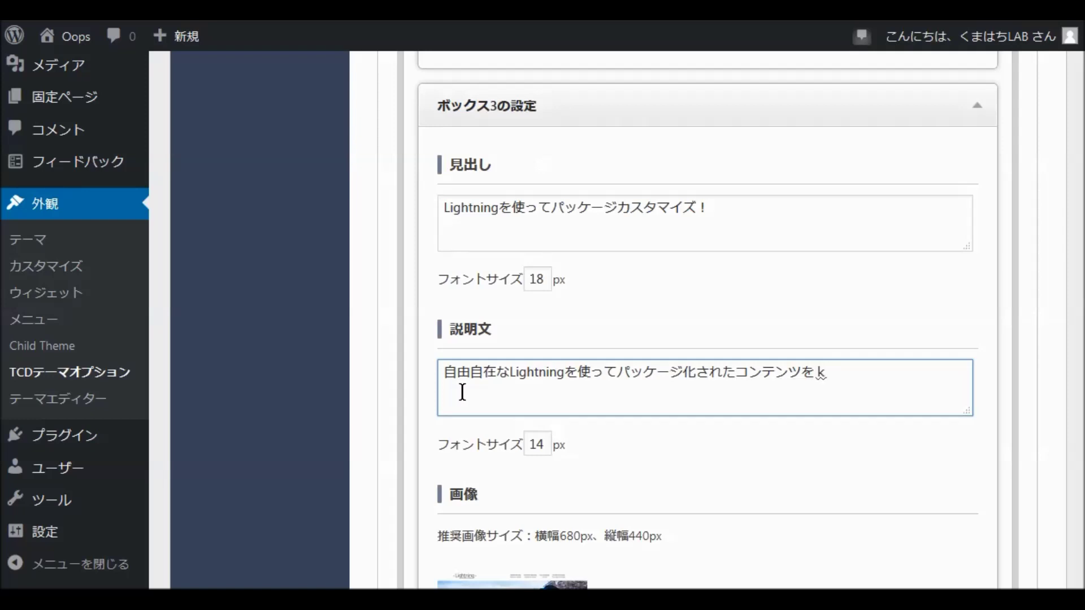
type("kasutamaizu")
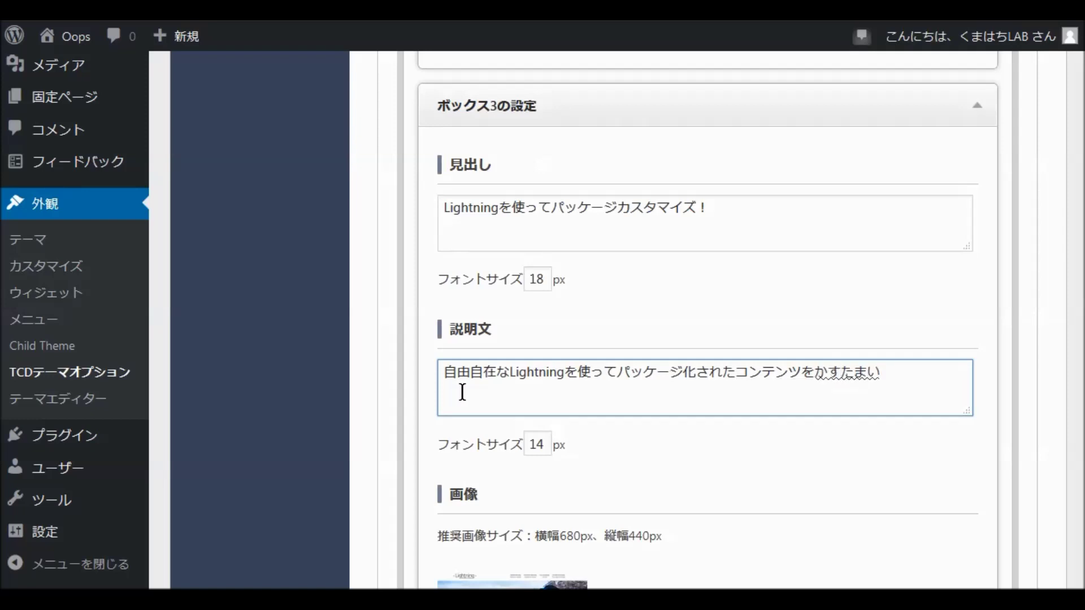
key("space")
type("shite")
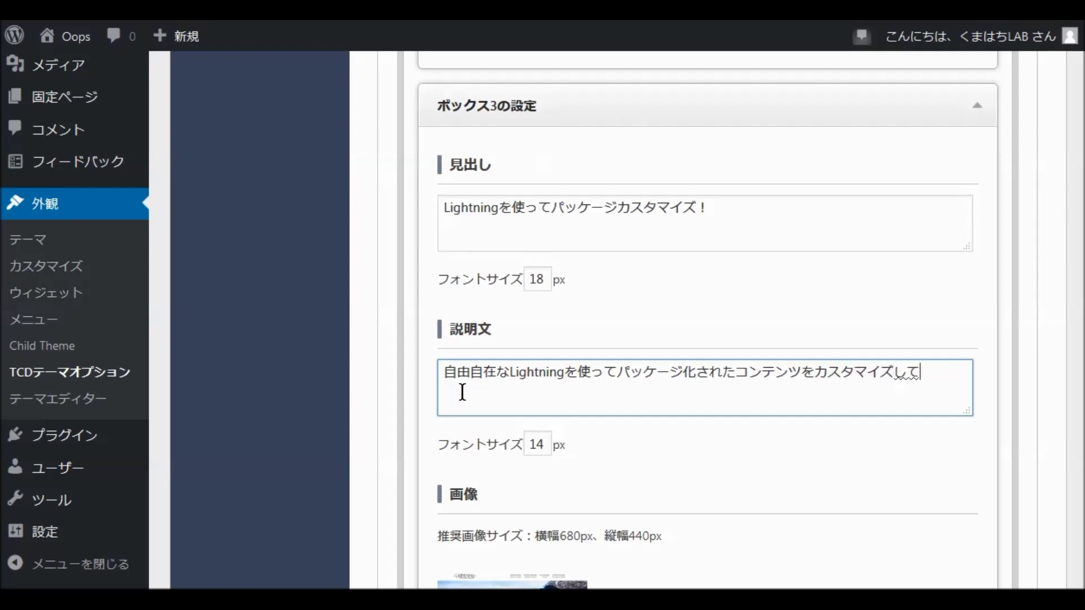
type("teikiyoushimasu")
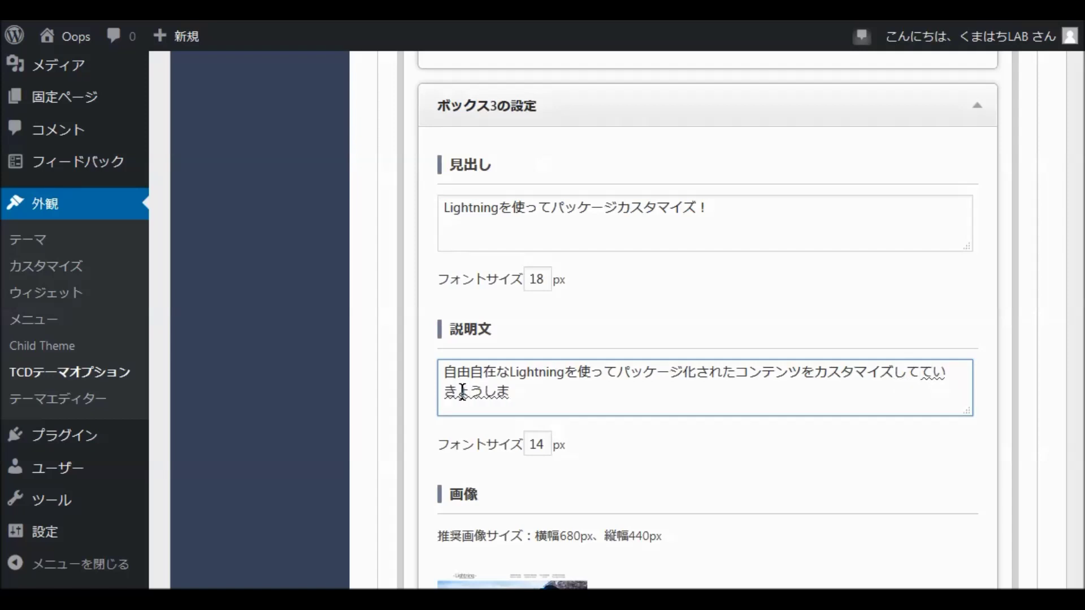
key("space")
type("!")
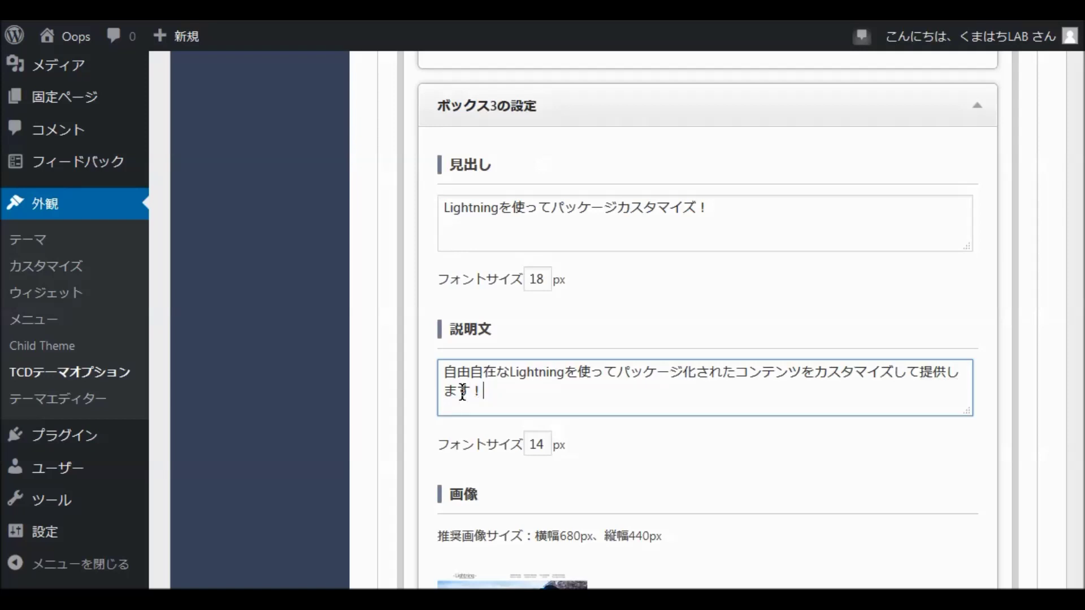
Look over the entries of the three boxes and save the 3つのボックスコンテンツ settings
scroll(520, 341, "down", 7)
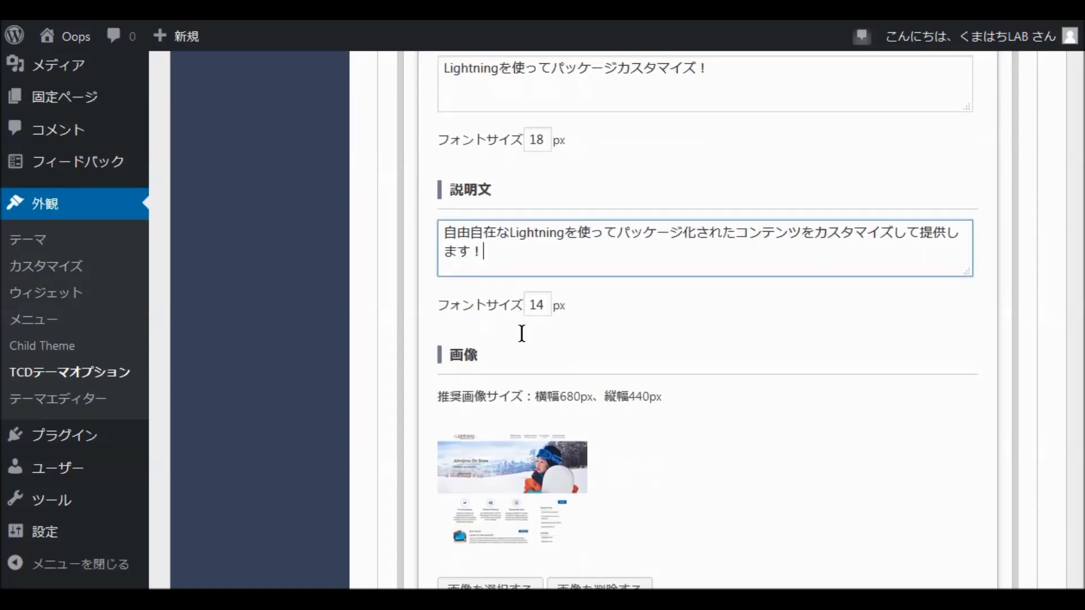
scroll(529, 353, "down", 2)
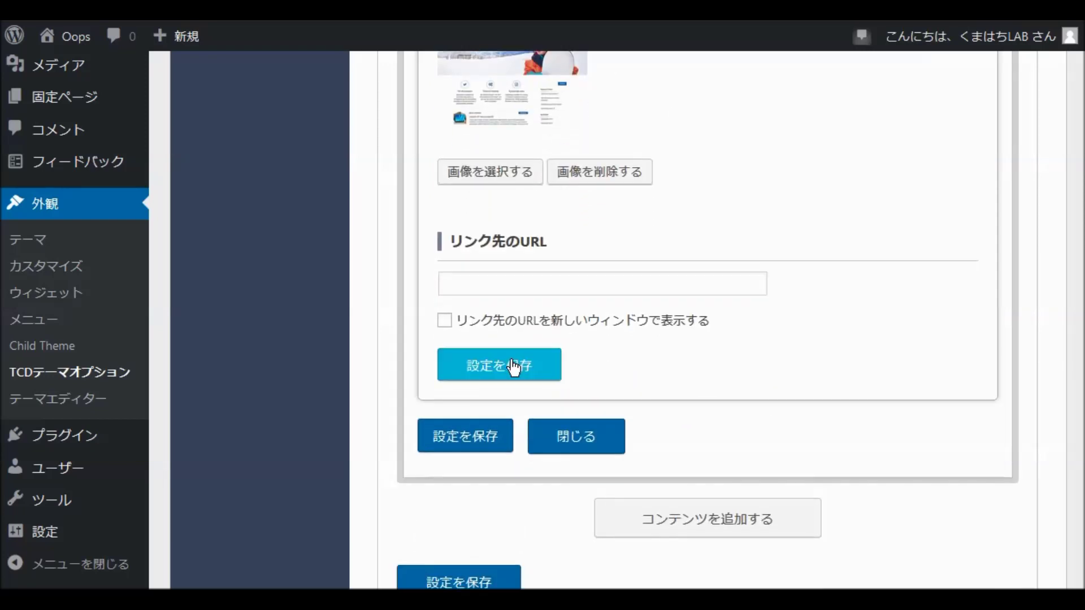
scroll(600, 291, "up", 20)
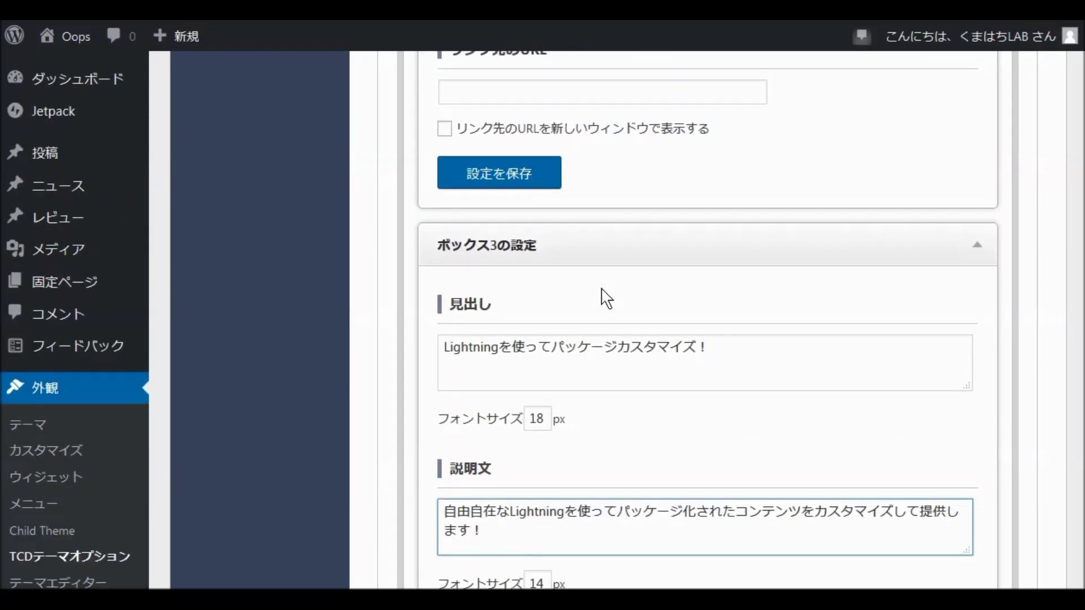
scroll(607, 298, "up", 10)
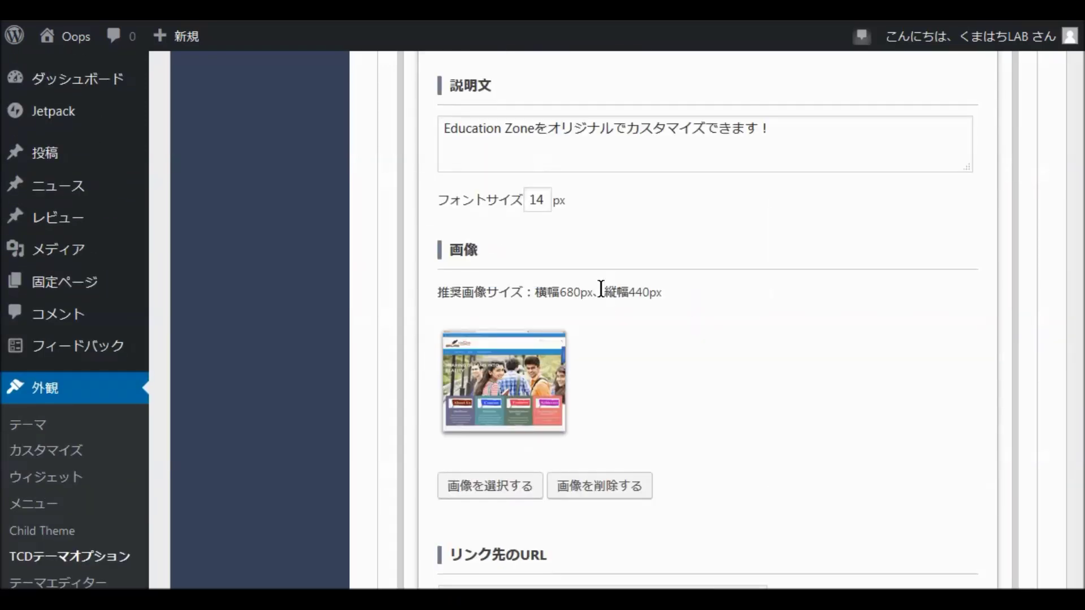
scroll(601, 289, "down", 20)
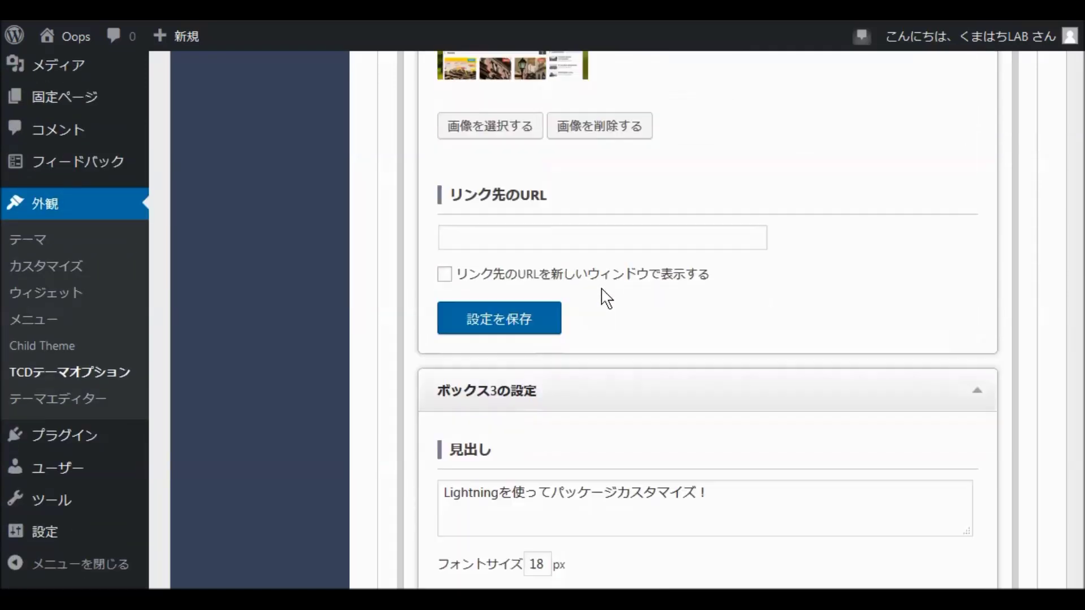
scroll(603, 302, "down", 10)
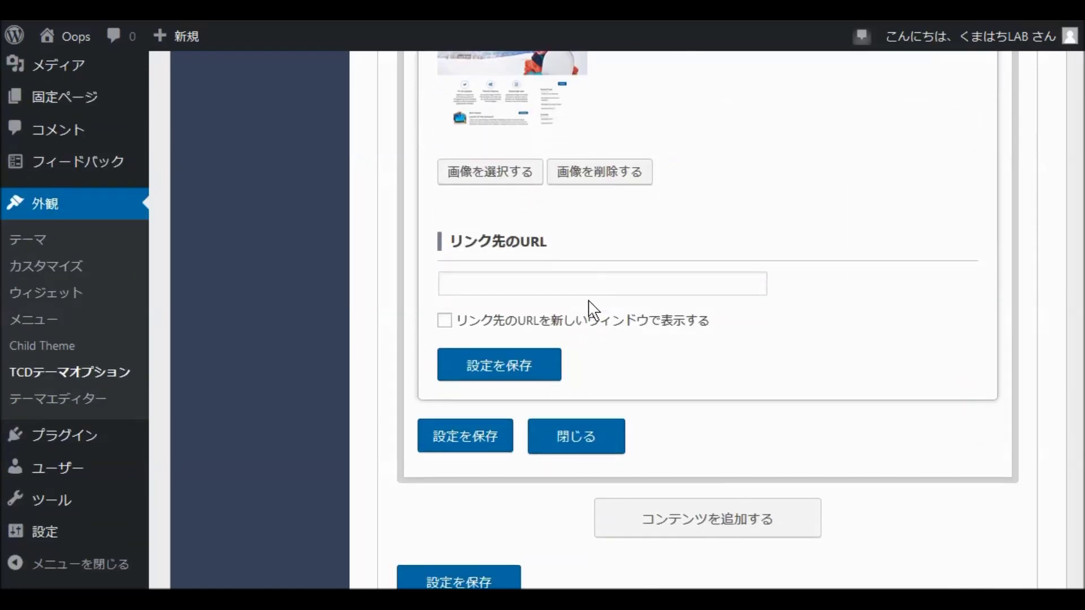
left_click(456, 440)
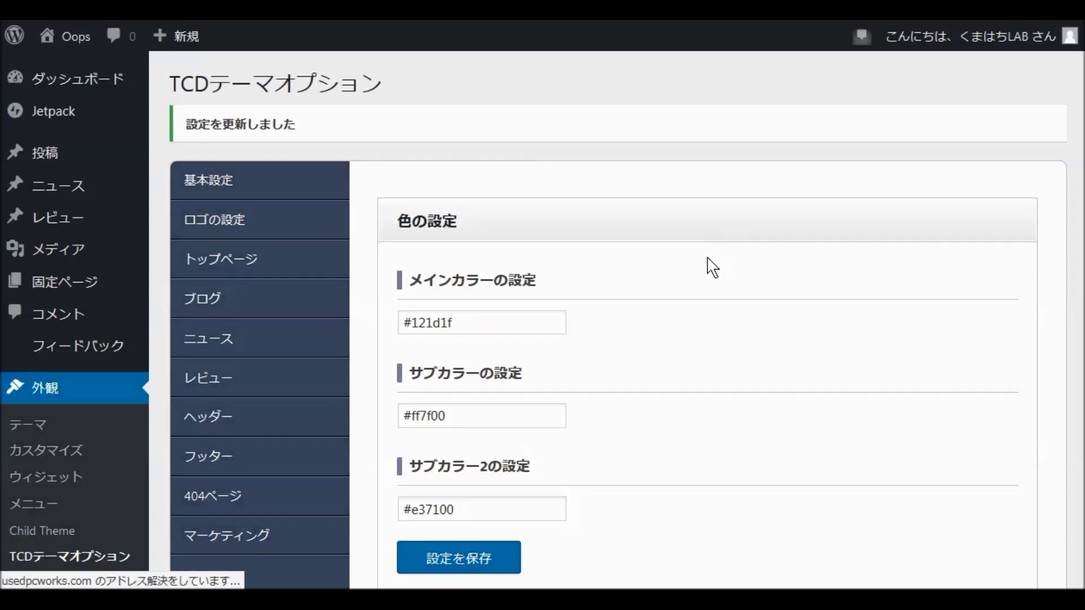
Expand 3つのボックスコンテンツ and examine the saved headings, descriptions, images and link fields of ボックス1, ボックス2 and ボックス3
scroll(655, 266, "down", 10)
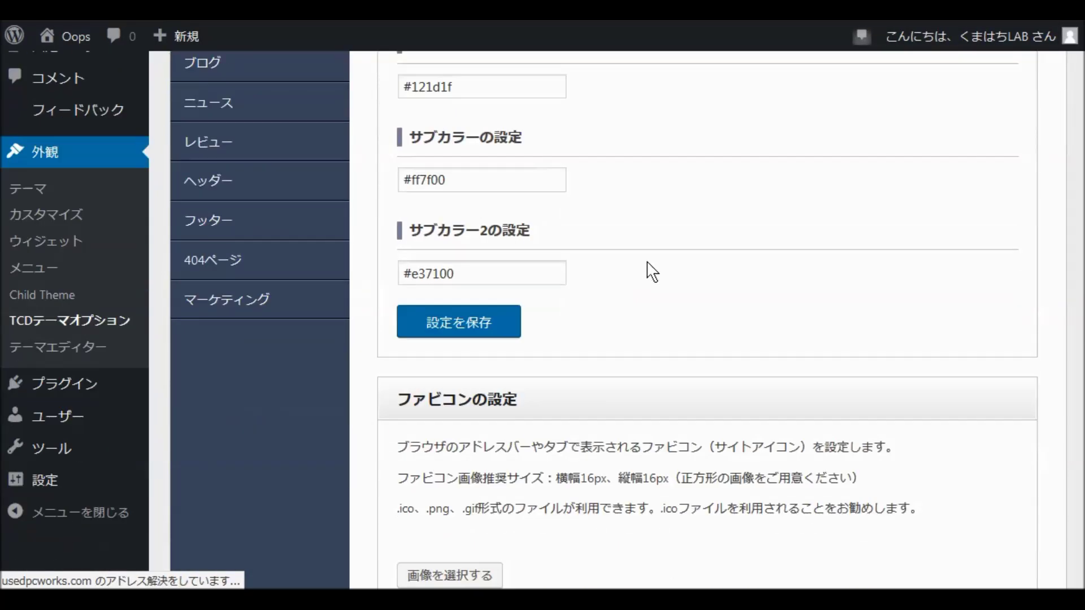
scroll(650, 270, "down", 15)
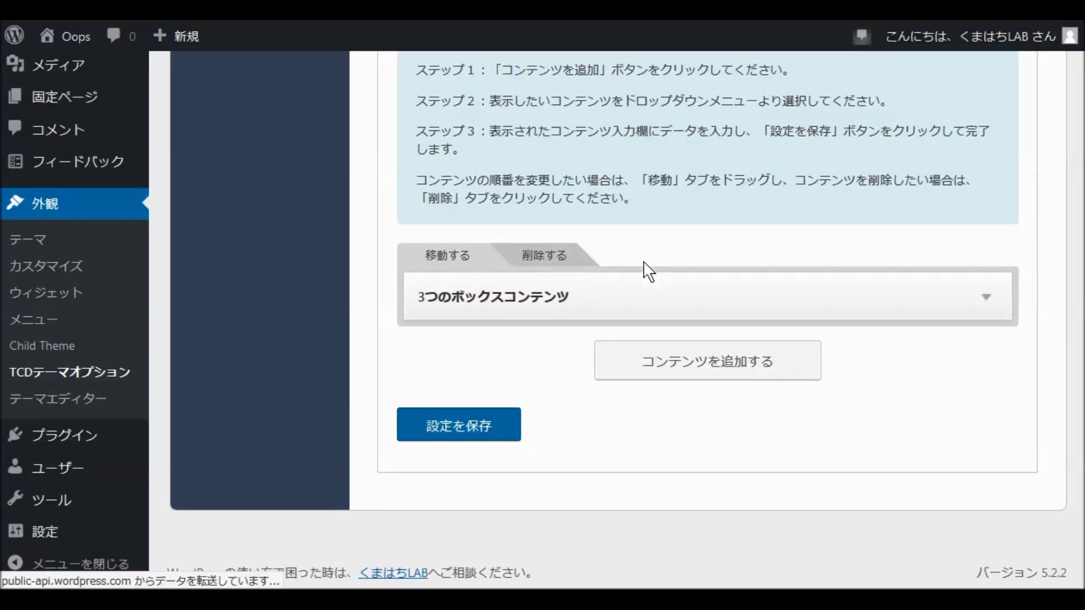
left_click(986, 298)
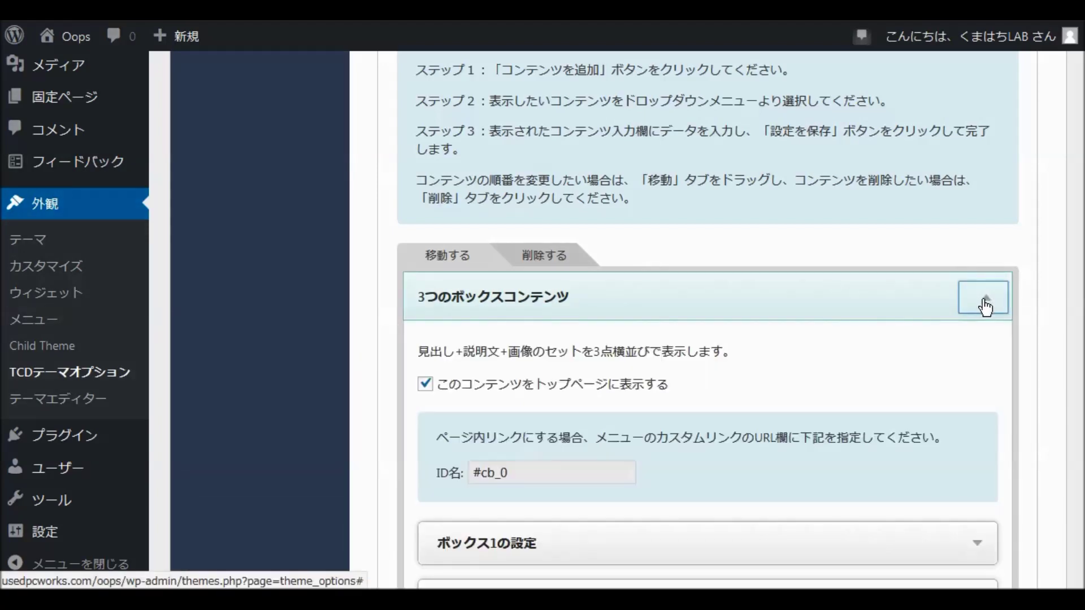
scroll(622, 317, "down", 8)
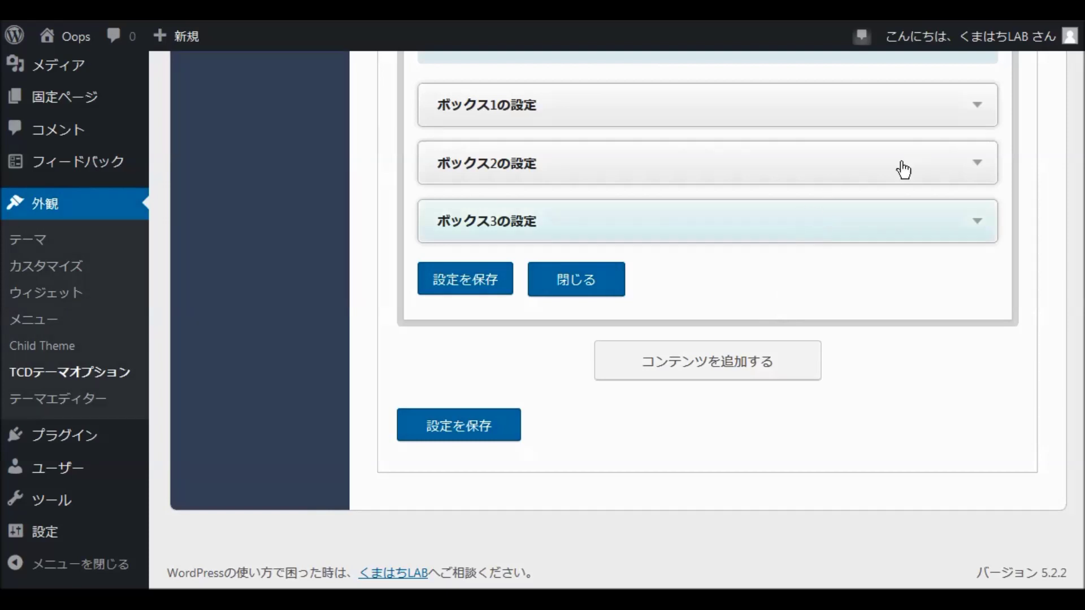
left_click(984, 117)
scroll(864, 215, "down", 5)
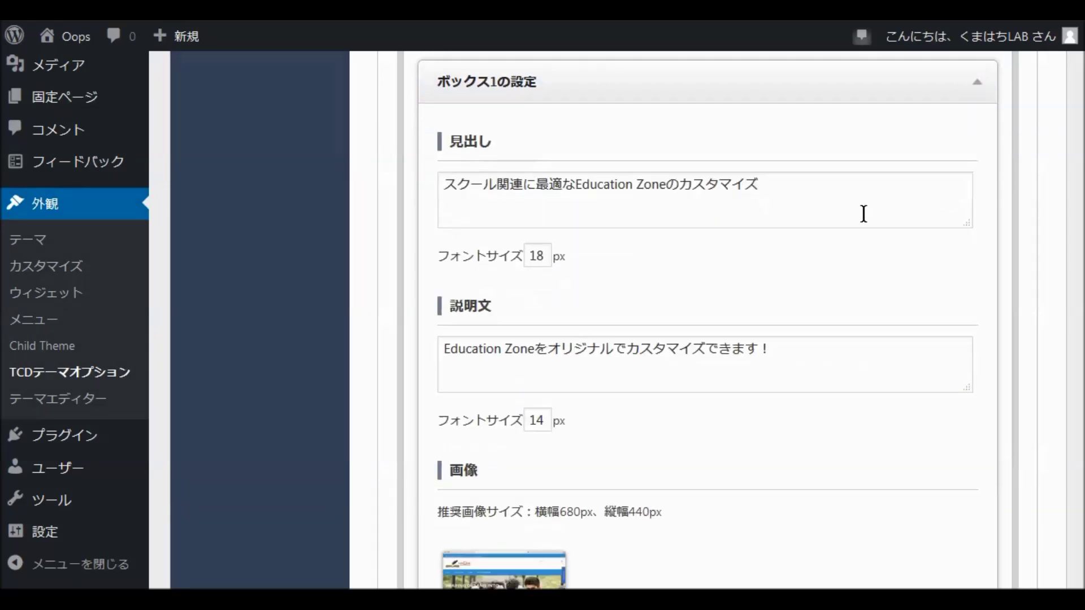
scroll(869, 224, "down", 9)
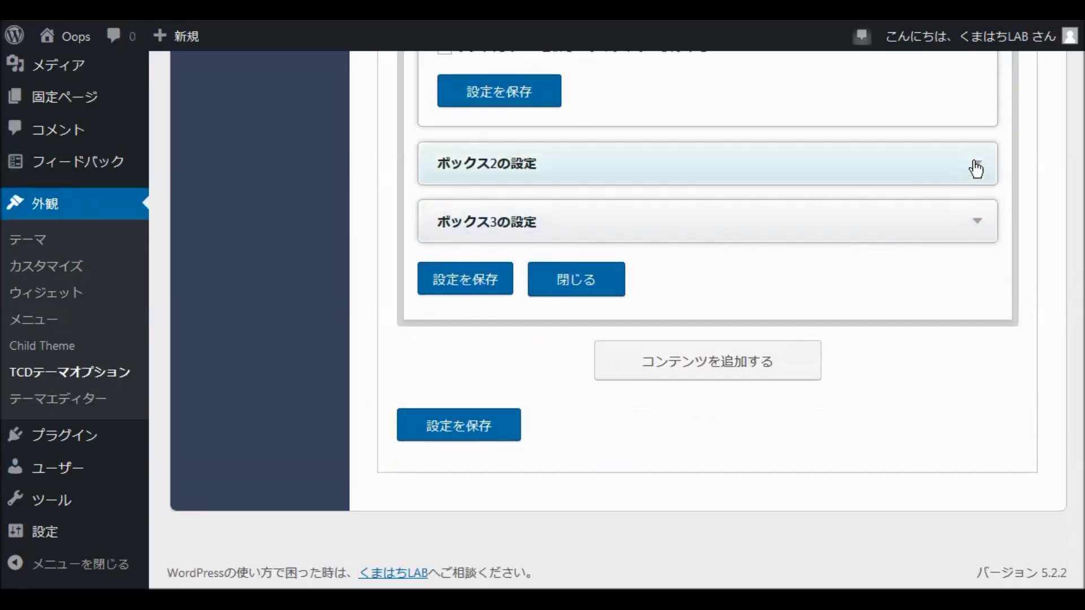
left_click(973, 169)
scroll(901, 218, "down", 10)
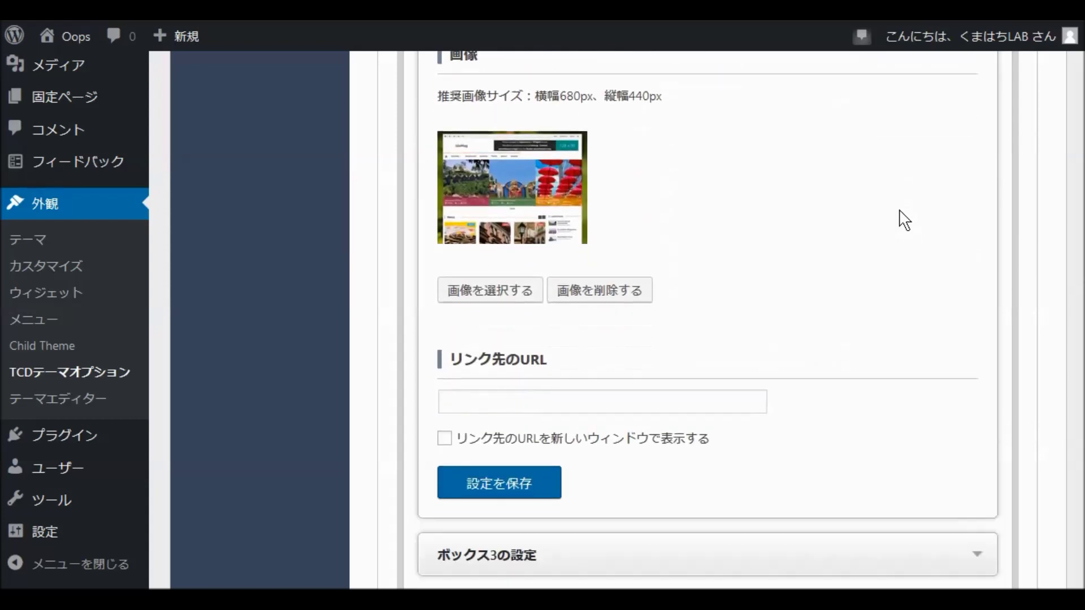
scroll(898, 226, "down", 2)
left_click(981, 227)
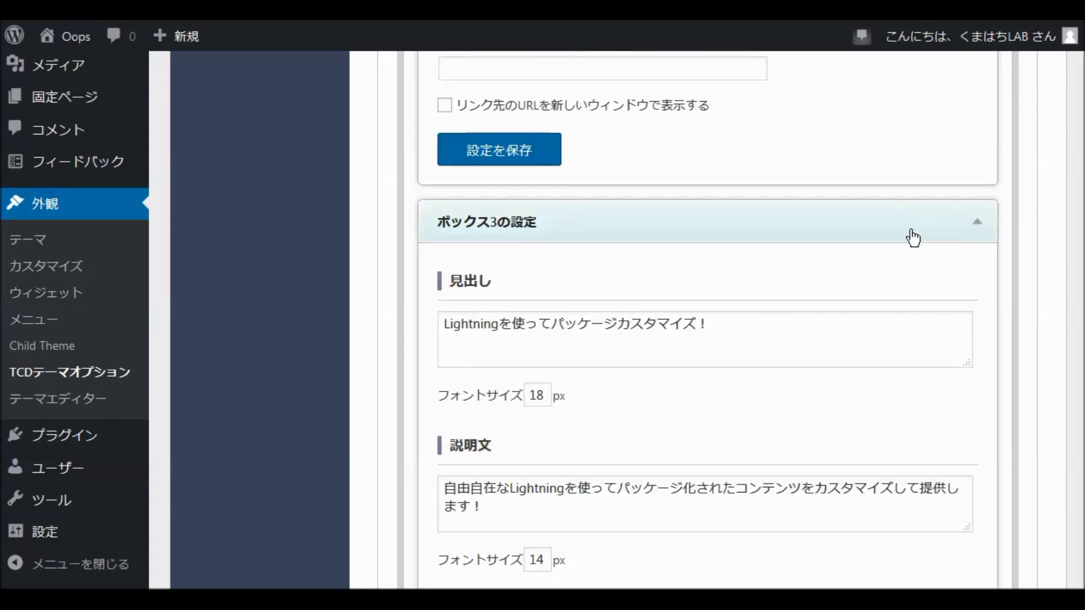
scroll(827, 229, "down", 15)
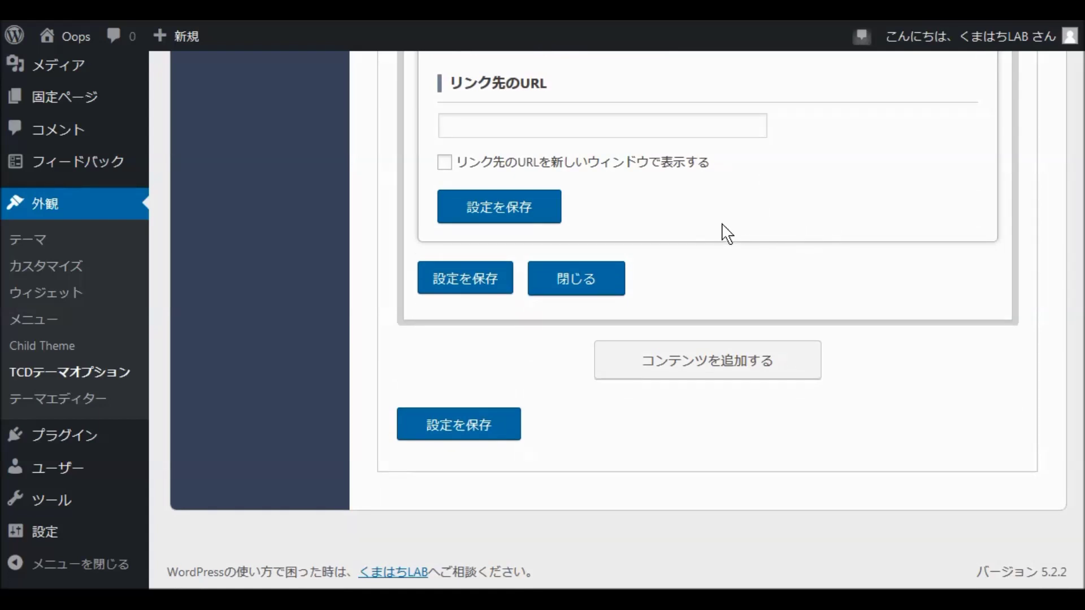
scroll(726, 231, "up", 5)
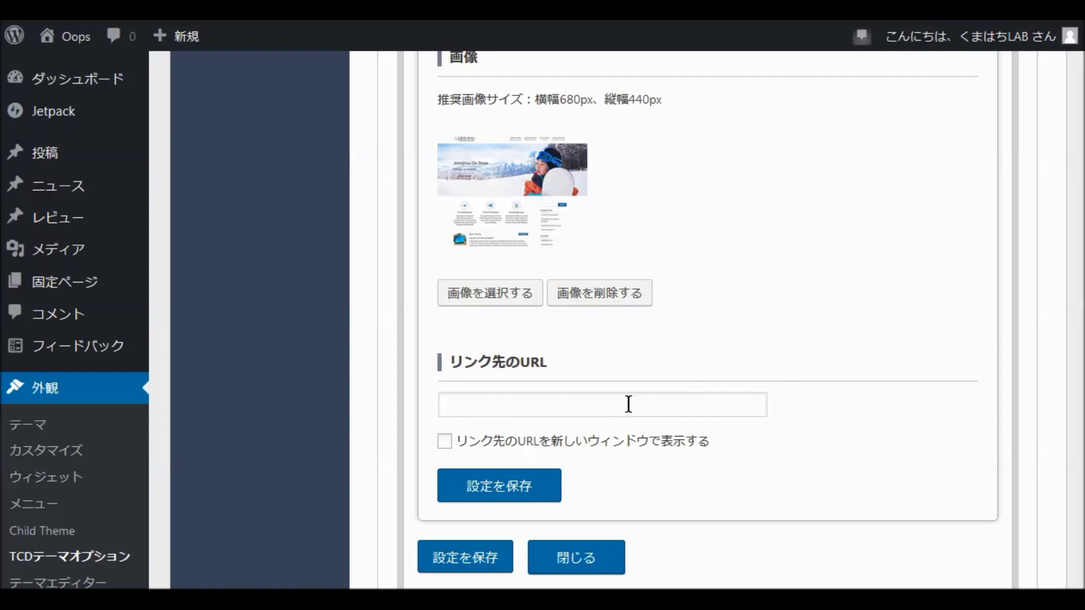
Add a ギャラリーコンテンツ block below the three-box content and enable showing it on the top page
scroll(740, 299, "up", 7)
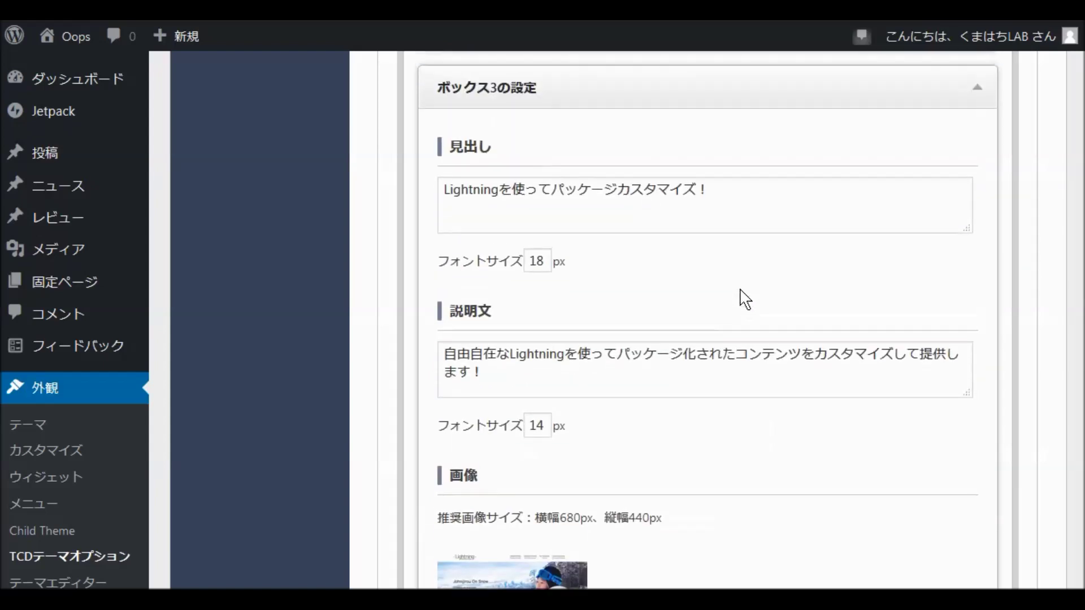
scroll(743, 299, "down", 12)
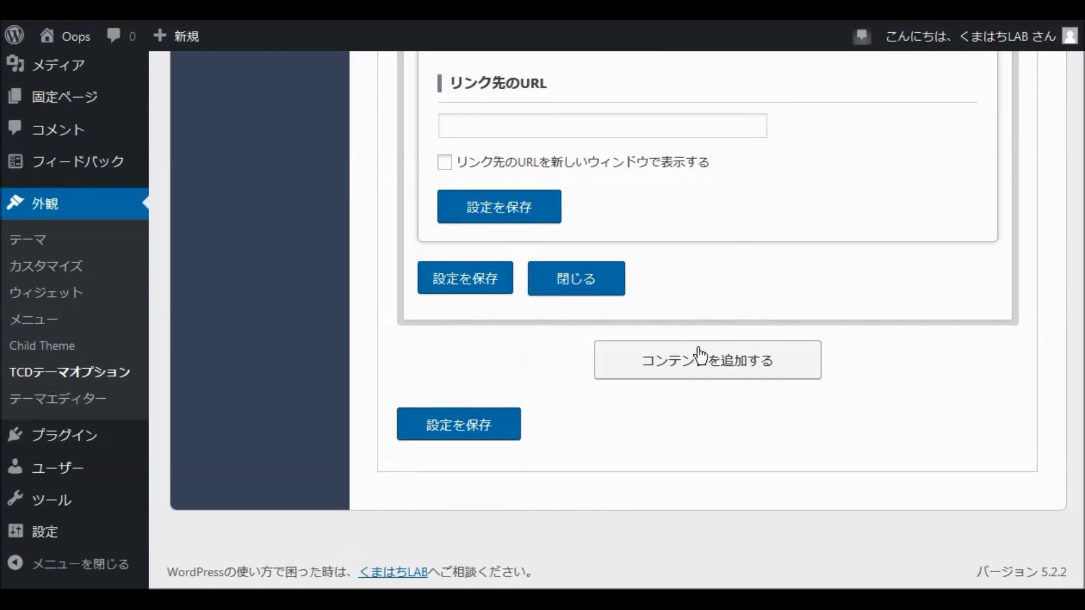
left_click(713, 366)
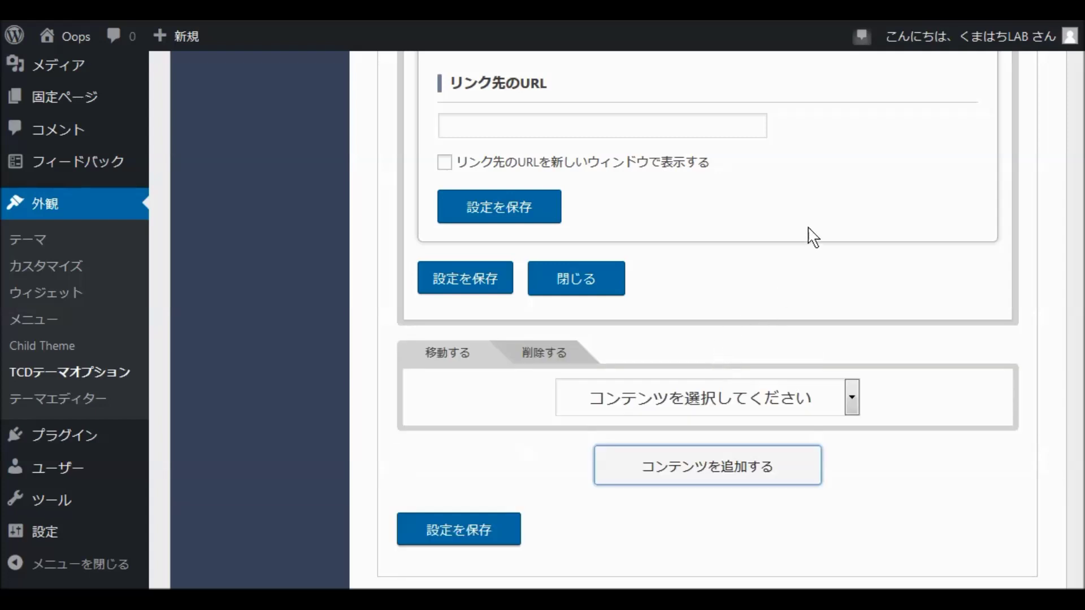
scroll(805, 243, "down", 2)
left_click(854, 297)
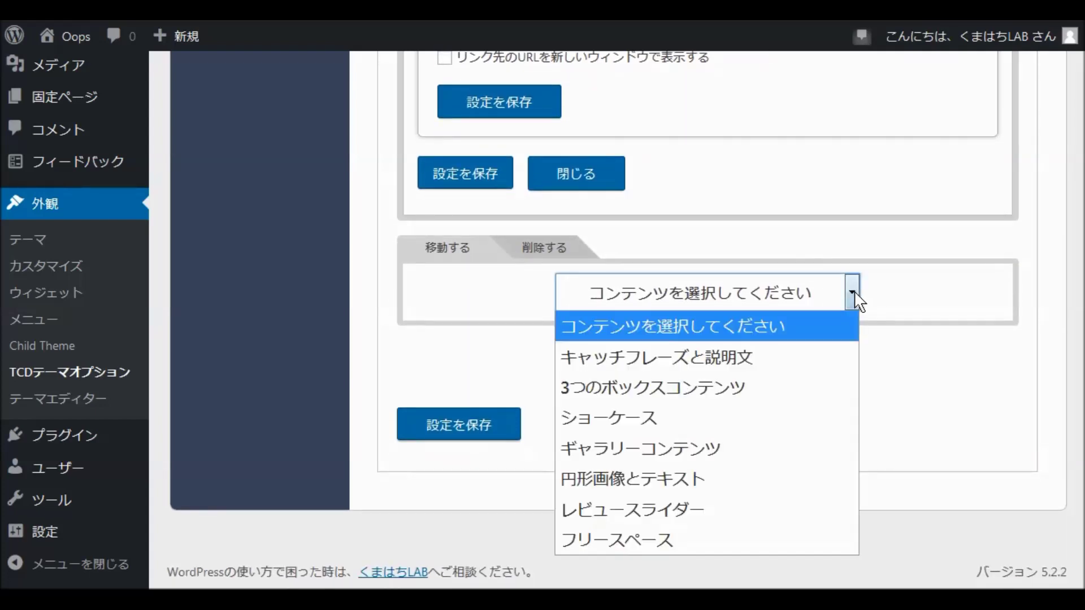
left_click(734, 447)
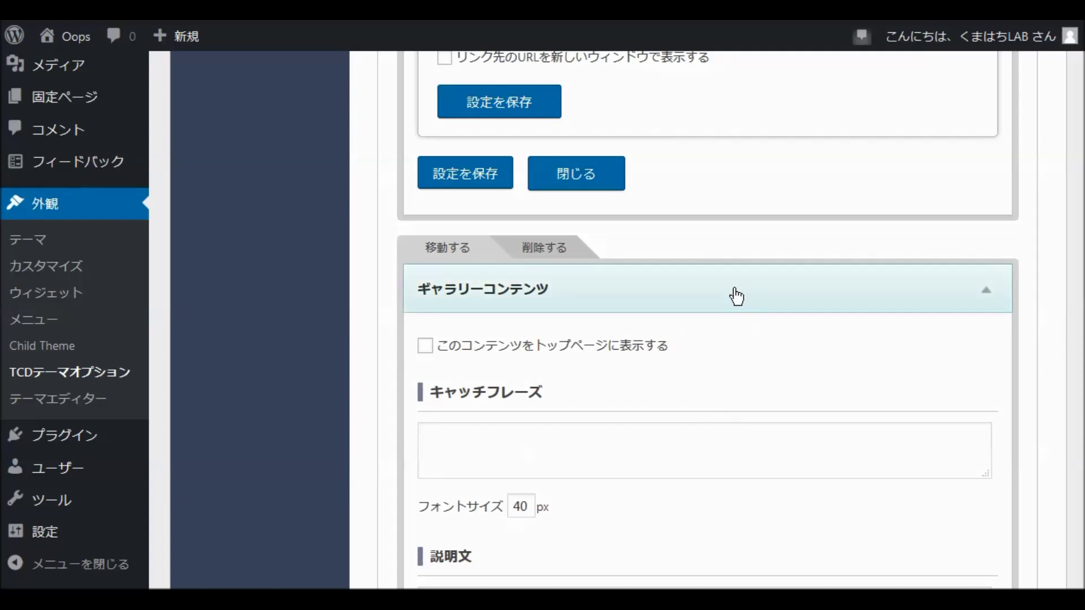
scroll(731, 293, "down", 3)
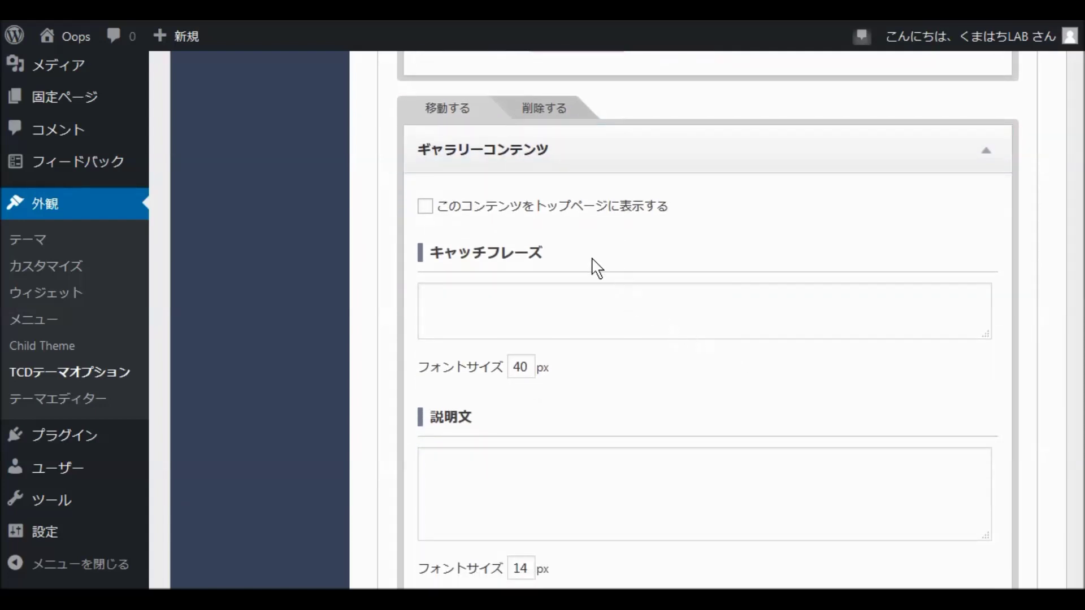
left_click(427, 208)
Enter いろんなテーマのサンプルギャラリーです！ as the catchphrase (キャッチフレーズ) of ギャラリーコンテンツ
scroll(644, 230, "down", 3)
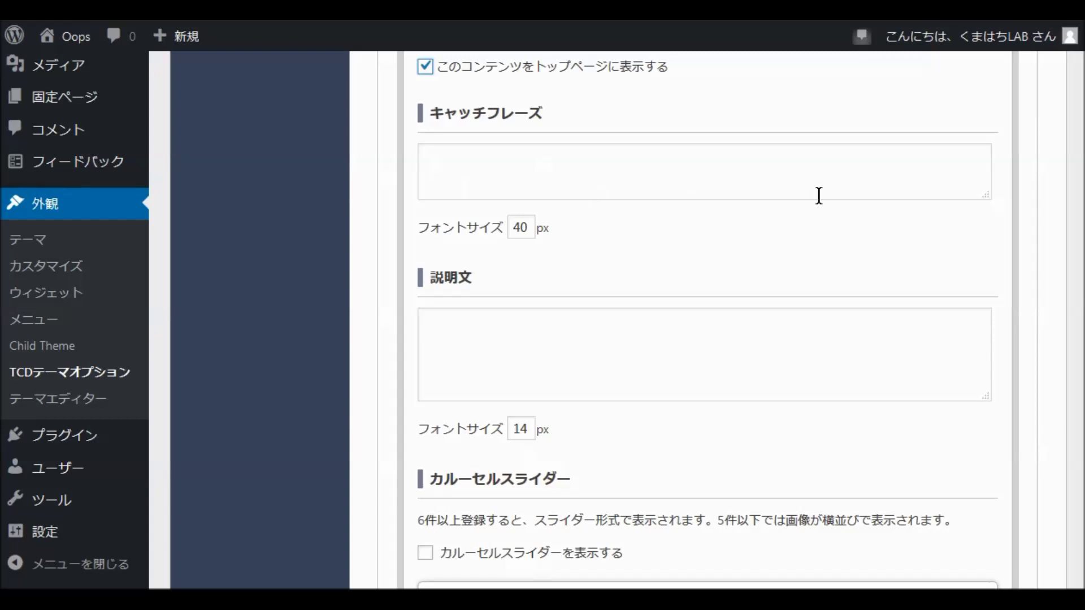
left_click(448, 167)
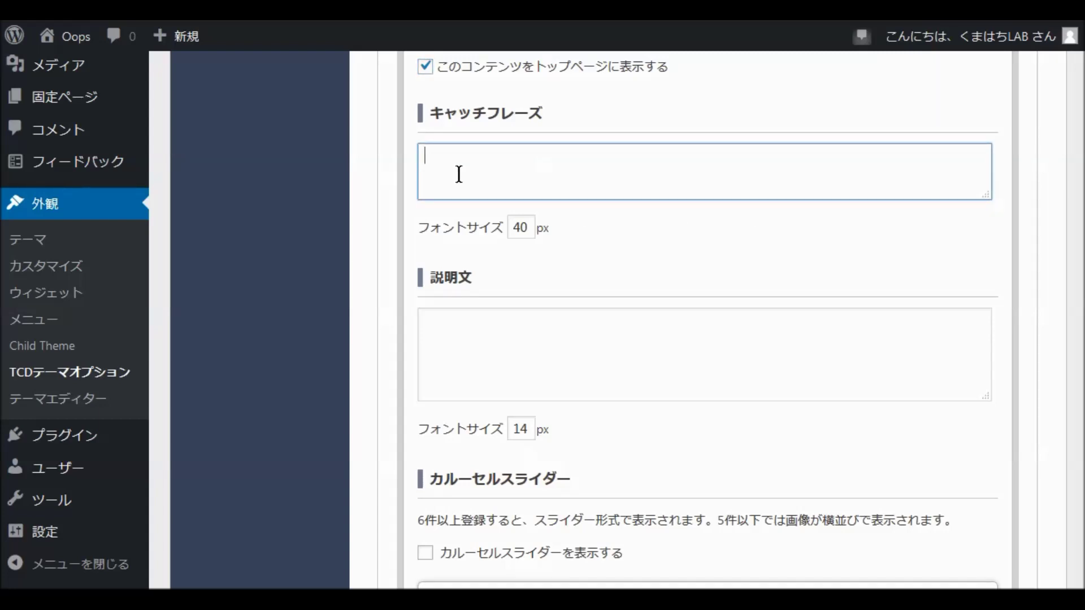
type("いろ")
type("nna")
key("Return")
type("te-ma")
key("space")
type("n")
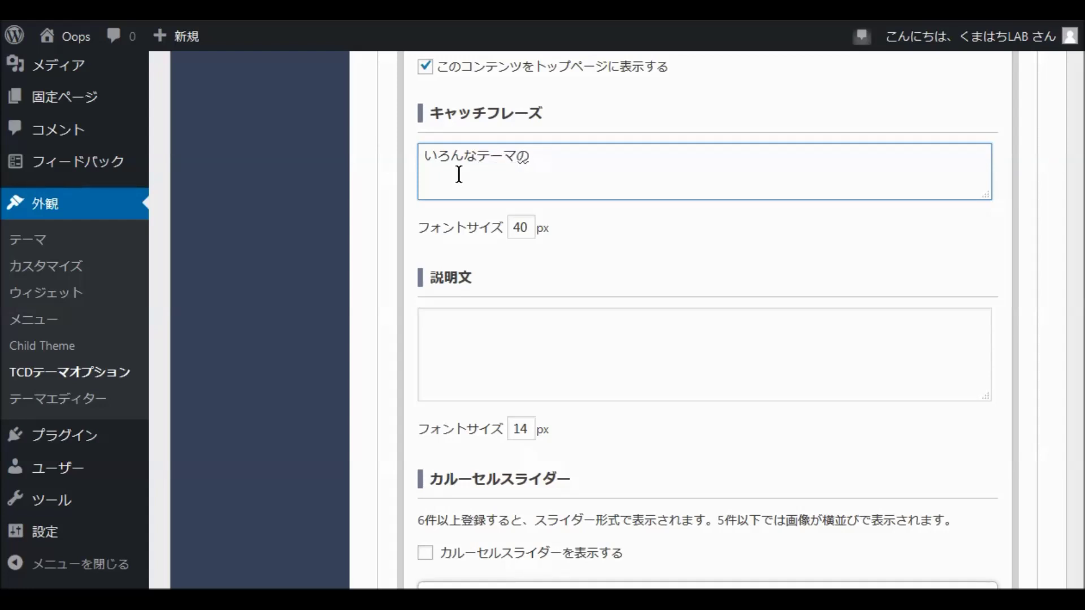
type("ano")
key("BackSpace")
type("purugyarari-")
key("space")
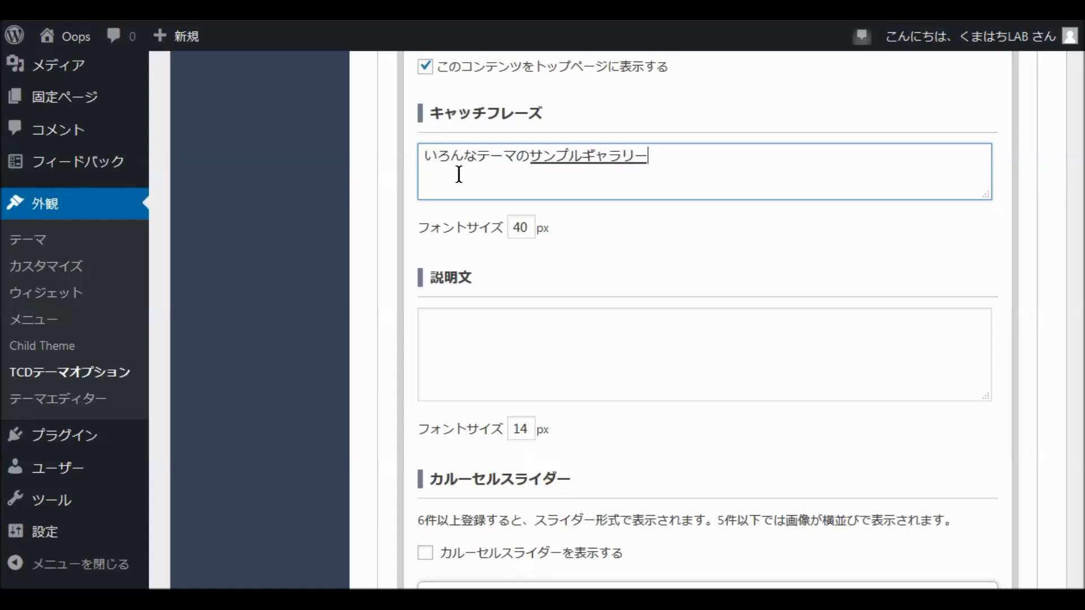
type("desu!")
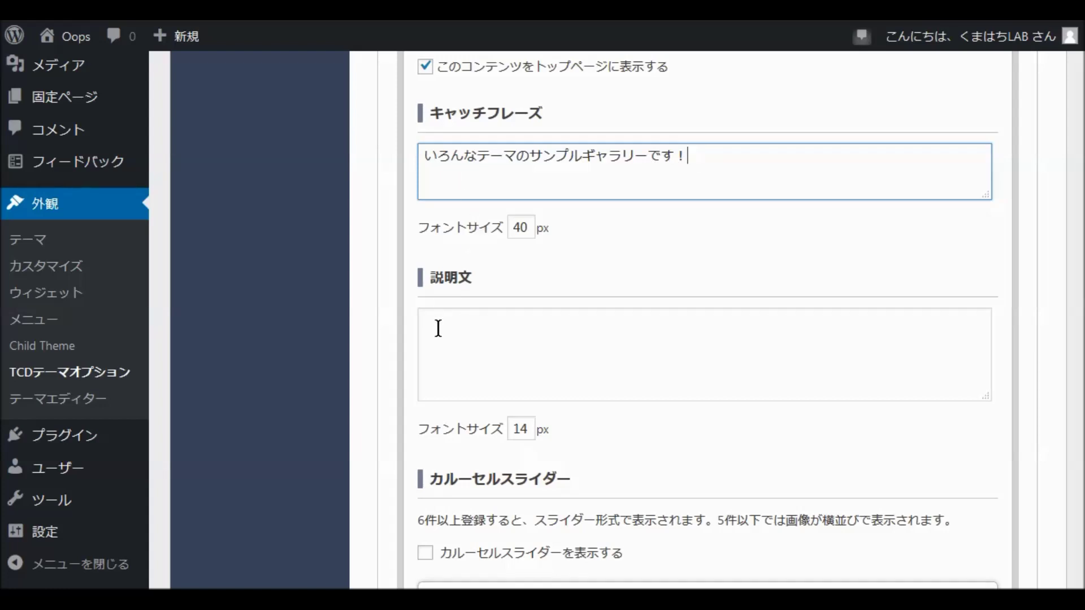
Enable displaying the carousel slider (カルーセルスライダー) in ギャラリーコンテンツ
scroll(458, 318, "down", 5)
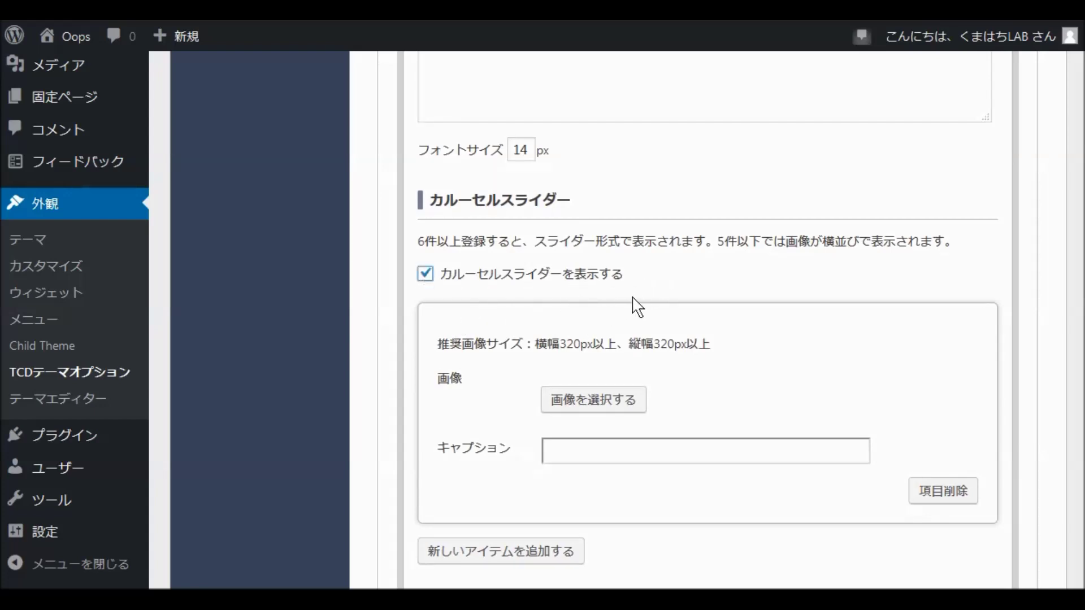
scroll(638, 305, "down", 4)
scroll(655, 283, "up", 2)
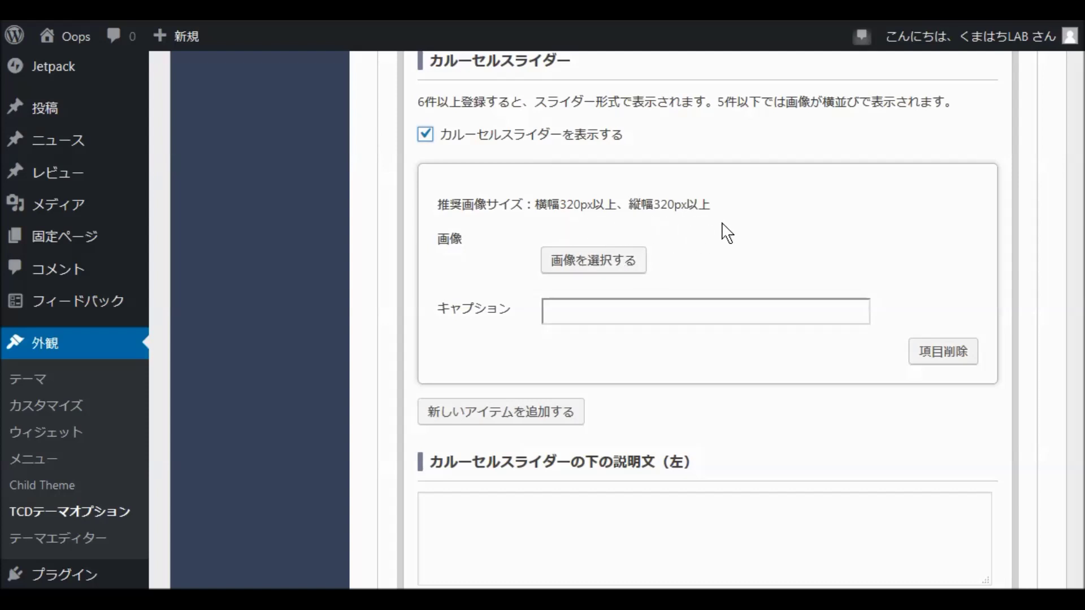
Set studio_tcd_skin.jpg as the first carousel item's image and enter the caption TCD SKIN
left_click(585, 266)
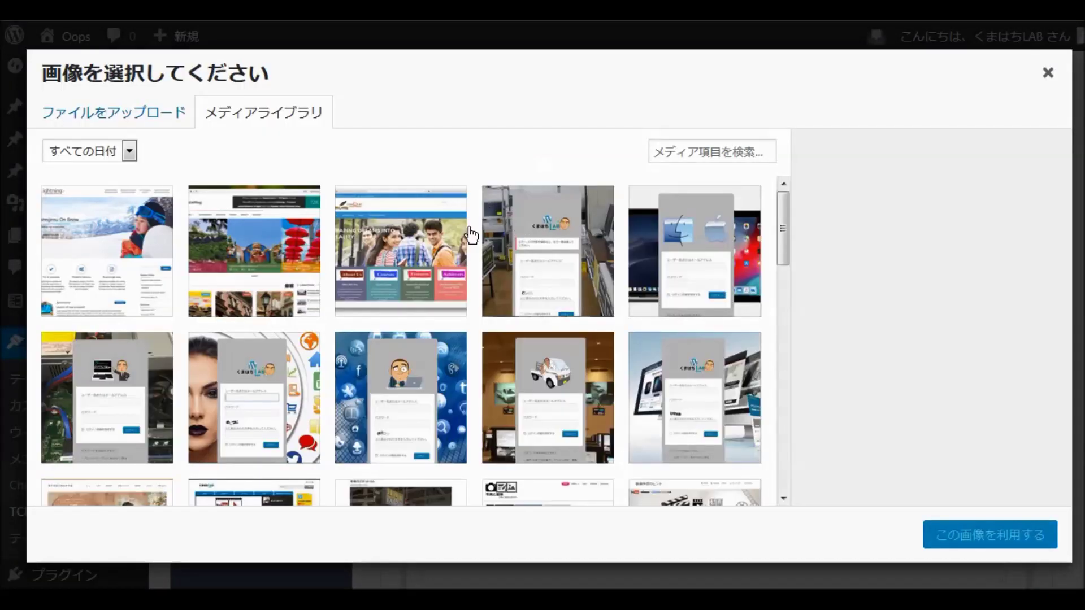
scroll(455, 254, "down", 5)
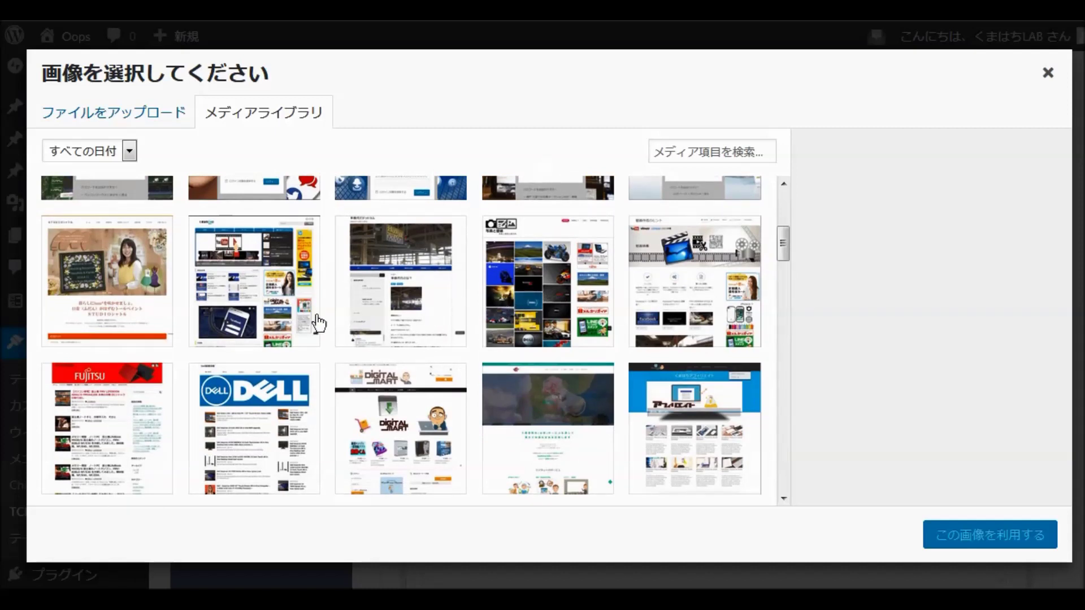
left_click(116, 311)
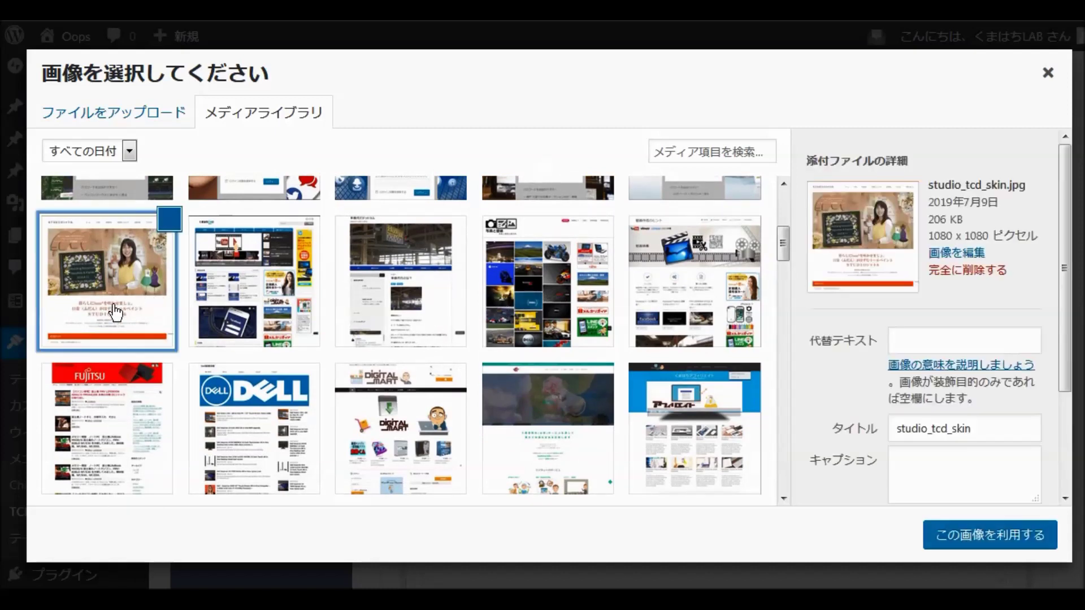
left_click(969, 533)
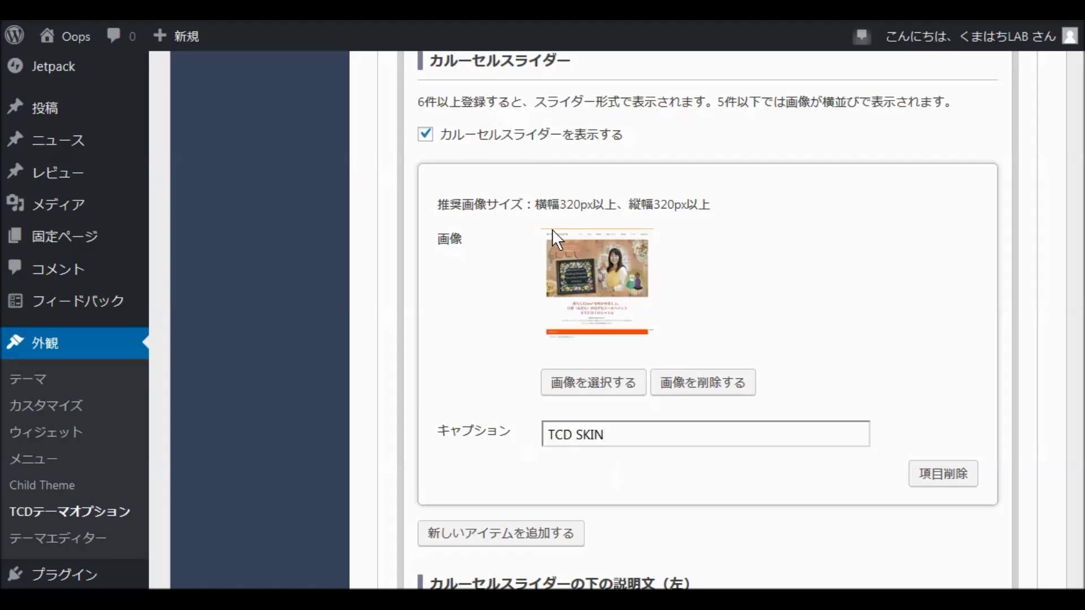
Add a second carousel item with the image sns_tcd-opnion.jpg and the caption TCD Opinion
scroll(551, 226, "down", 1)
scroll(551, 225, "down", 1)
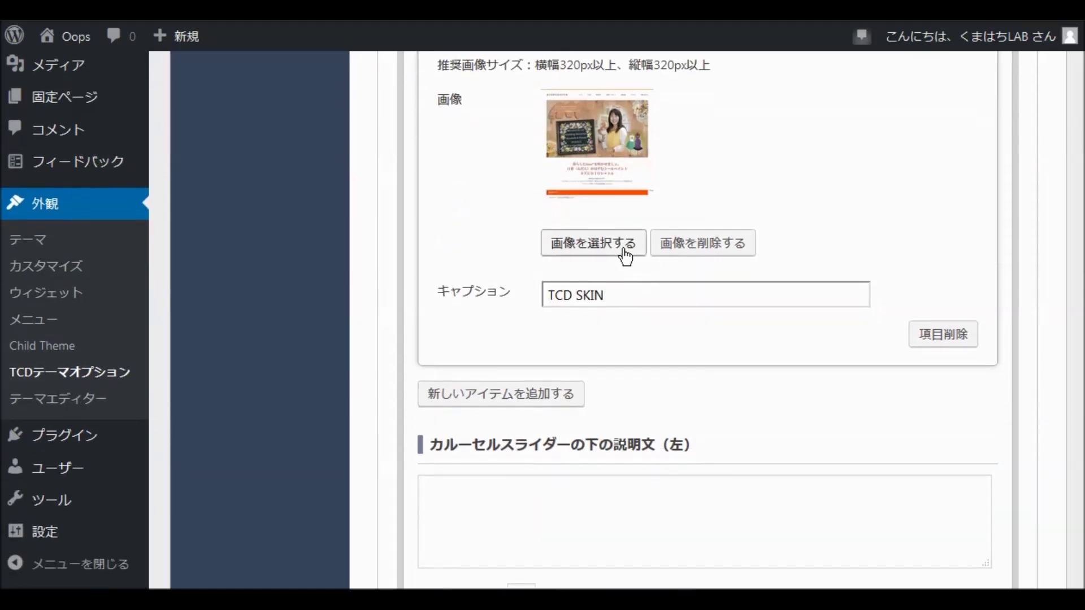
left_click(496, 405)
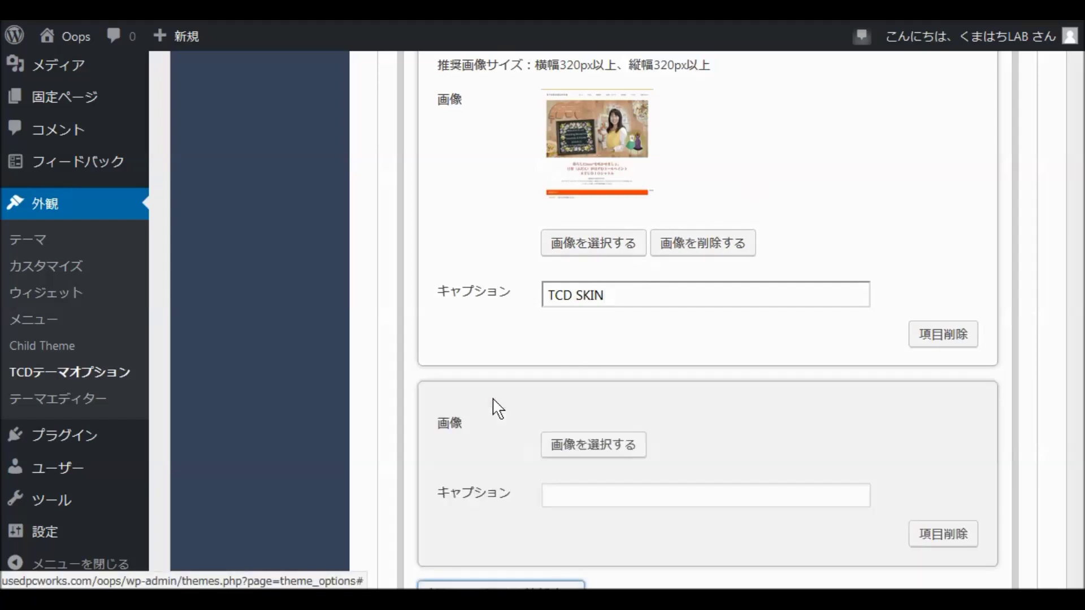
left_click(575, 448)
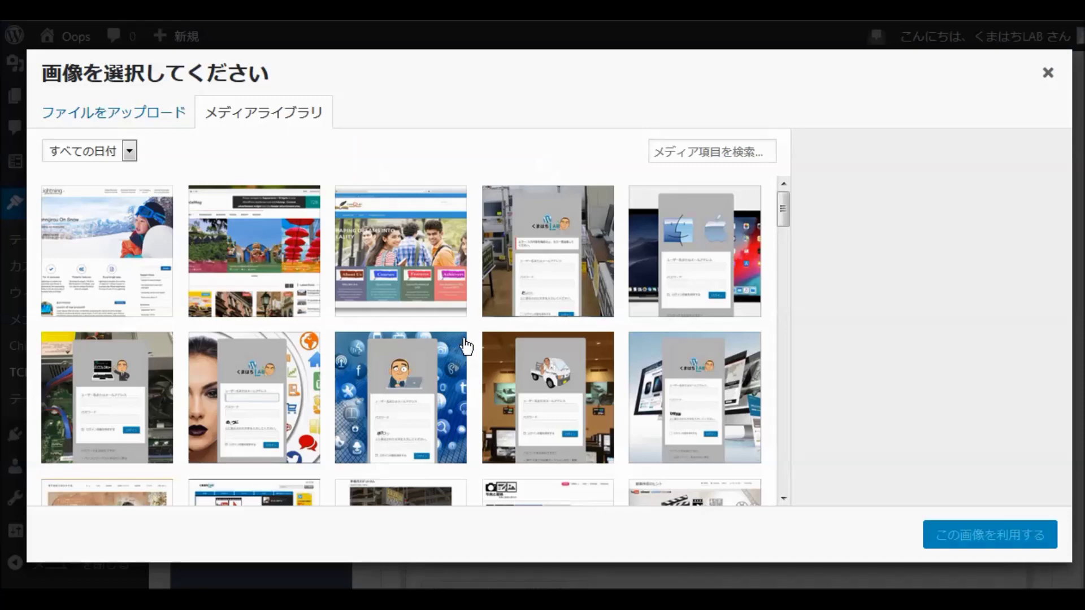
scroll(491, 316, "down", 3)
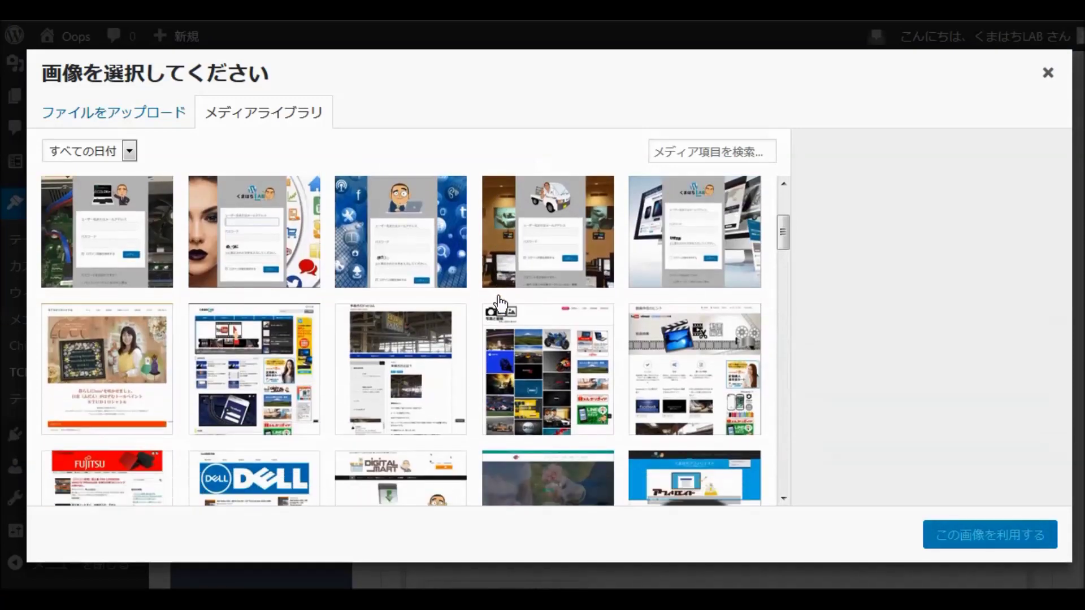
left_click(266, 384)
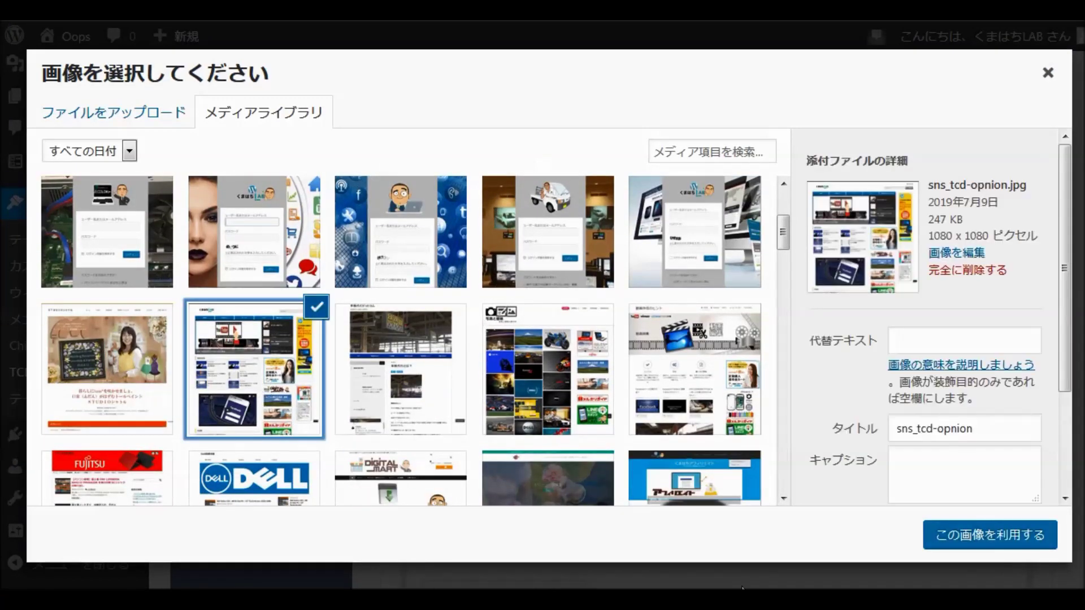
left_click(955, 545)
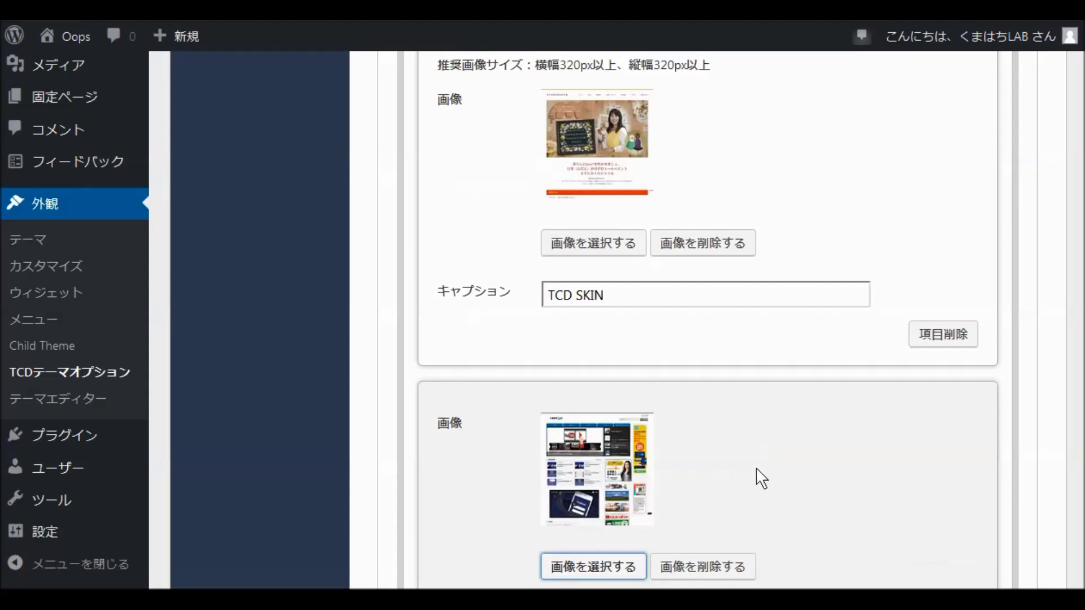
scroll(759, 477, "down", 4)
scroll(757, 478, "down", 1)
left_click(610, 342)
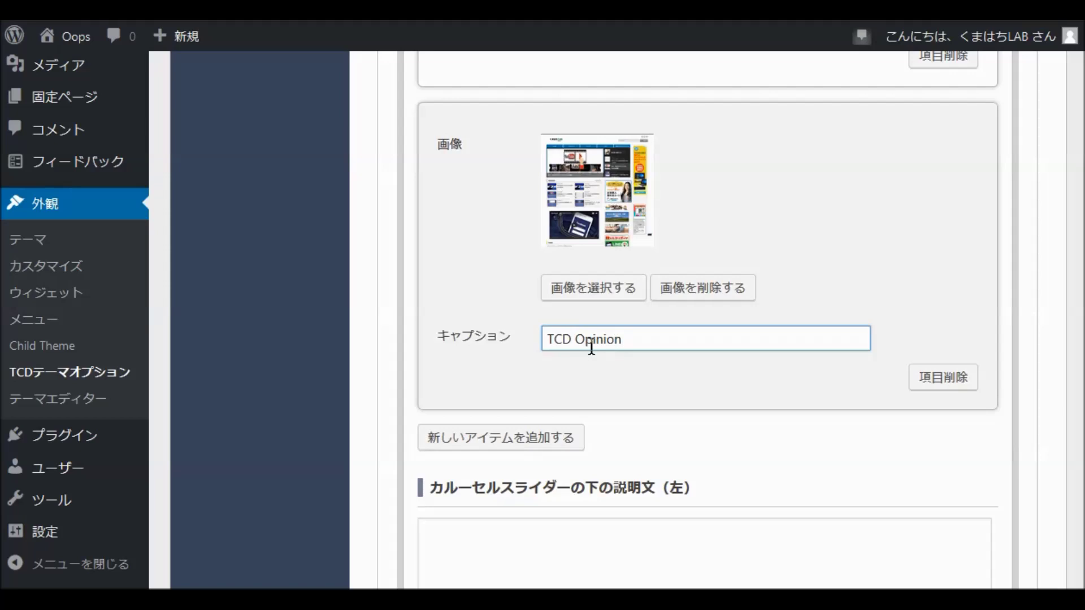
Add a third carousel item with the image picture_photomania.jpg and the caption Photomania
left_click(510, 440)
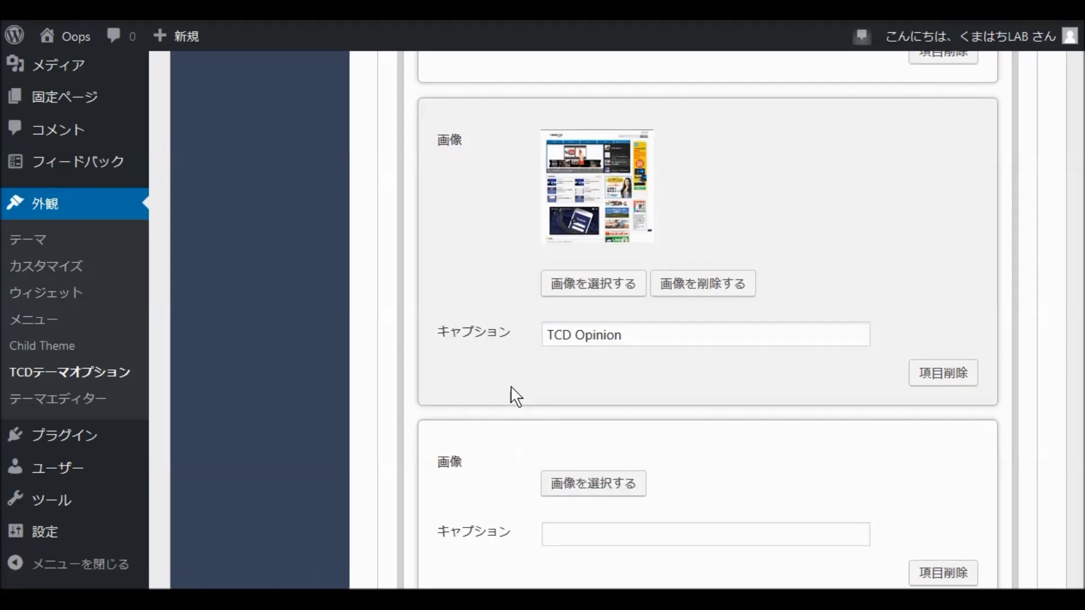
scroll(515, 395, "down", 5)
left_click(594, 209)
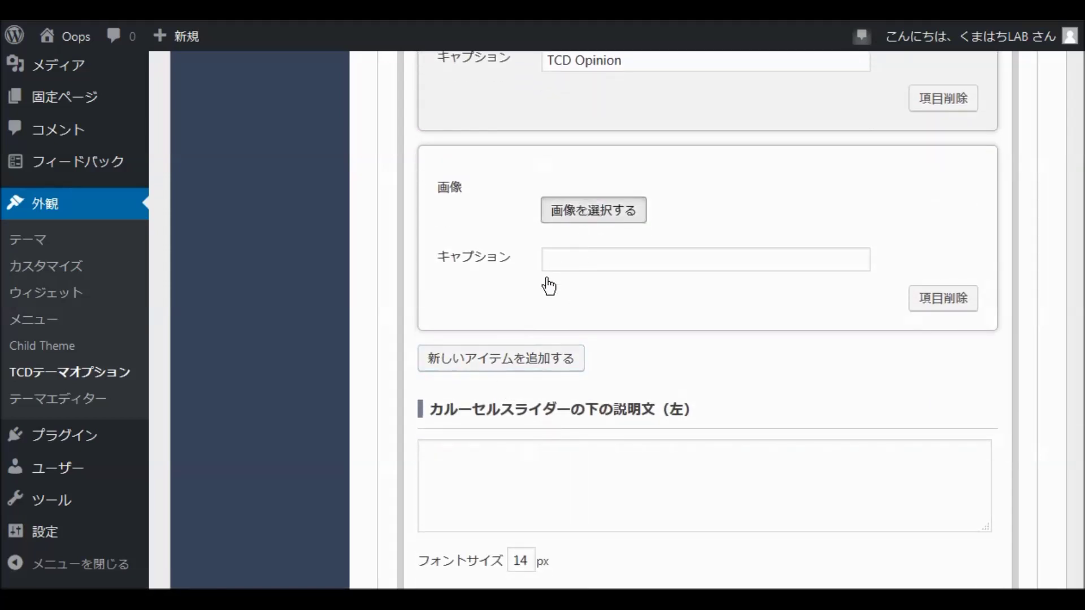
scroll(551, 276, "down", 2)
left_click(558, 370)
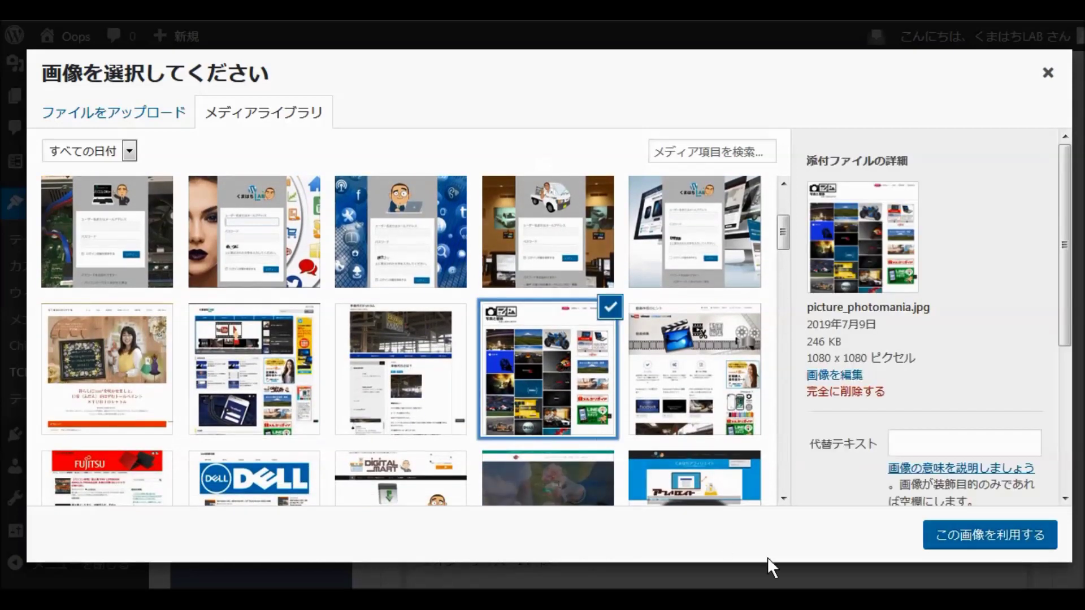
left_click(948, 547)
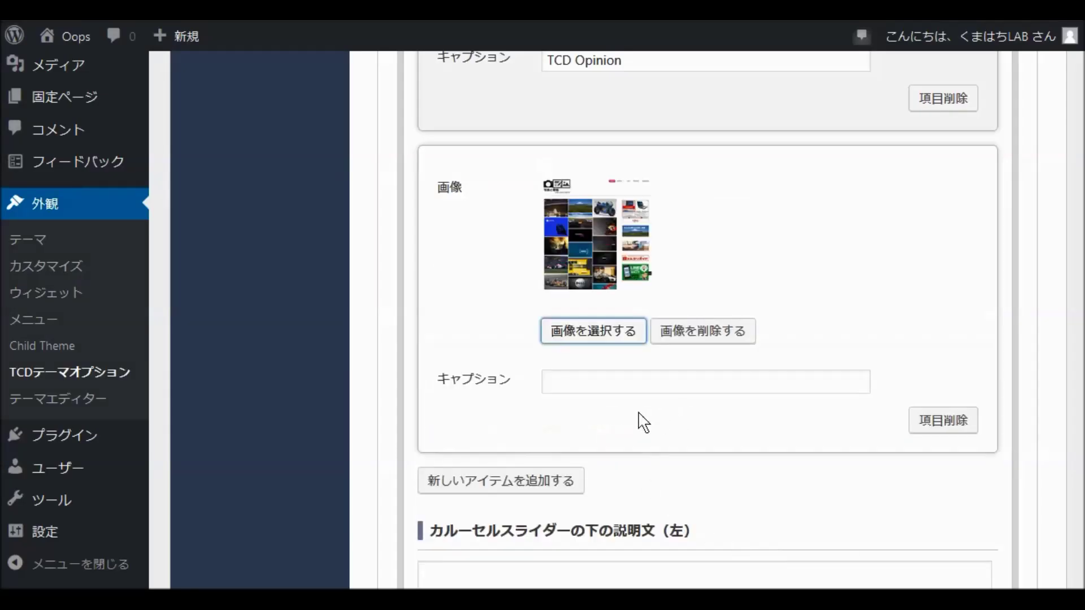
left_click(574, 380)
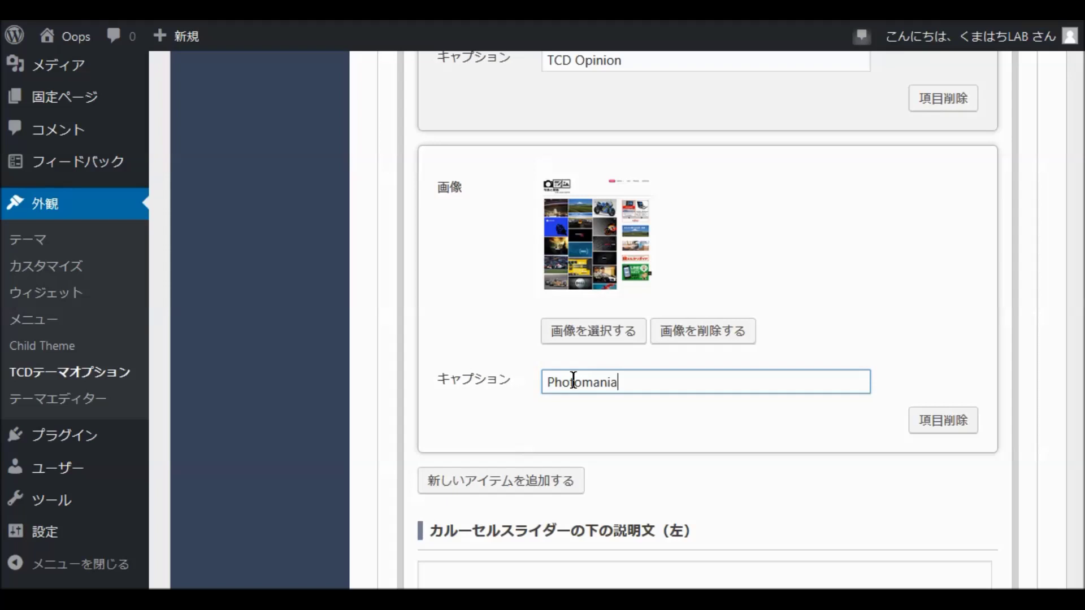
Add a fourth carousel item with the image movie_lightning.jpg and the caption Lightning
left_click(542, 487)
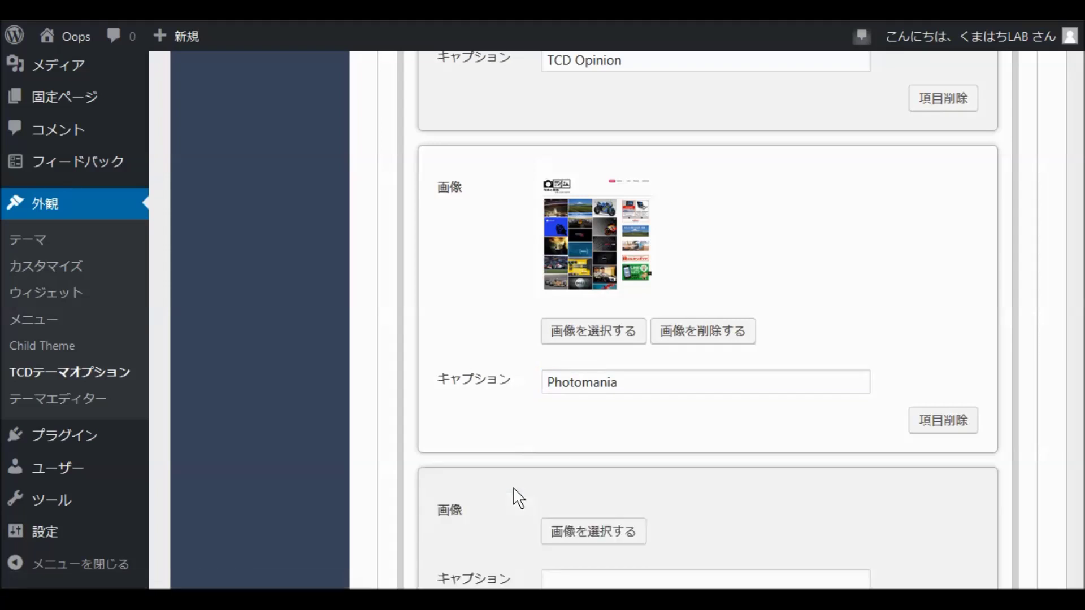
scroll(573, 466, "down", 5)
left_click(592, 253)
scroll(600, 381, "down", 3)
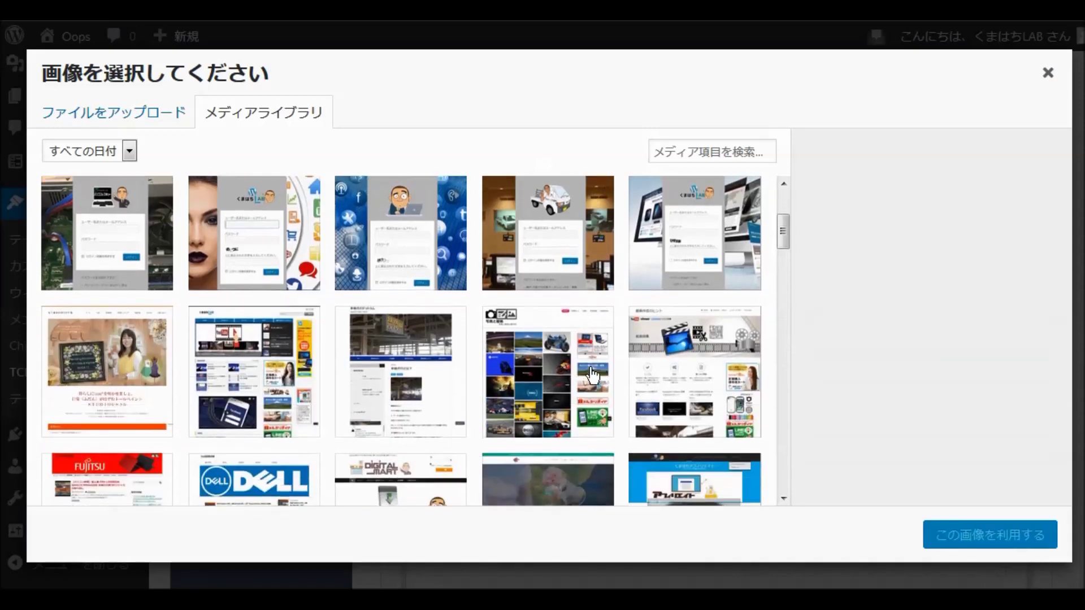
left_click(684, 399)
left_click(934, 531)
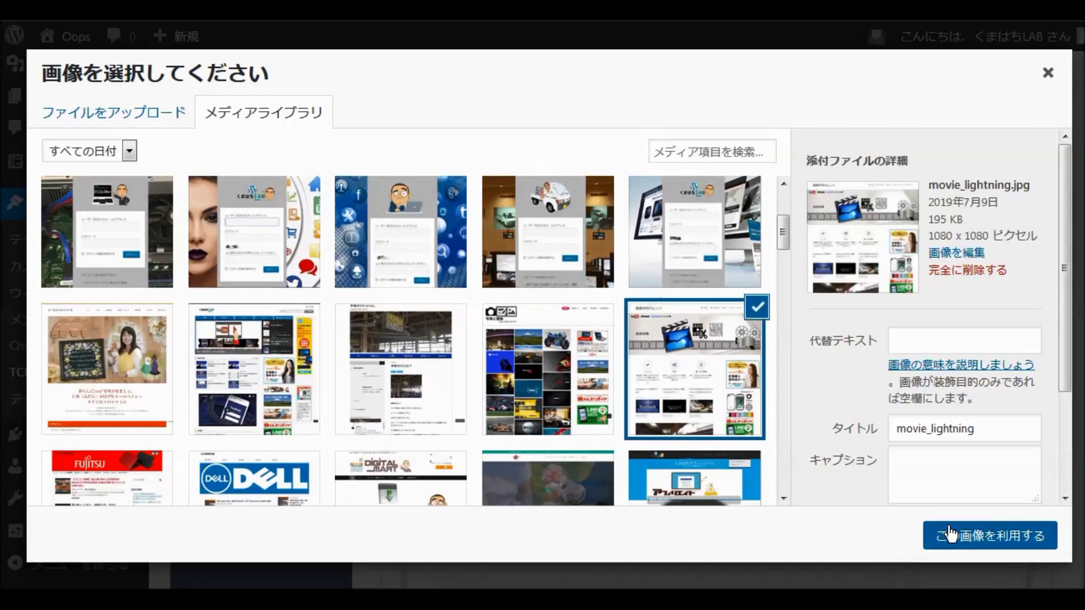
left_click(601, 429)
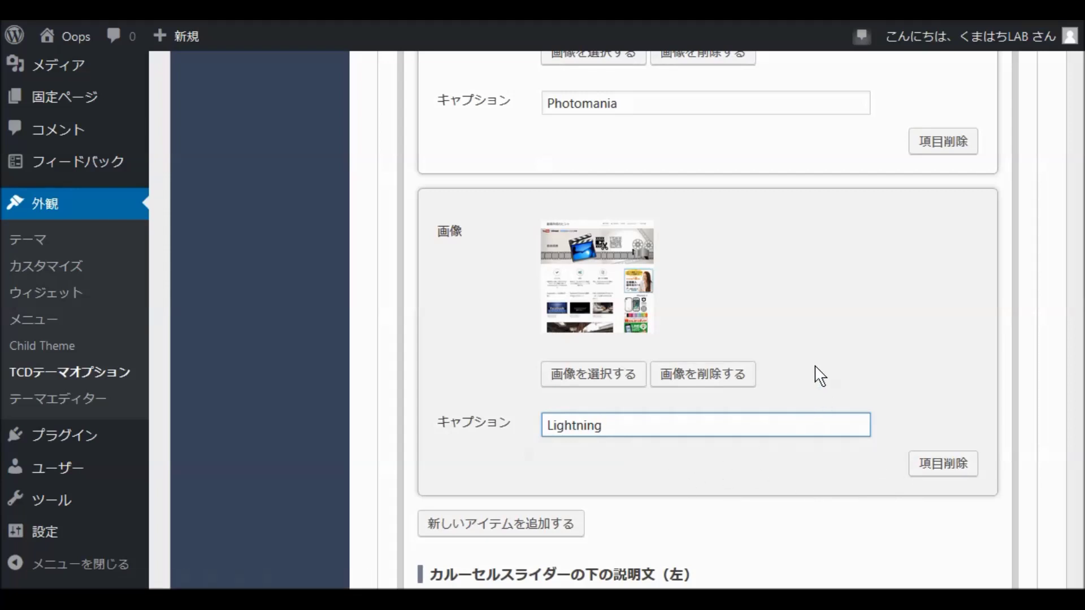
Add a fifth carousel item with the image shaken_stinger5.jpg and the caption Stinger5
scroll(813, 375, "up", 10)
scroll(807, 386, "up", 10)
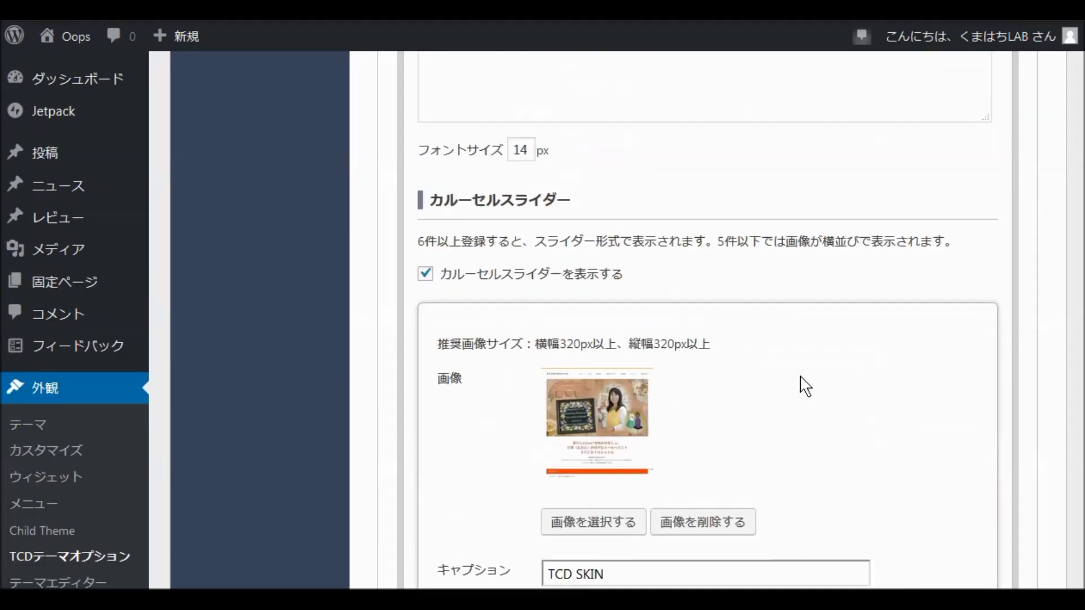
scroll(799, 378, "up", 5)
scroll(799, 388, "down", 15)
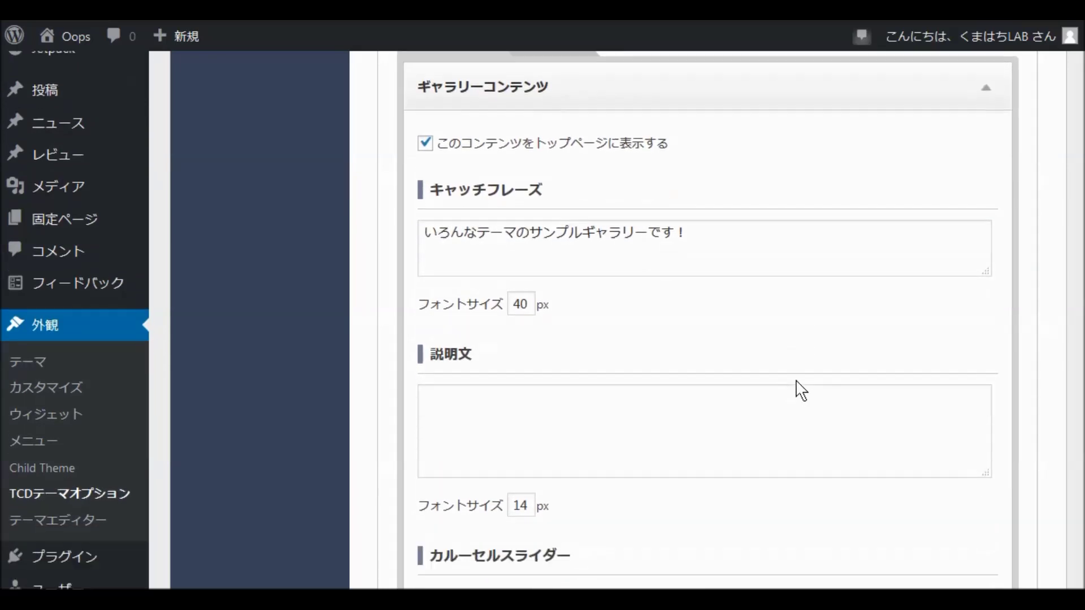
scroll(729, 387, "down", 10)
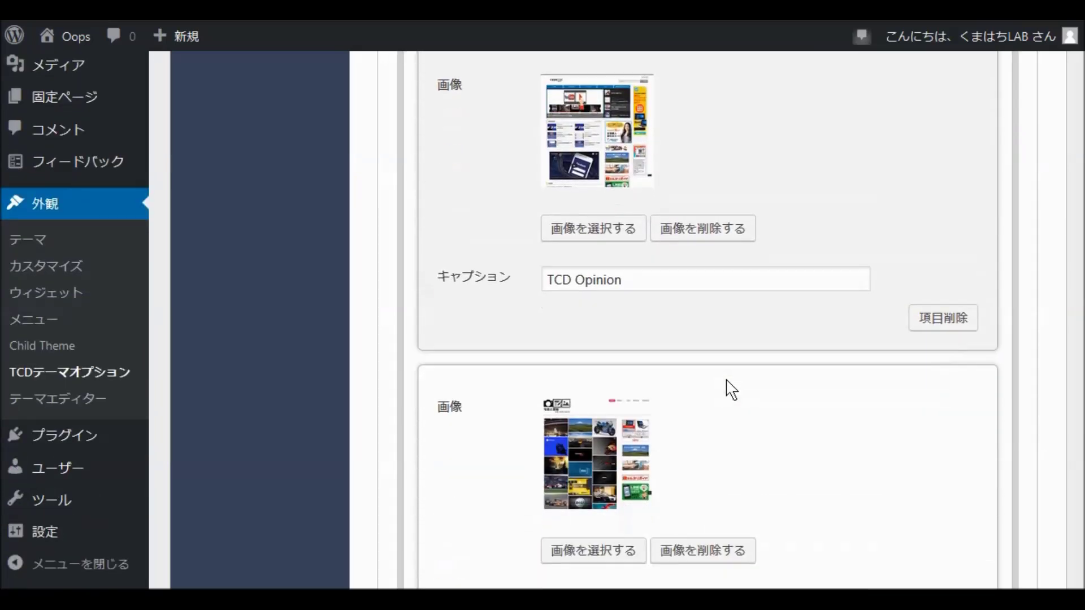
scroll(726, 380, "down", 5)
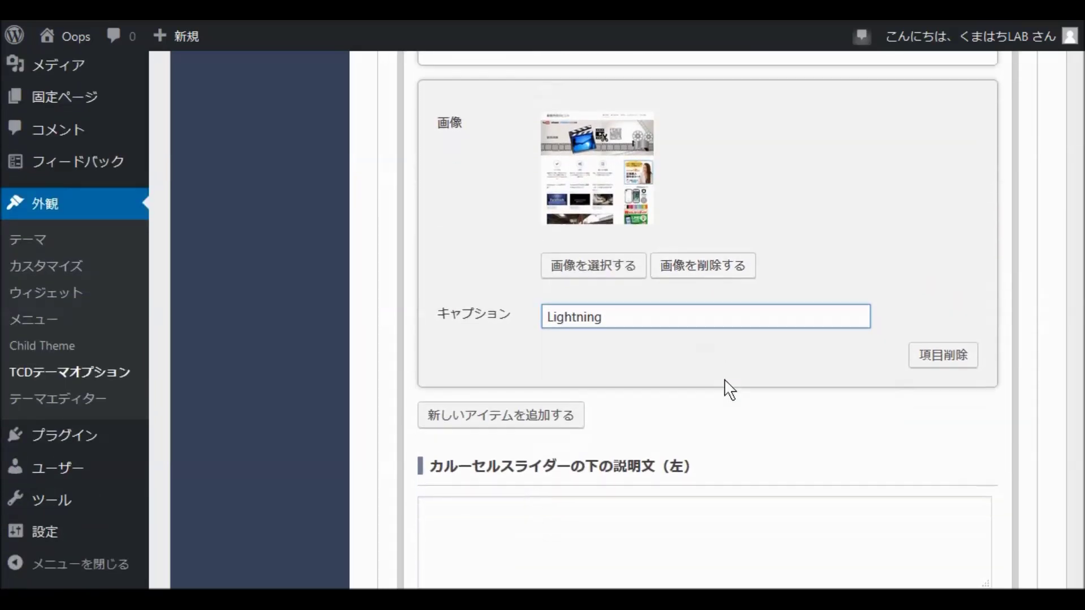
left_click(504, 382)
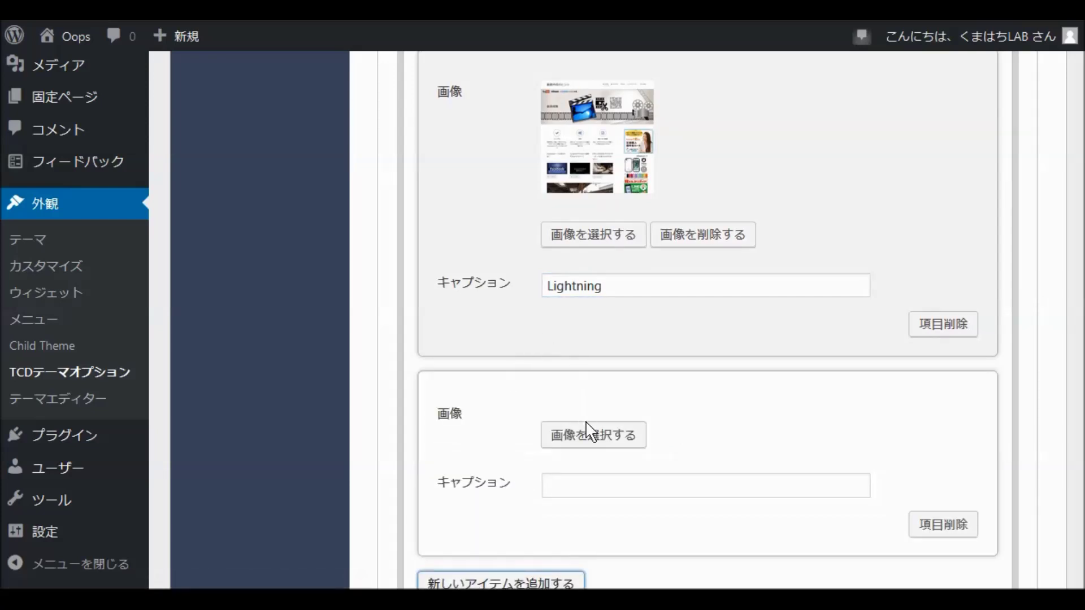
left_click(551, 235)
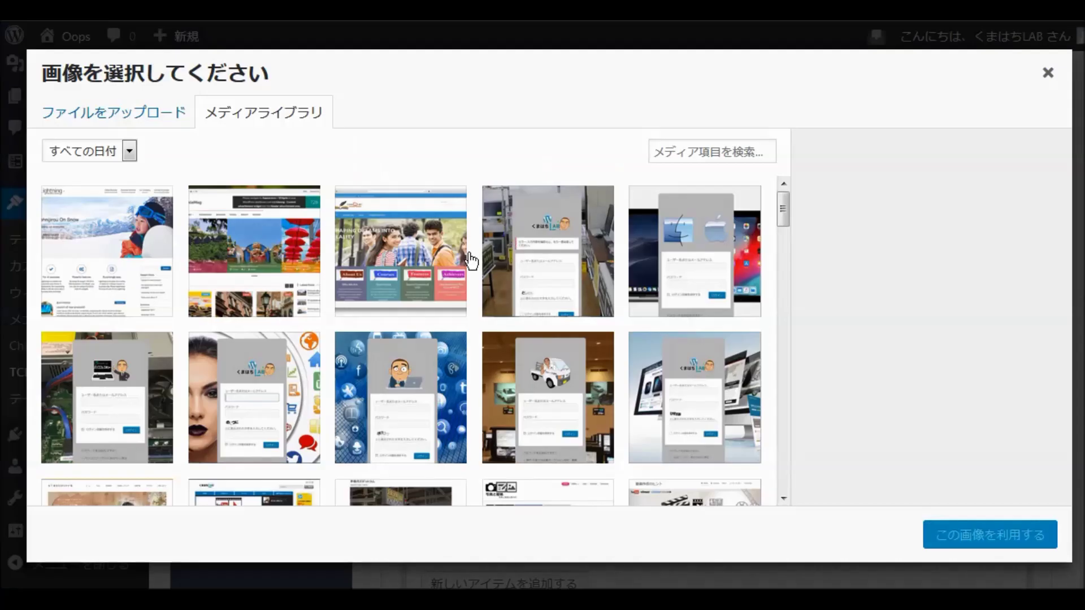
scroll(469, 261, "down", 3)
scroll(469, 261, "down", 3)
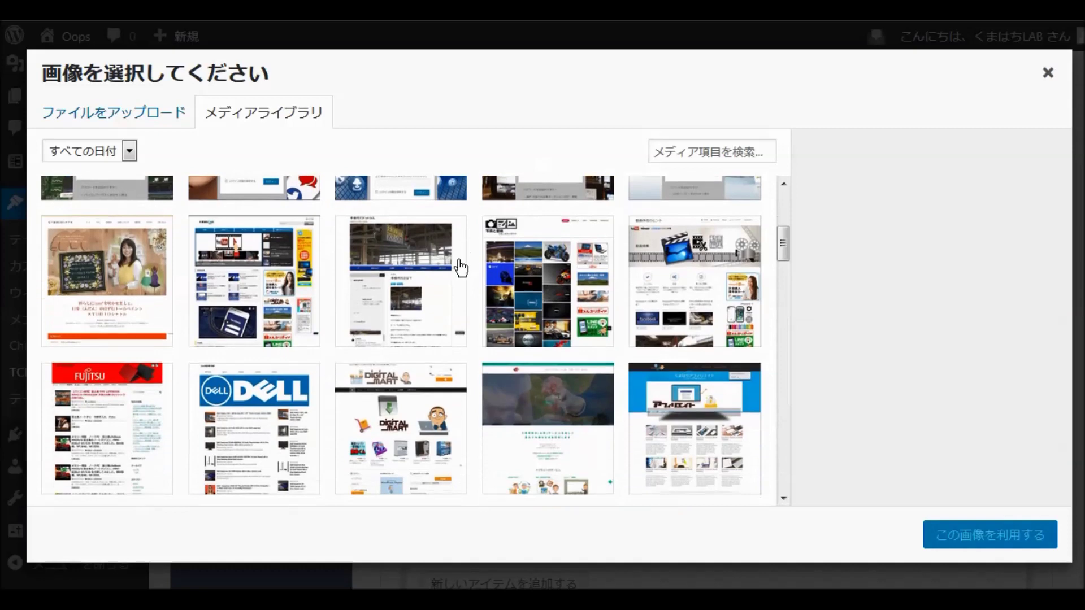
left_click(409, 334)
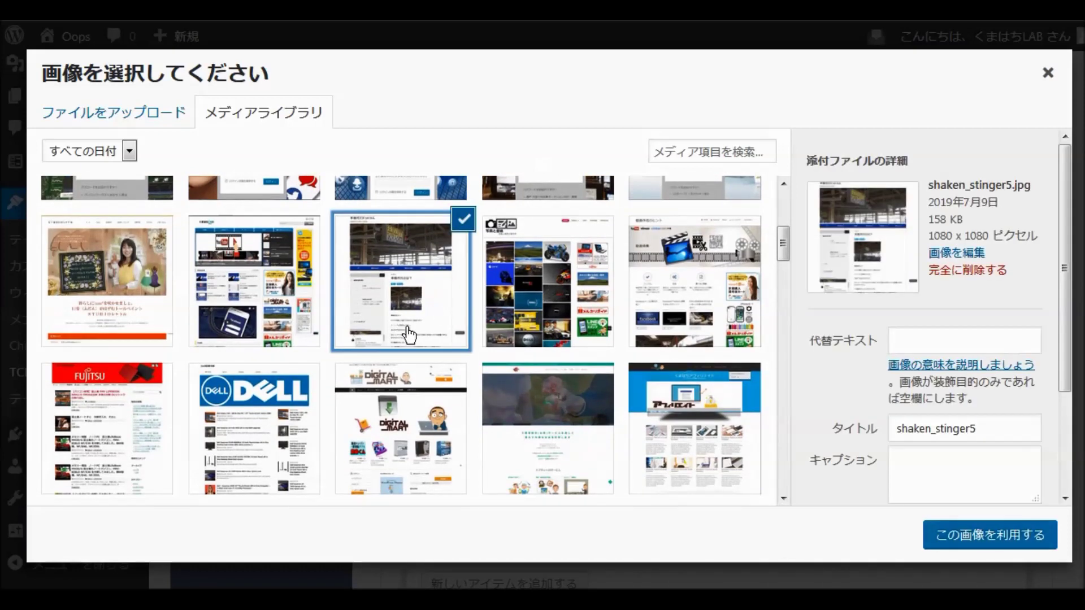
left_click(956, 538)
scroll(678, 396, "down", 3)
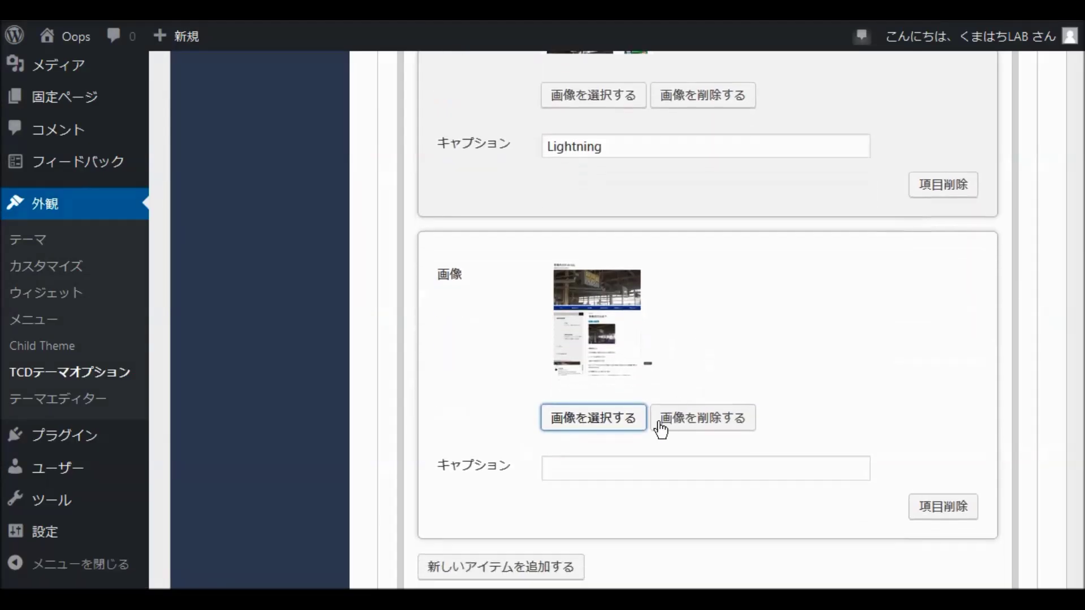
left_click(598, 472)
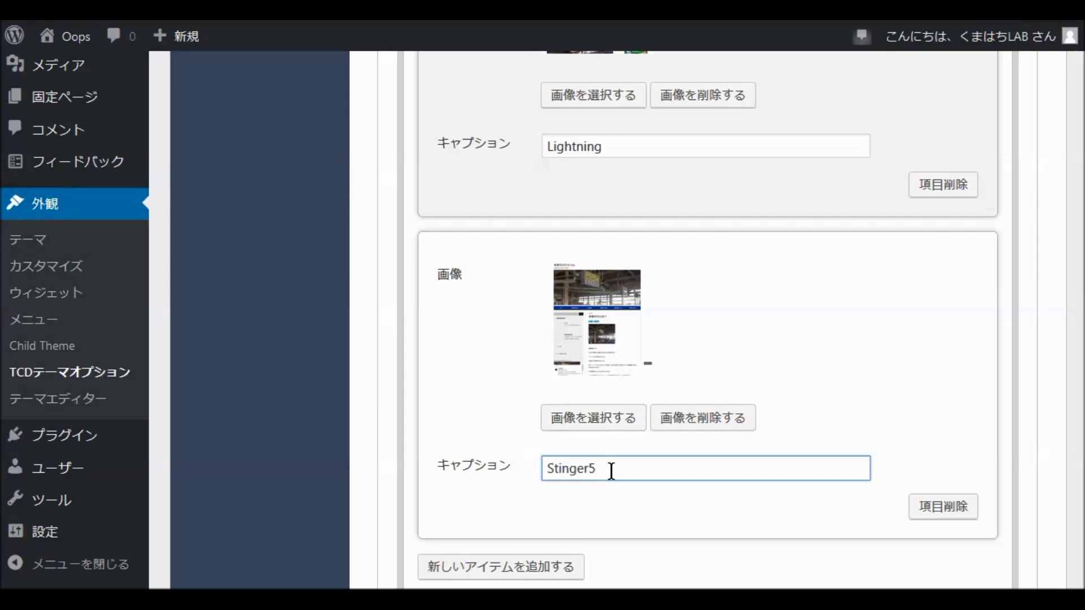
Add a sixth carousel item with the Dell site screenshot as its image and the caption Stinger8
scroll(624, 395, "down", 6)
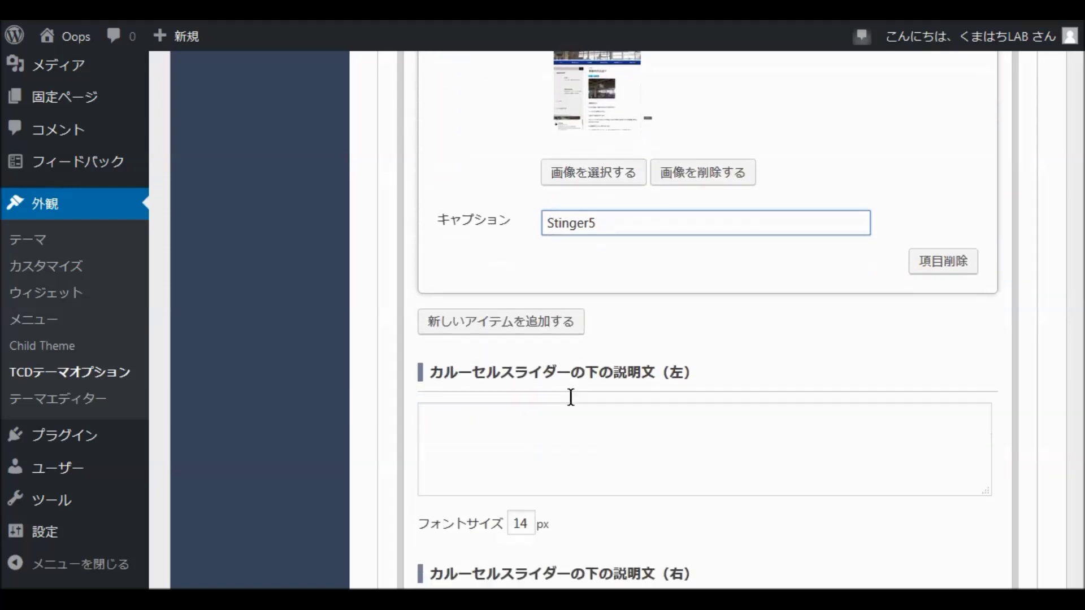
left_click(496, 290)
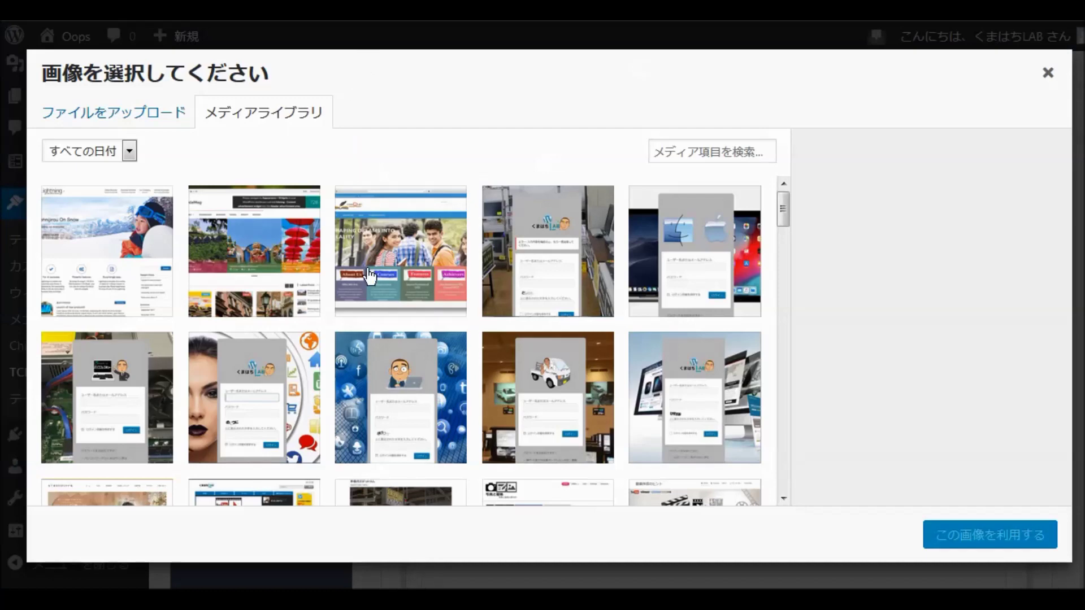
scroll(443, 386, "down", 5)
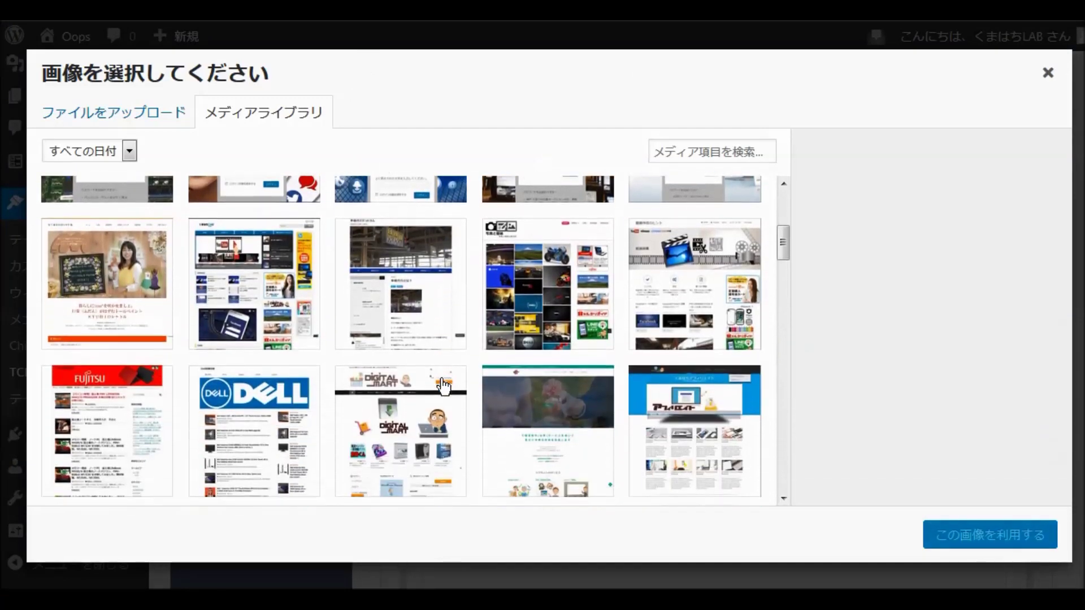
scroll(407, 379, "down", 2)
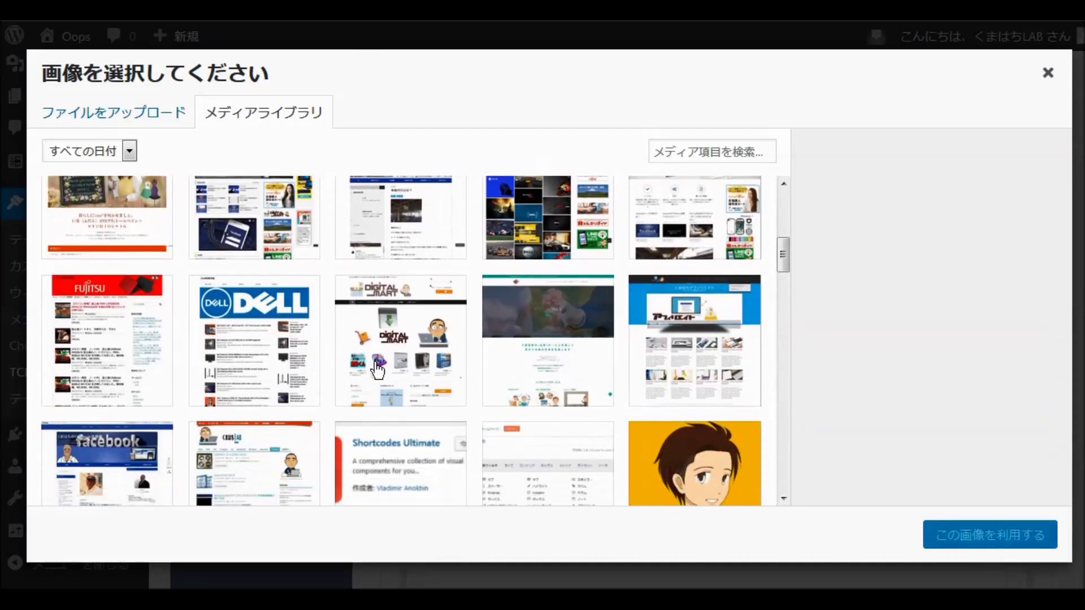
left_click(266, 361)
left_click(954, 537)
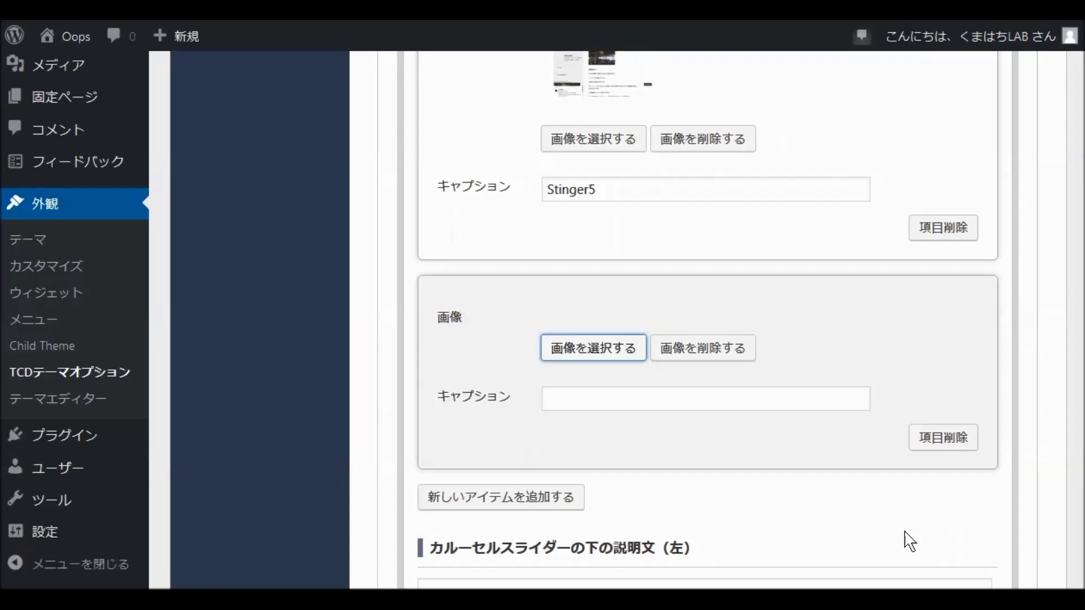
left_click(580, 515)
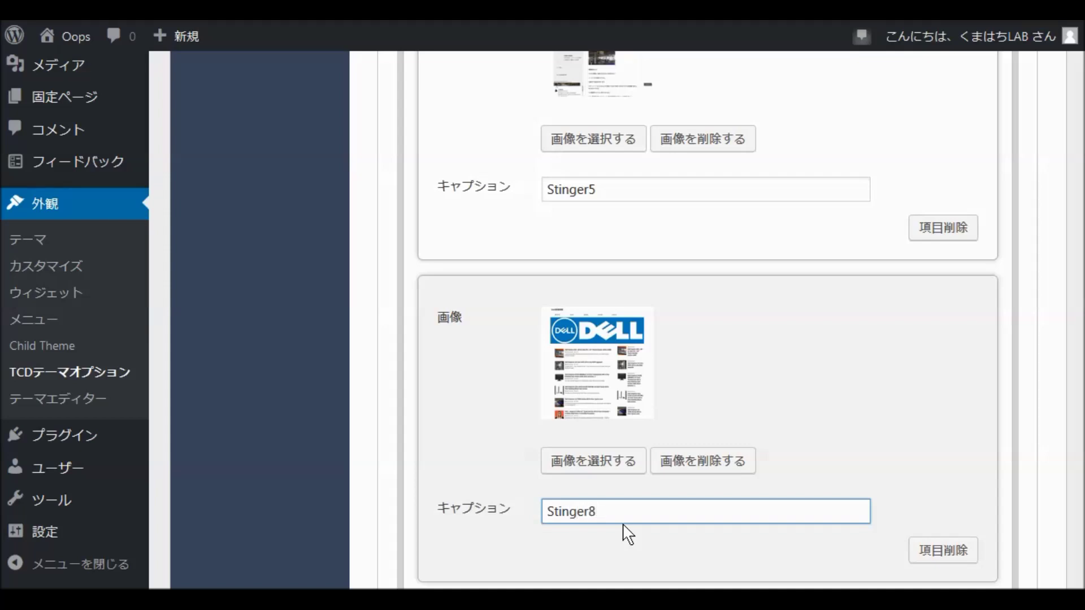
Add a seventh carousel item with the image fmv_simplicity2.jpg and the caption Simplicity2
scroll(644, 390, "down", 5)
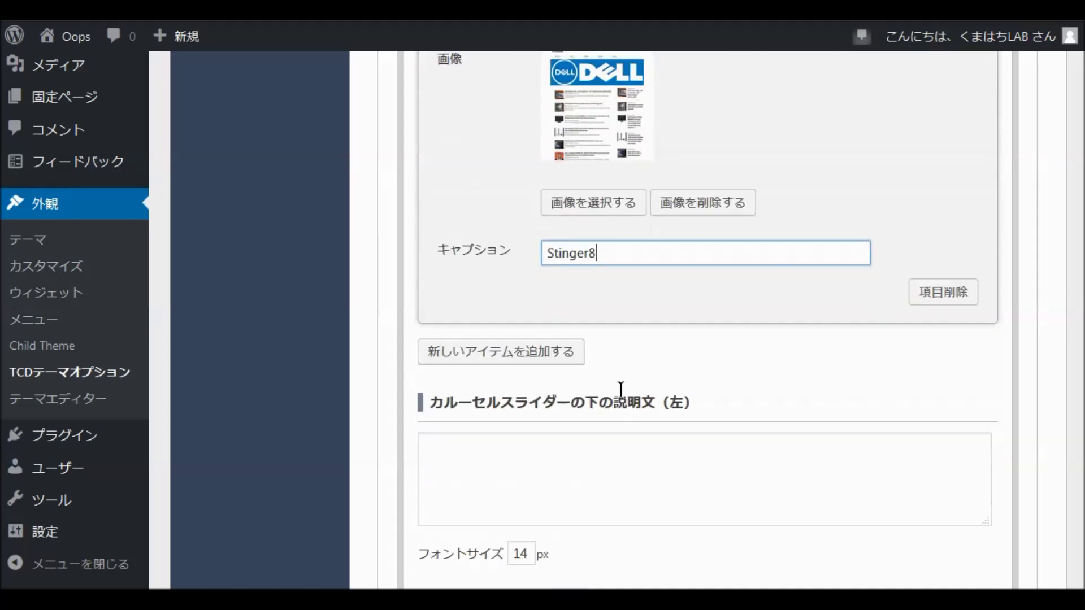
left_click(505, 340)
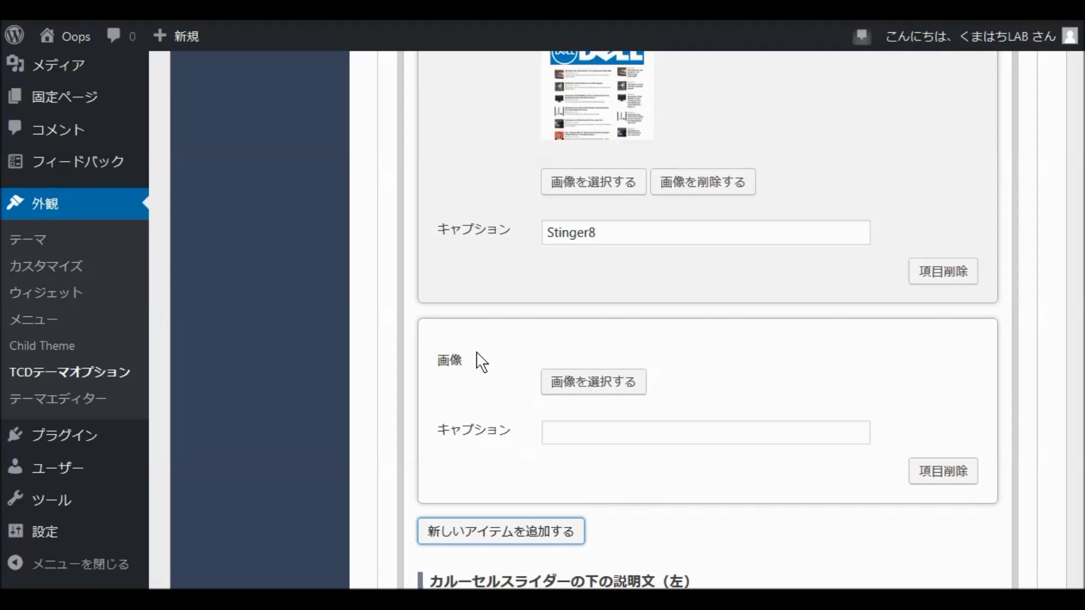
left_click(580, 390)
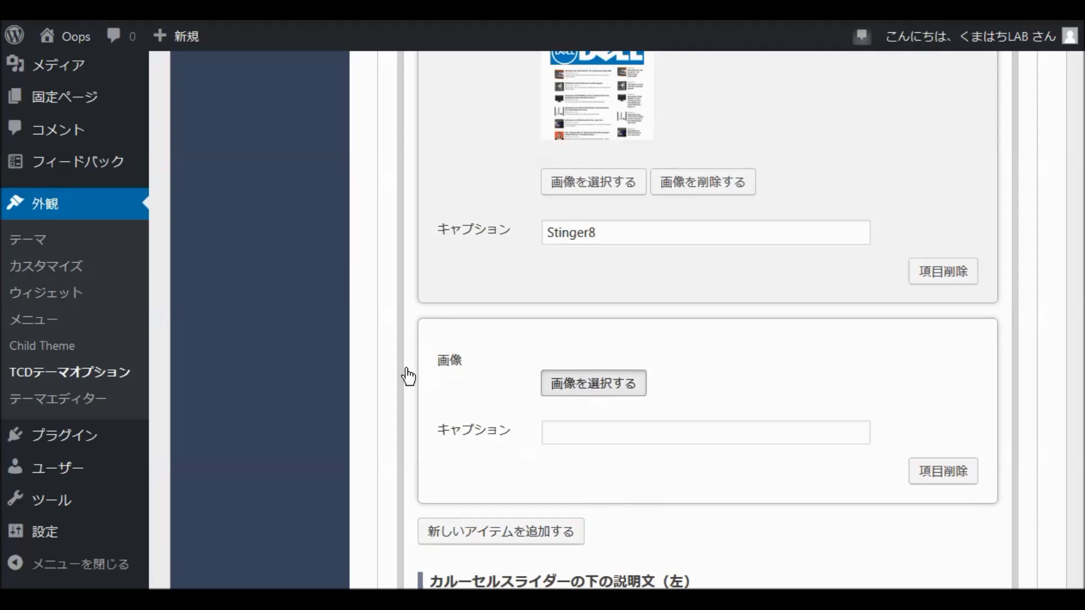
scroll(458, 347, "down", 3)
scroll(459, 347, "down", 3)
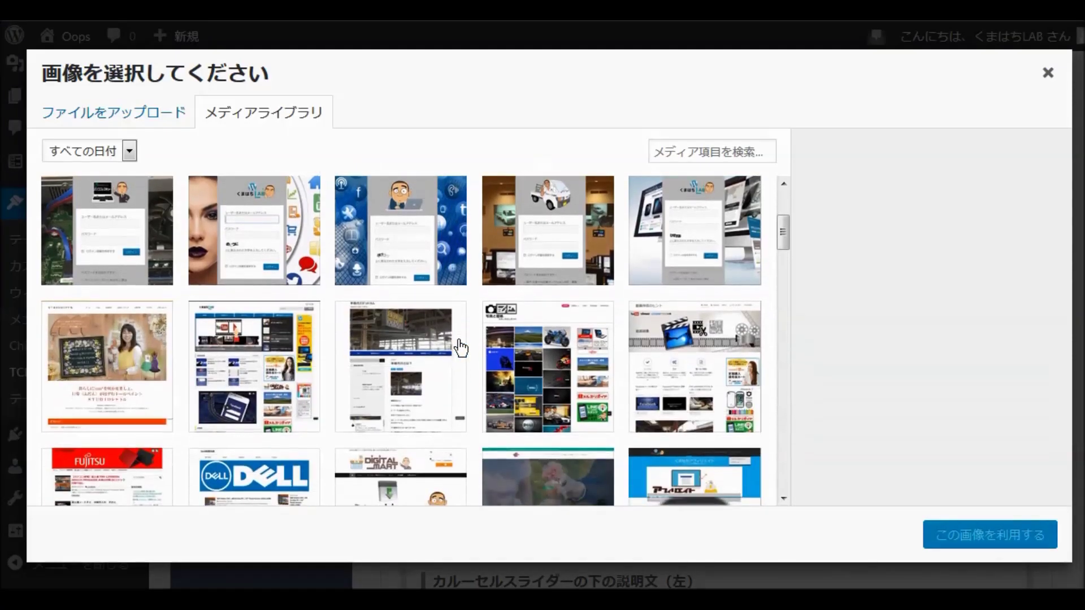
left_click(107, 427)
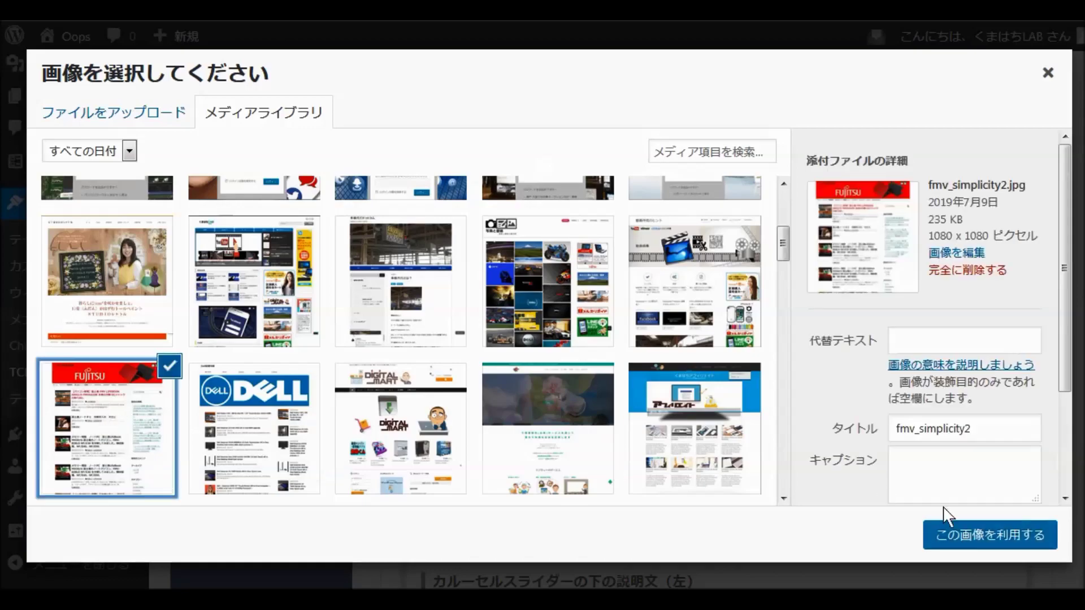
left_click(1005, 532)
left_click(592, 549)
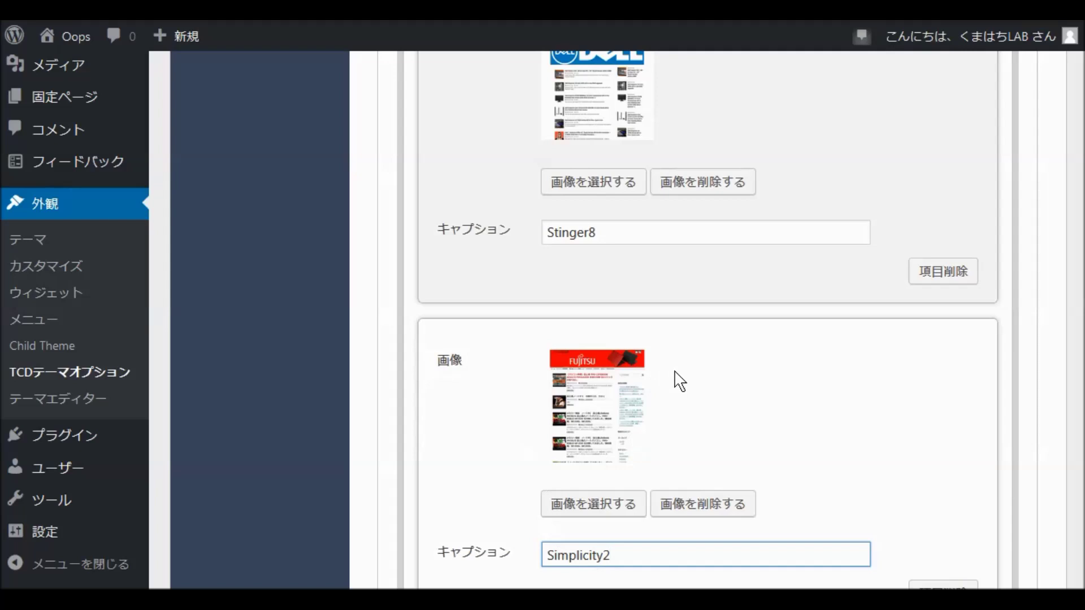
Leave the descriptions below the carousel slider empty and save the theme option settings
scroll(678, 380, "down", 6)
scroll(668, 406, "down", 6)
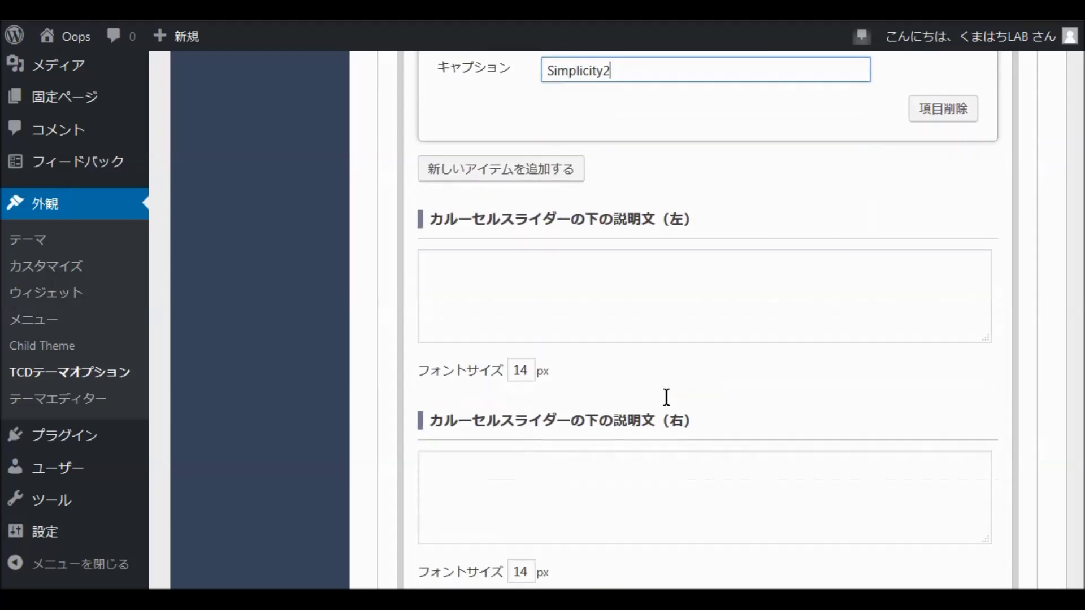
left_click(454, 414)
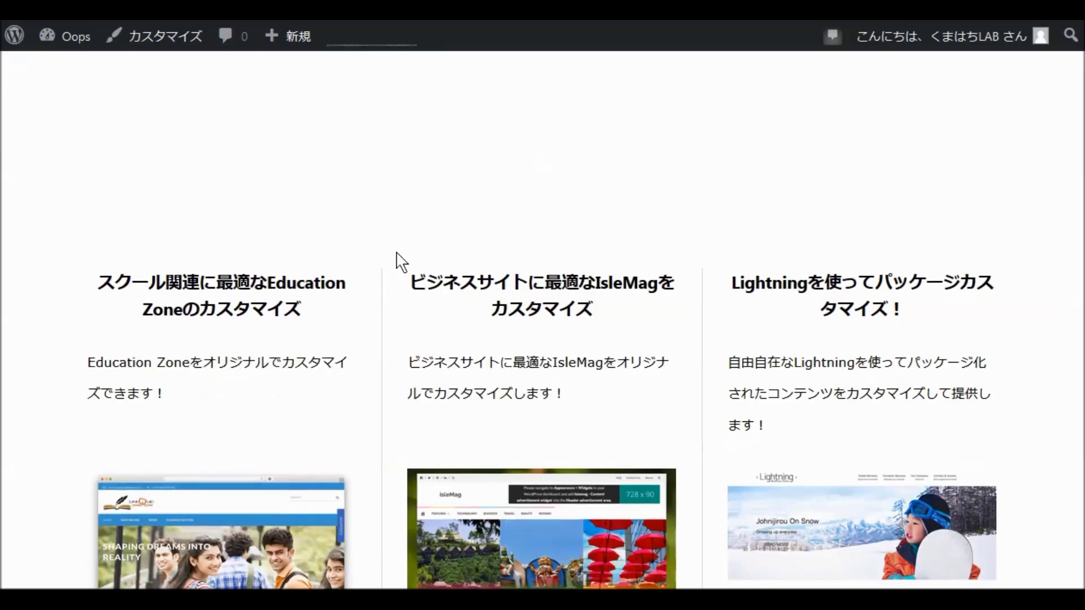
Examine the published top page from the three-box content through the gallery carousel to the footer
scroll(398, 261, "down", 3)
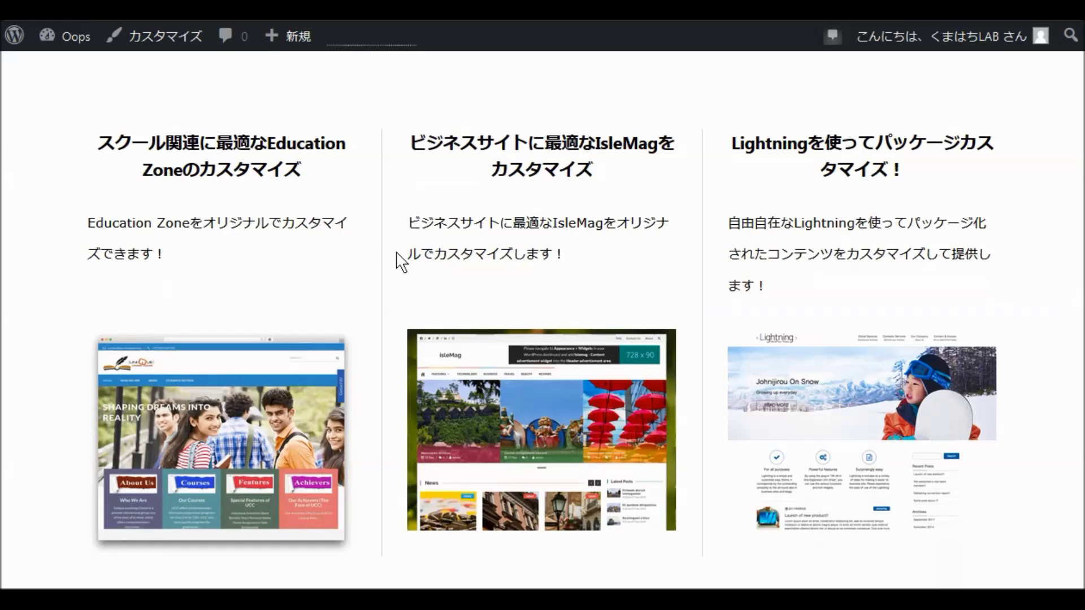
scroll(397, 261, "down", 10)
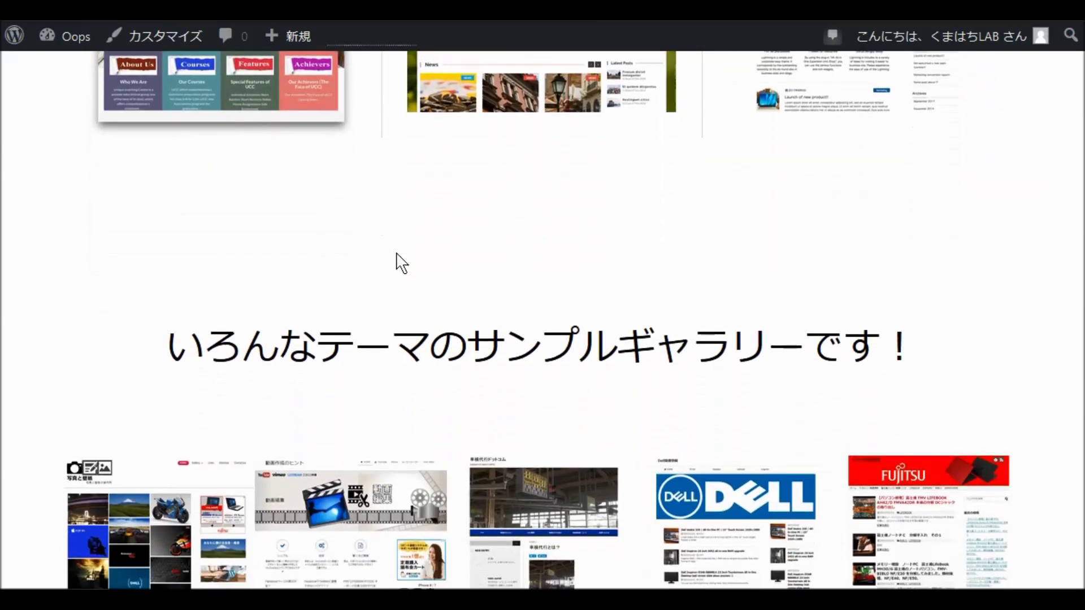
scroll(397, 261, "down", 12)
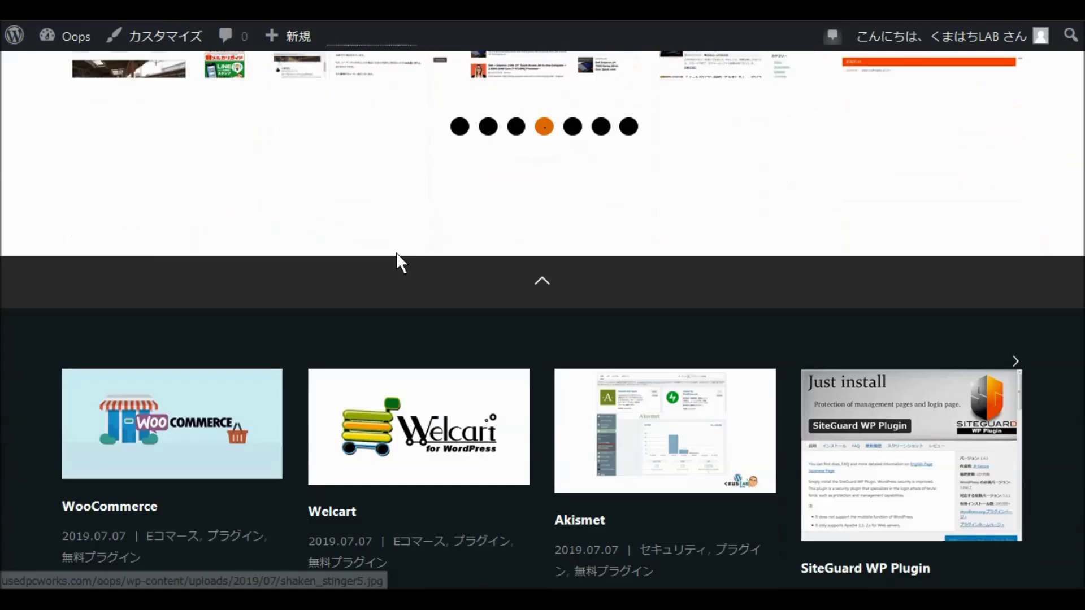
scroll(398, 260, "down", 6)
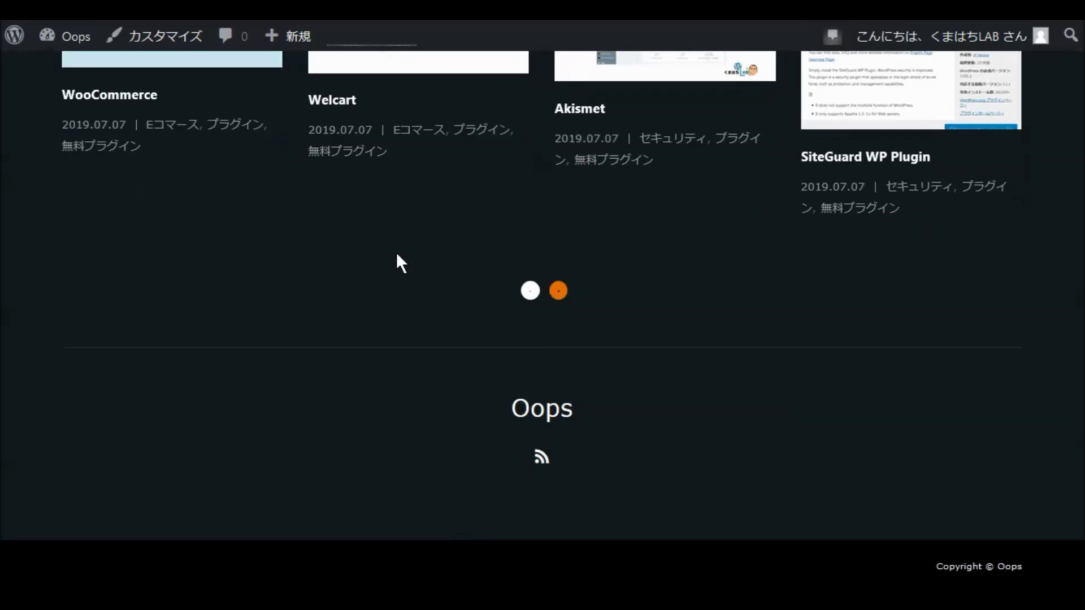
scroll(397, 260, "up", 7)
scroll(399, 259, "up", 5)
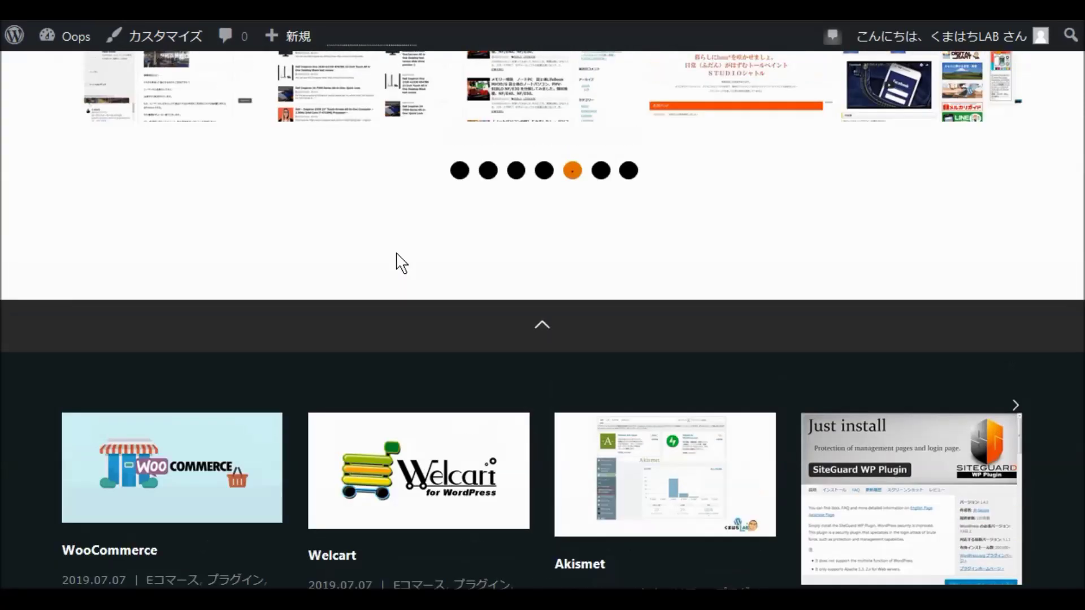
scroll(399, 261, "up", 3)
left_click(399, 261)
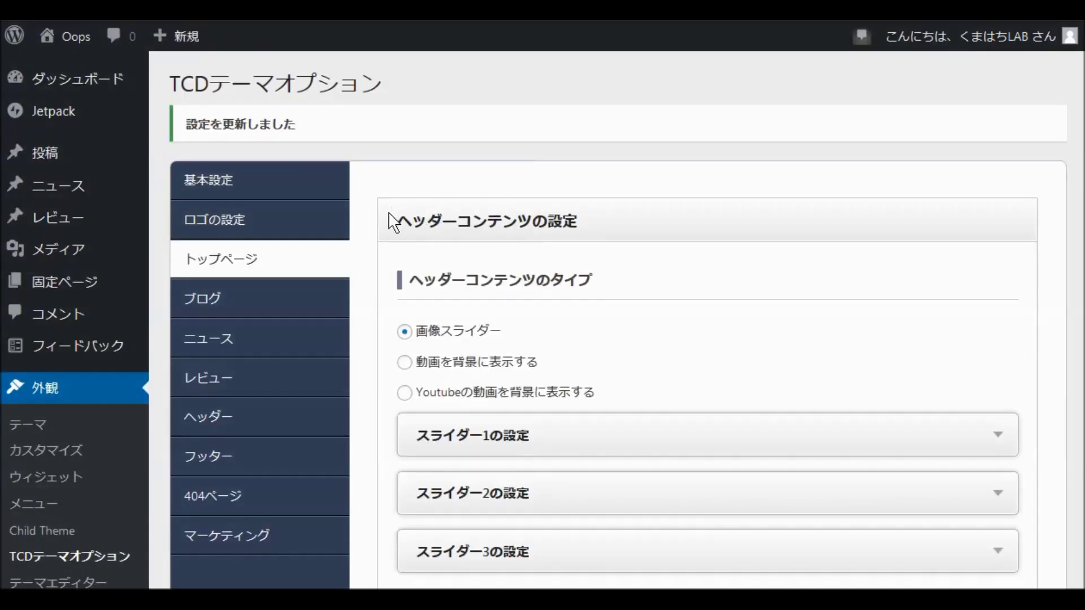
Review the top page theme options from the header content settings through the news ticker to the content builder
scroll(446, 283, "down", 3)
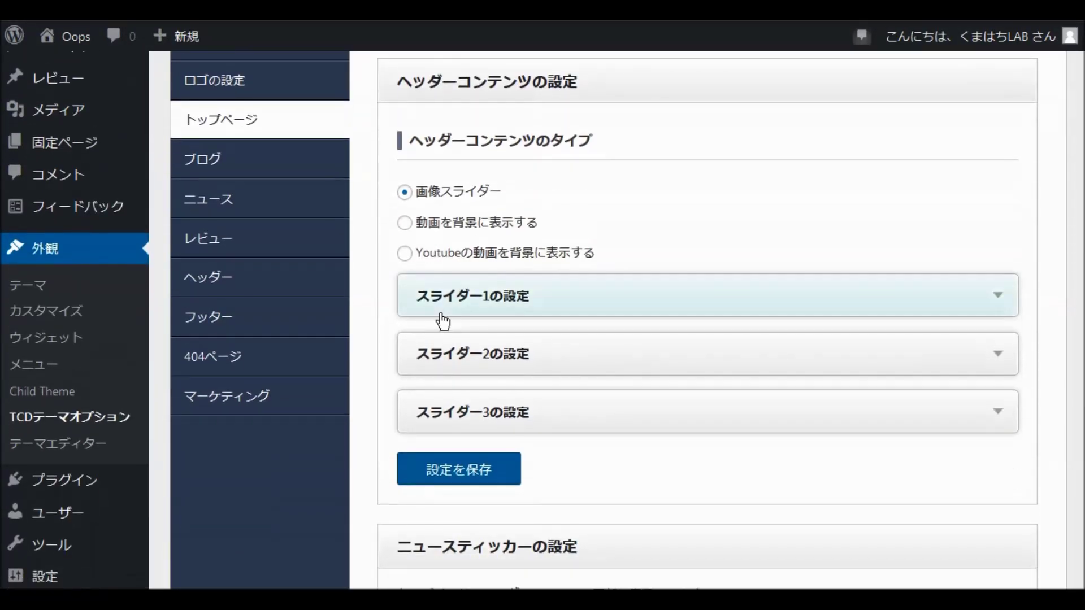
scroll(700, 339, "down", 5)
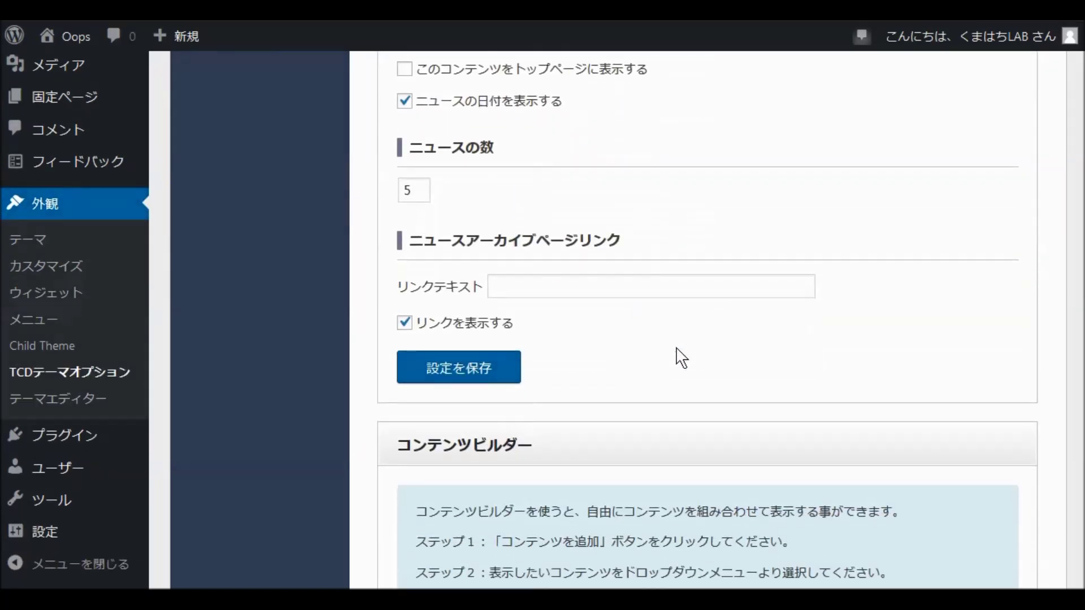
scroll(681, 358, "down", 10)
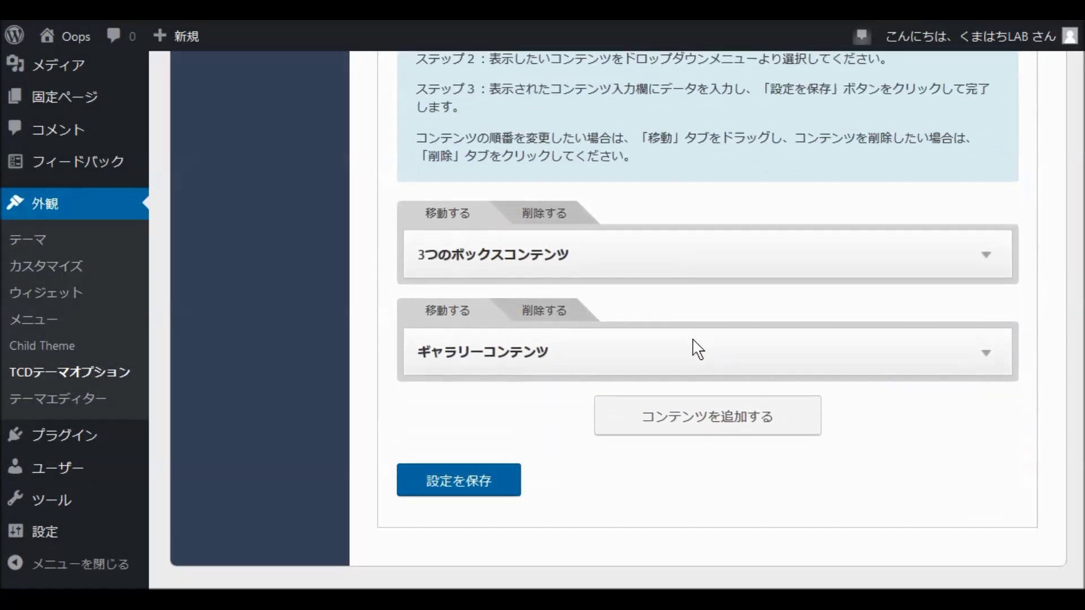
scroll(731, 322, "up", 9)
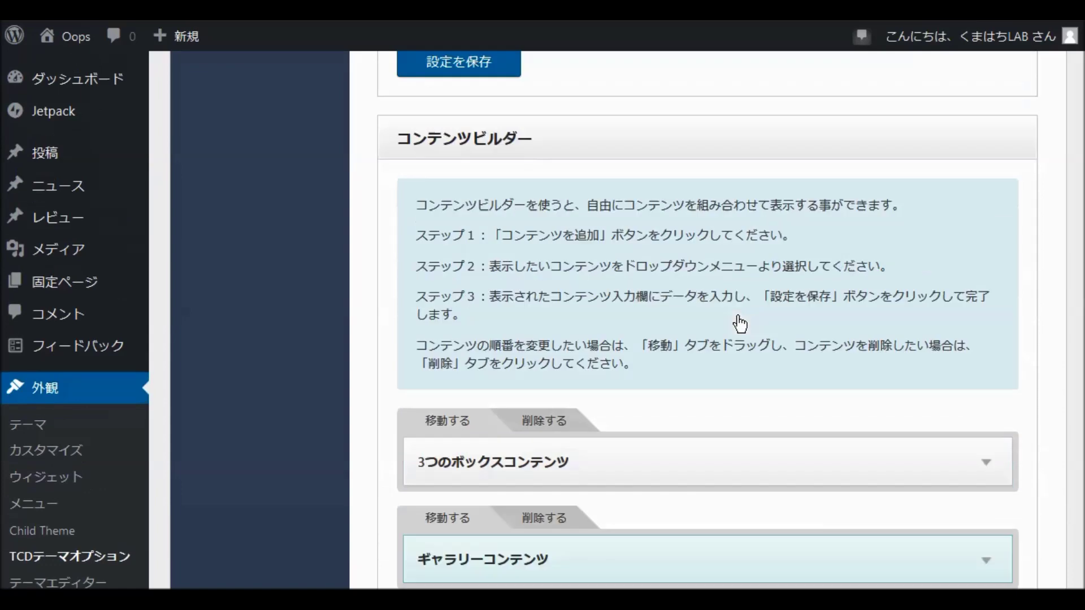
scroll(778, 326, "up", 9)
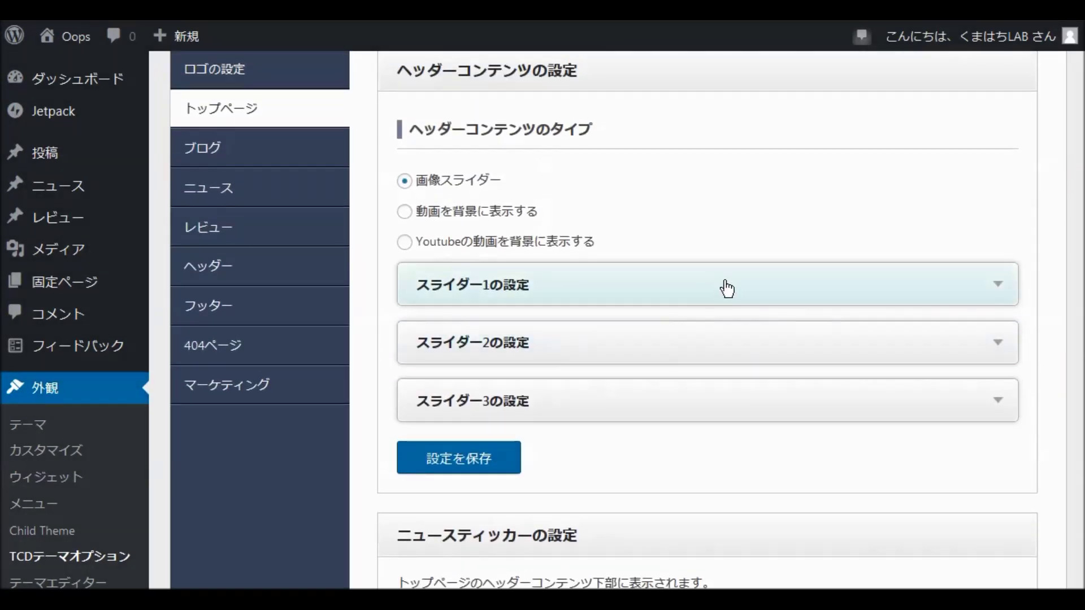
Expand the Slider 1 settings and look through the media library for a background image
left_click(727, 288)
scroll(650, 321, "down", 5)
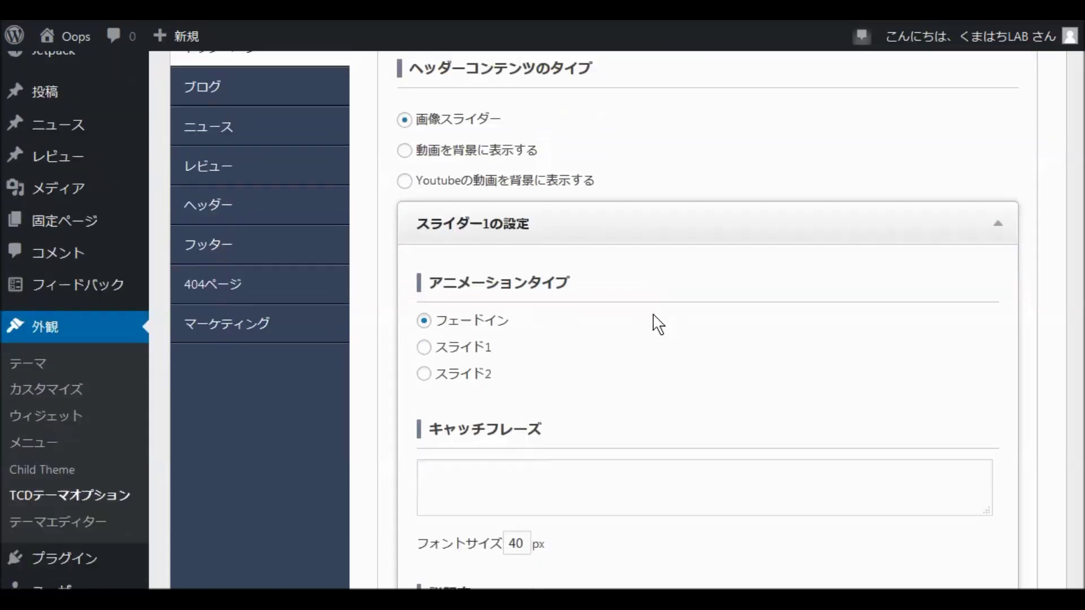
scroll(658, 314, "down", 7)
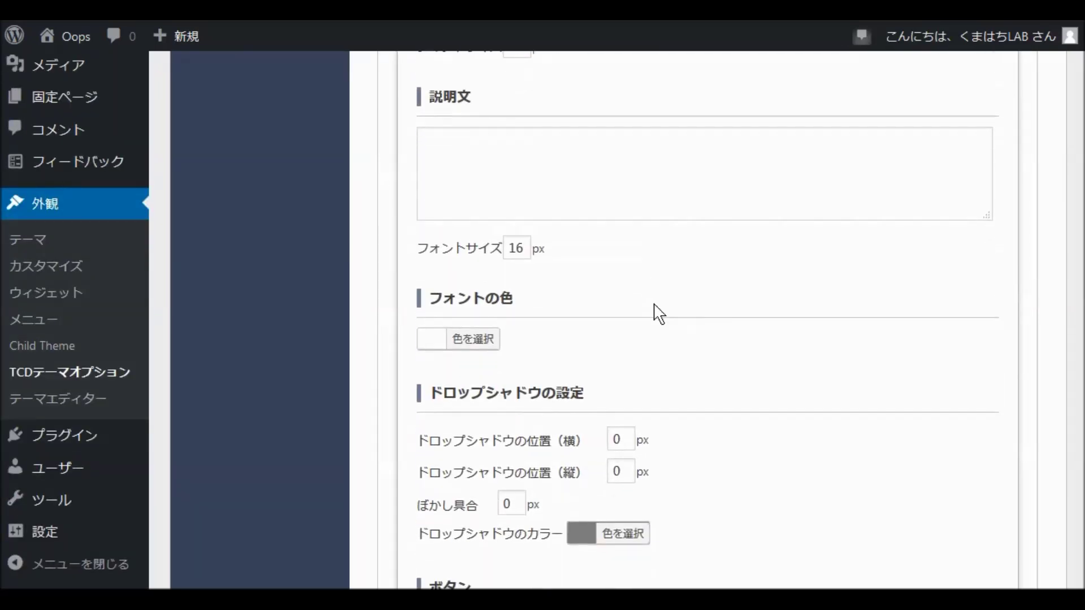
scroll(661, 311, "down", 12)
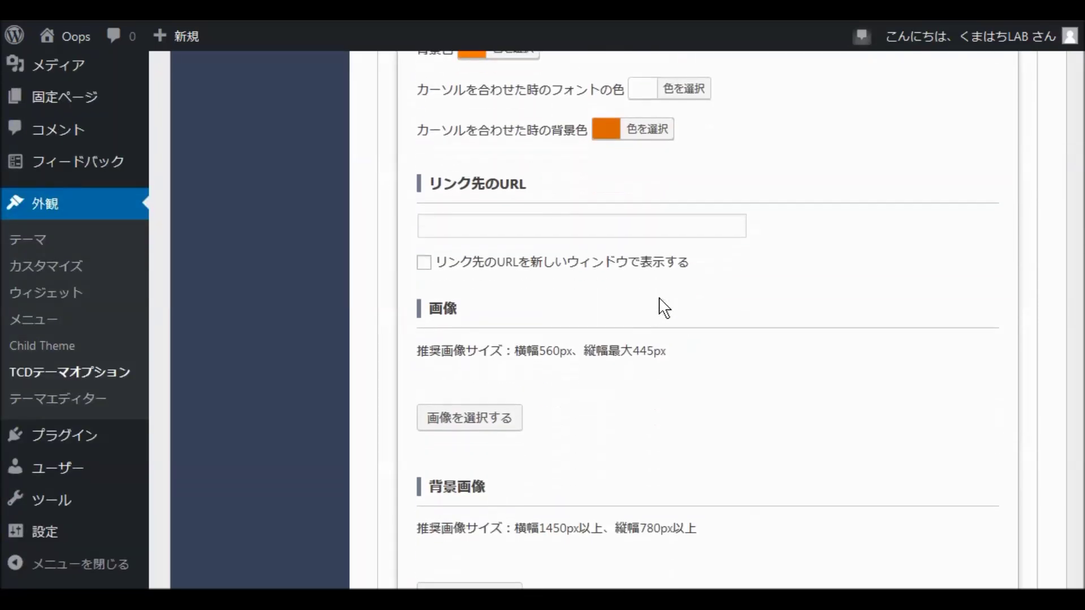
scroll(664, 307, "down", 1)
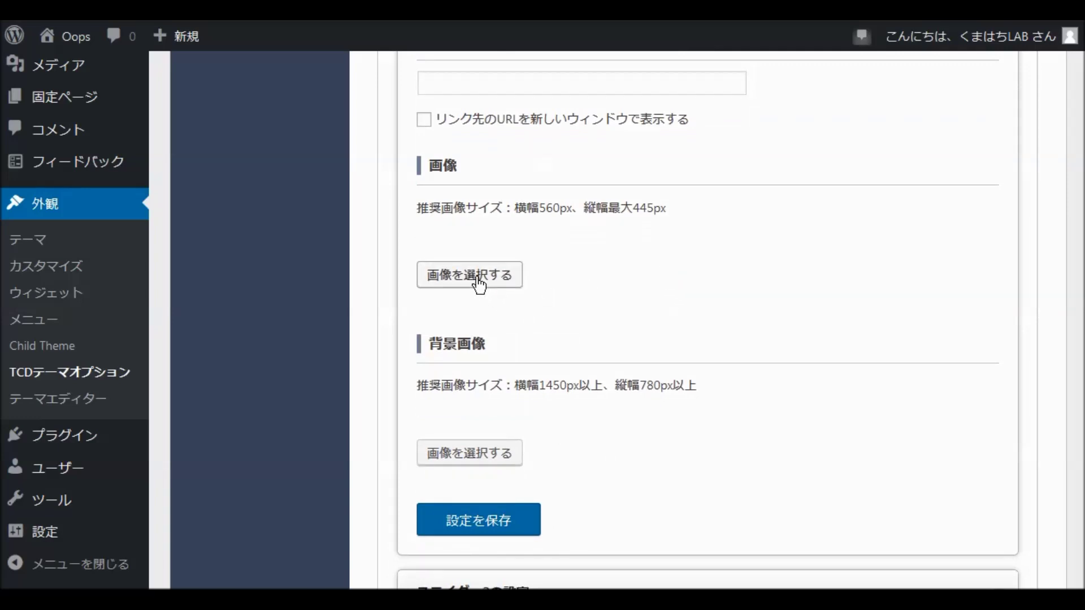
left_click(489, 459)
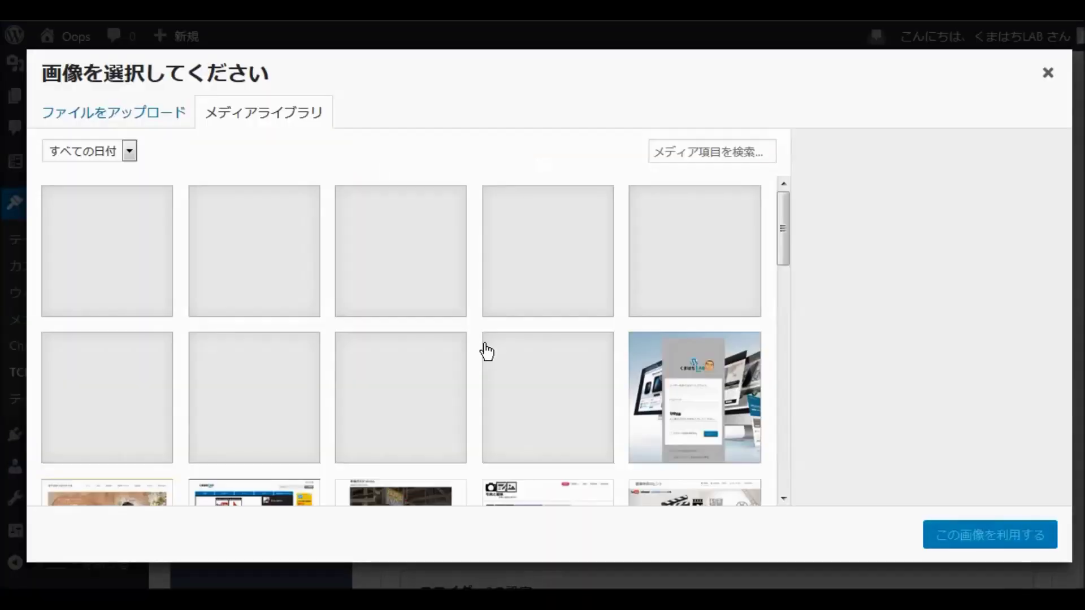
scroll(541, 323, "down", 8)
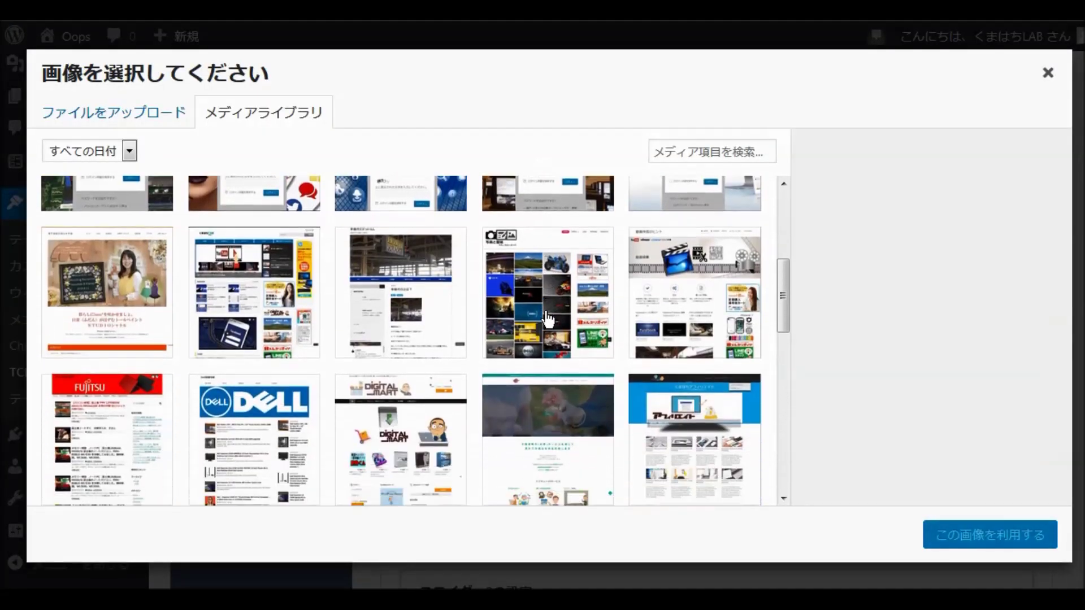
scroll(547, 320, "down", 6)
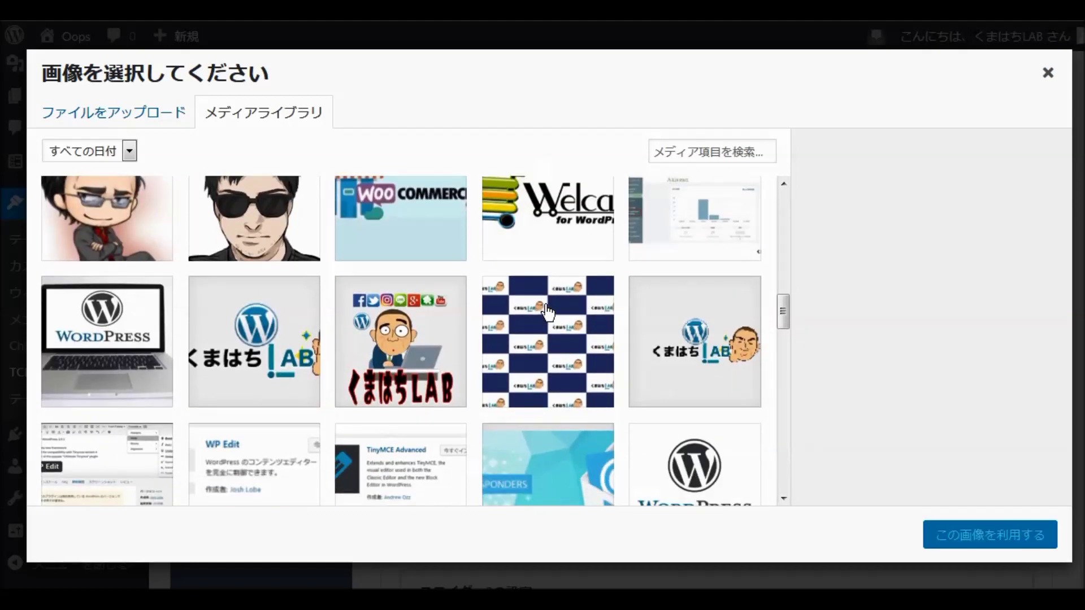
scroll(547, 311, "up", 10)
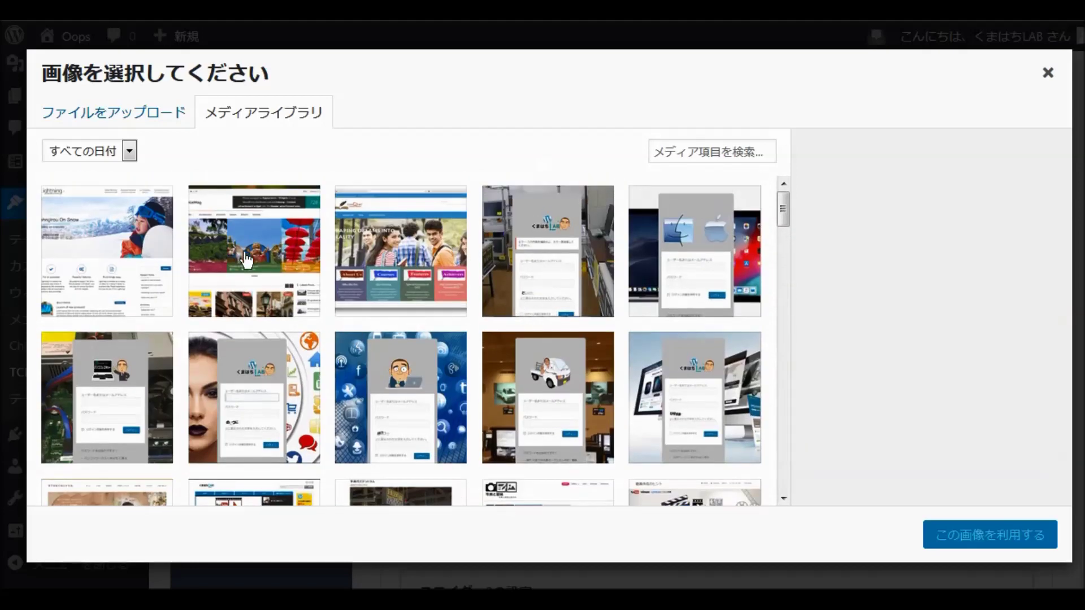
Switch the background image selection to file upload and open the Oops folder inside the theme pictures folder
left_click(161, 131)
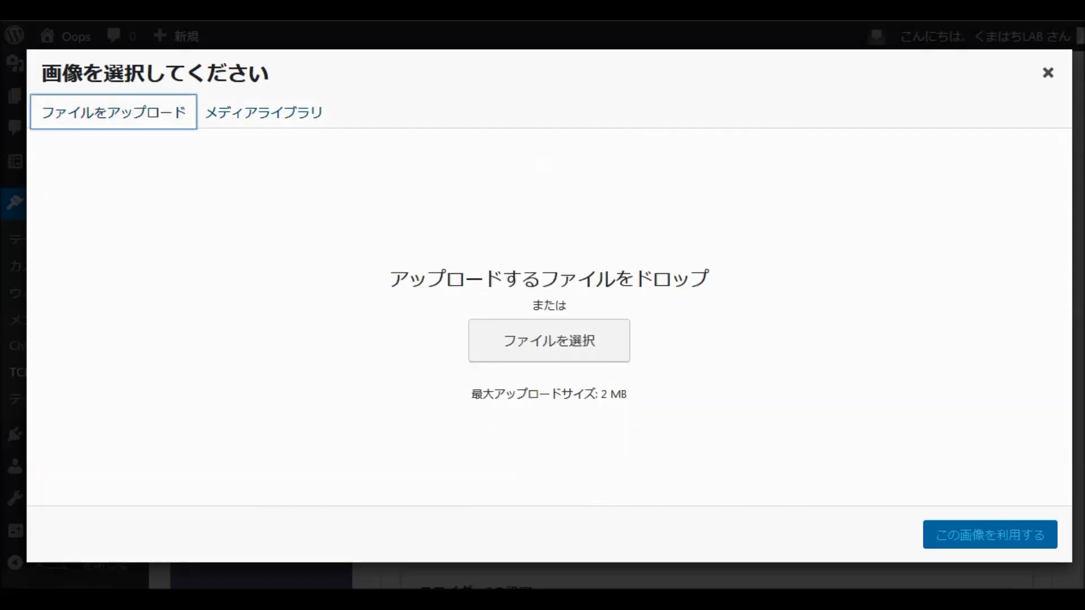
right_click(175, 587)
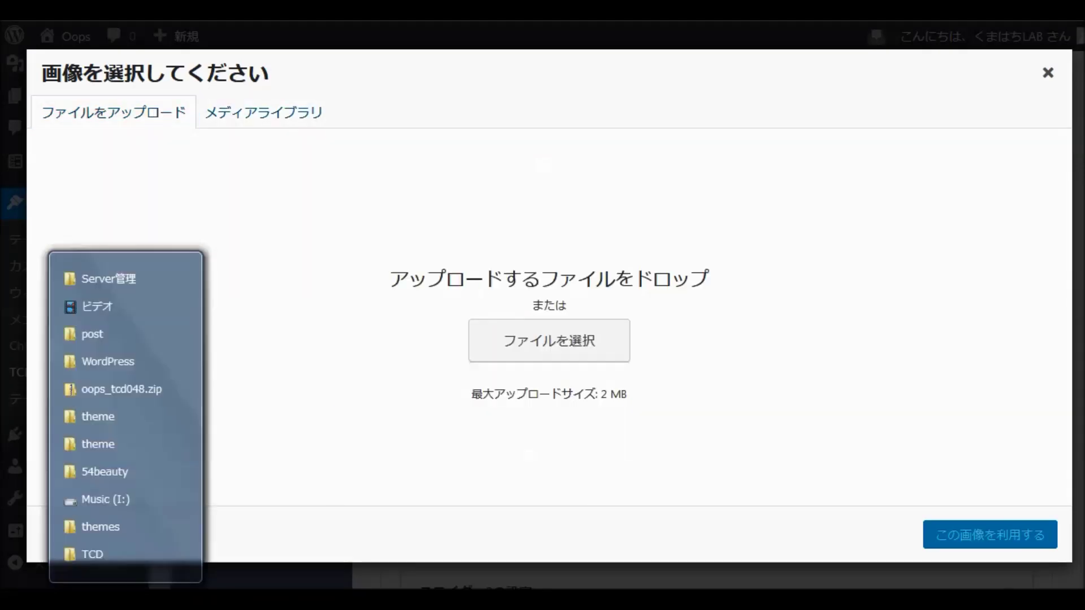
left_click(104, 409)
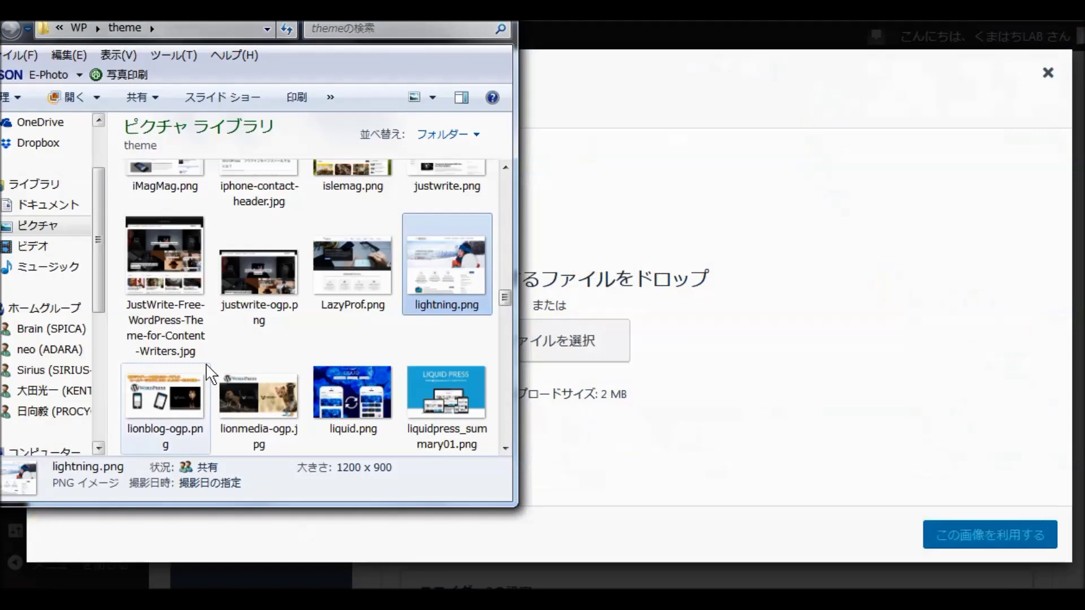
scroll(342, 280, "up", 5)
scroll(346, 282, "up", 3)
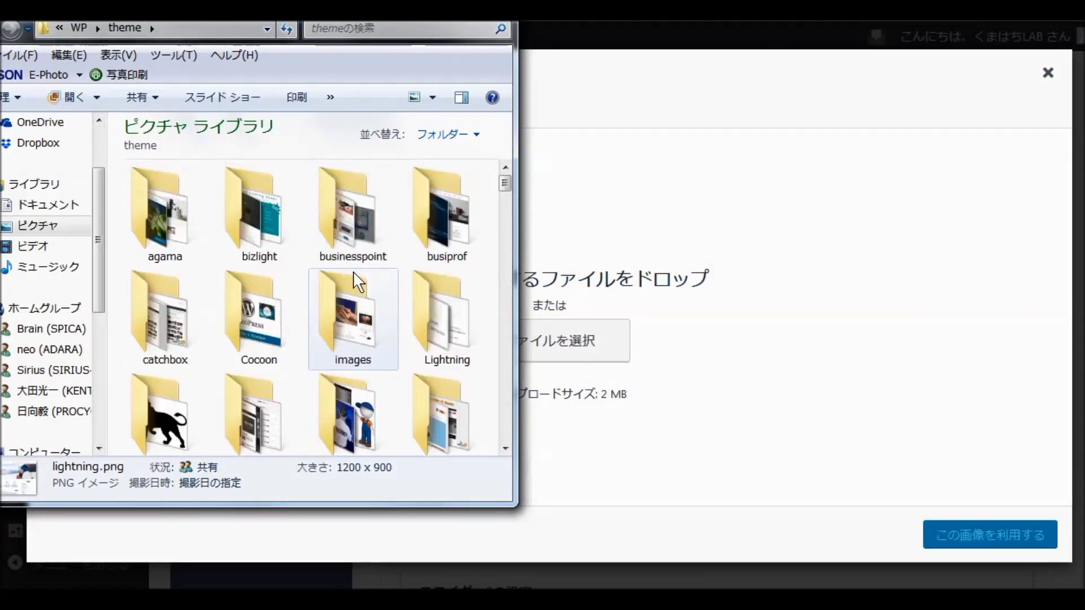
scroll(377, 299, "down", 3)
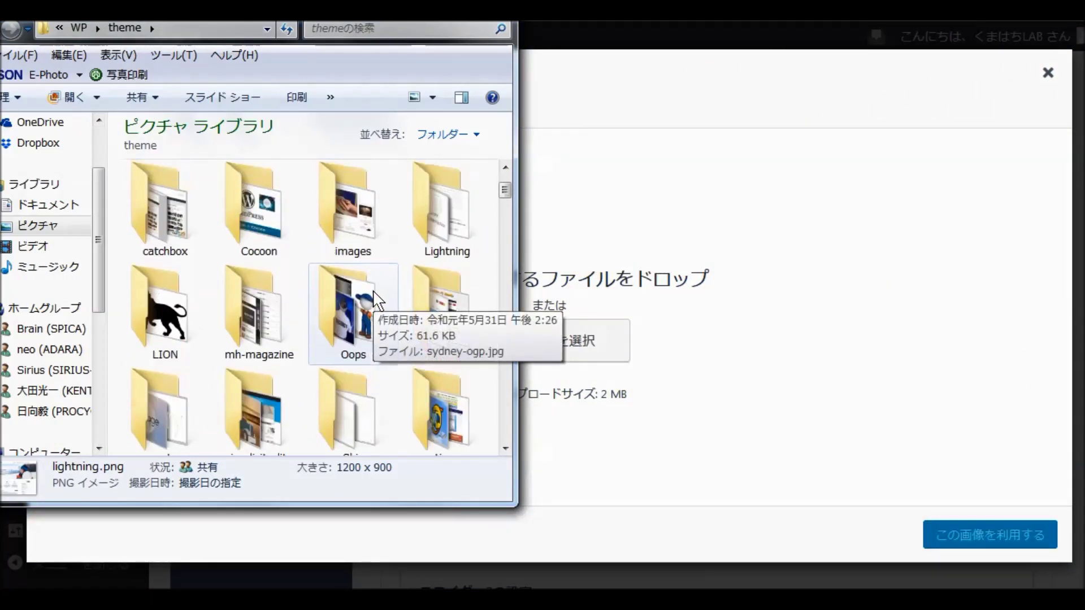
double_click(350, 310)
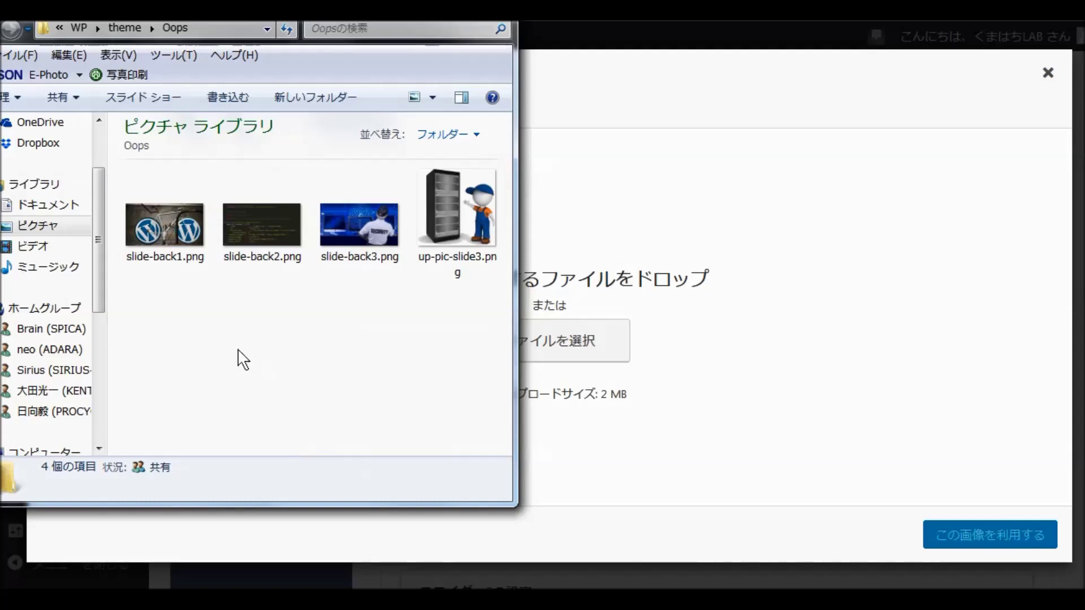
Preview slide-back1.png, upload it from the Oops folder and use it as the background image of Slider 1
double_click(170, 230)
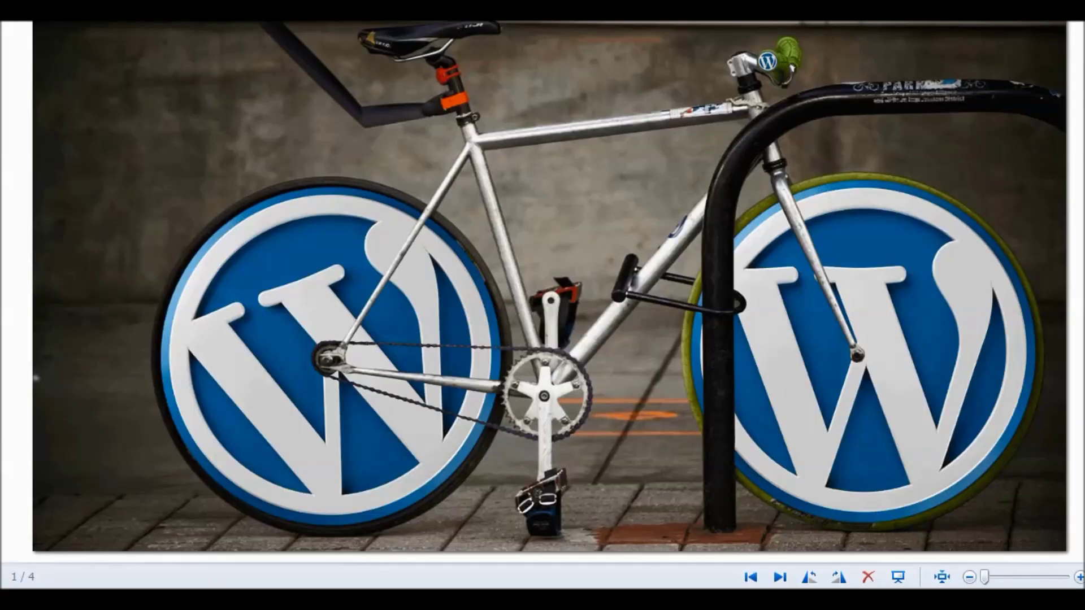
key("alt+F4")
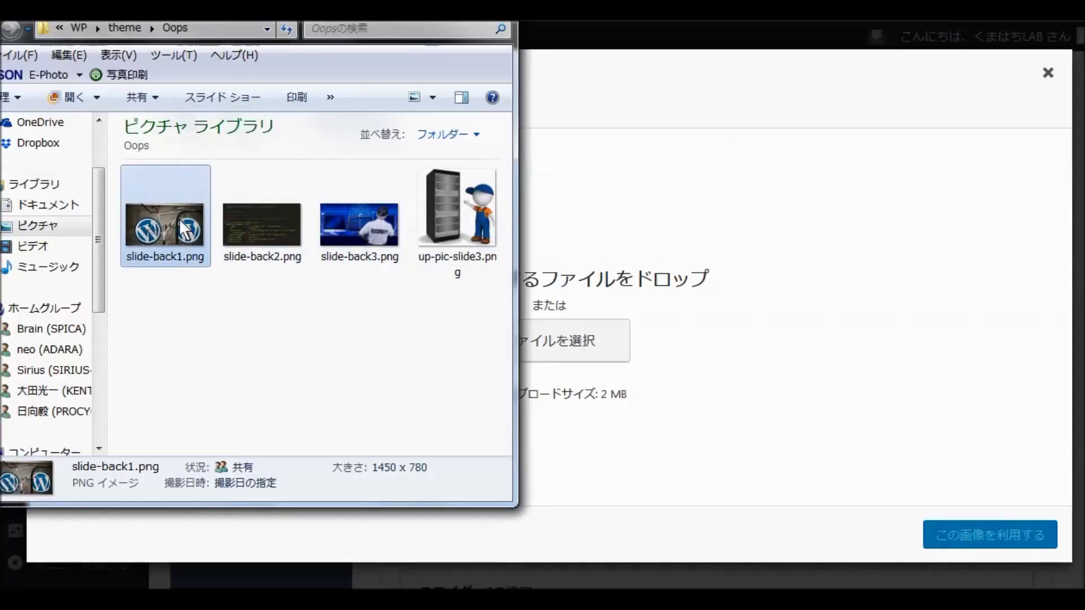
left_click_drag(171, 279, 540, 370)
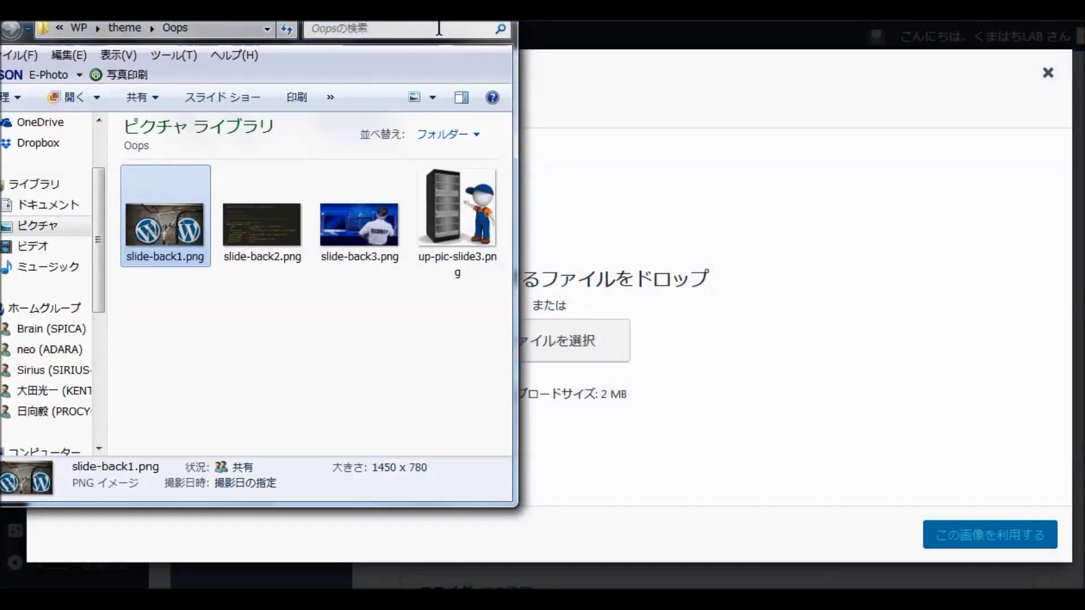
left_click(436, 126)
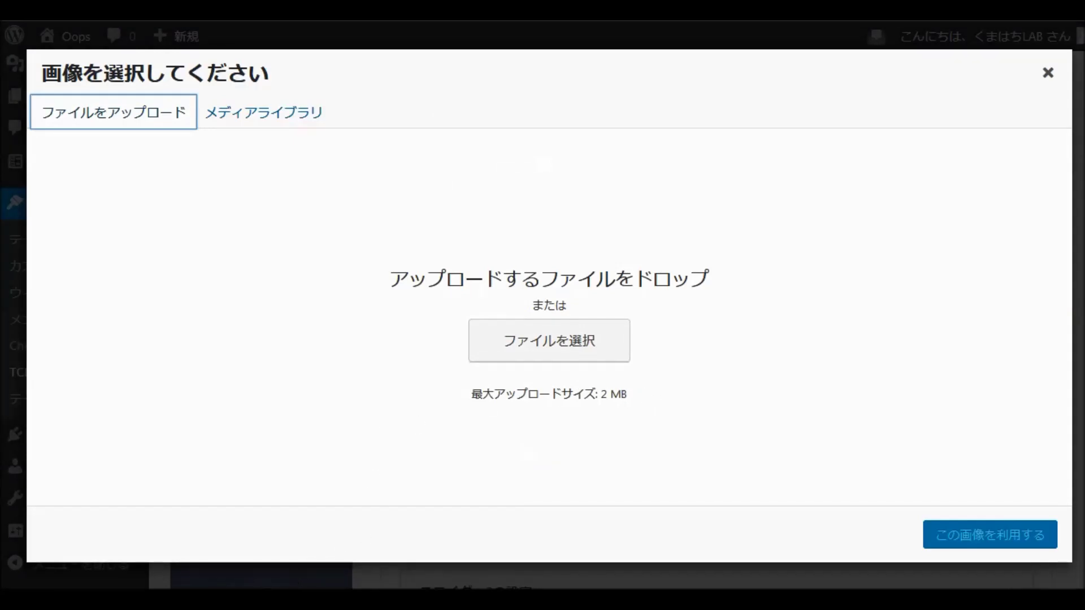
right_click(125, 602)
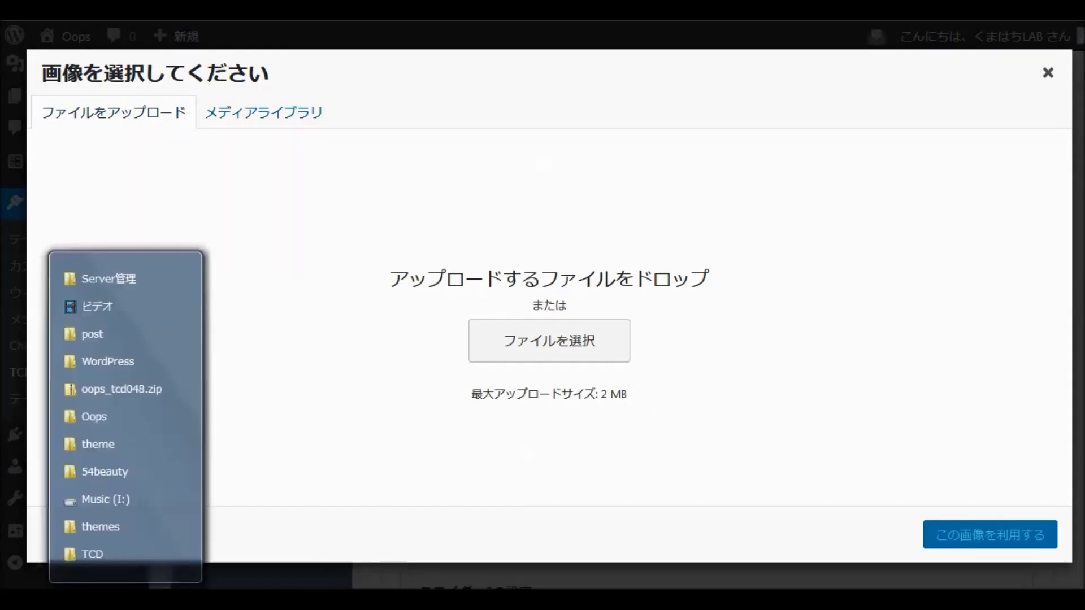
left_click(93, 418)
left_click_drag(171, 219, 575, 365)
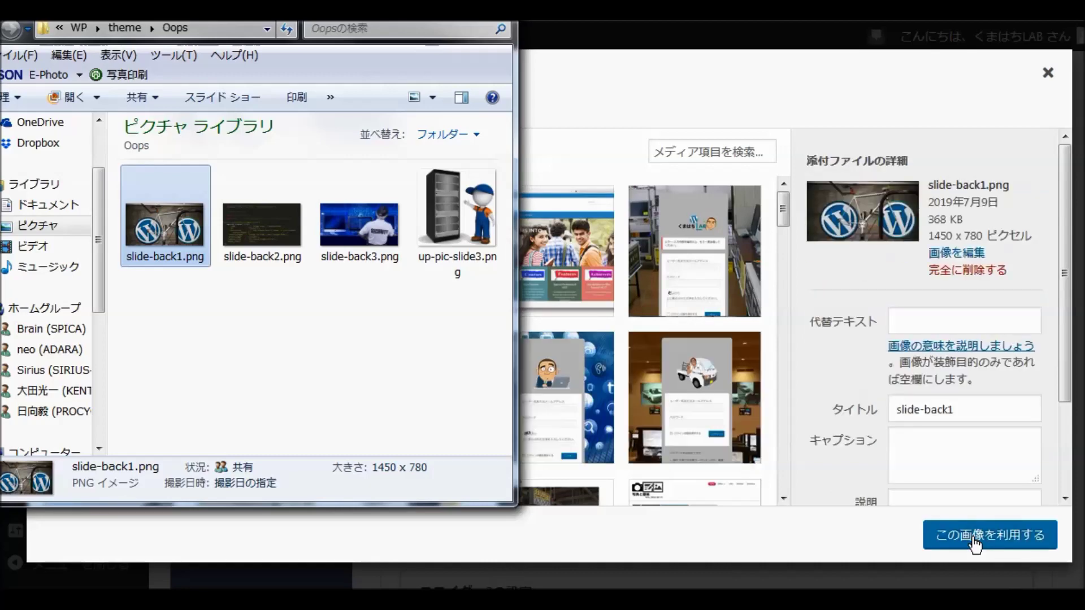
left_click(974, 542)
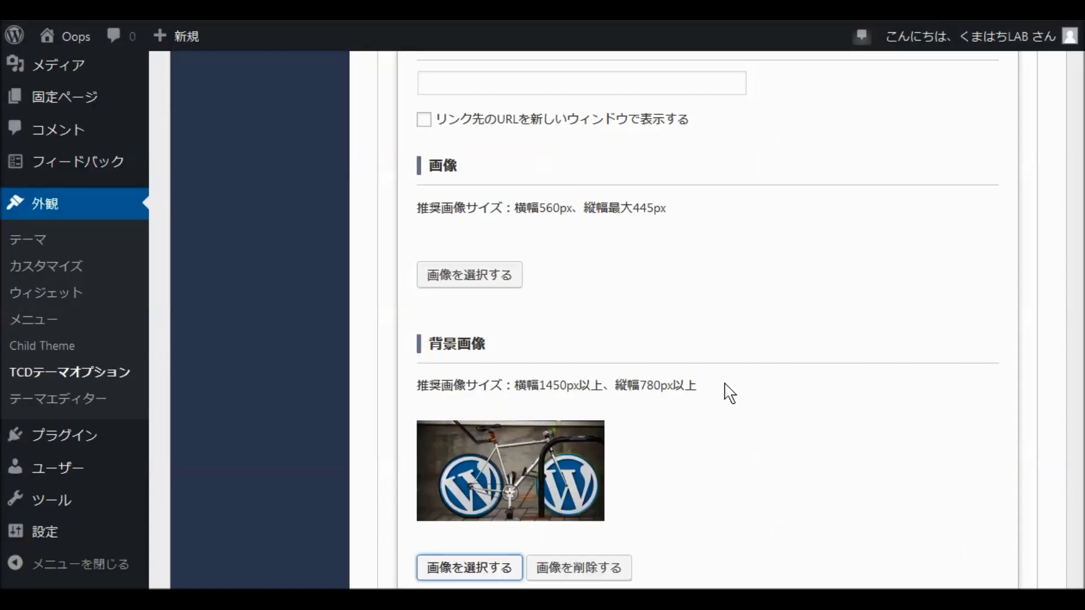
Expand the Slider 2 settings and open the image selection for its background image
scroll(700, 380, "down", 10)
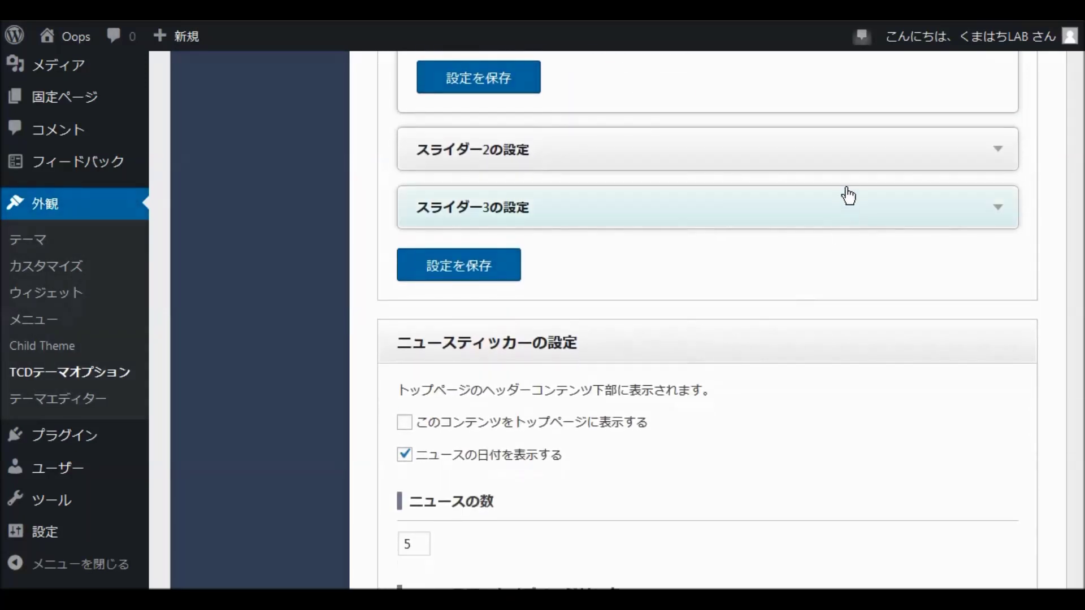
left_click(850, 164)
scroll(715, 384, "down", 7)
scroll(719, 386, "down", 10)
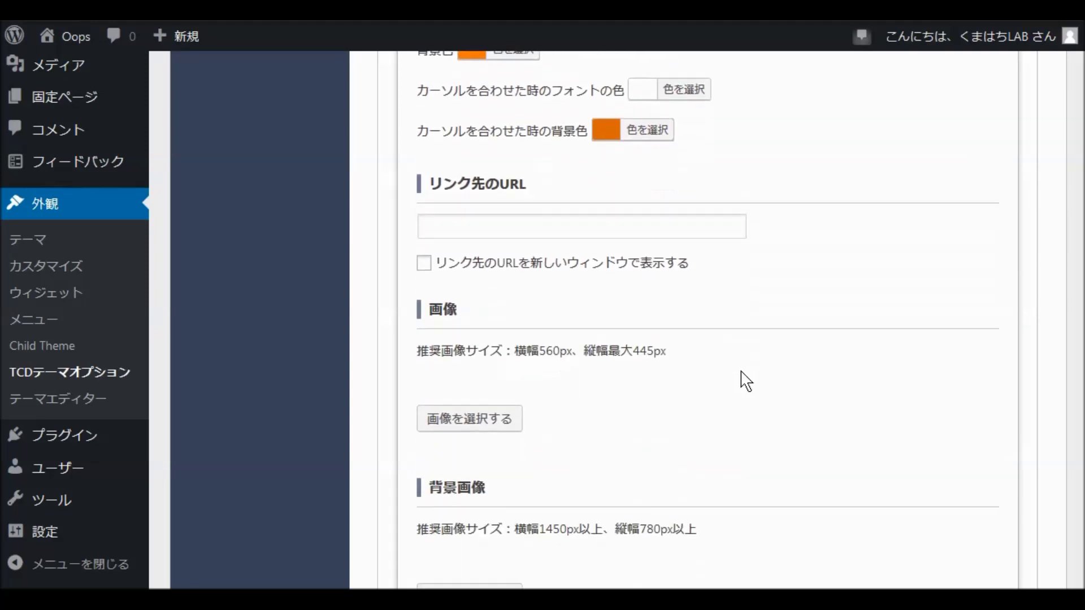
left_click(479, 431)
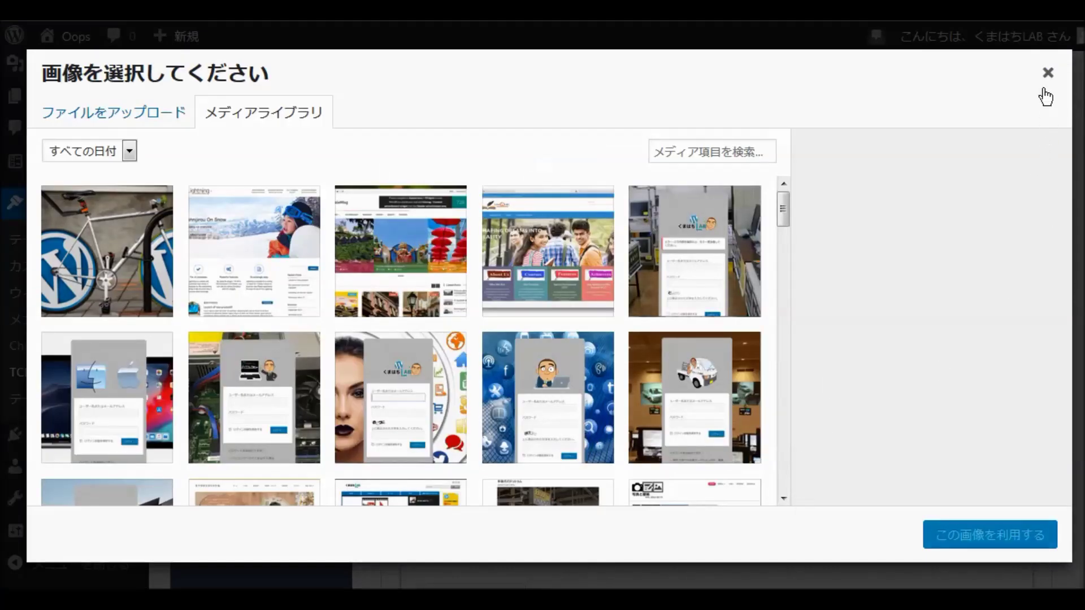
left_click(1047, 74)
scroll(676, 400, "down", 5)
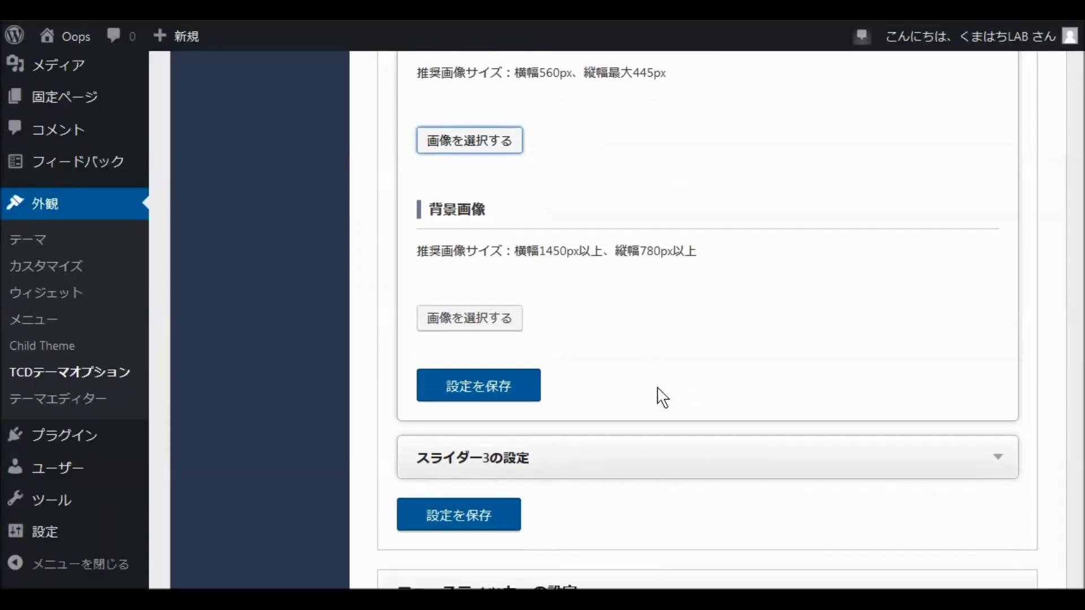
left_click(486, 319)
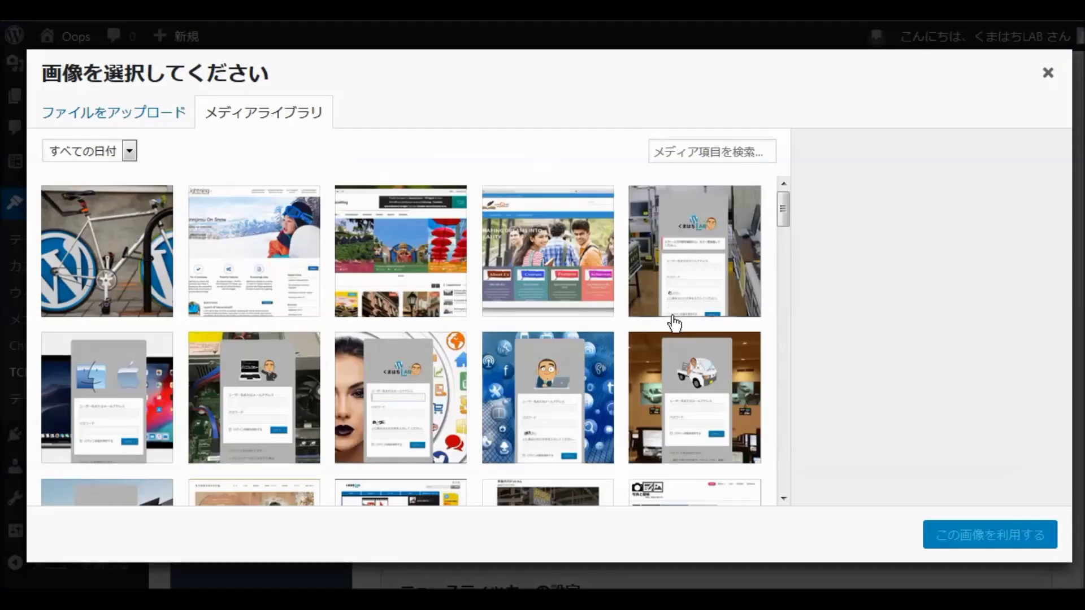
Upload slide-back2.png from the Oops folder and use it as the background image of Slider 2
left_click(150, 114)
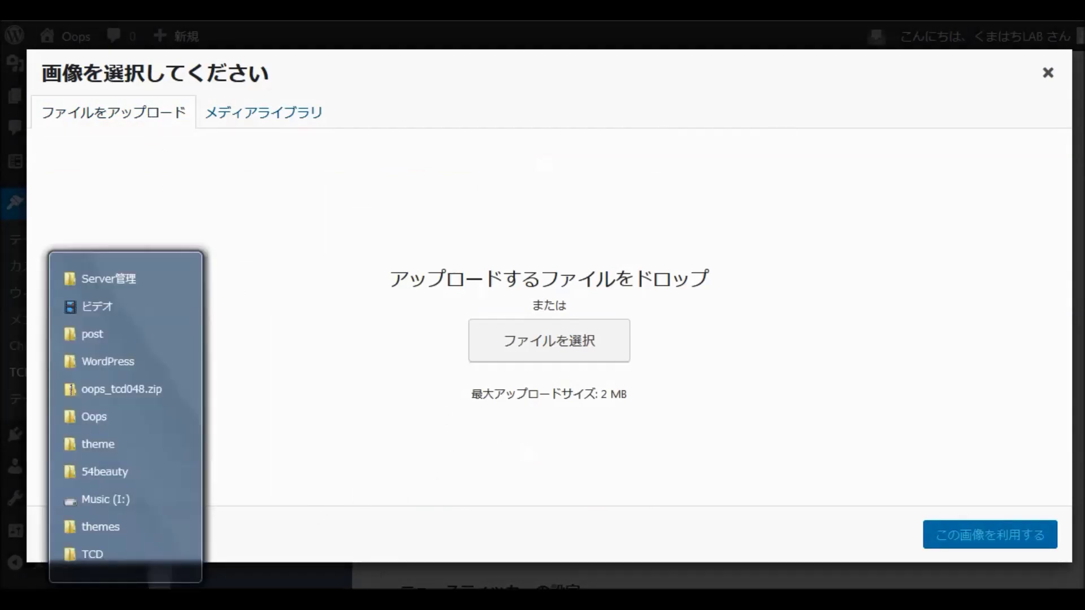
left_click(81, 402)
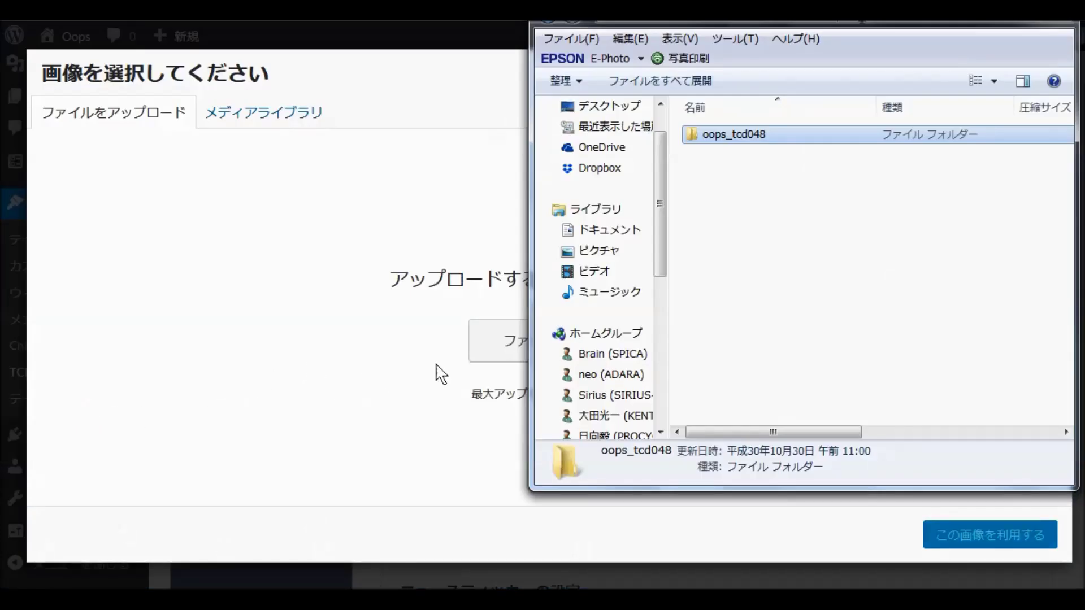
key("alt+Tab")
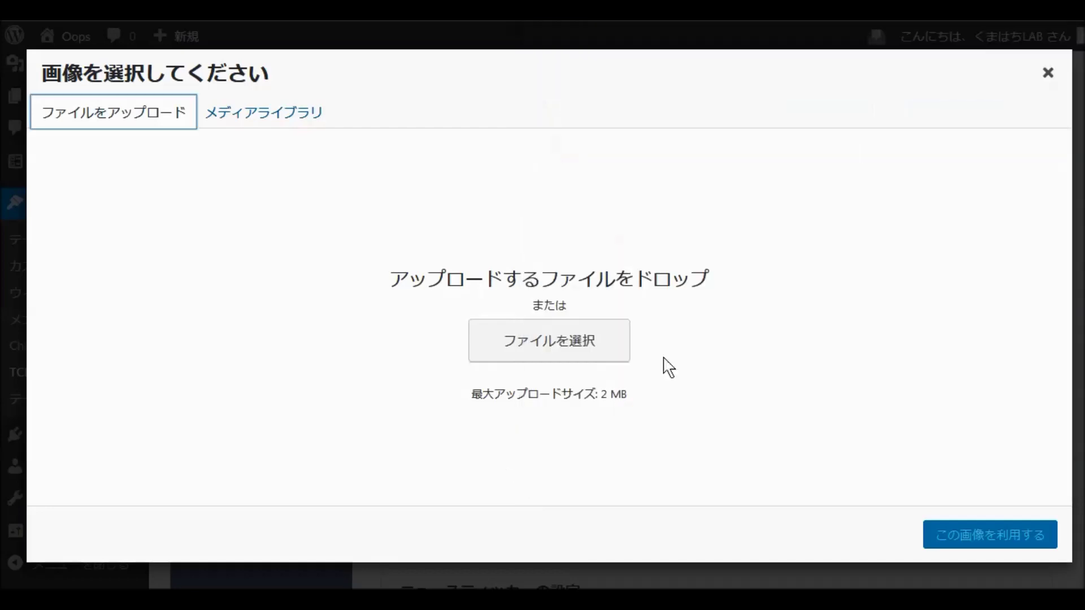
right_click(83, 599)
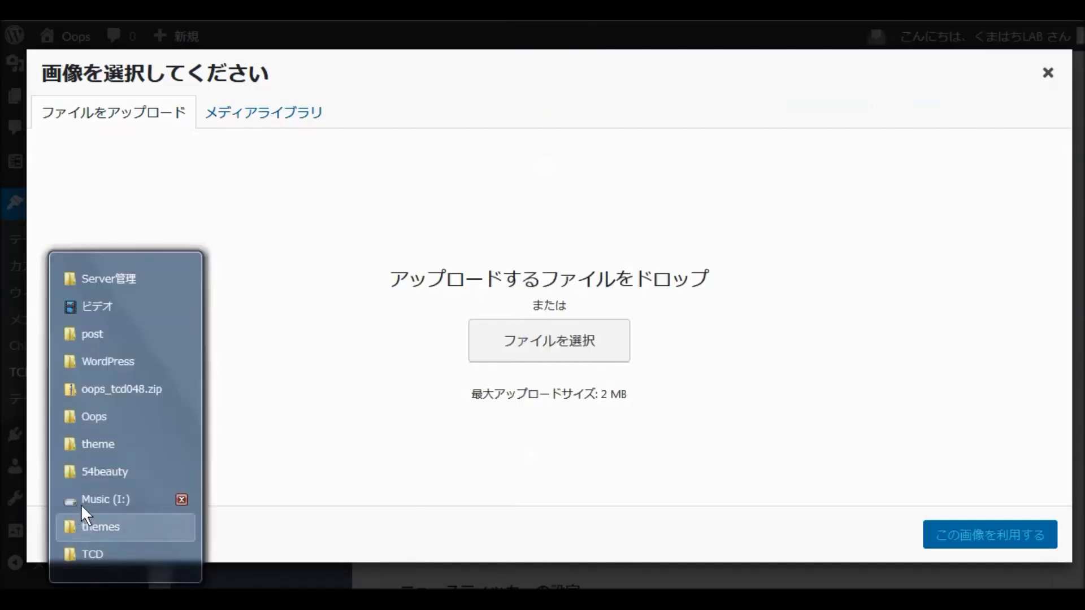
left_click(93, 425)
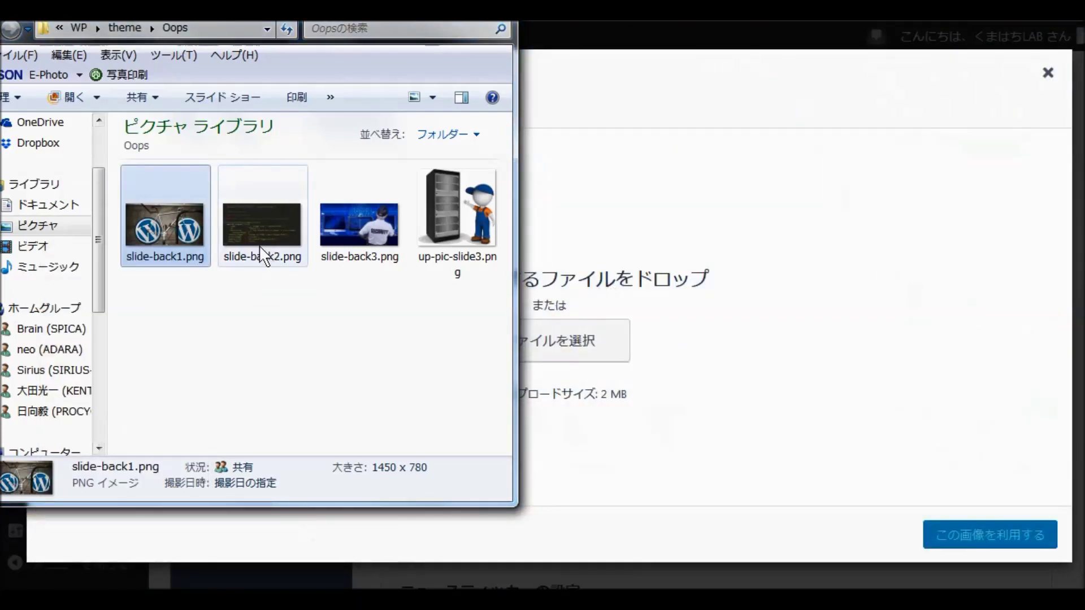
left_click_drag(258, 245, 630, 382)
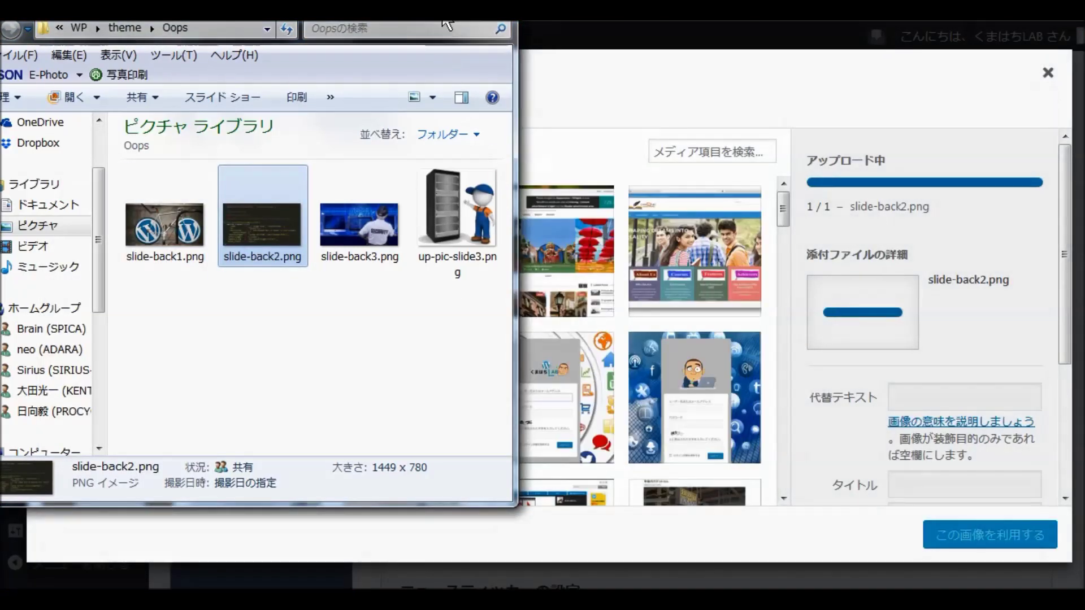
key("alt+Tab")
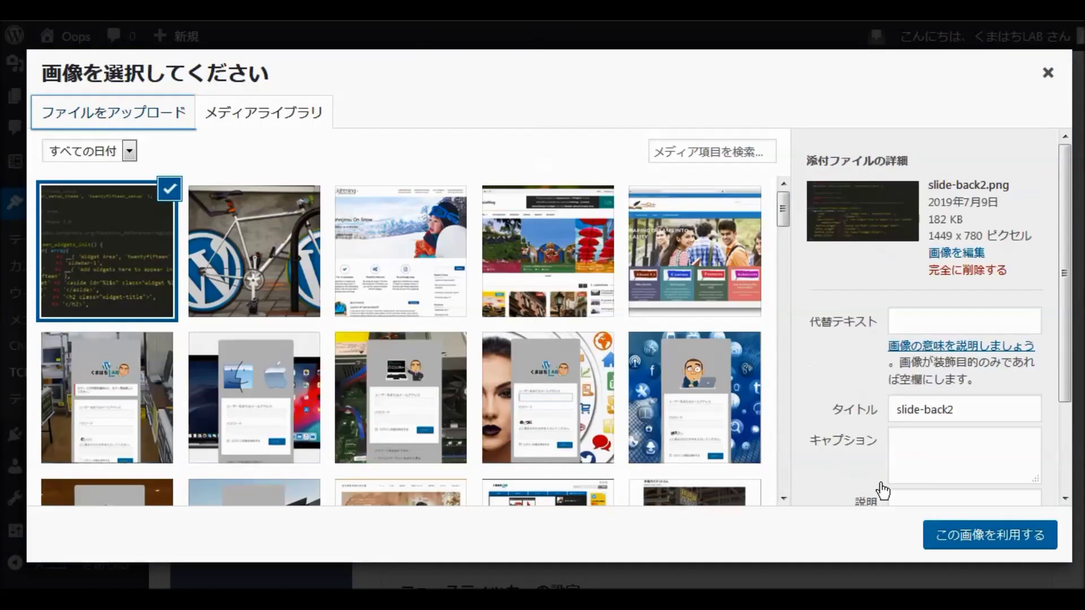
left_click(950, 537)
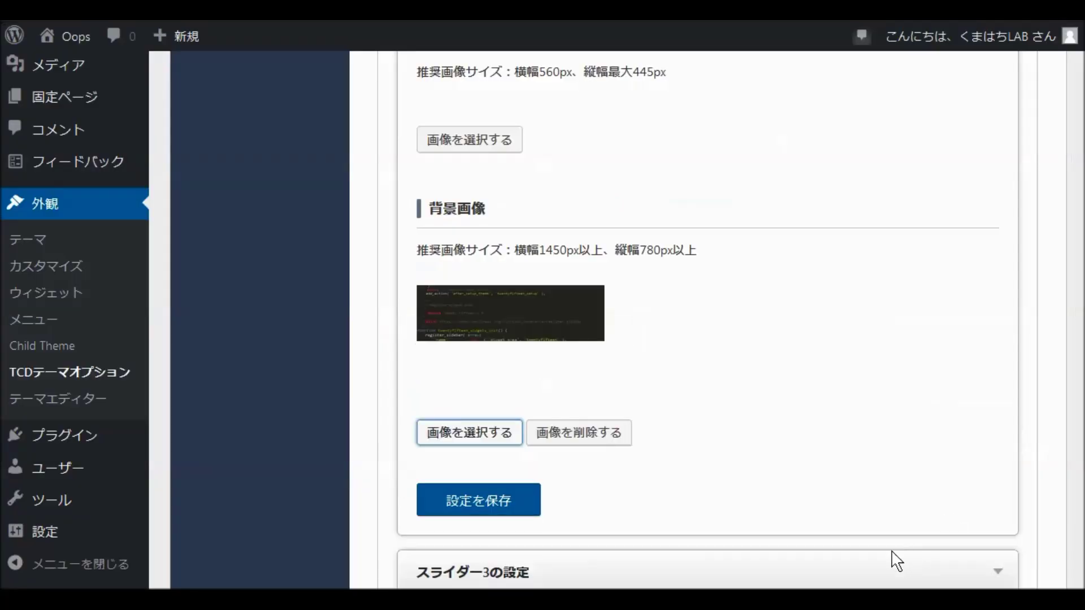
scroll(692, 441, "down", 5)
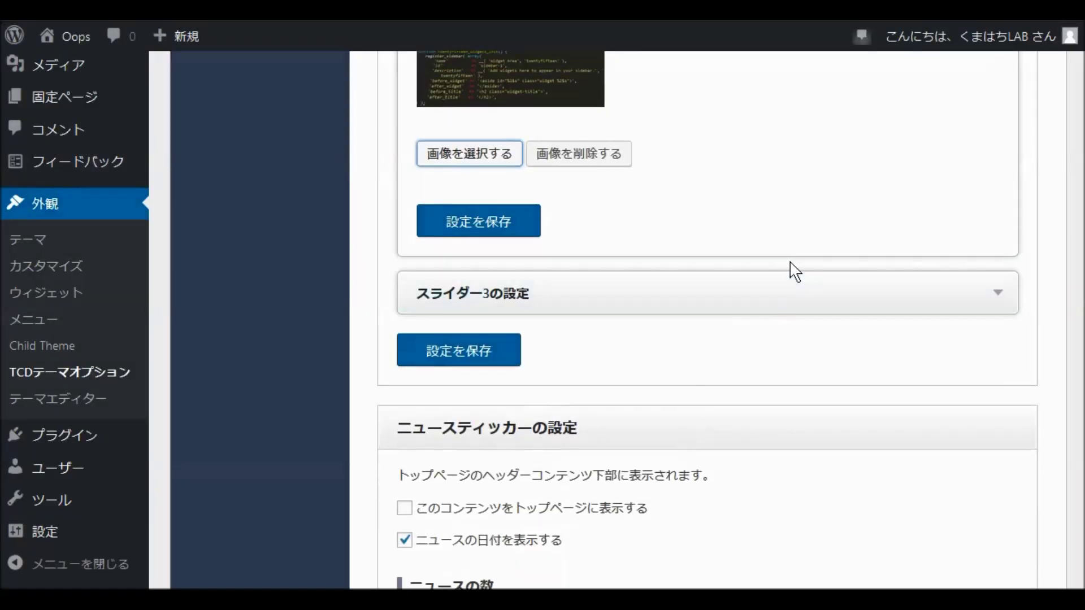
Expand the Slider 3 settings and open the image selection for its background image in file upload mode
left_click(785, 299)
scroll(768, 362, "down", 18)
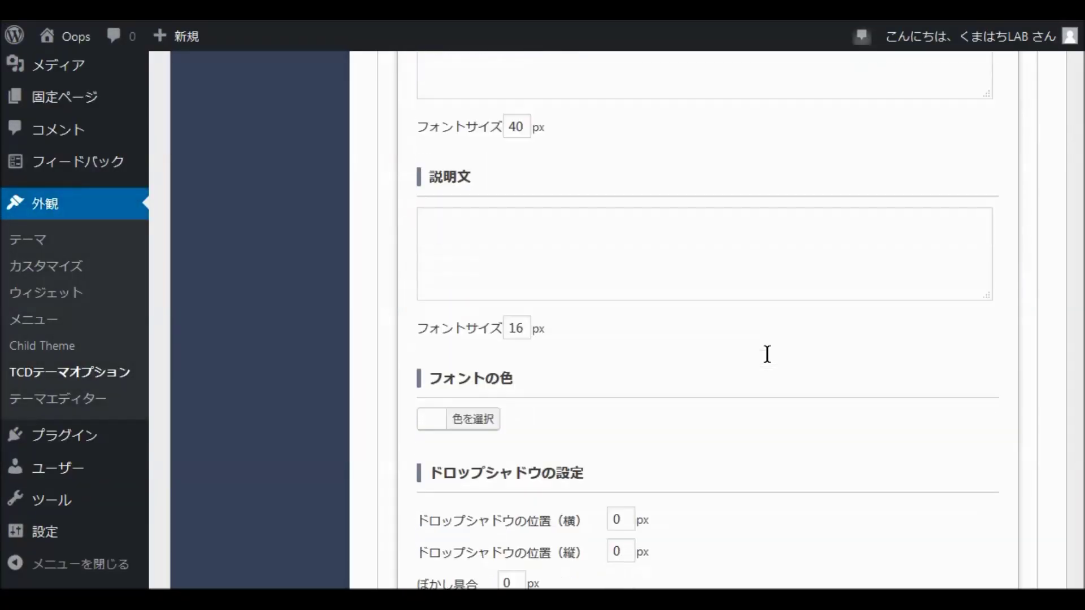
scroll(771, 362, "down", 11)
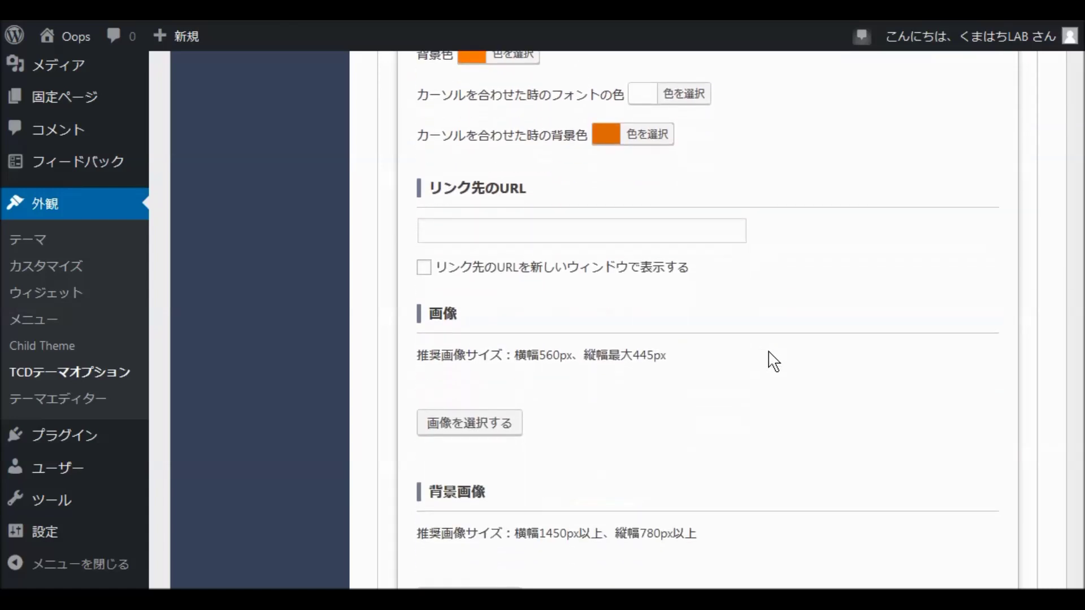
left_click(489, 327)
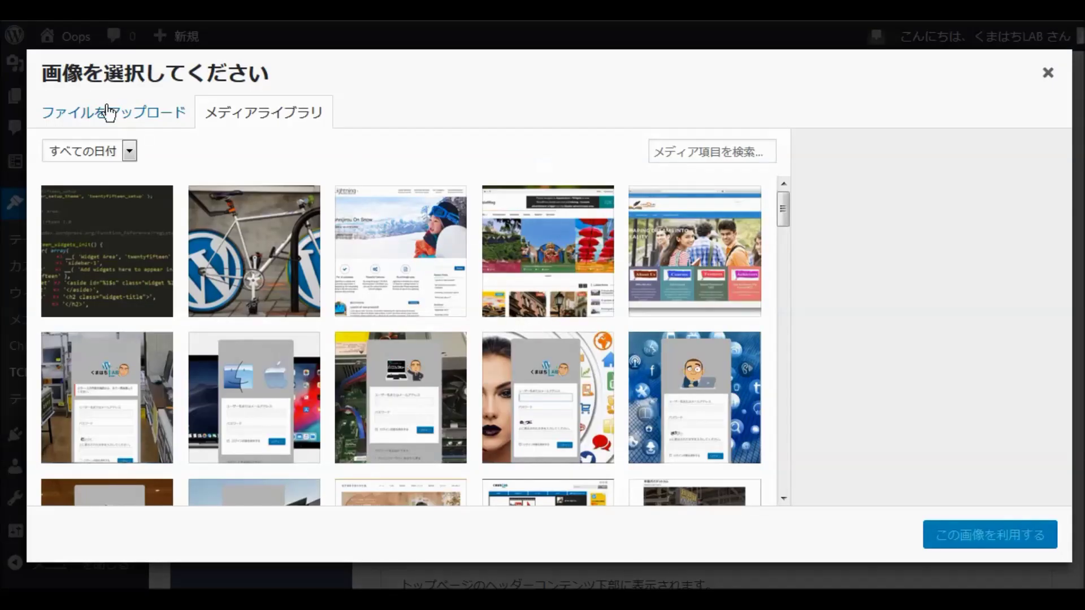
left_click(113, 115)
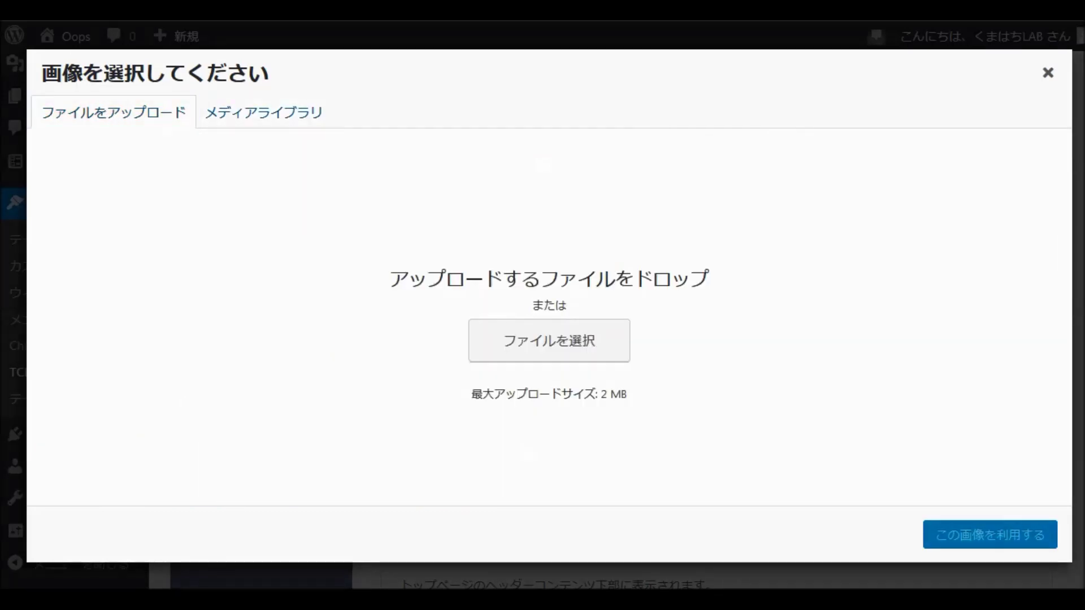
Upload slide-back3.png from the Oops folder and use it as the background image of Slider 3
right_click(126, 600)
left_click(104, 418)
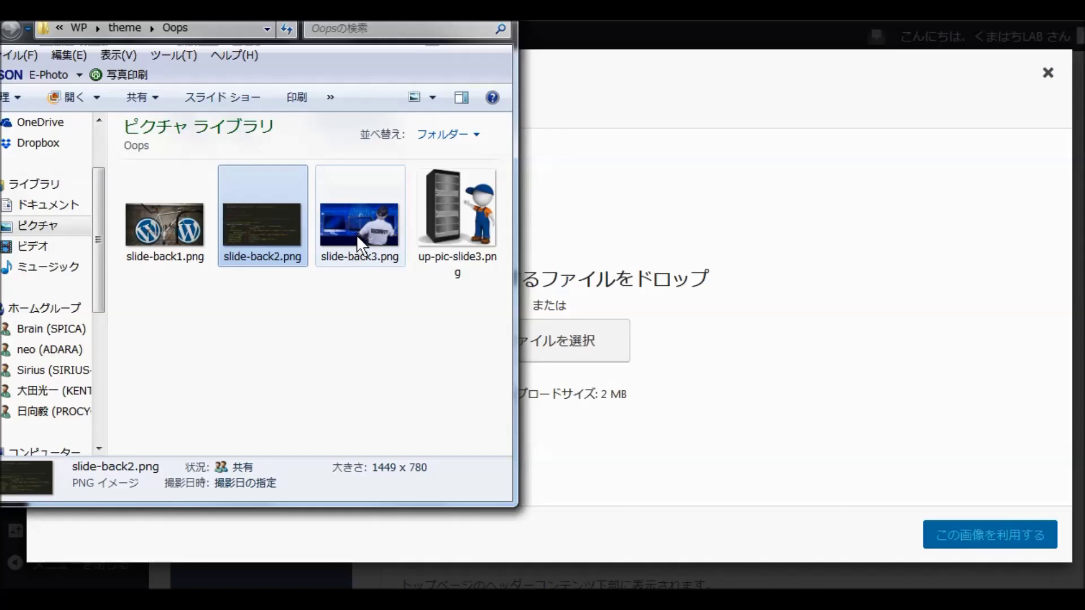
left_click(356, 235)
left_click_drag(606, 375, 606, 374)
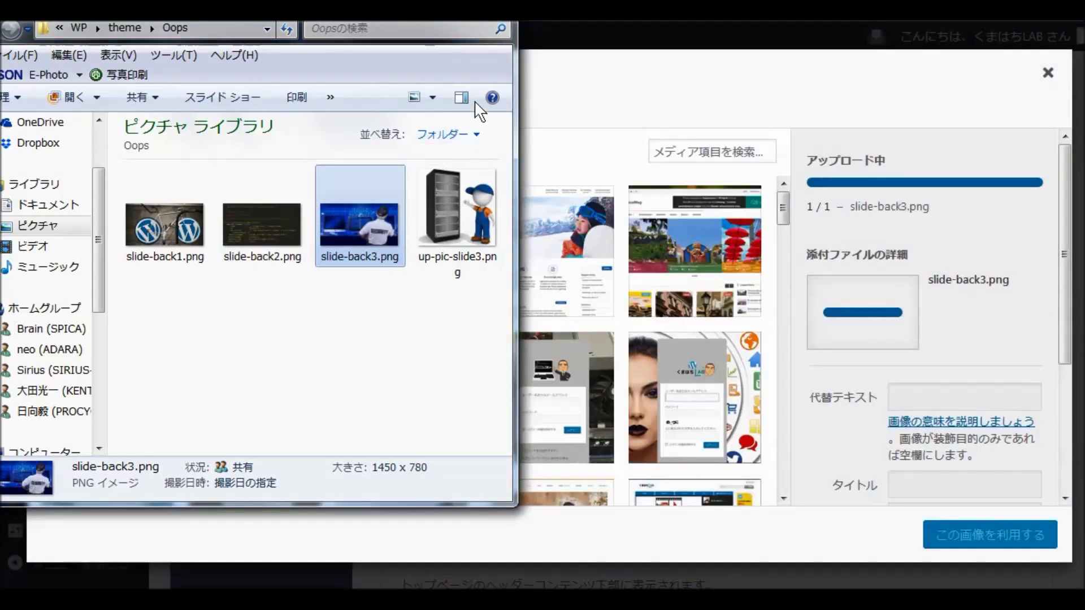
left_click(474, 10)
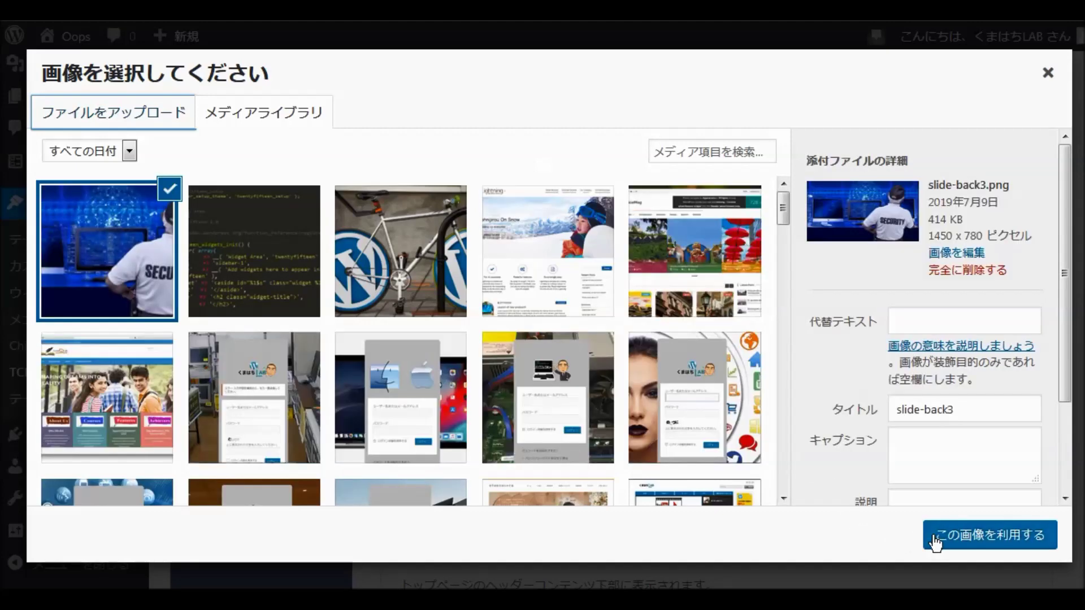
left_click(936, 539)
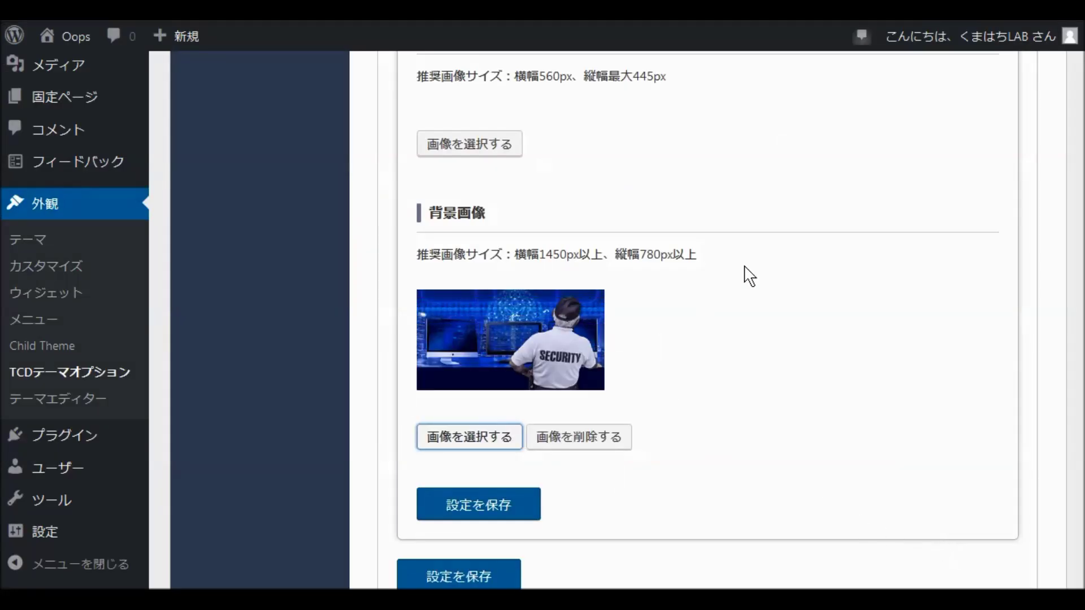
Upload up-pic-slide3.png from the Oops folder and use it as the foreground image of Slider 3
scroll(755, 270, "up", 2)
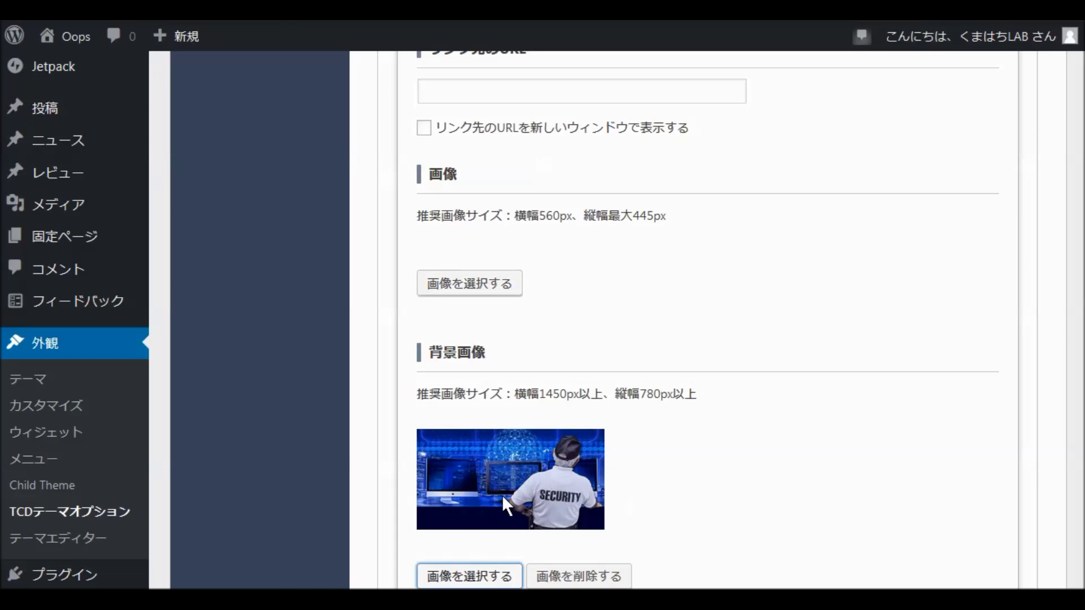
left_click(481, 284)
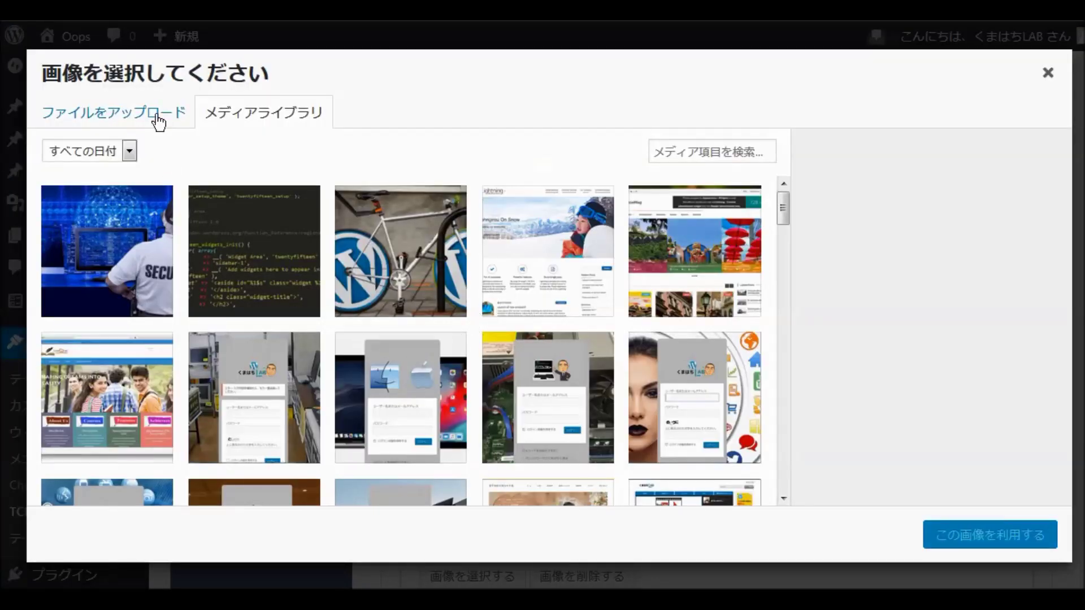
left_click(158, 120)
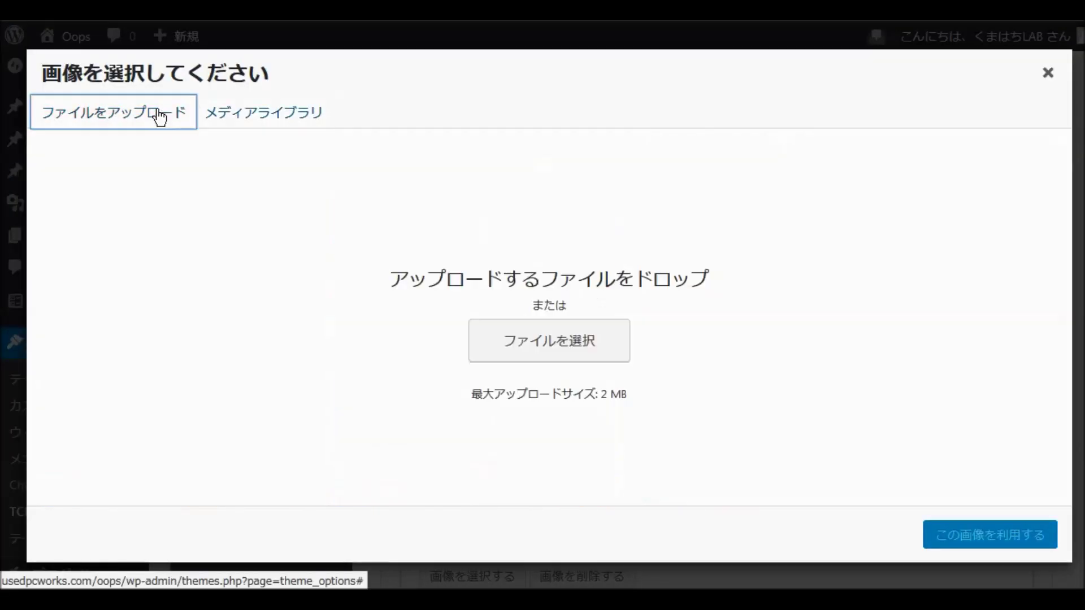
right_click(101, 575)
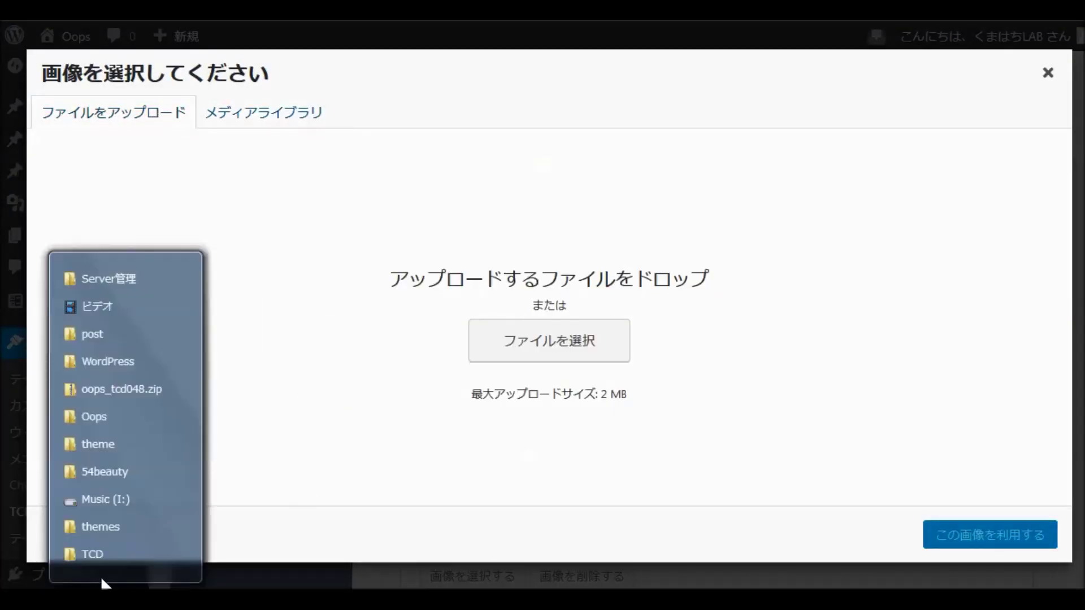
left_click(111, 420)
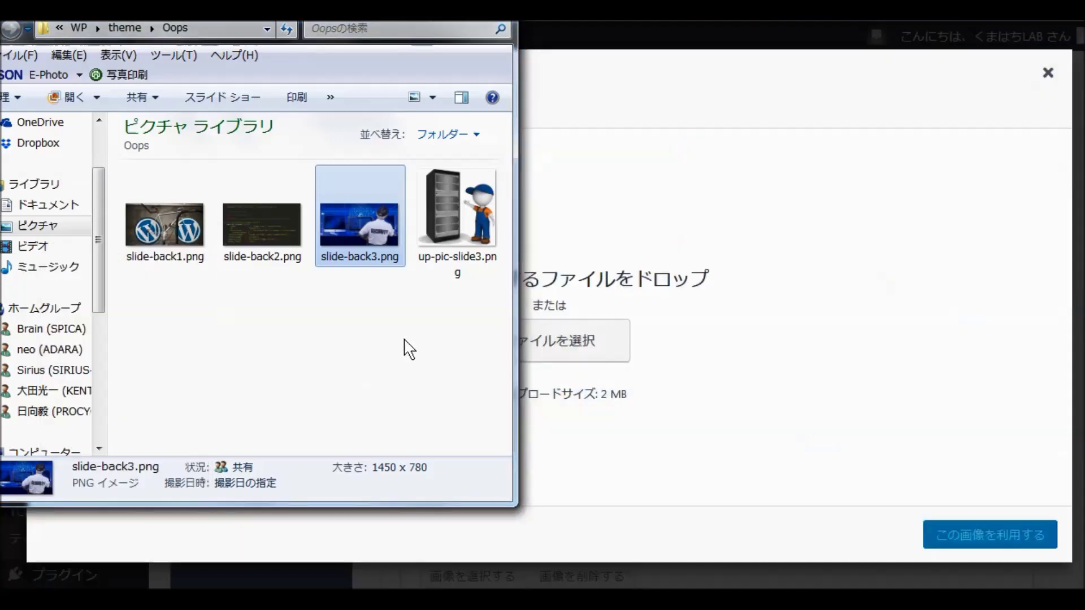
left_click_drag(456, 222, 626, 374)
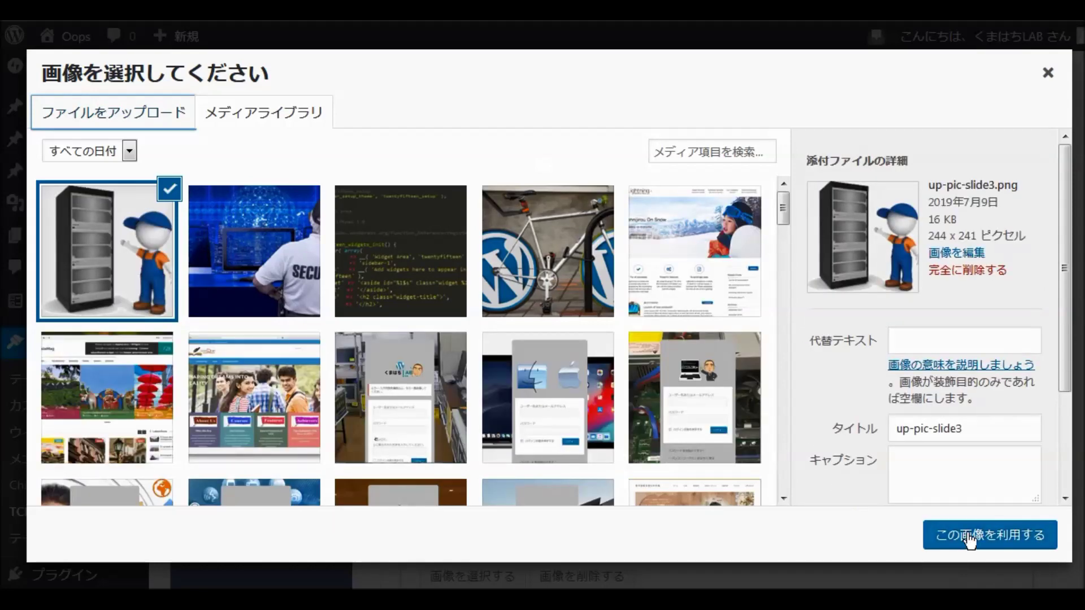
left_click(969, 540)
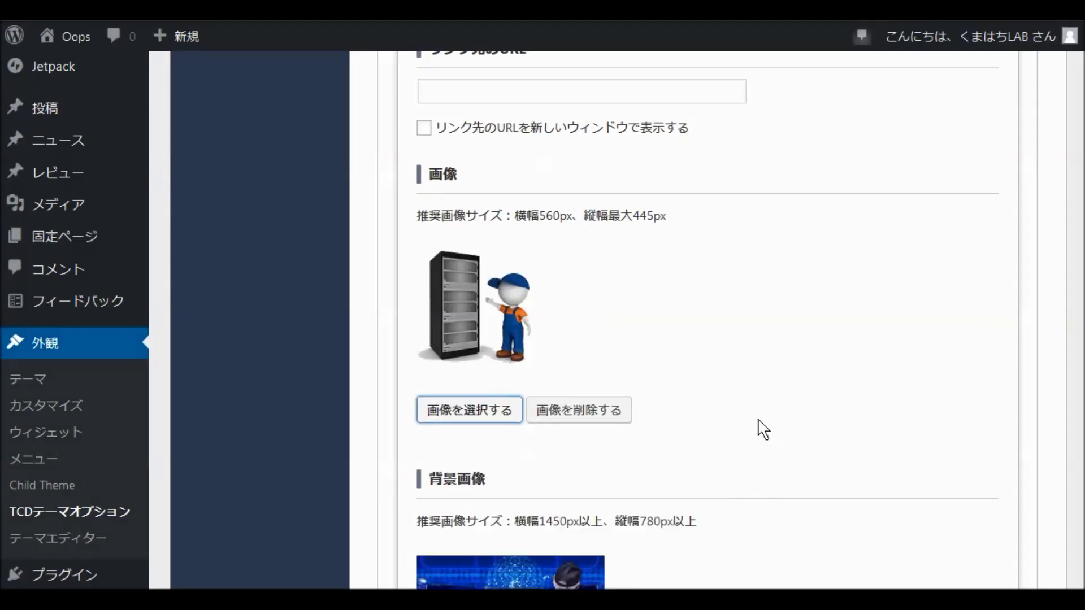
Open the image selection for Slider 2's foreground image in file upload mode and bring up the Oops folder window
scroll(760, 427, "up", 20)
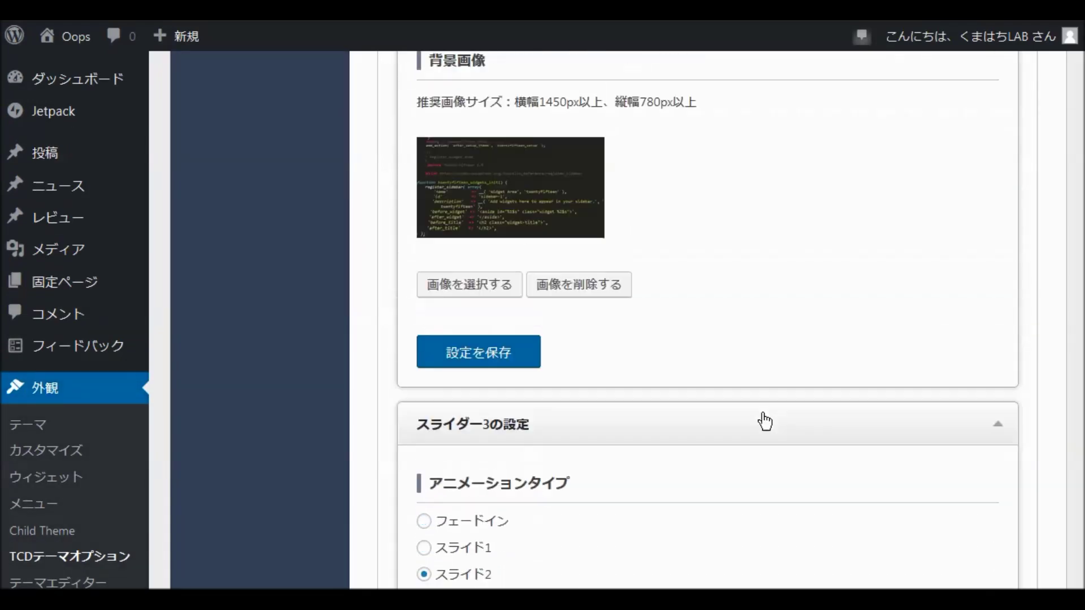
scroll(764, 421, "up", 5)
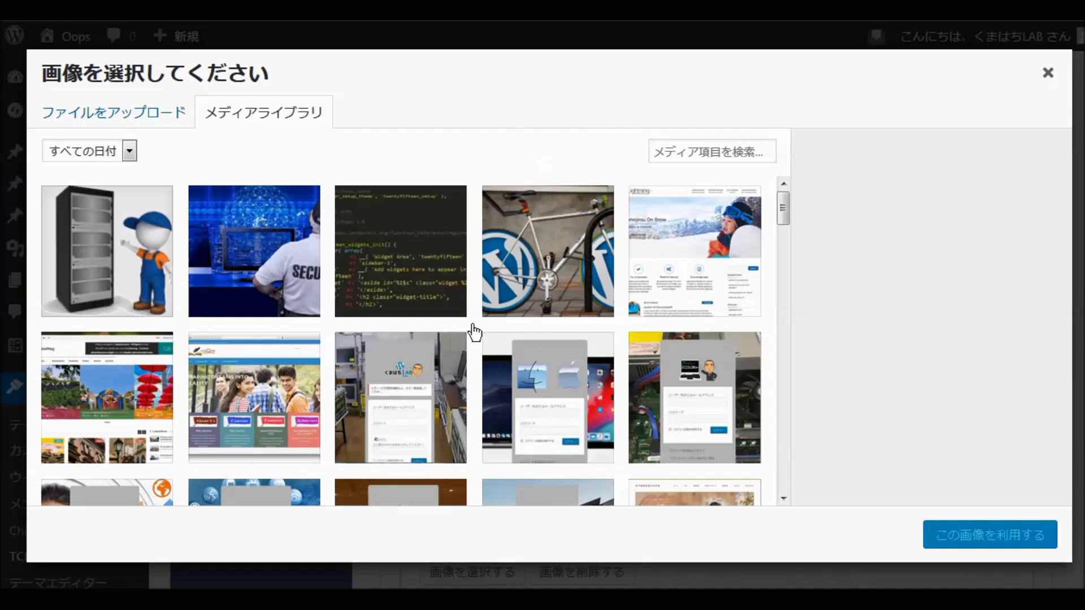
left_click(150, 113)
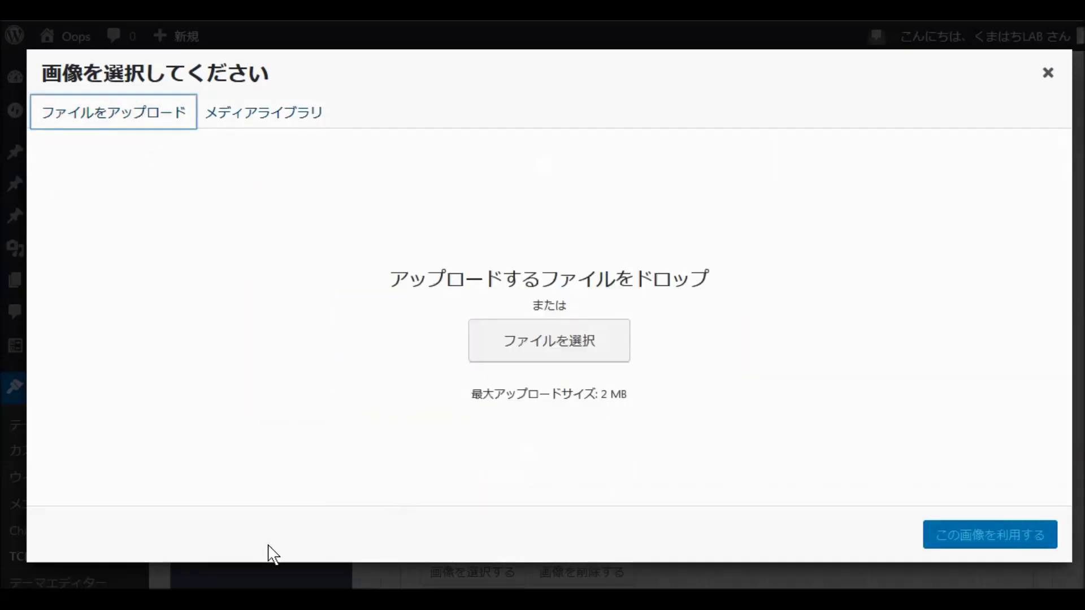
right_click(127, 599)
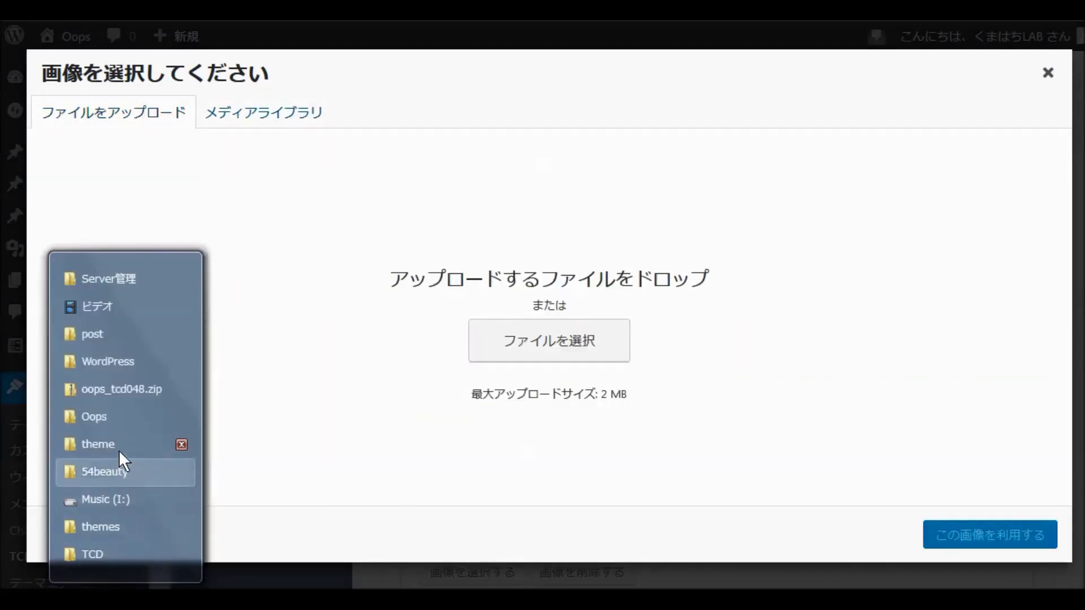
left_click(117, 419)
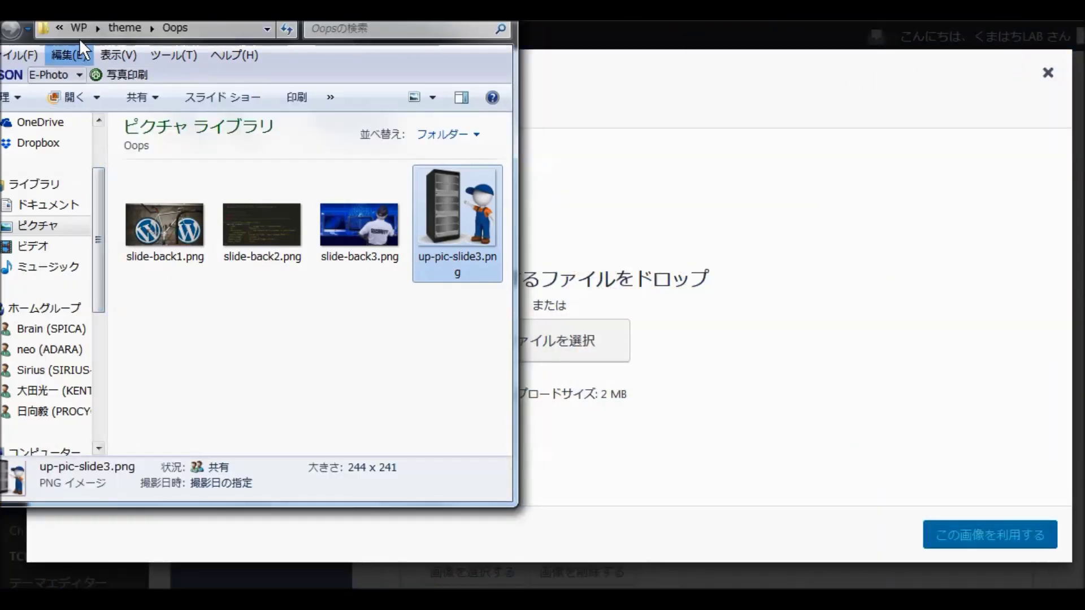
Go up from the Oops folder to the 20180101 pictures folder and open its bswps subfolder
left_click(77, 29)
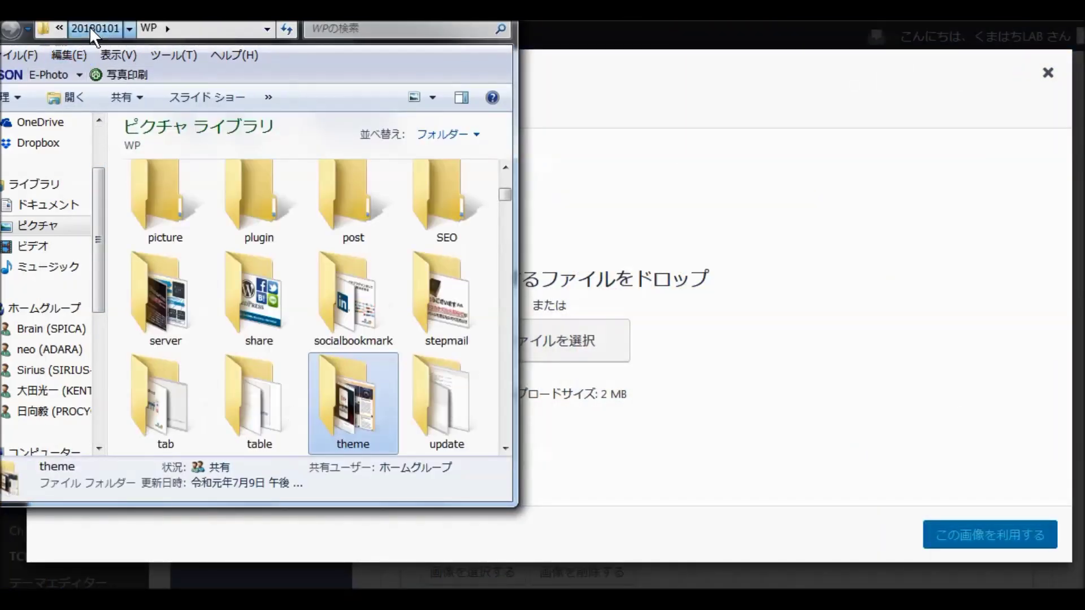
left_click(157, 27)
scroll(237, 311, "down", 1)
scroll(261, 314, "up", 10)
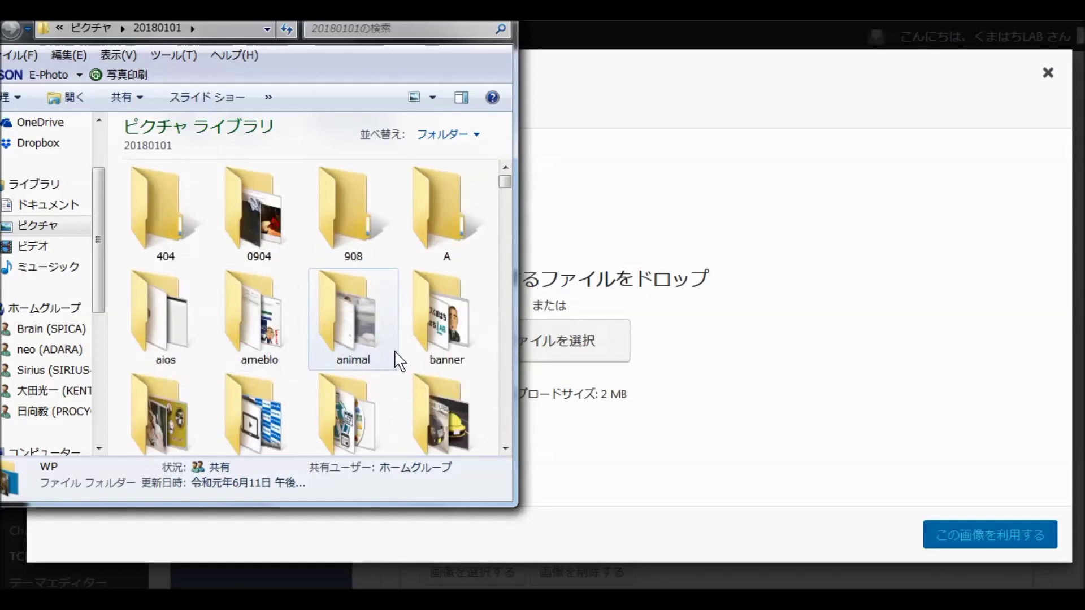
scroll(398, 352, "down", 1)
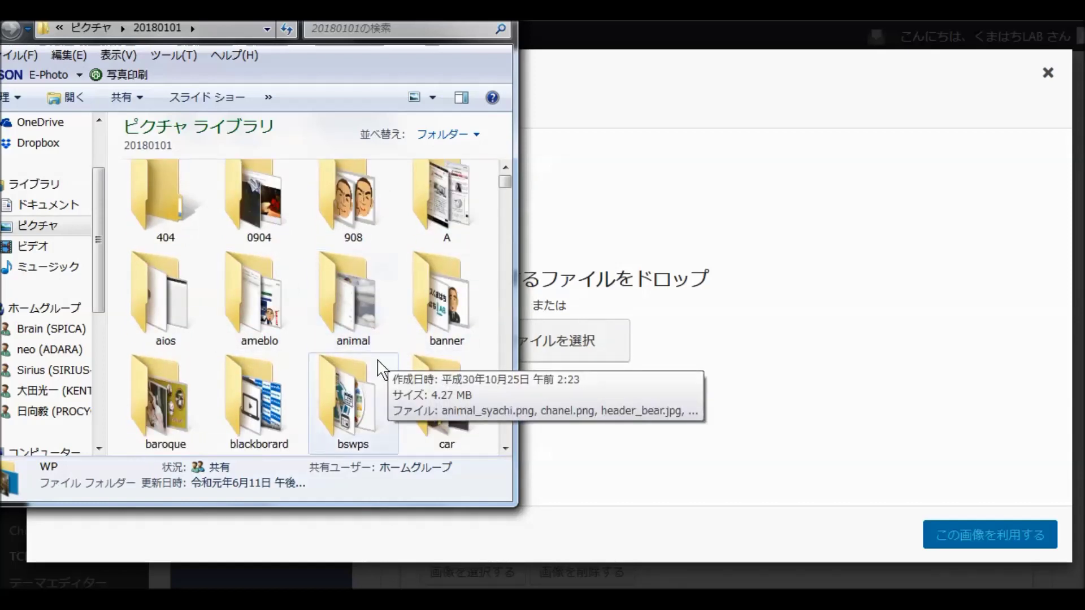
double_click(347, 412)
Upload site_icon.png from the bswps folder and use it as the foreground image of Slider 2
scroll(344, 374, "down", 3)
scroll(344, 366, "down", 3)
left_click_drag(338, 375, 594, 379)
left_click_drag(446, 99, 622, 339)
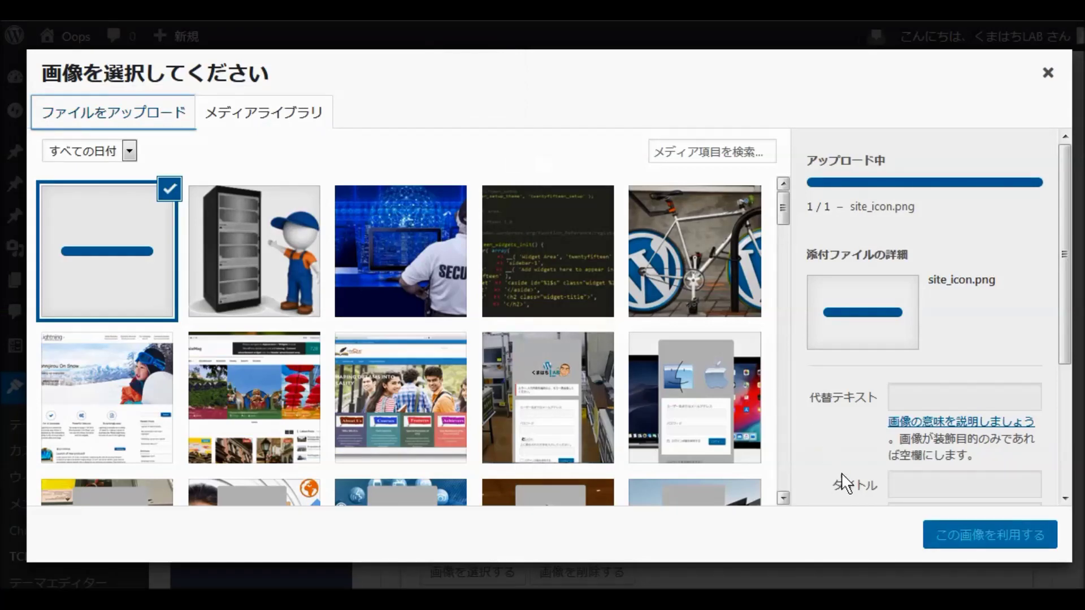
left_click(983, 546)
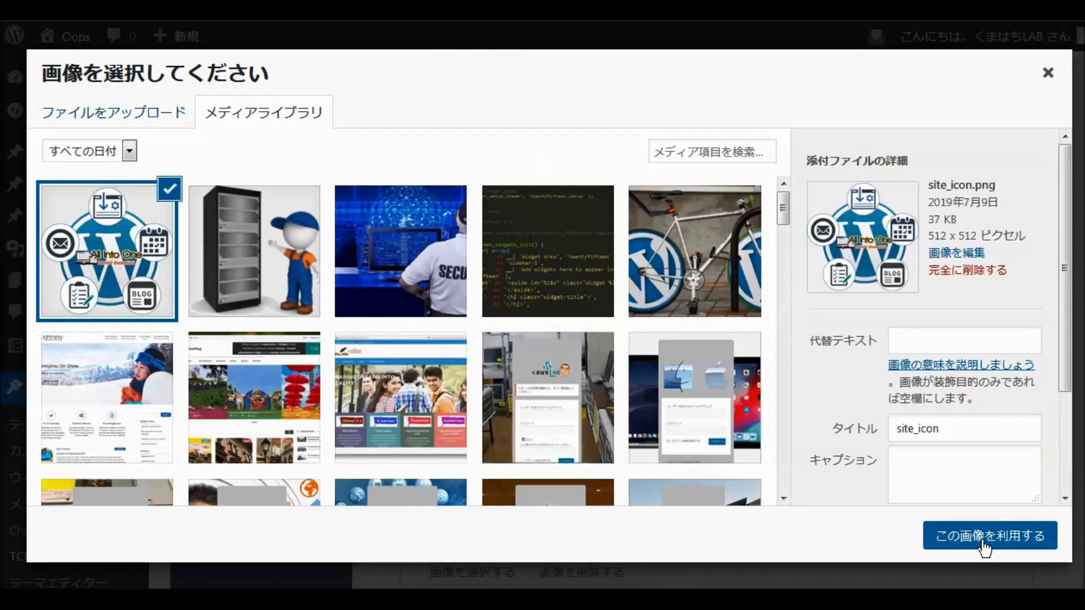
Open the image selection for Slider 1's foreground image in file upload mode and bring up the bswps folder window
scroll(745, 391, "down", 10)
scroll(738, 396, "up", 5)
scroll(726, 390, "up", 10)
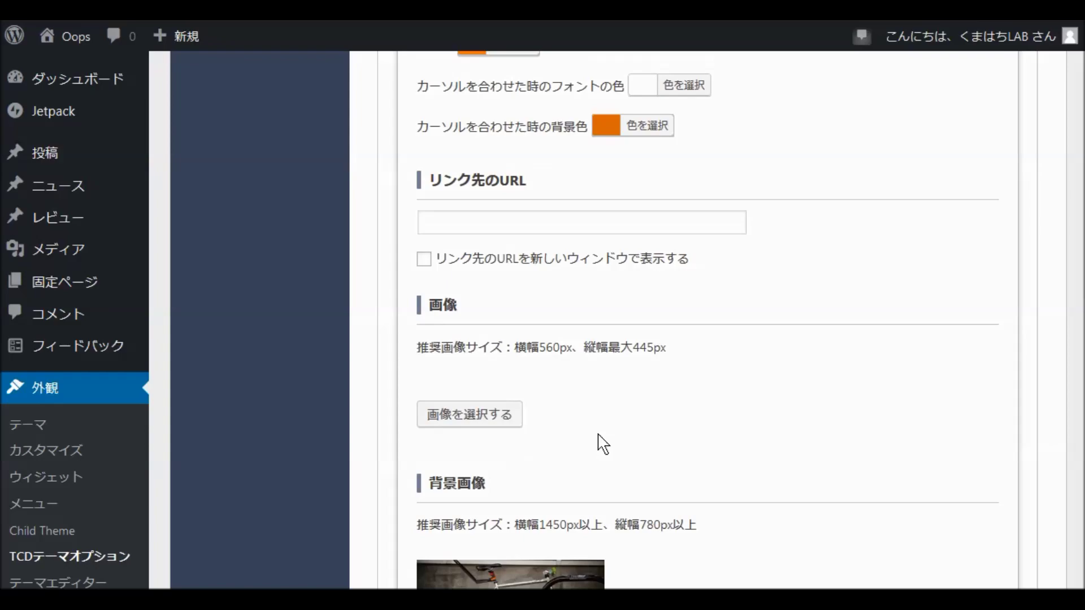
left_click(472, 416)
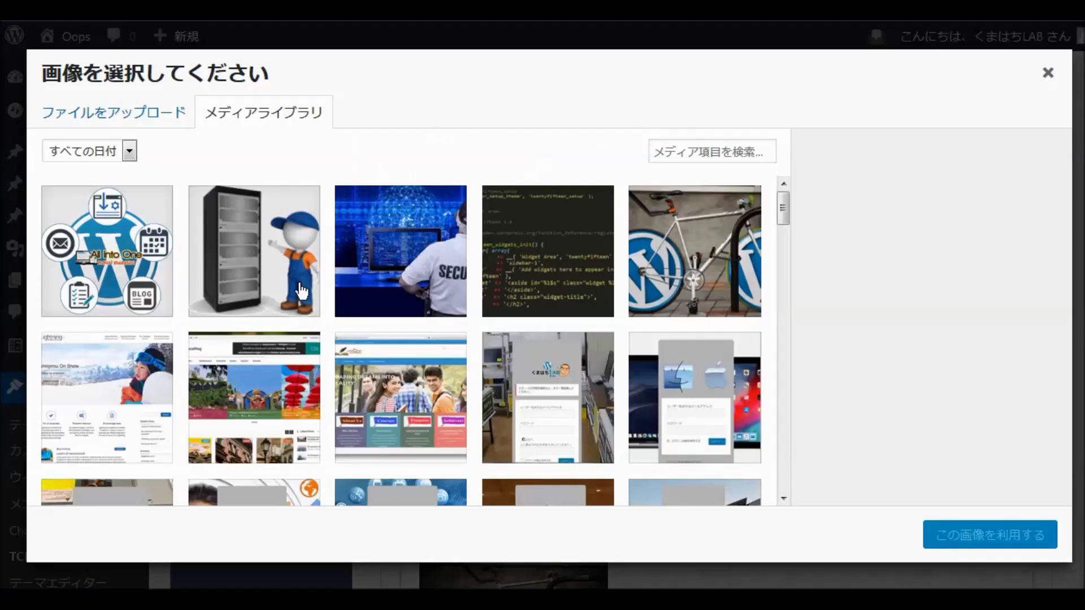
left_click(96, 112)
left_click(125, 600)
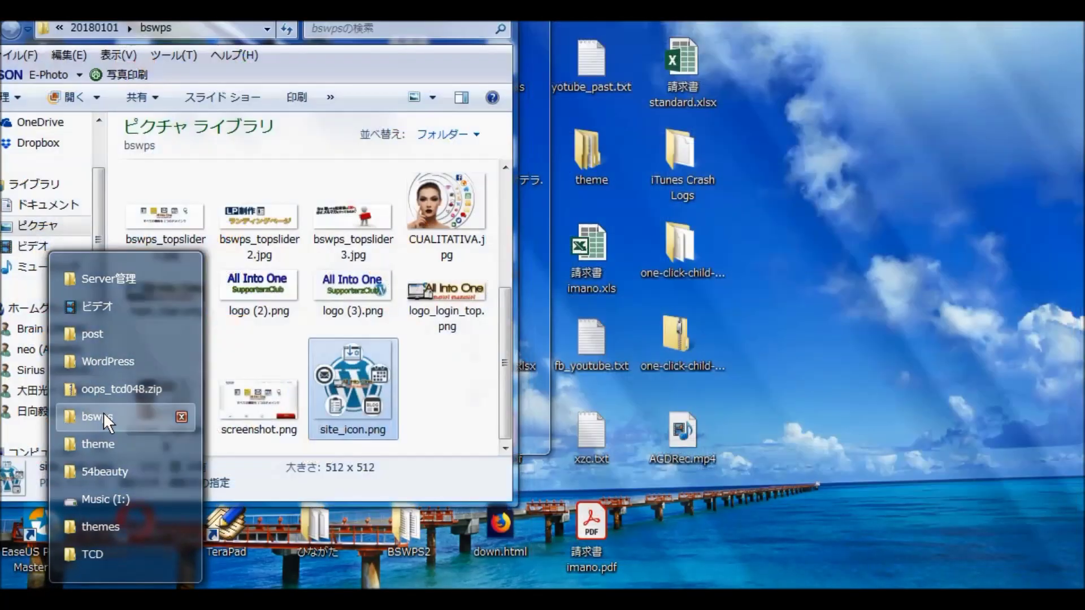
left_click(103, 417)
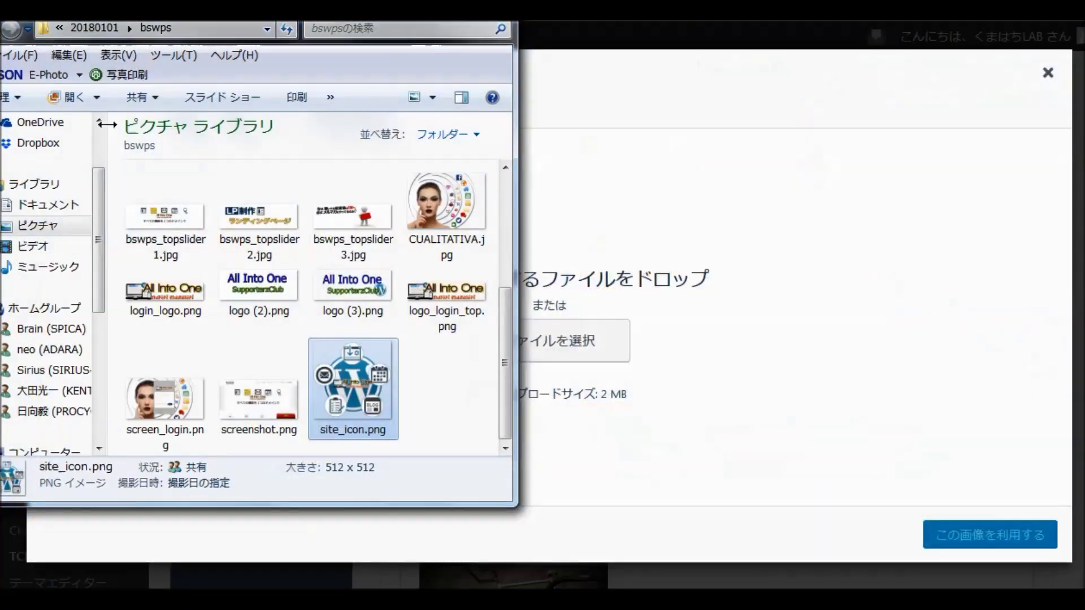
Look through the aios folder inside 20180101 for a Slider 1 image, and return to the bswps folder
left_click(93, 29)
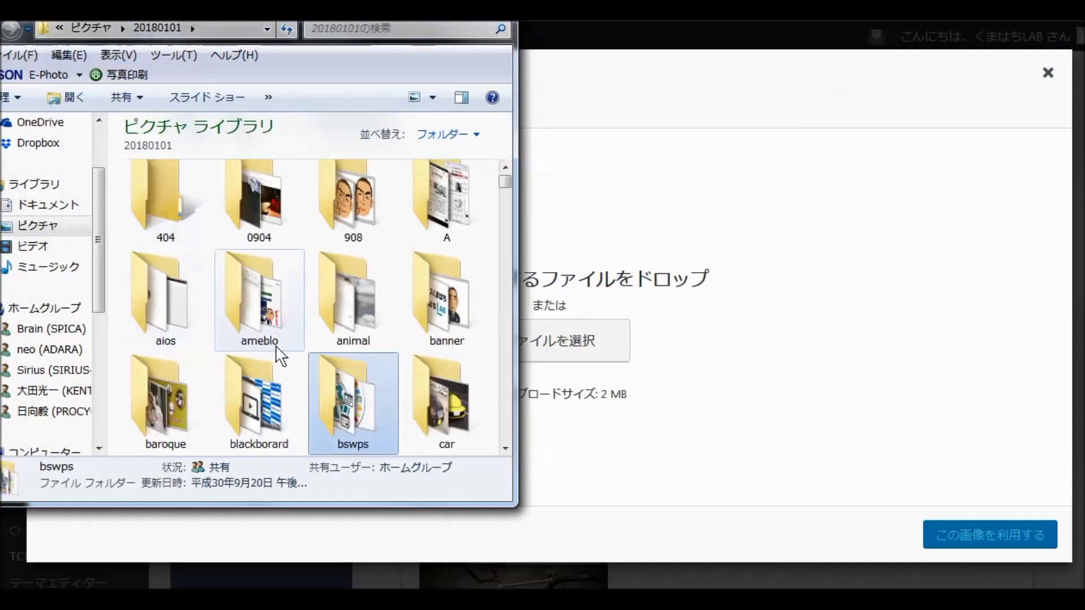
double_click(183, 319)
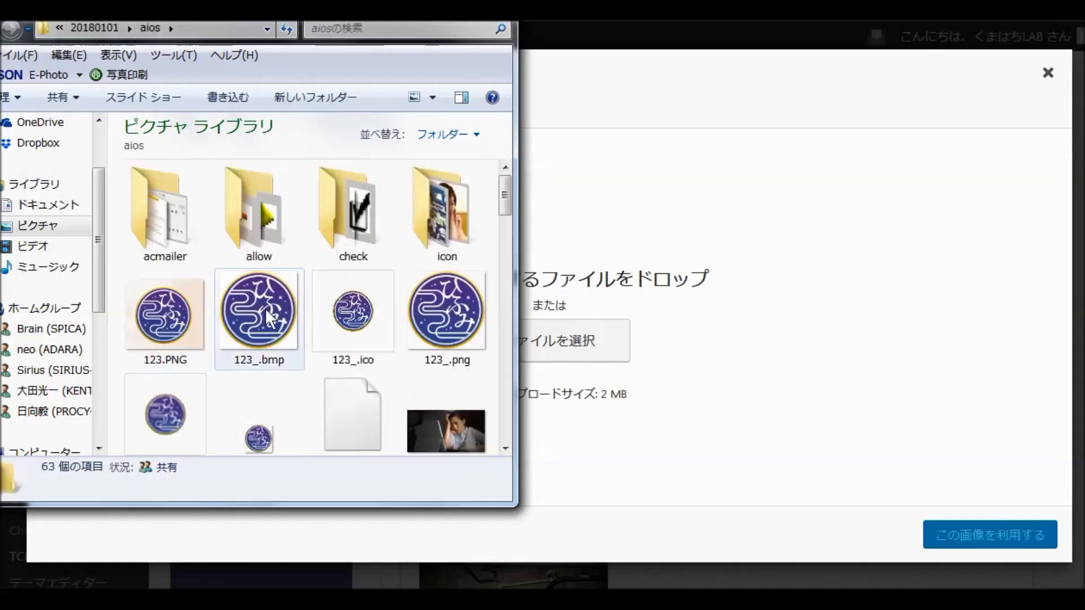
scroll(264, 313, "down", 10)
scroll(268, 319, "down", 10)
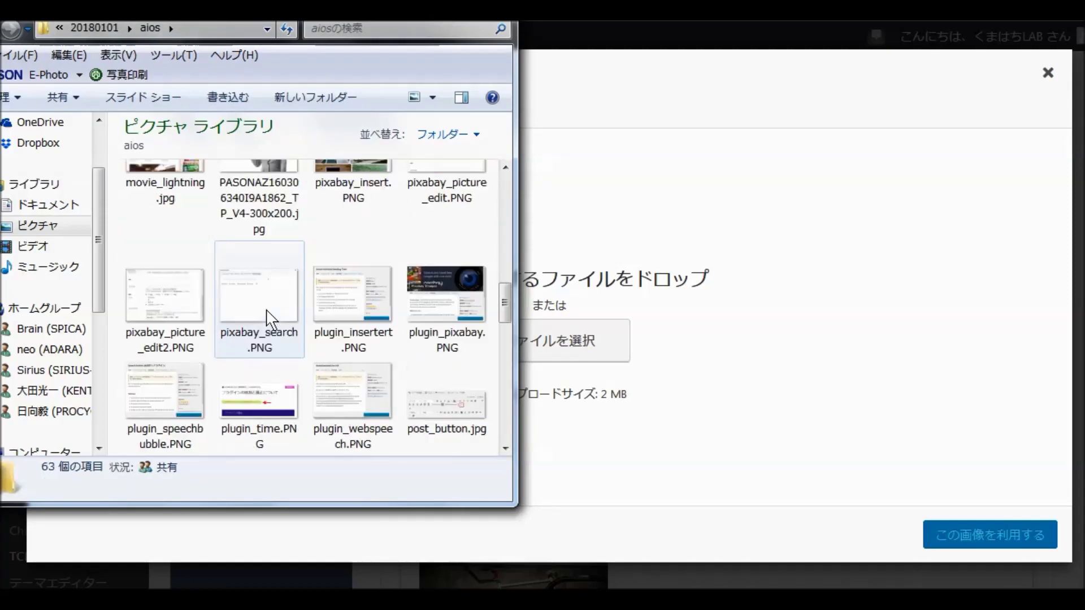
scroll(266, 310, "up", 20)
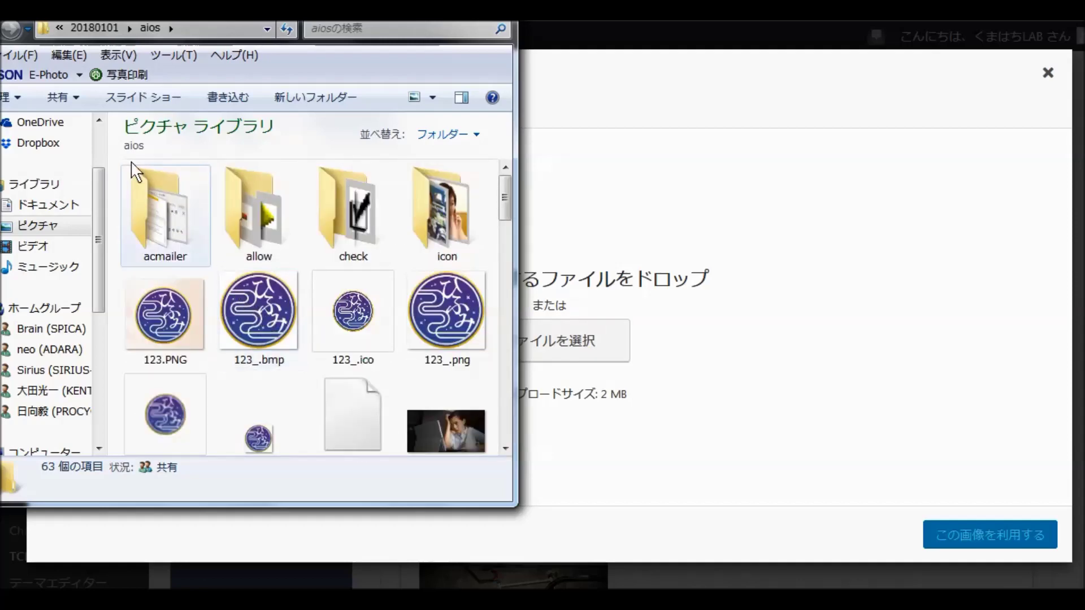
left_click(100, 27)
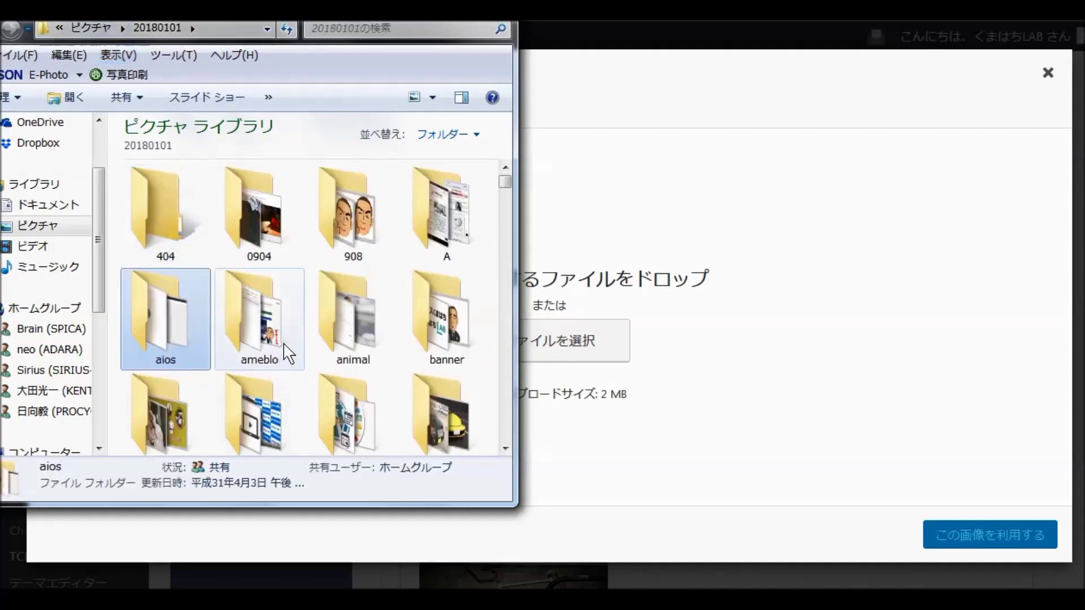
scroll(285, 351, "down", 1)
left_click(350, 401)
double_click(351, 400)
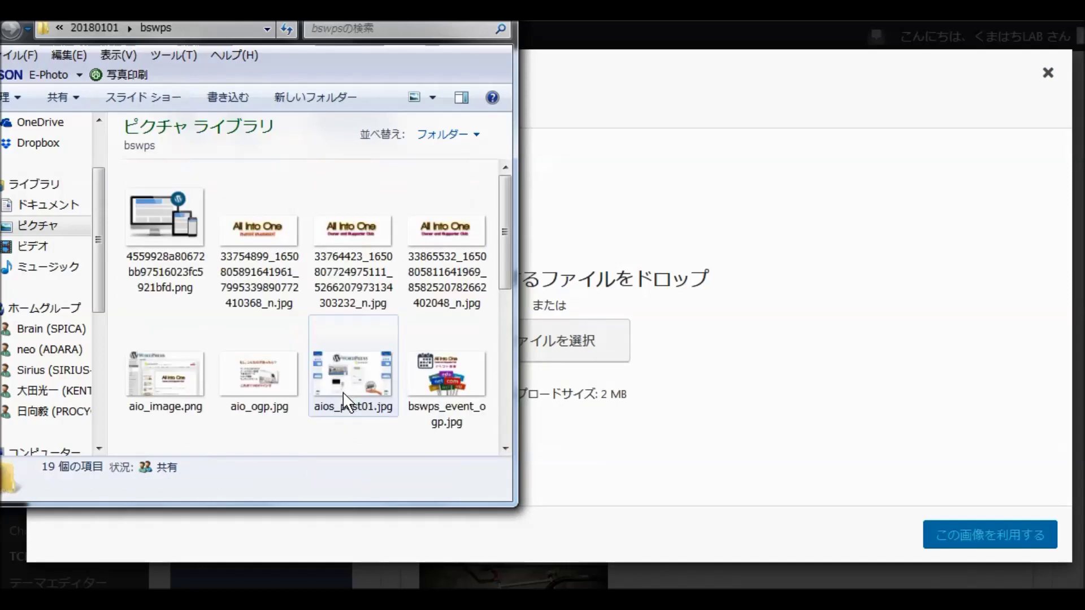
Upload logo_login_top.png from the bswps folder and use it as the foreground image of Slider 1
scroll(349, 391, "down", 2)
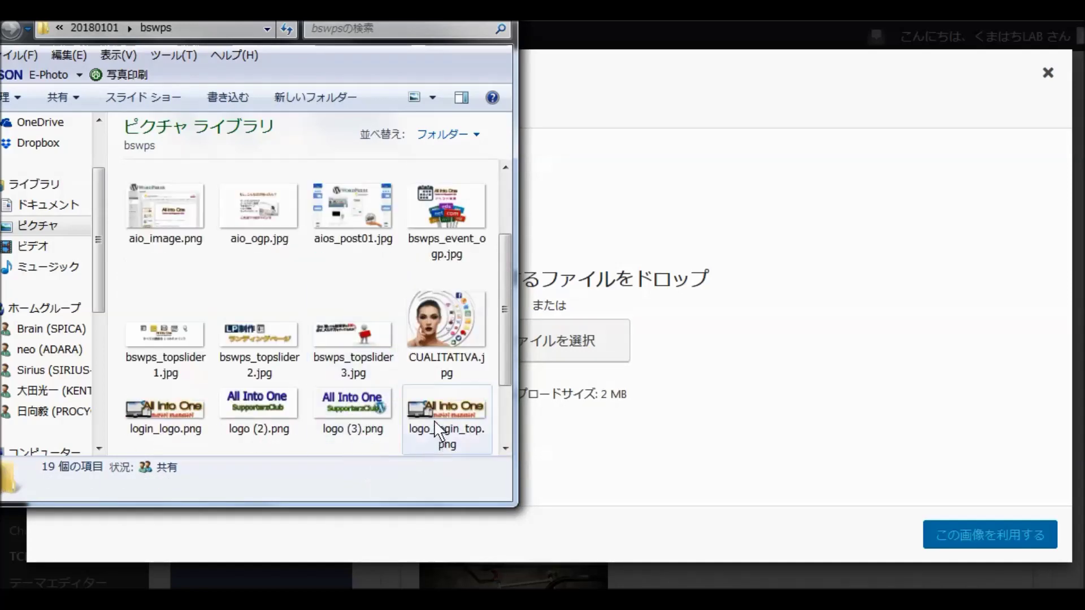
left_click_drag(436, 429, 581, 367)
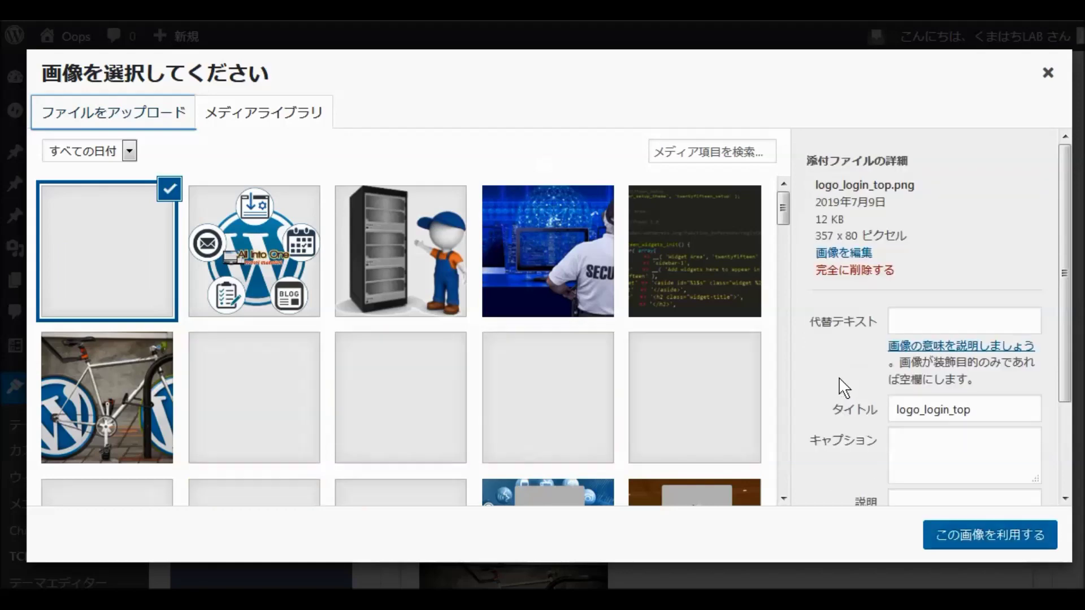
left_click(948, 531)
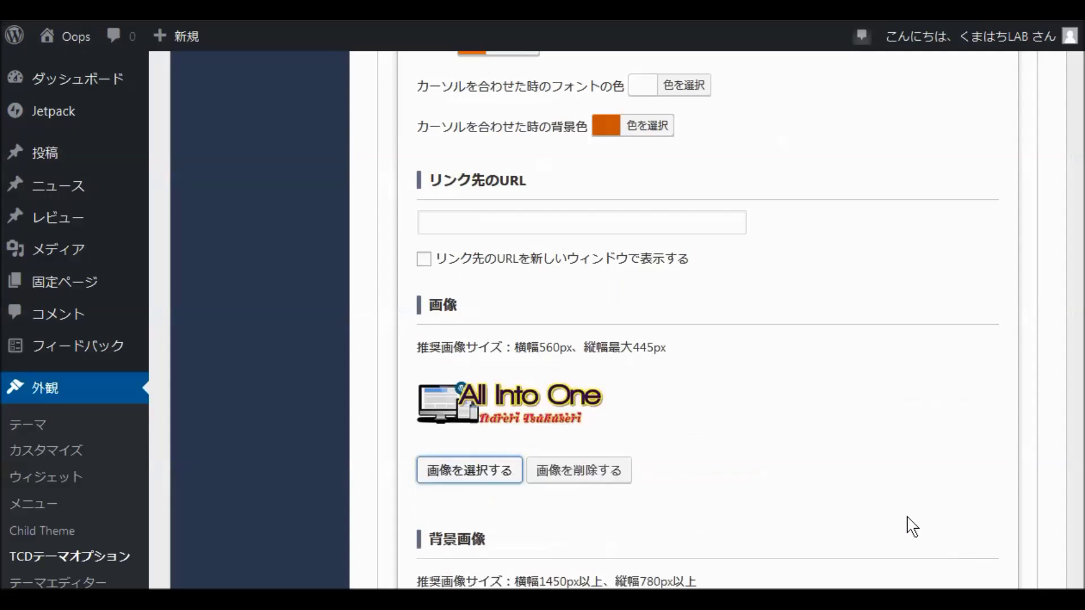
Save the header content settings with the slider images of the top page
scroll(812, 390, "down", 7)
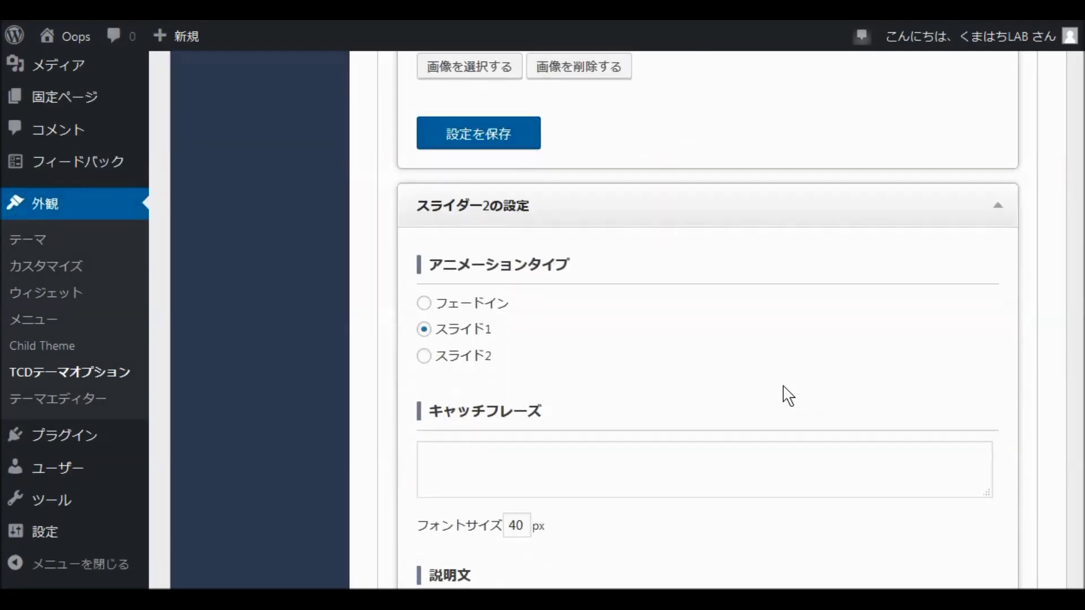
scroll(788, 396, "down", 20)
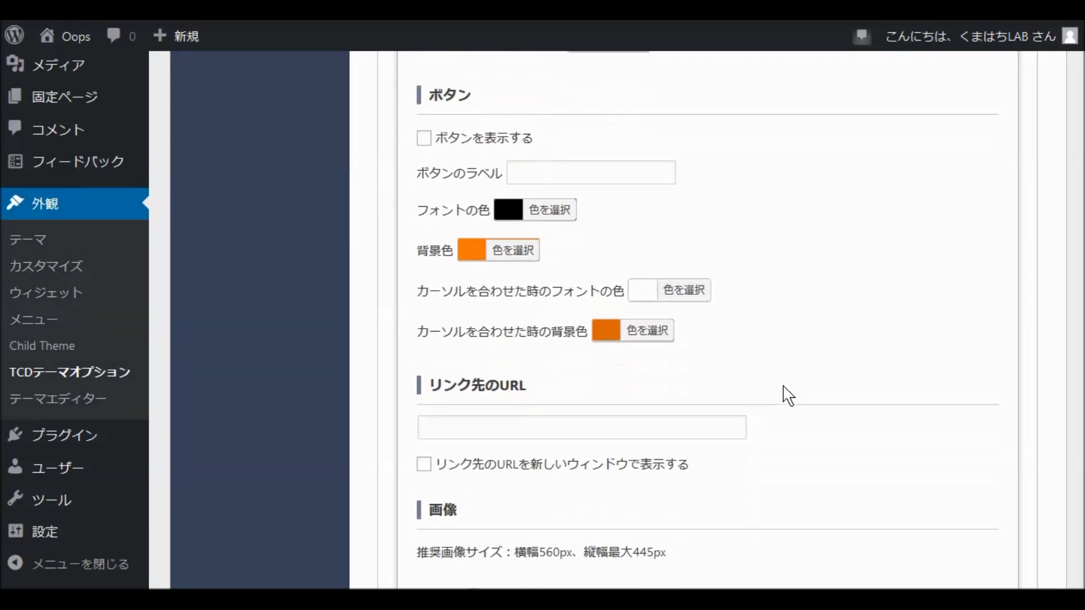
scroll(788, 395, "down", 20)
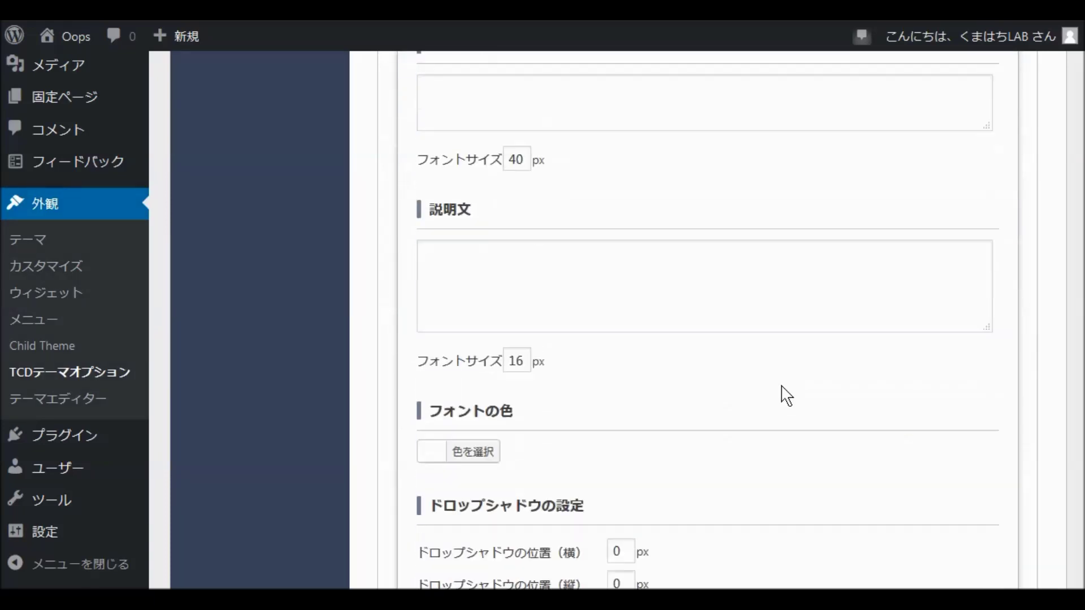
scroll(786, 396, "down", 20)
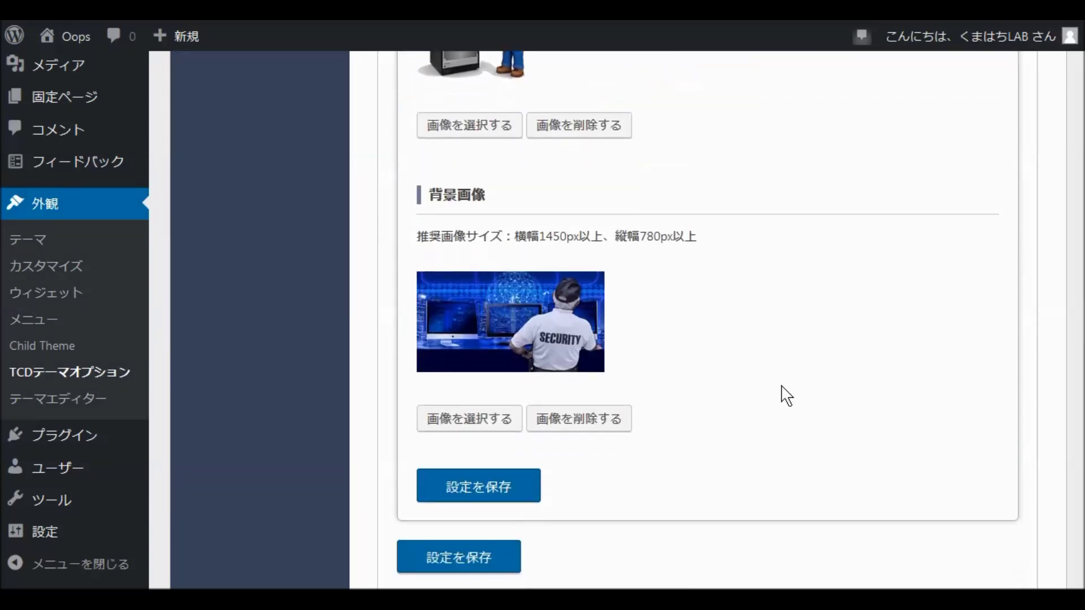
scroll(786, 396, "down", 2)
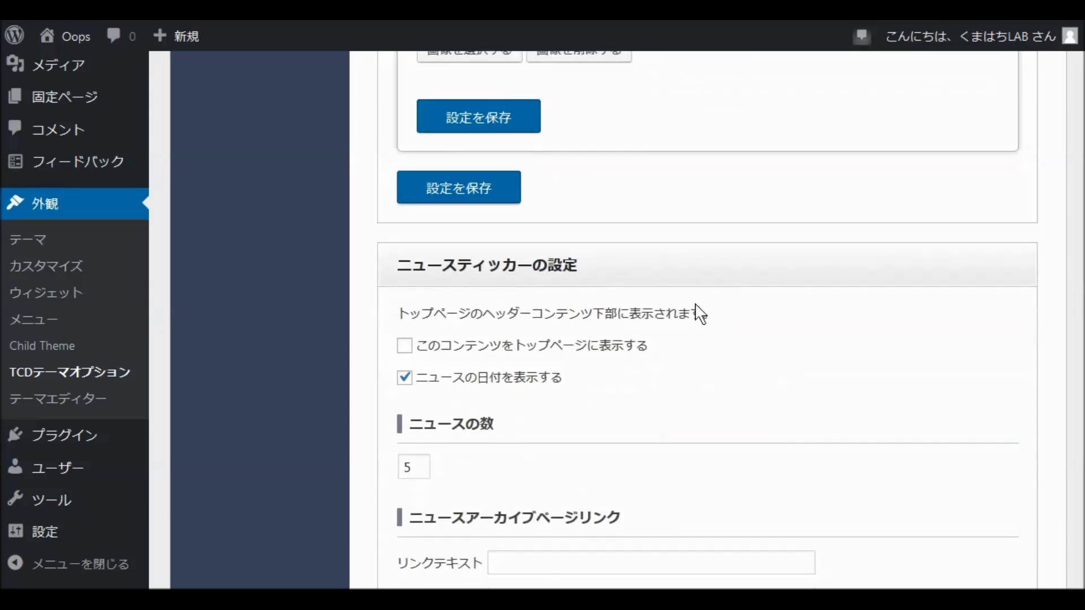
left_click(460, 192)
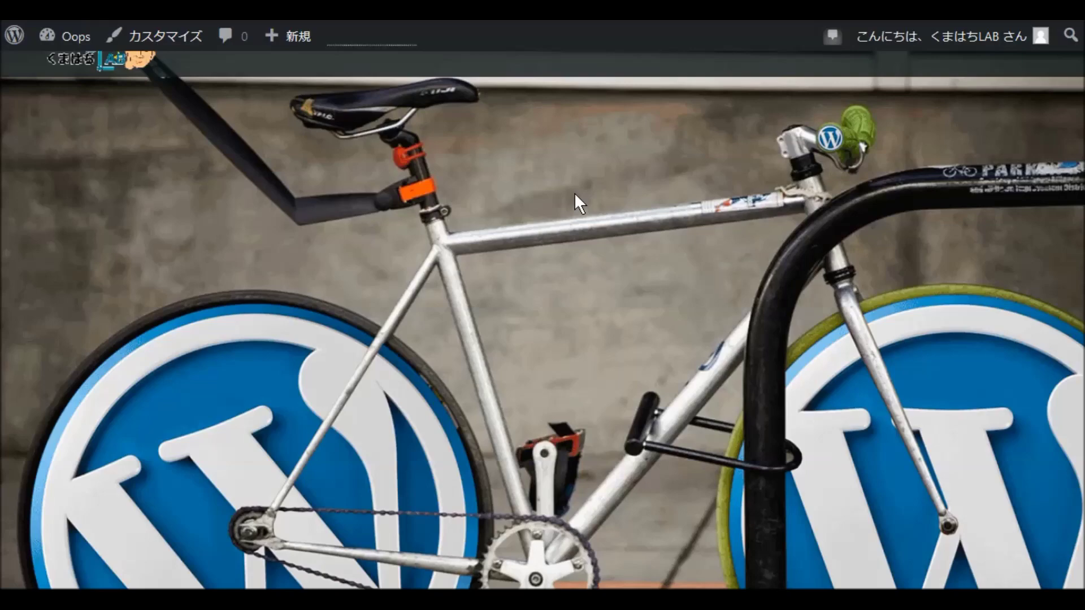
Examine the published top page from the header slider through the three-box content and sample gallery to the footer
scroll(574, 194, "down", 8)
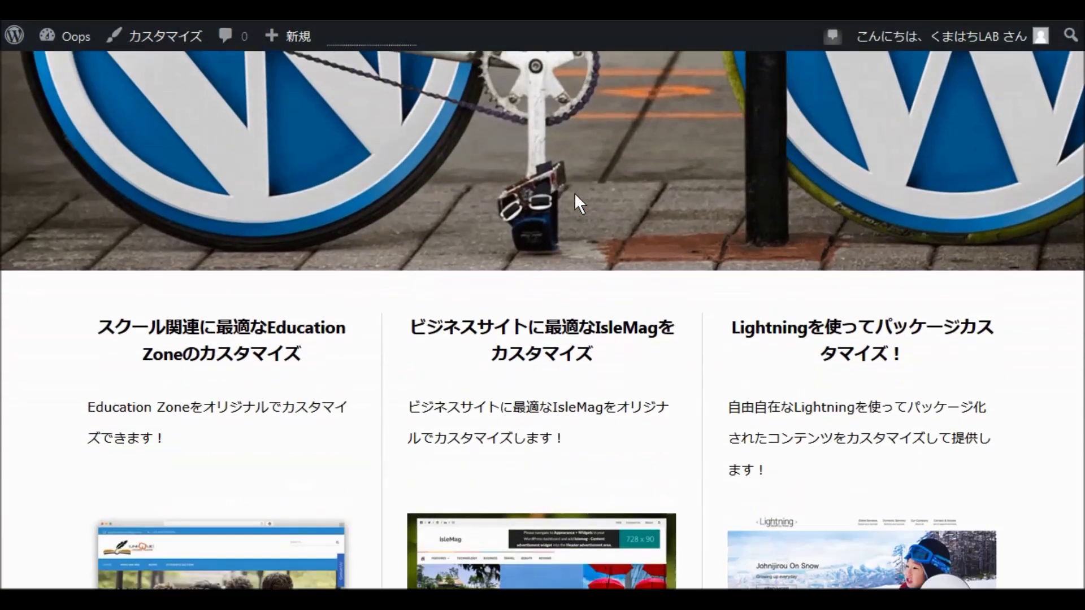
scroll(574, 192, "down", 12)
scroll(574, 193, "down", 10)
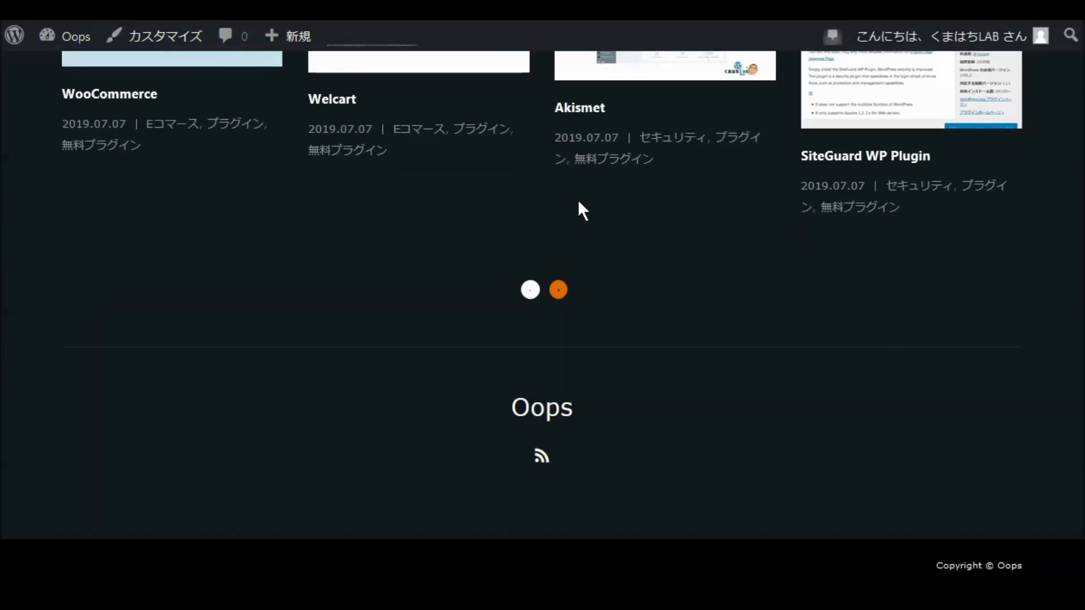
scroll(640, 233, "up", 15)
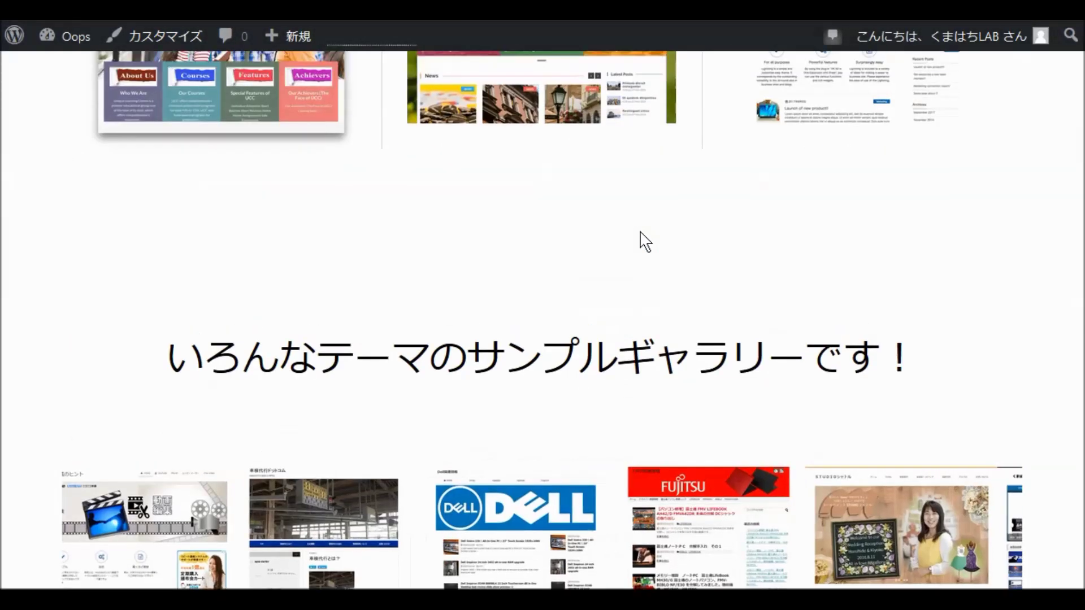
scroll(643, 238, "up", 10)
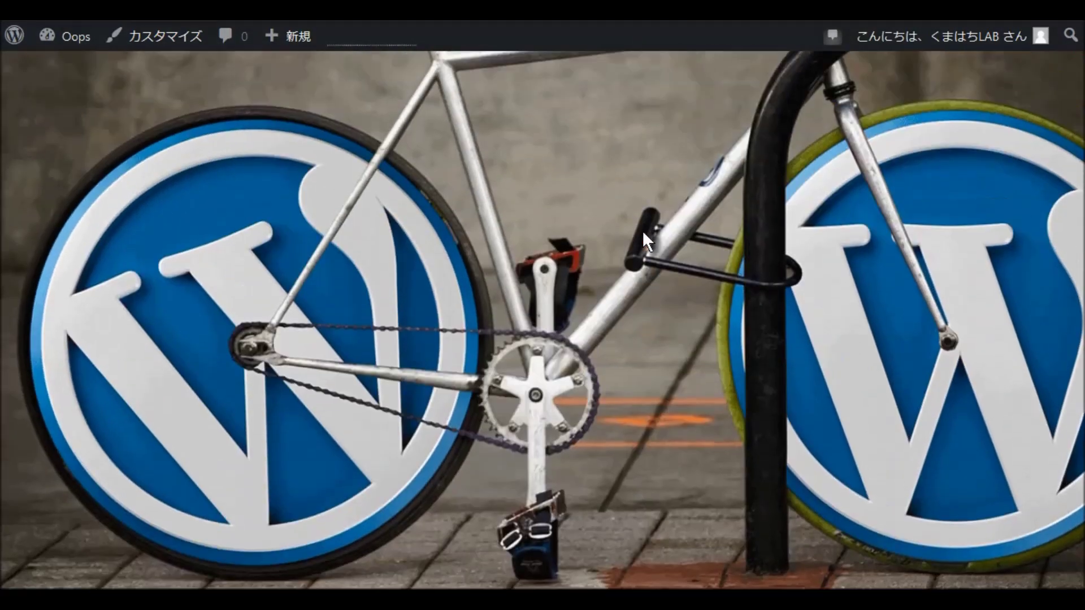
scroll(643, 230, "up", 3)
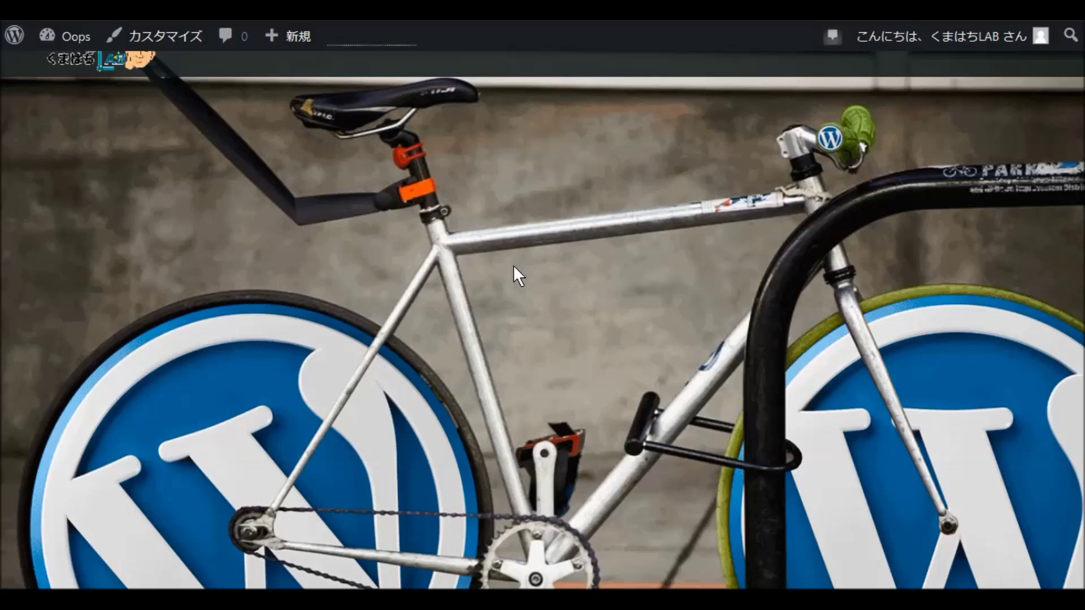
scroll(513, 265, "down", 8)
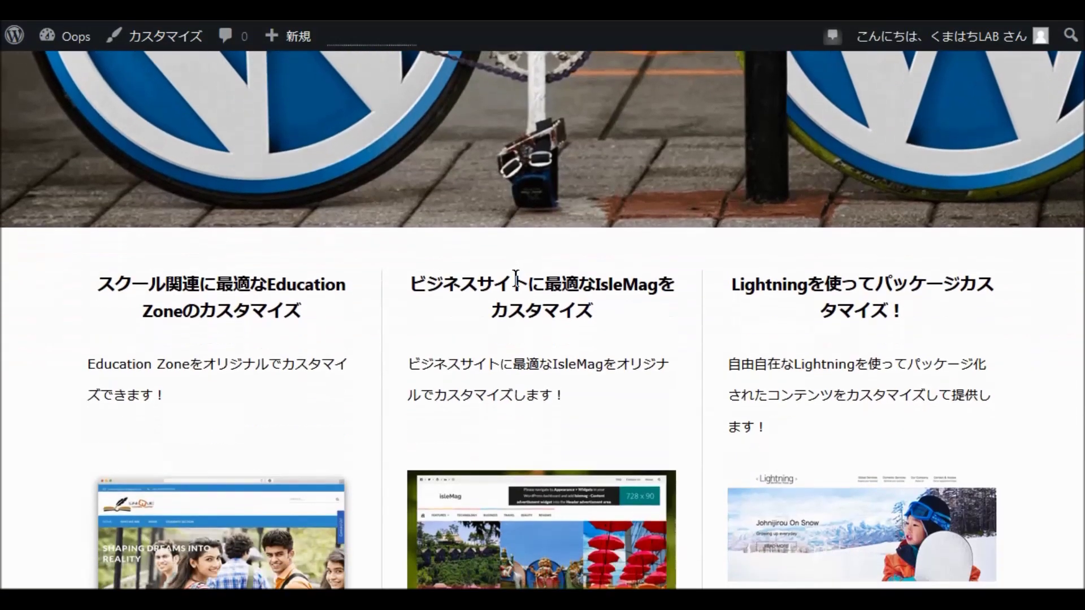
scroll(516, 280, "down", 3)
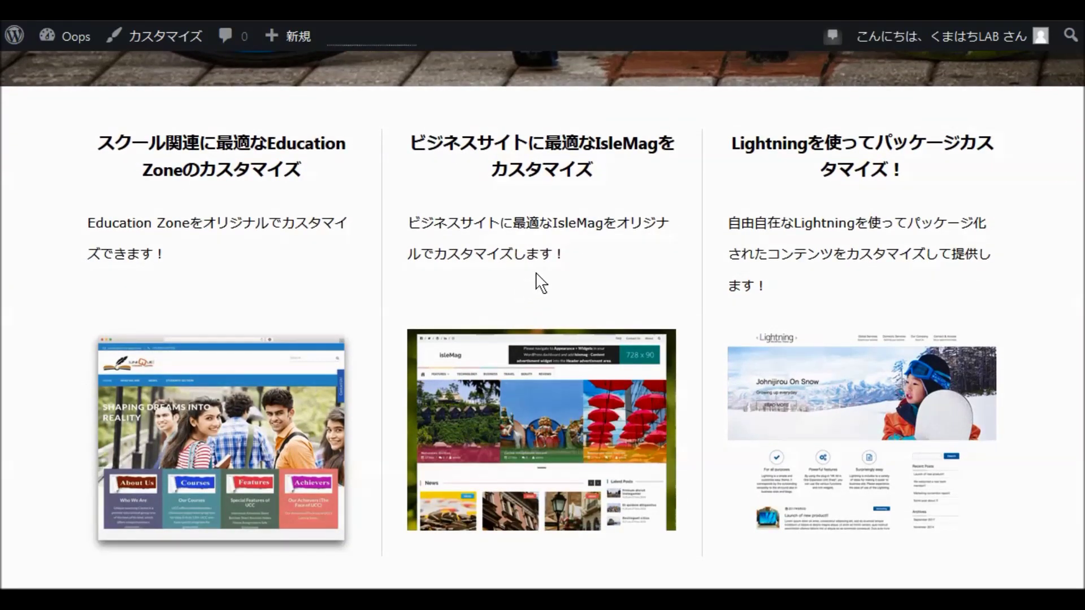
scroll(562, 286, "up", 5)
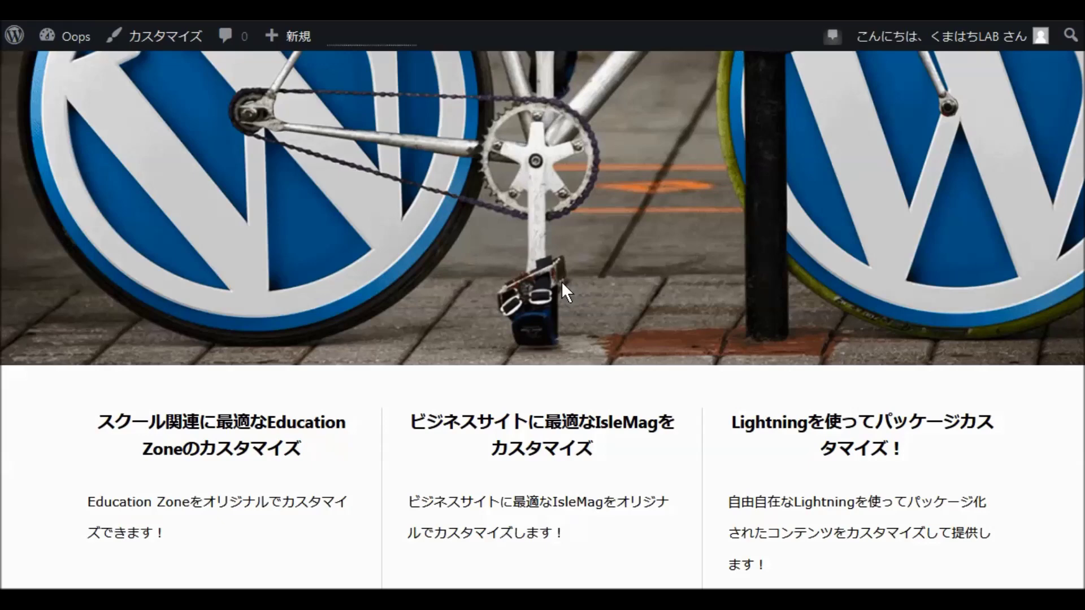
scroll(561, 280, "up", 5)
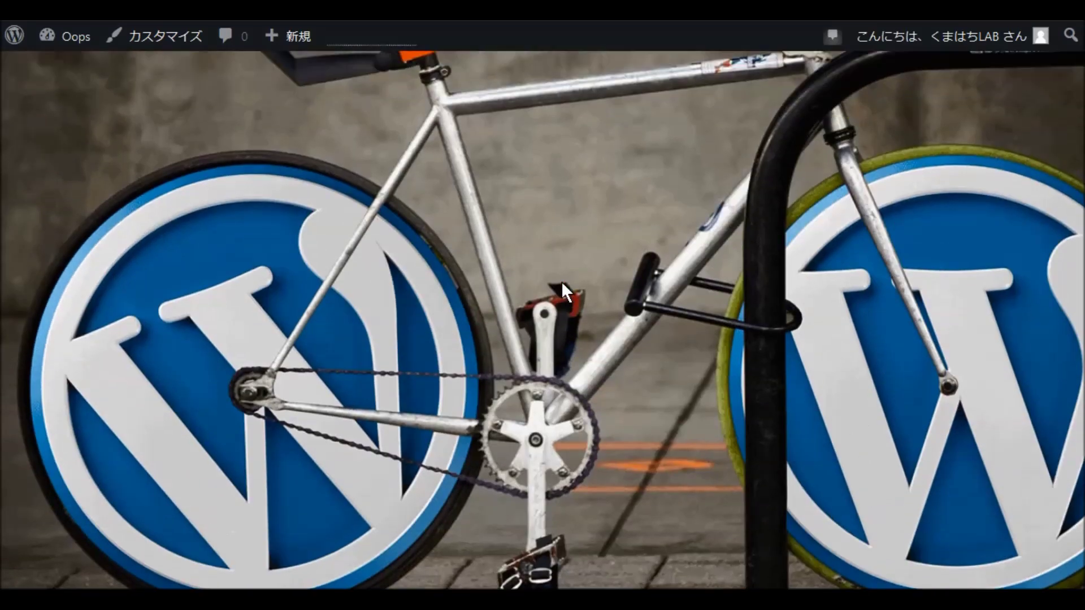
scroll(561, 280, "up", 3)
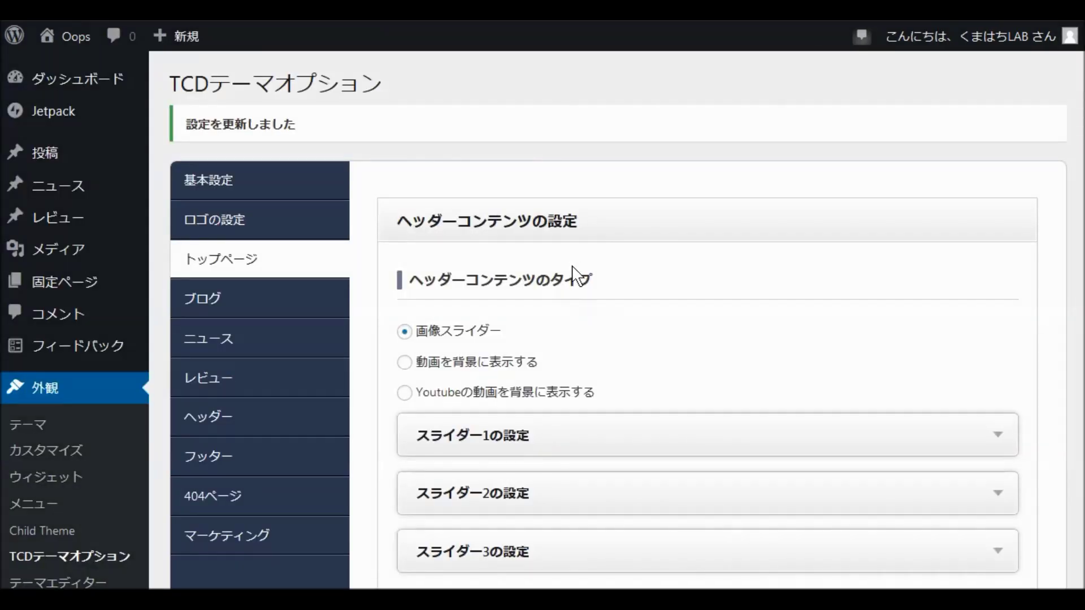
Review the header content type, the three slider sections and the news ticker settings in the top page theme options
scroll(572, 279, "down", 3)
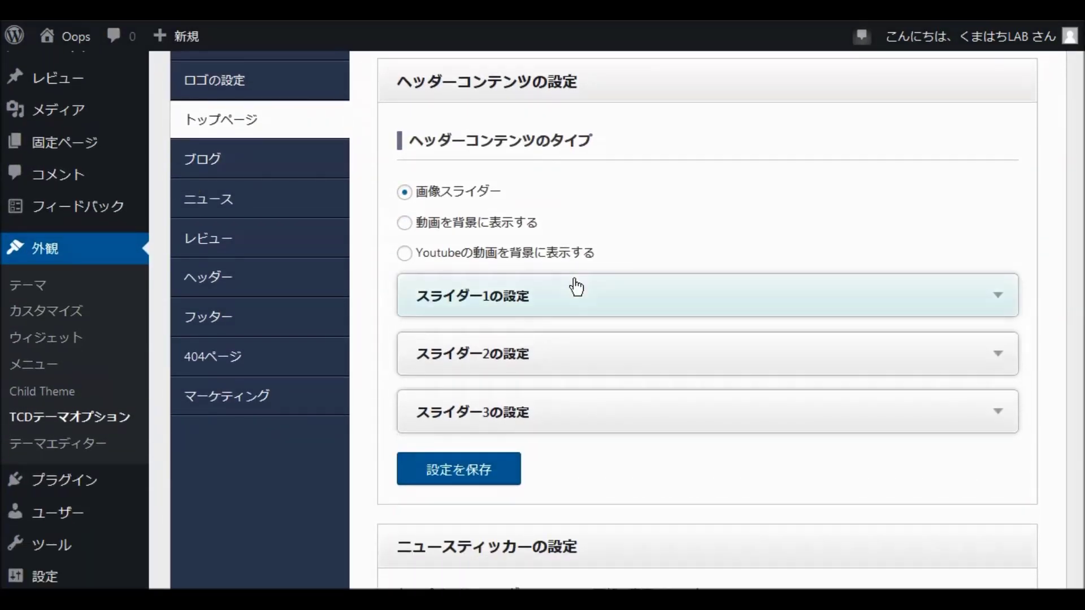
scroll(576, 287, "down", 3)
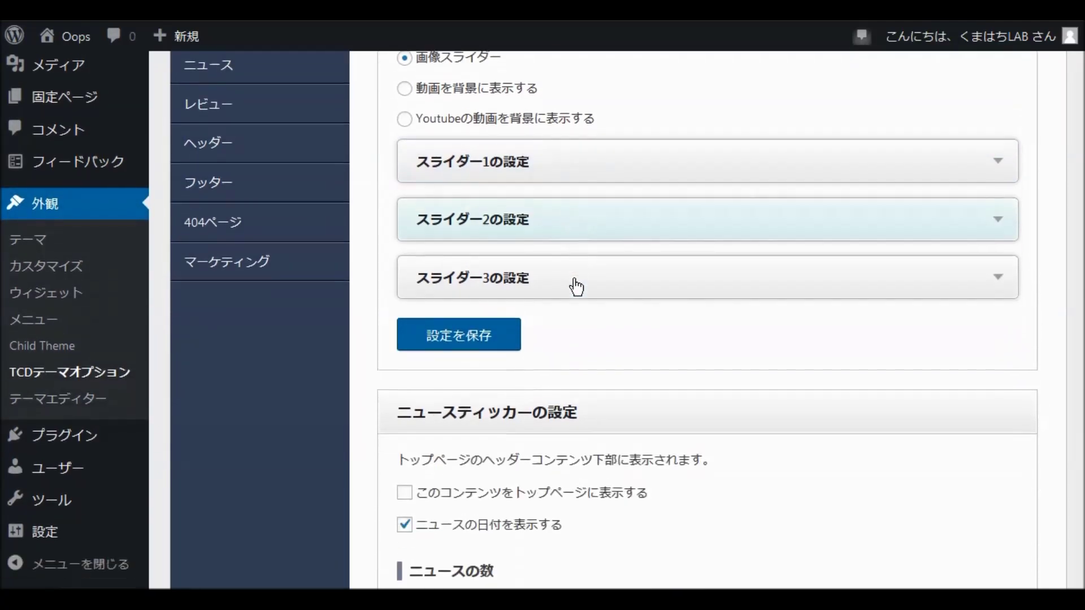
scroll(631, 366, "down", 3)
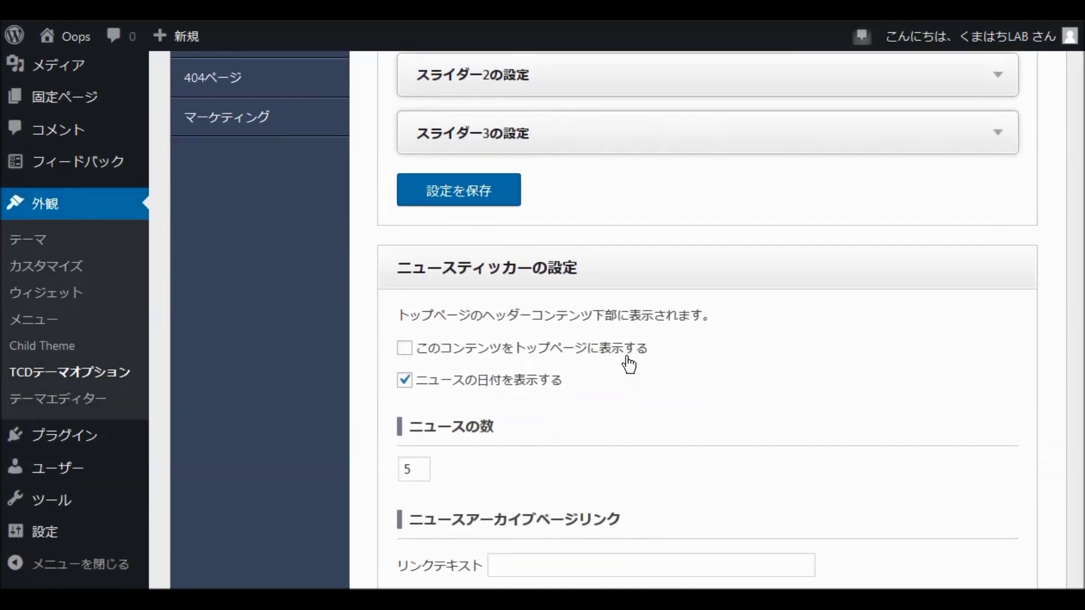
scroll(615, 363, "up", 6)
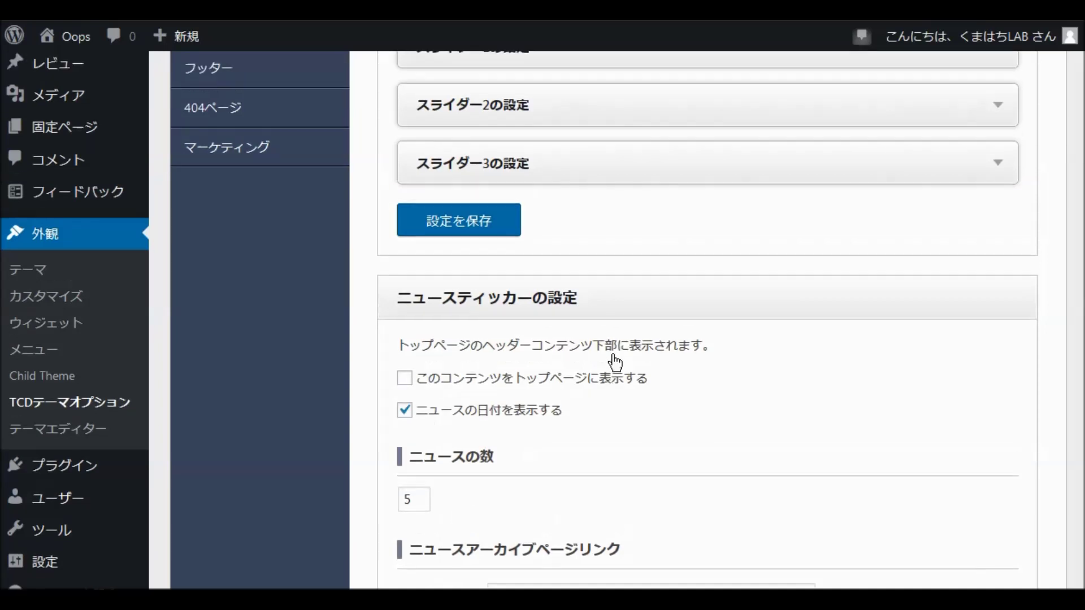
scroll(615, 364, "up", 3)
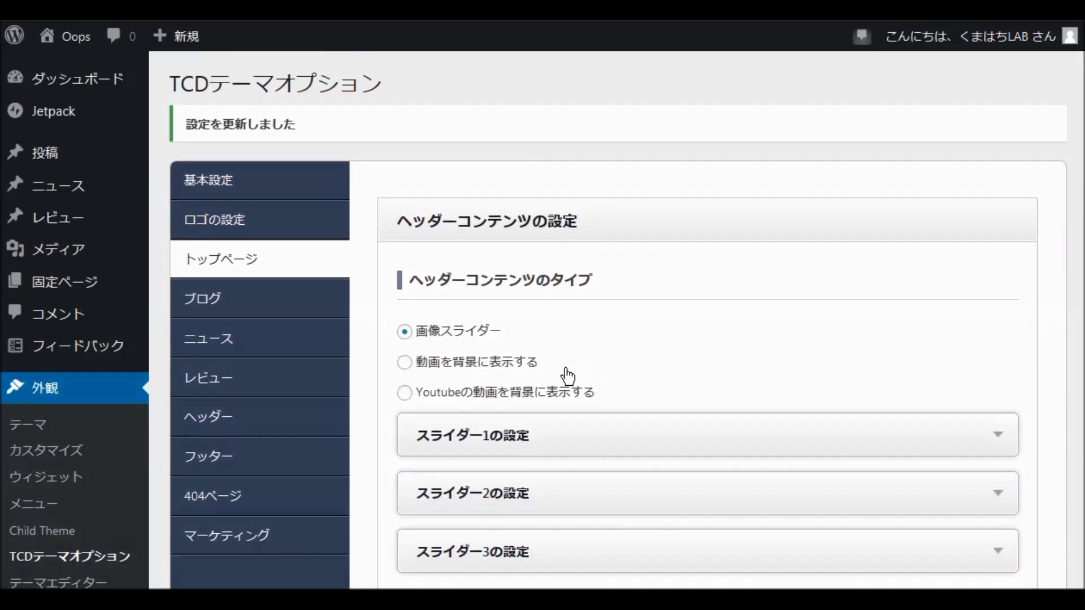
scroll(569, 366, "down", 3)
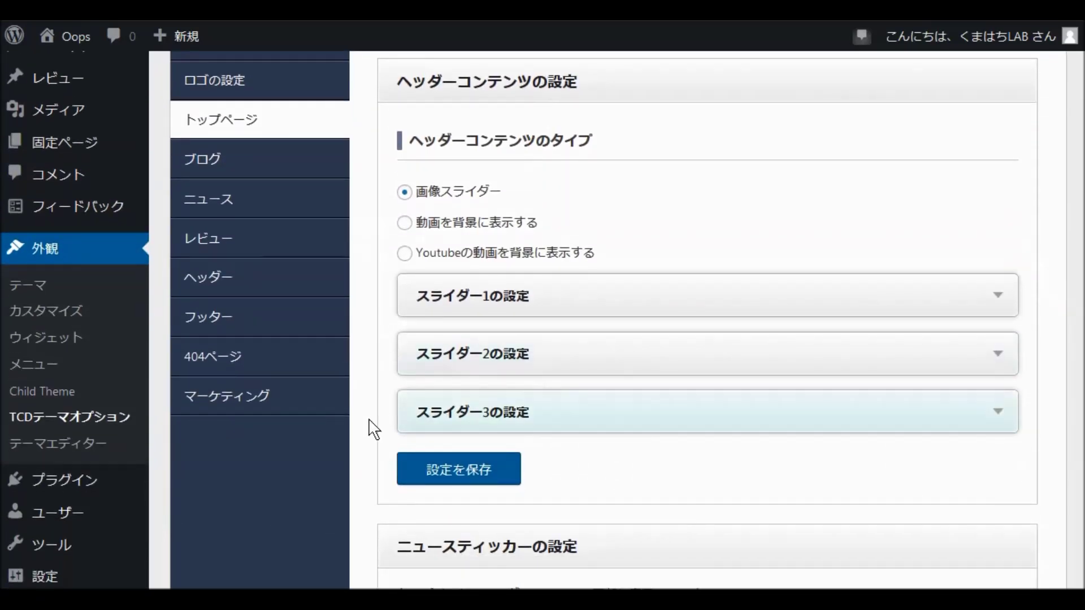
Open the marketing theme options and examine the below-article CTA and footer CTA settings, including display choices and AB test tables
left_click(233, 402)
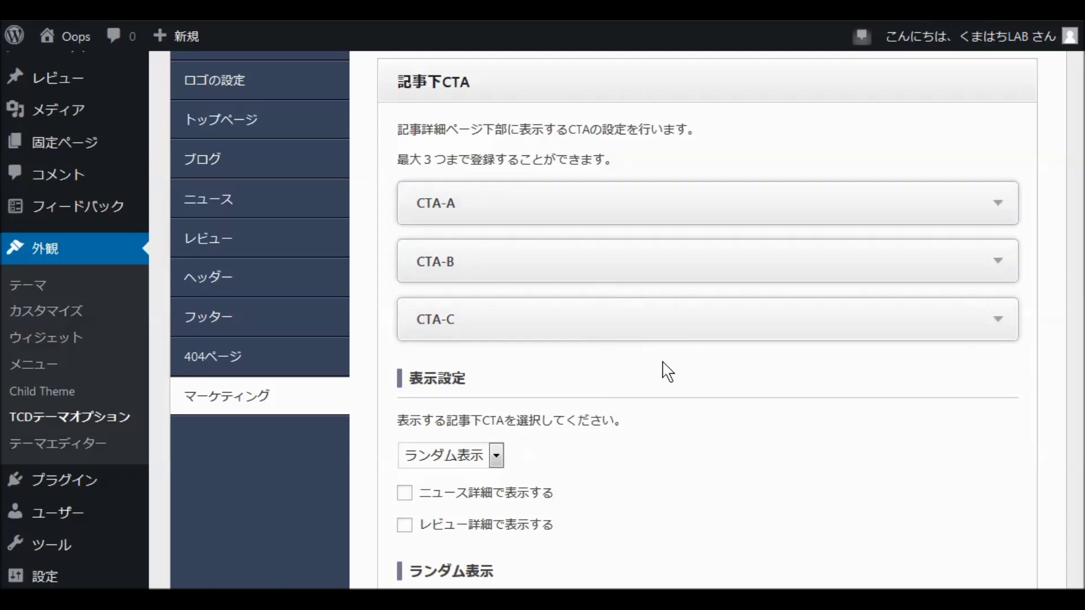
scroll(667, 372, "down", 7)
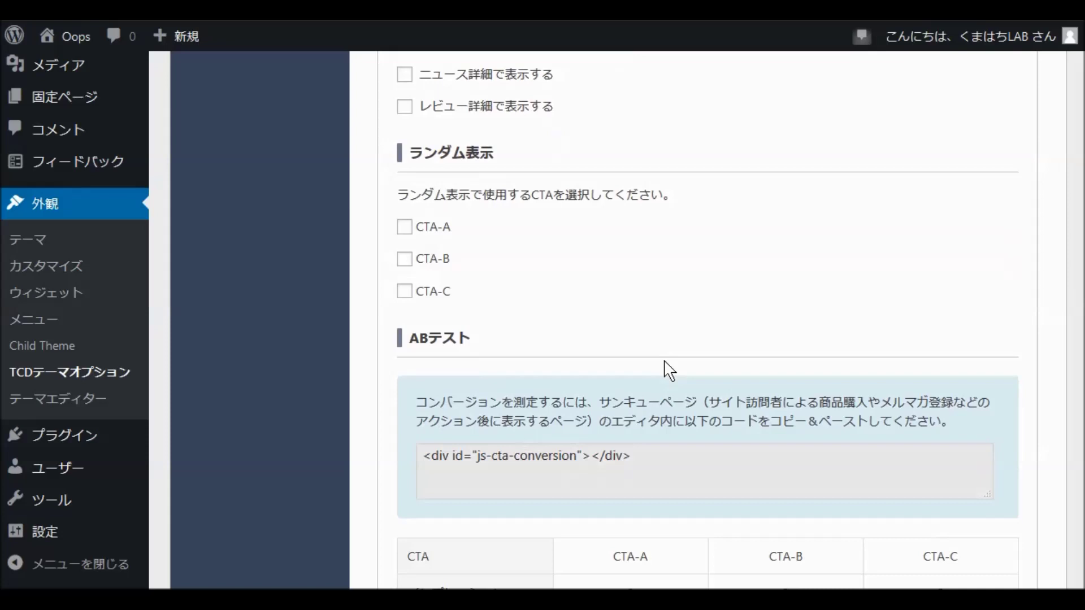
scroll(669, 370, "down", 5)
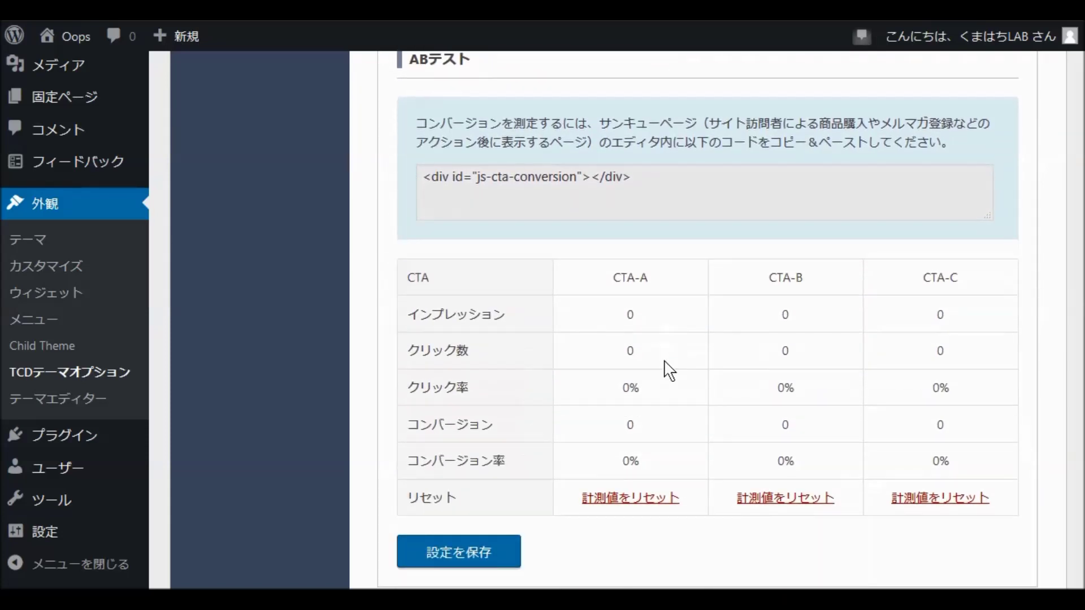
scroll(667, 369, "down", 2)
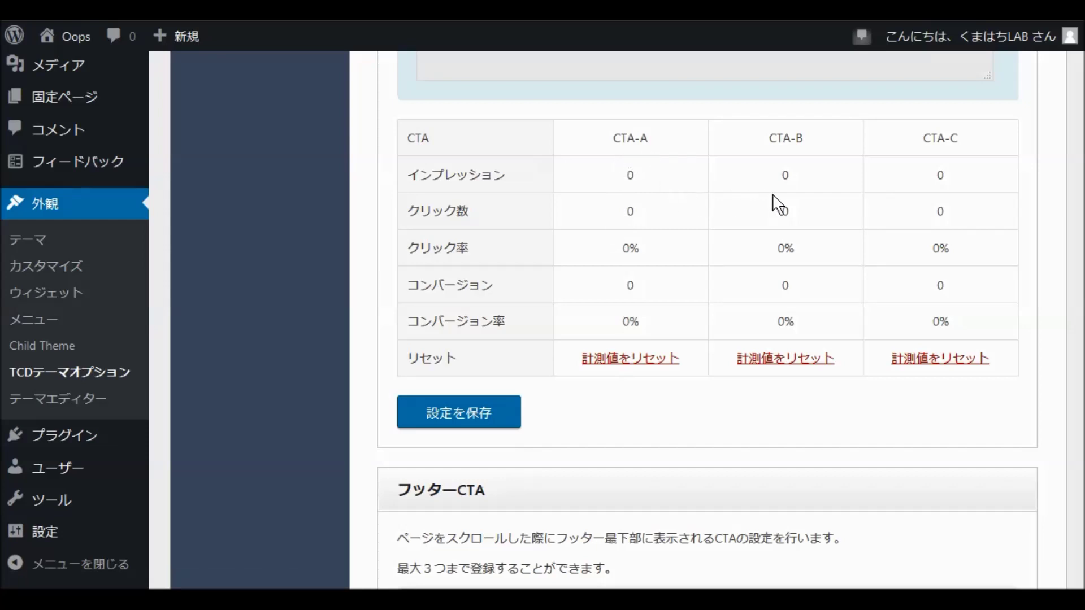
scroll(593, 326, "down", 15)
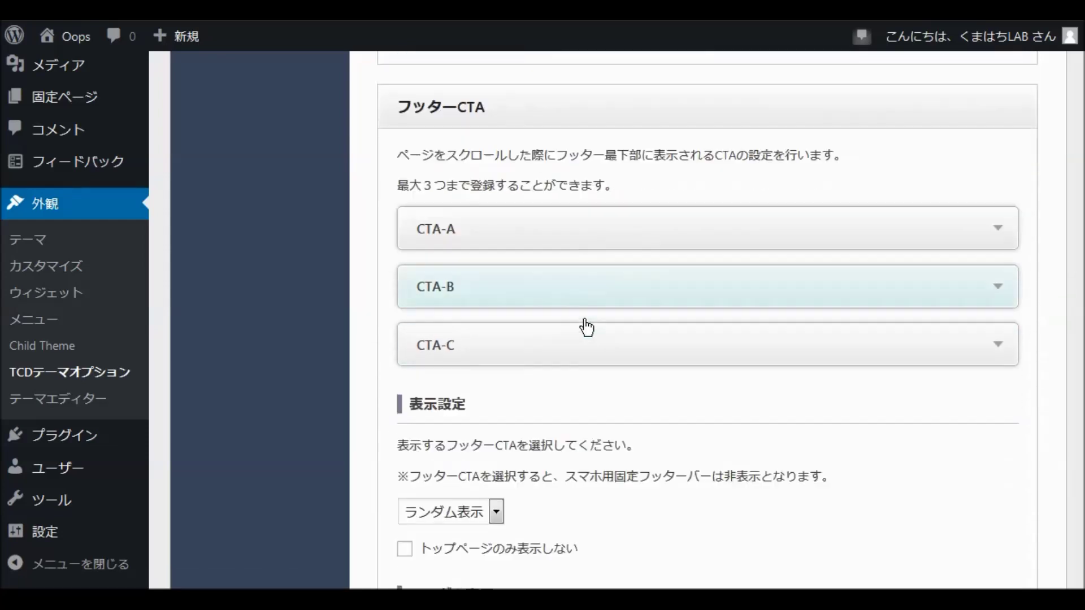
scroll(593, 327, "down", 6)
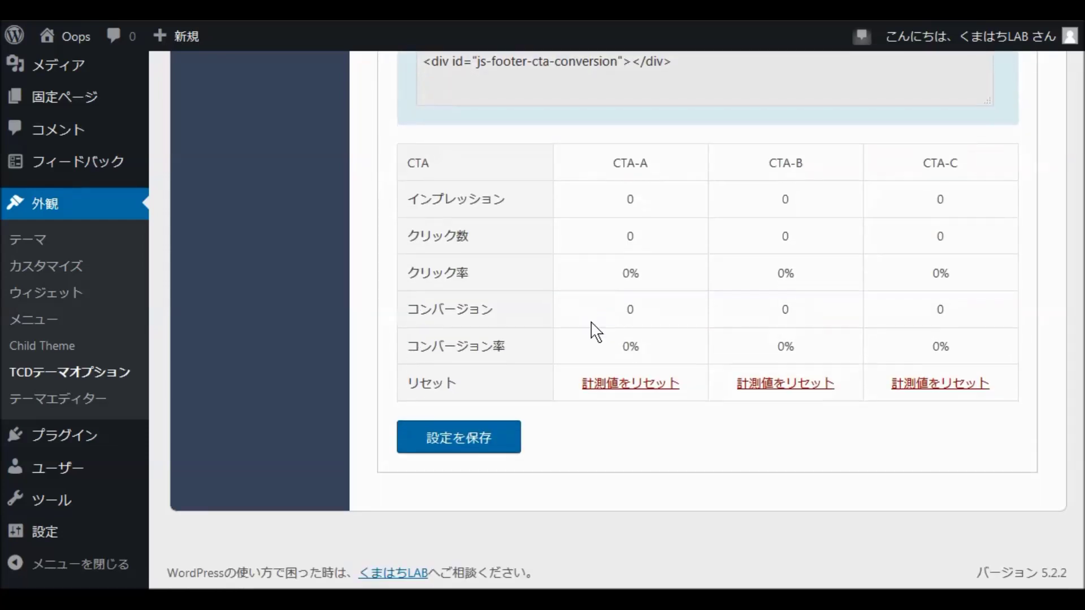
scroll(593, 330, "up", 11)
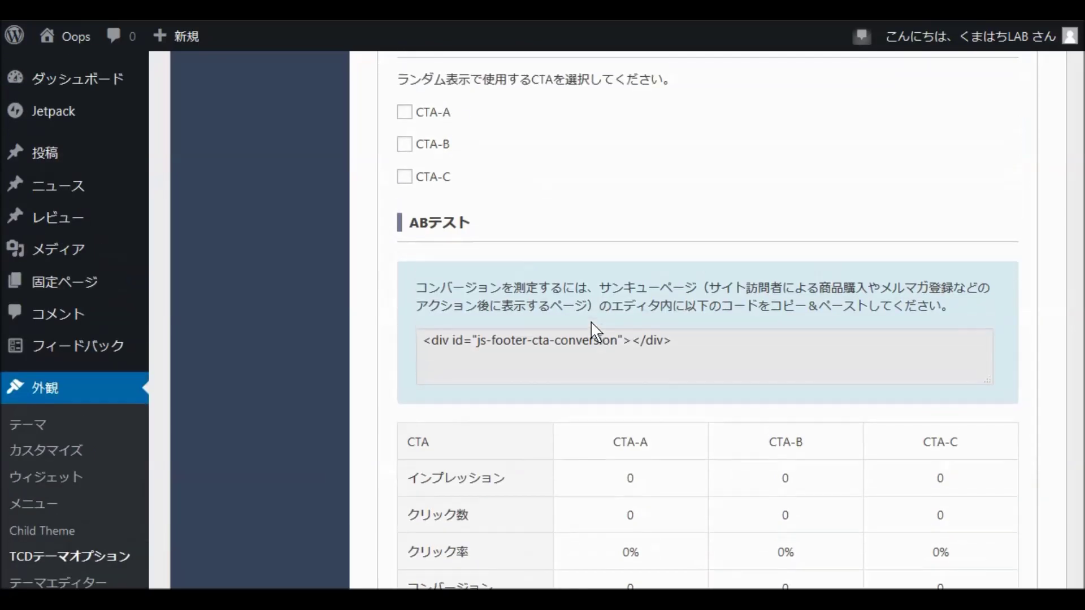
scroll(621, 315, "up", 20)
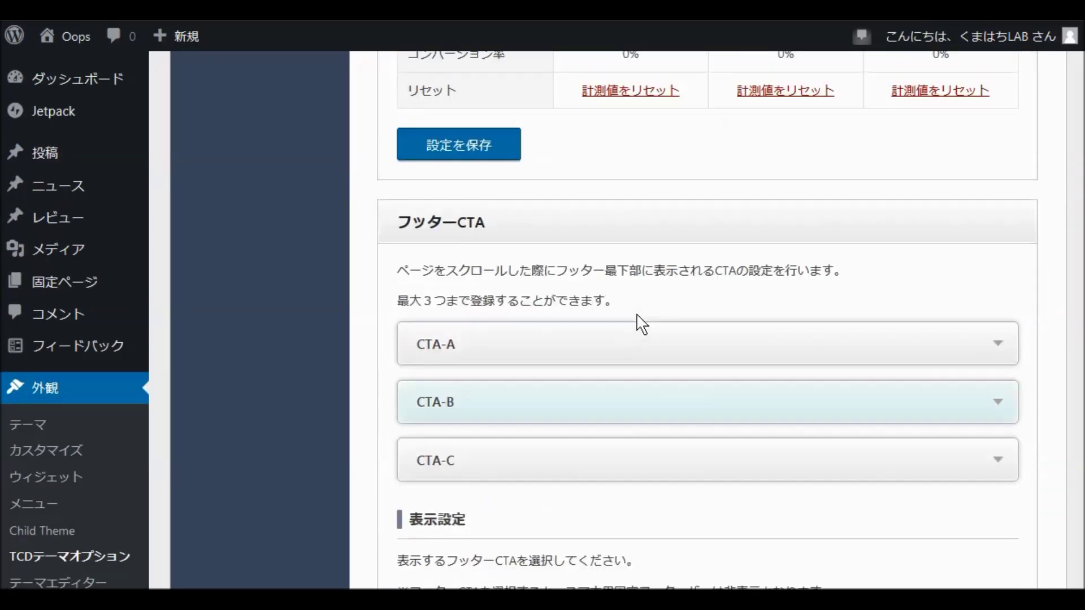
scroll(695, 294, "up", 2)
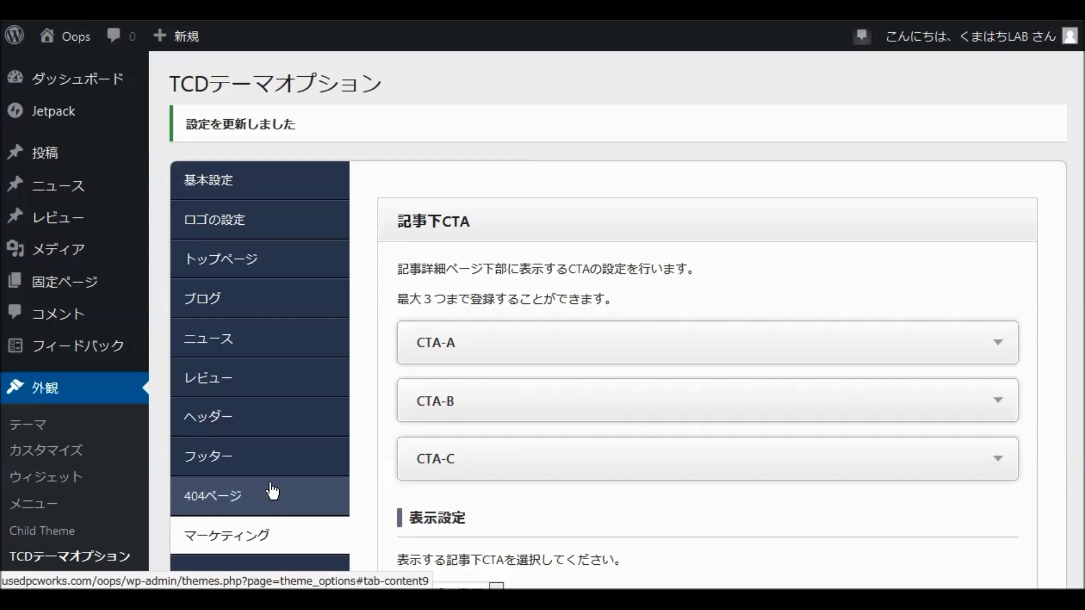
Open the 404 page theme options and examine the header image, overlay colour and opacity, catchphrase, description and font size settings
left_click(252, 506)
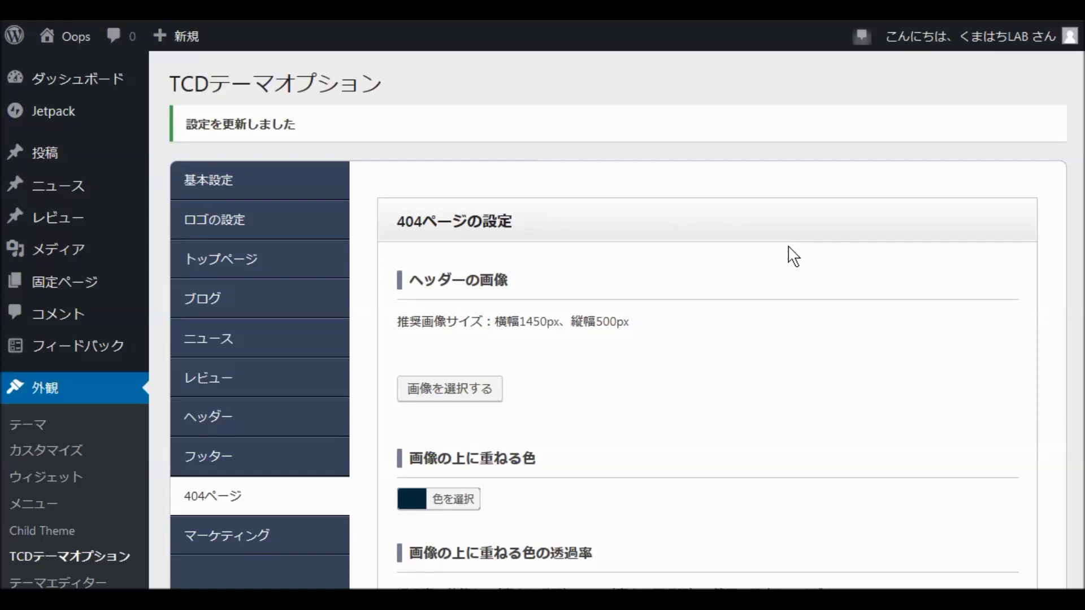
scroll(793, 258, "down", 3)
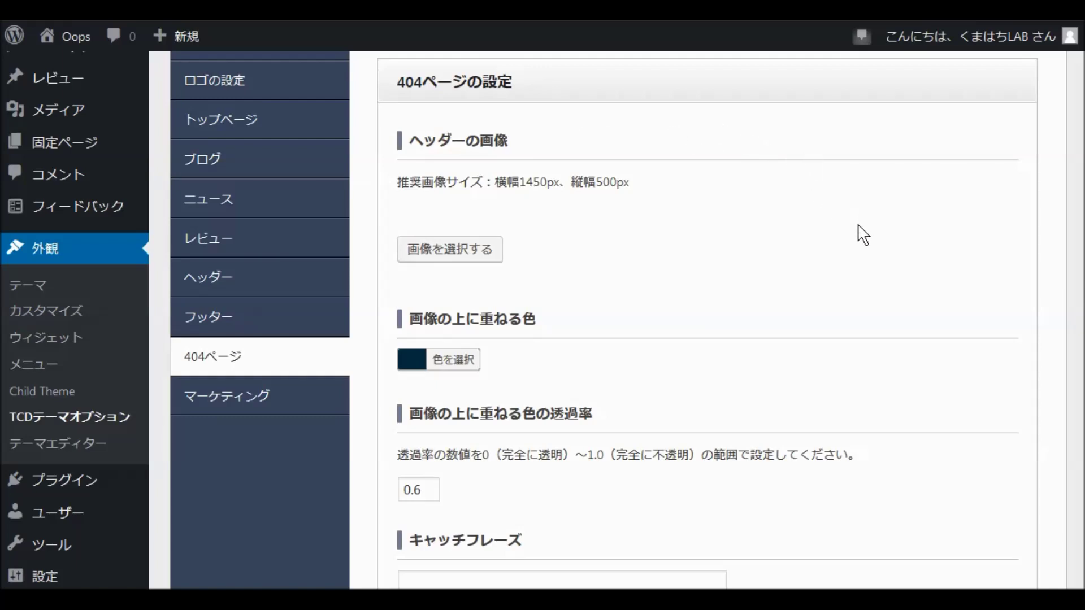
scroll(863, 235, "down", 5)
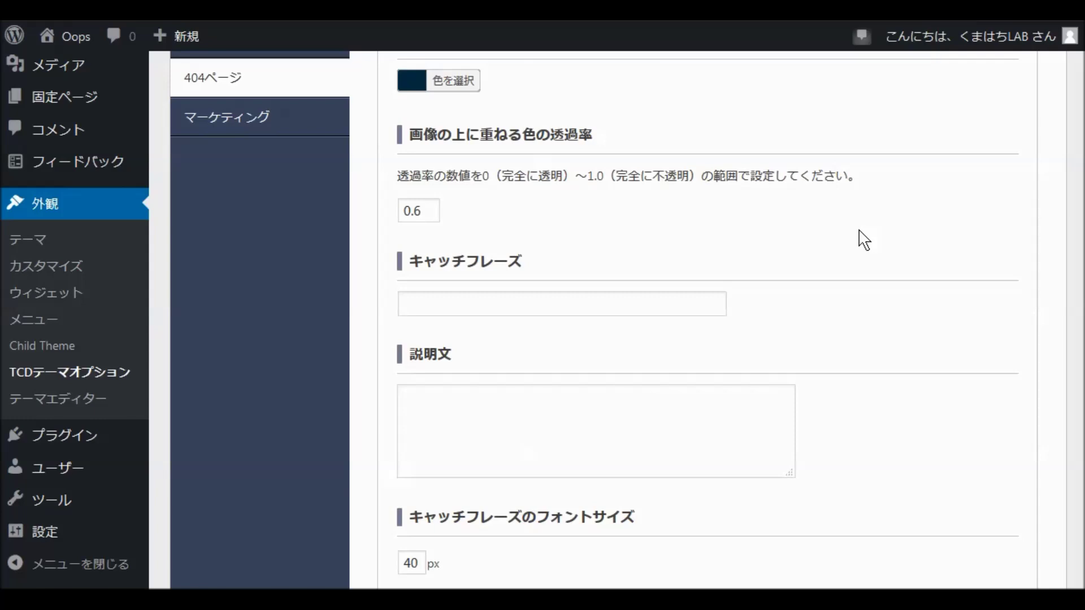
scroll(862, 240, "down", 2)
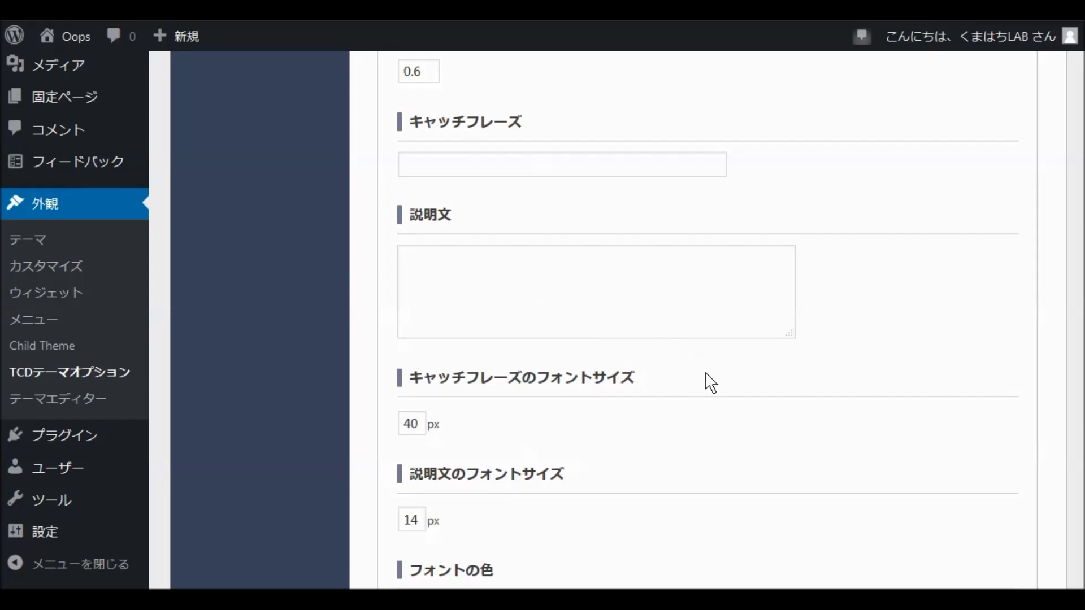
scroll(797, 377, "up", 6)
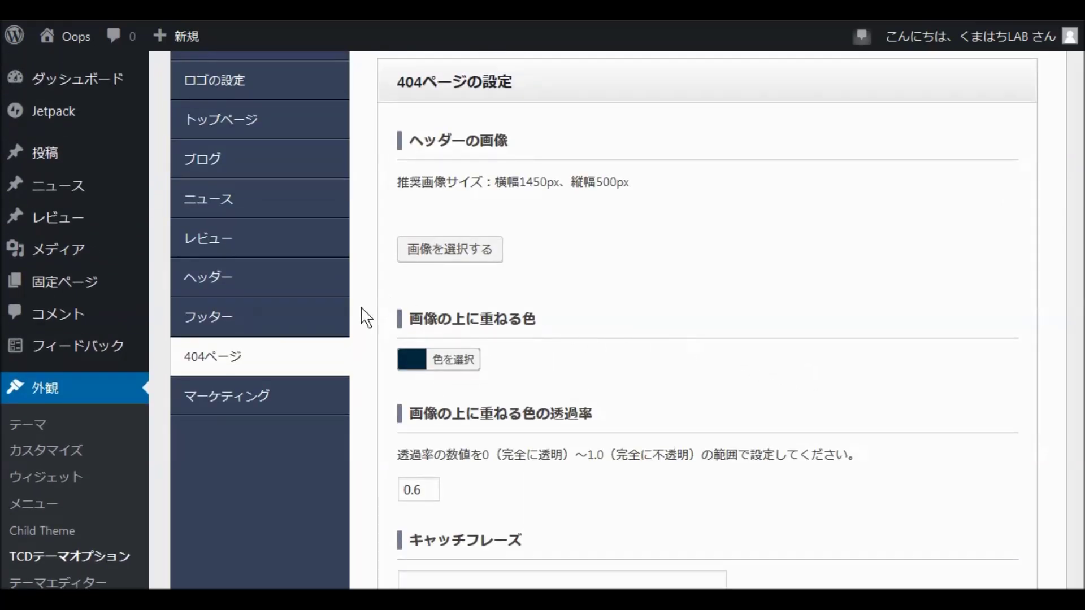
Open the footer theme options and examine the blog content carousel settings and the SNS button settings
left_click(196, 327)
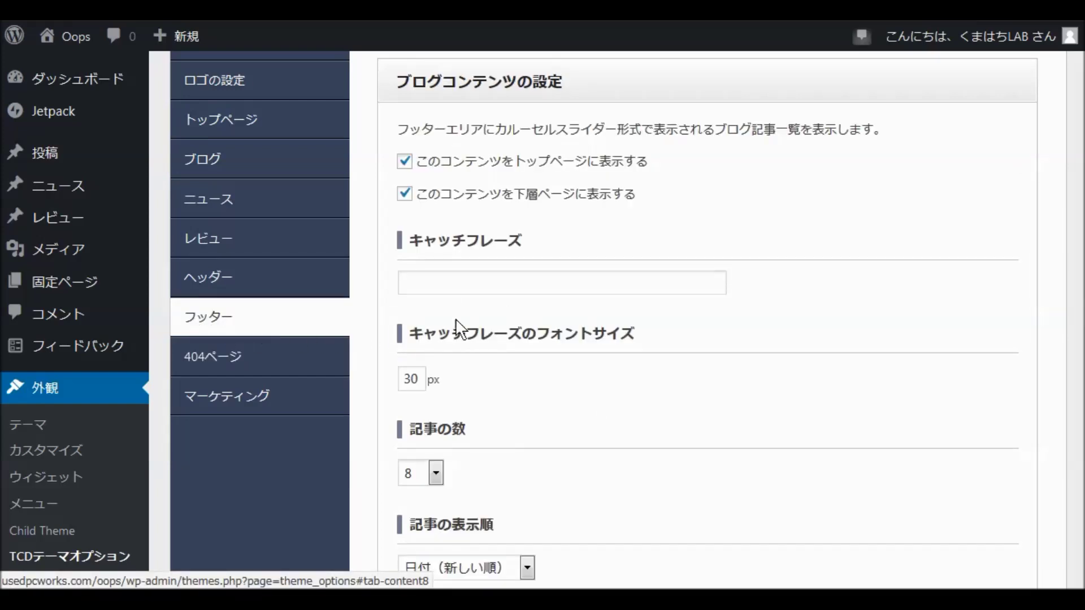
scroll(813, 354, "down", 9)
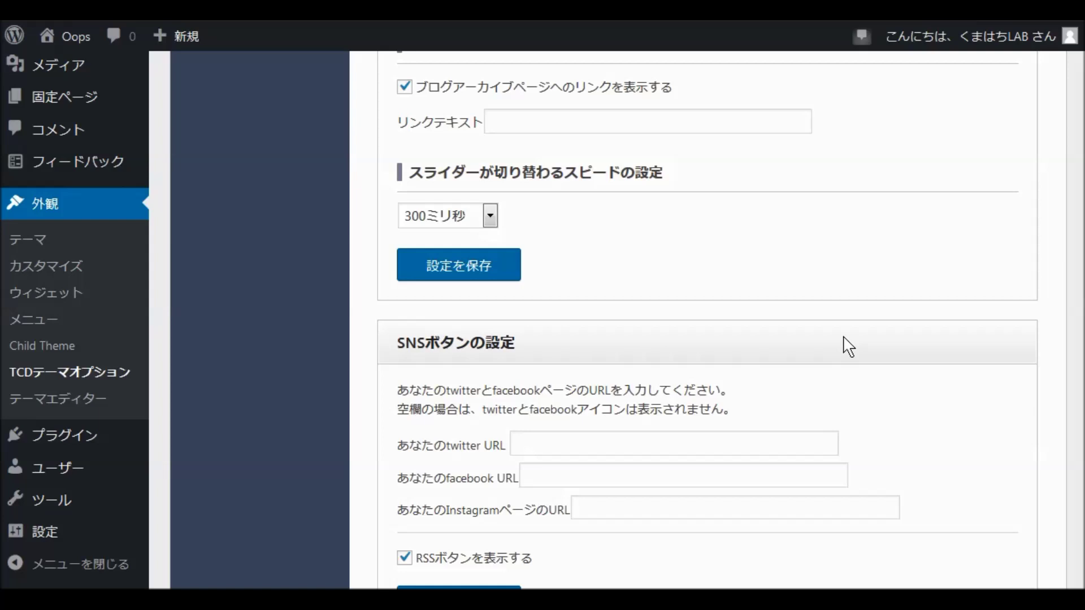
scroll(847, 346, "up", 10)
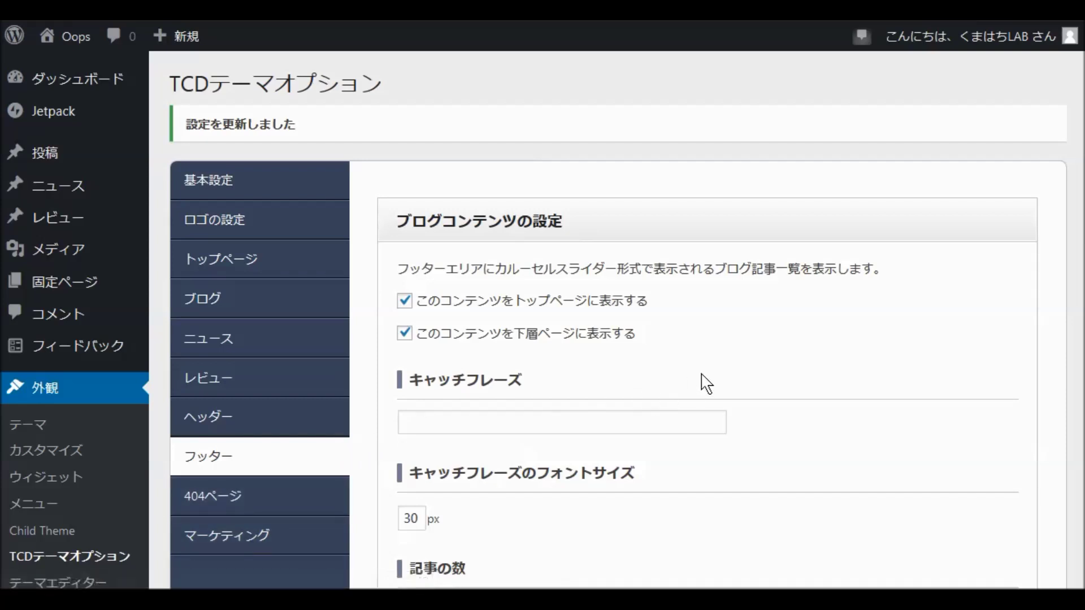
scroll(741, 363, "down", 5)
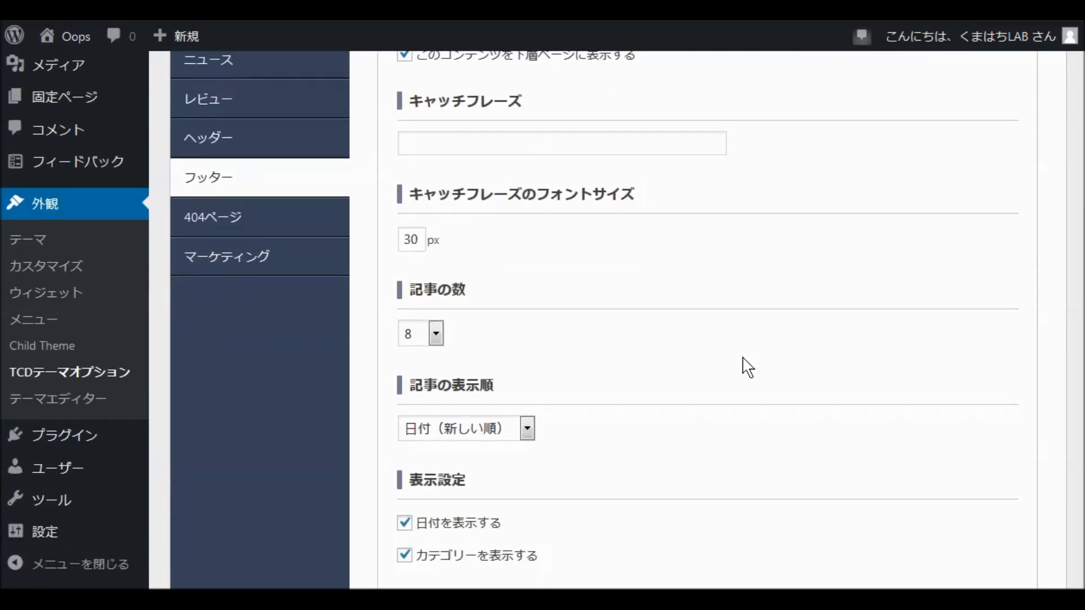
scroll(734, 365, "up", 5)
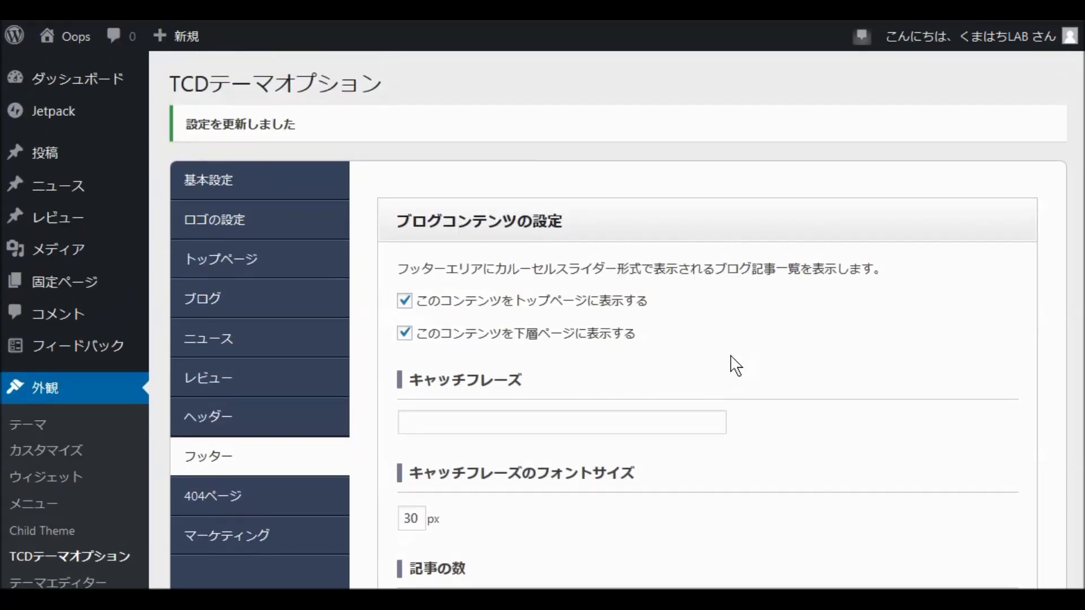
Open the review theme options and examine the header settings and the article detail font sizes
left_click(217, 383)
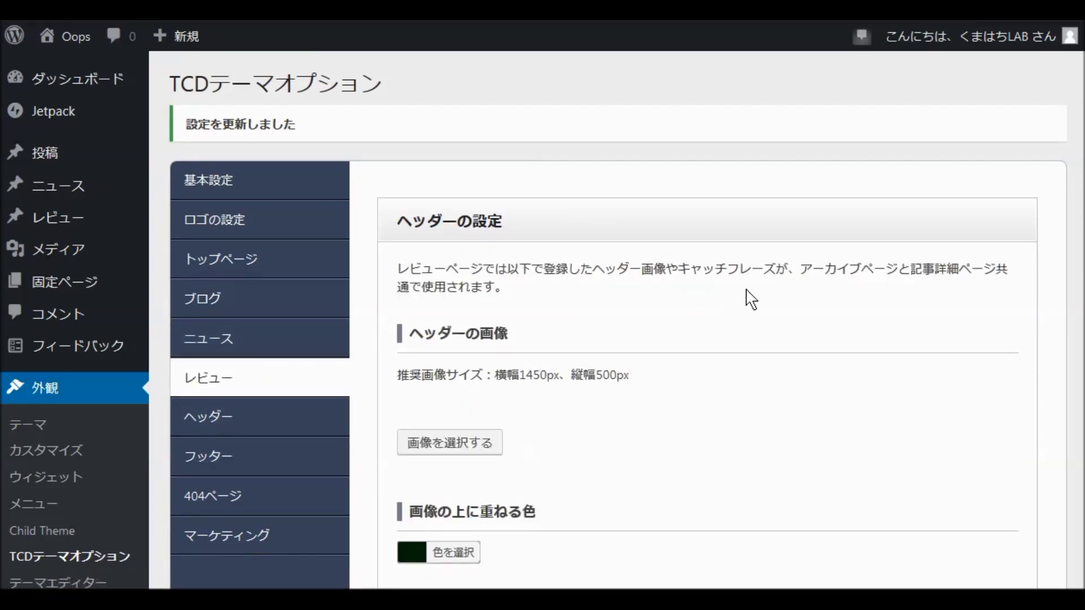
scroll(738, 300, "down", 10)
scroll(763, 299, "down", 10)
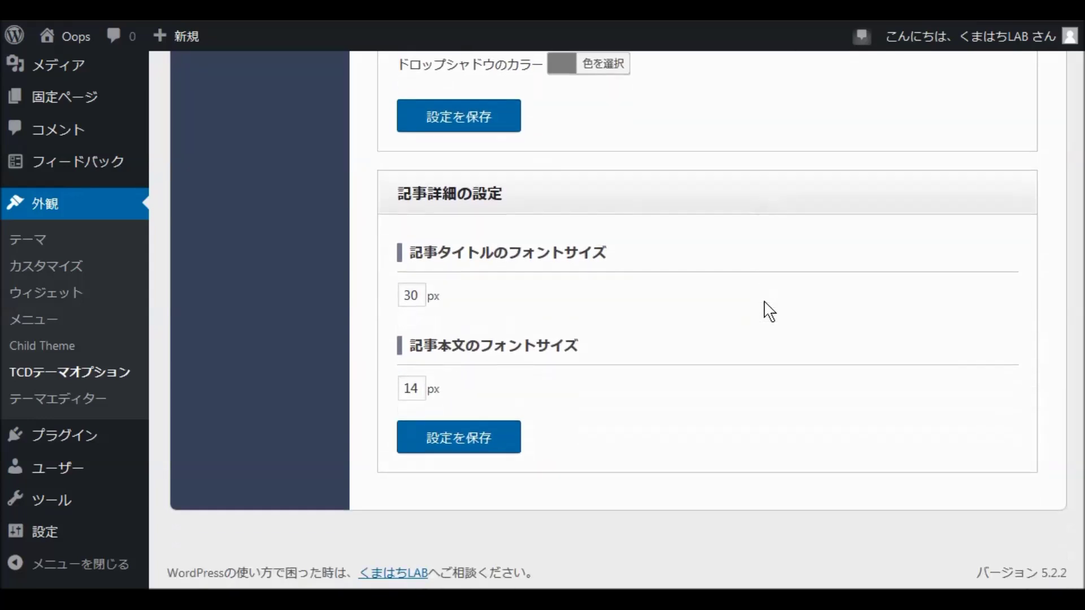
scroll(768, 313, "up", 8)
scroll(778, 314, "up", 13)
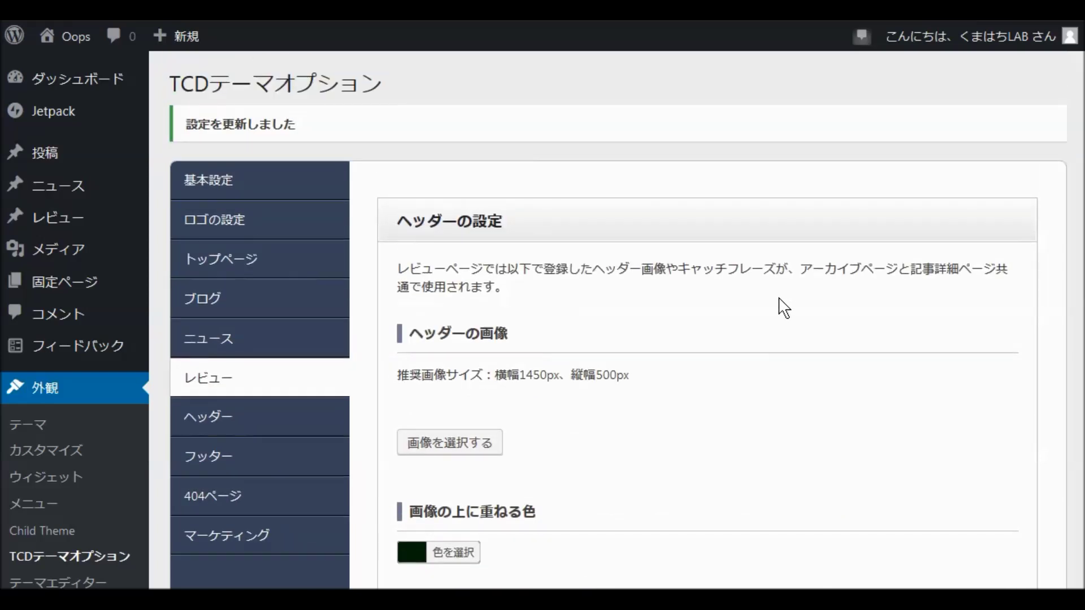
Open the news theme options and examine the archive page header settings
left_click(231, 345)
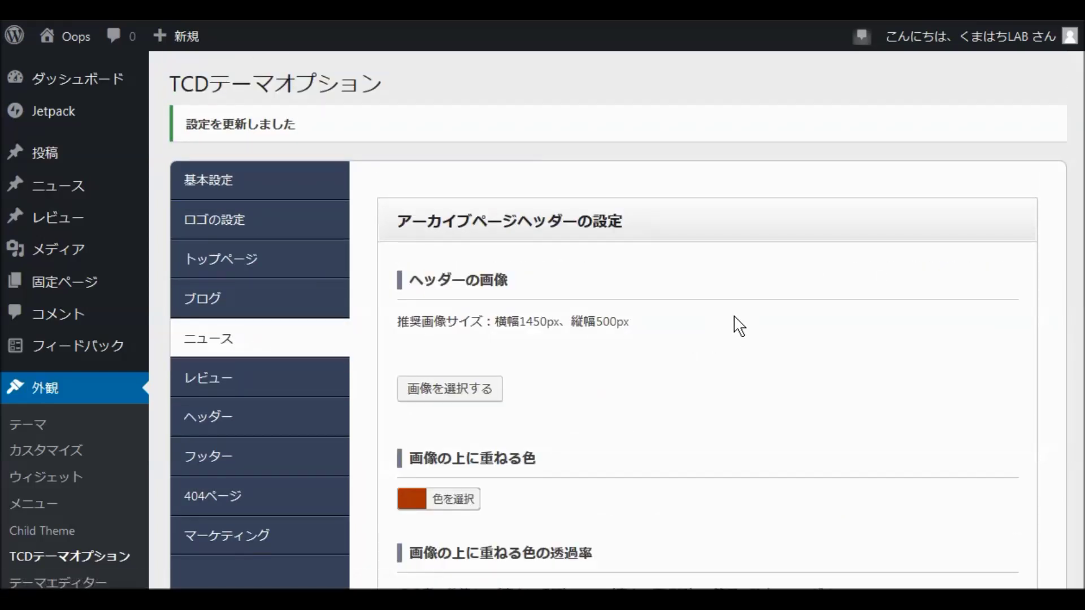
scroll(734, 367, "down", 7)
scroll(732, 381, "down", 3)
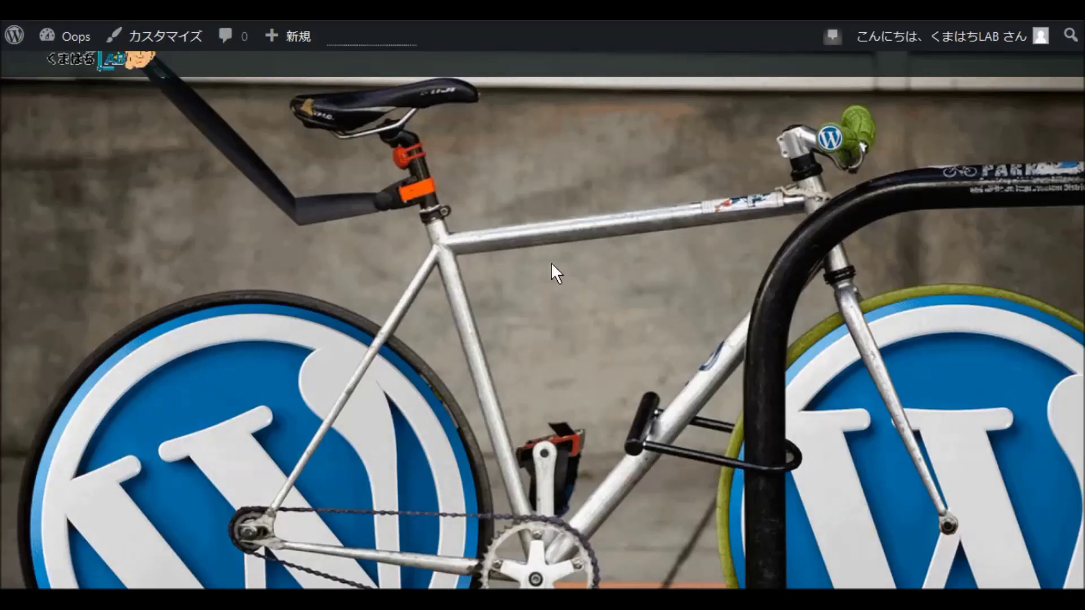
Examine the published top page again, focusing on the blog article carousel in the footer area and the RSS icon below it
scroll(552, 266, "down", 15)
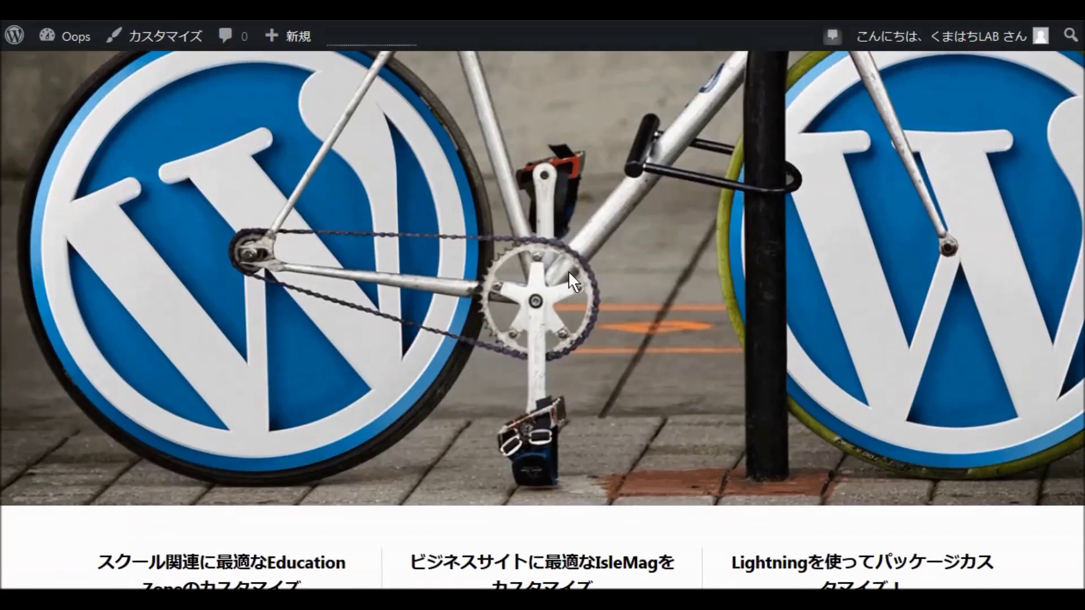
scroll(574, 283, "down", 7)
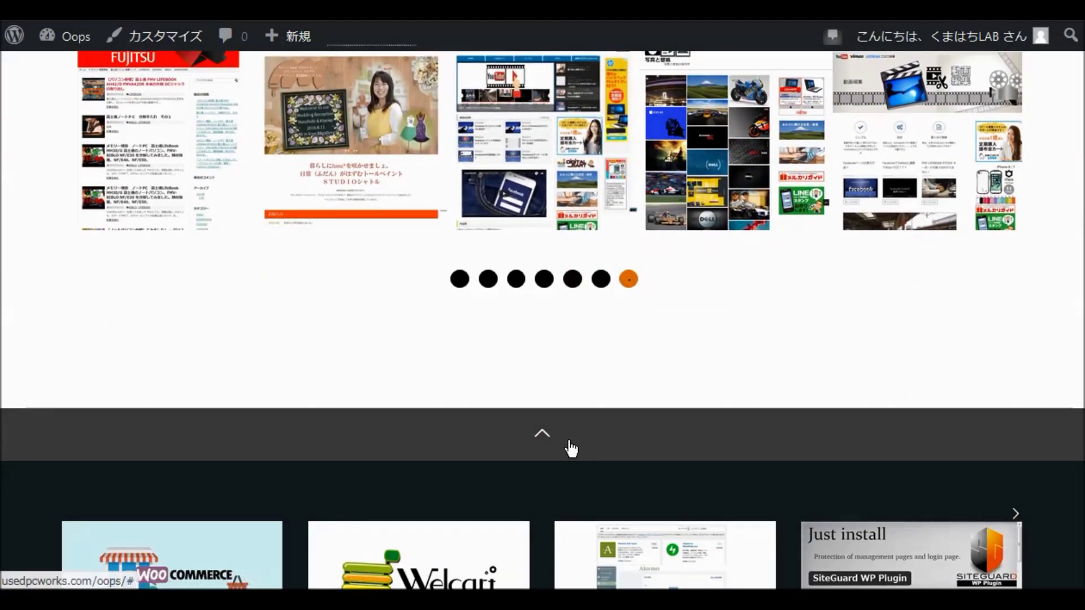
scroll(593, 436, "down", 5)
scroll(568, 428, "down", 2)
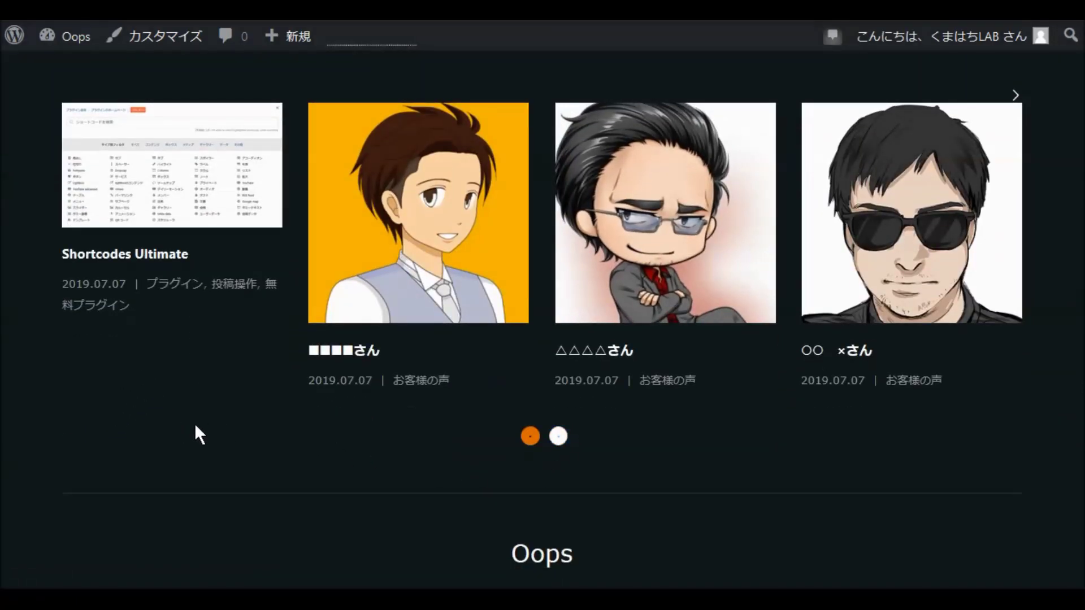
scroll(195, 427, "up", 5)
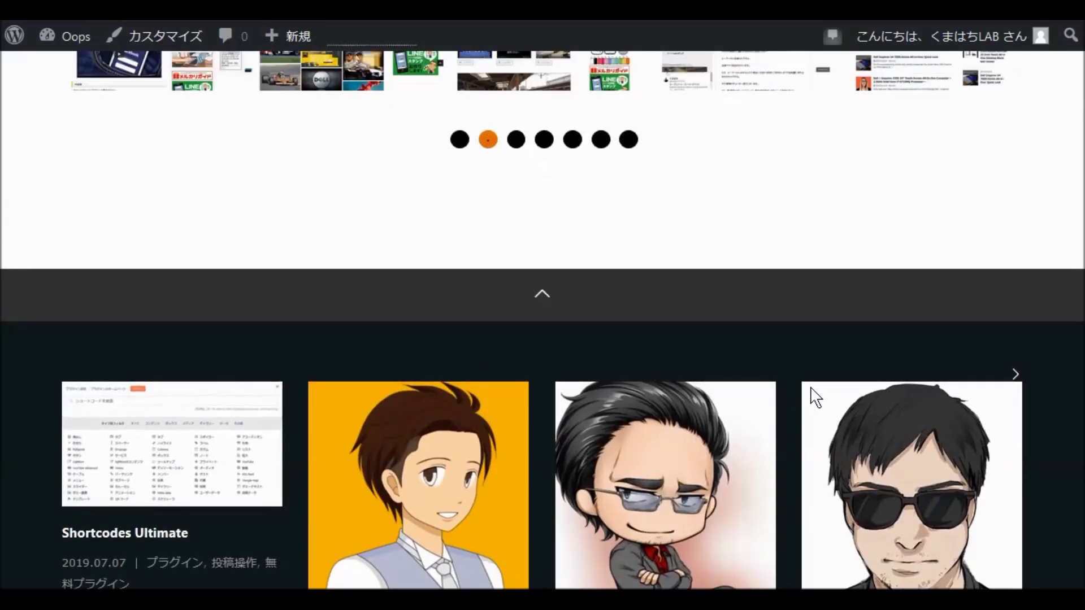
scroll(1056, 432, "down", 5)
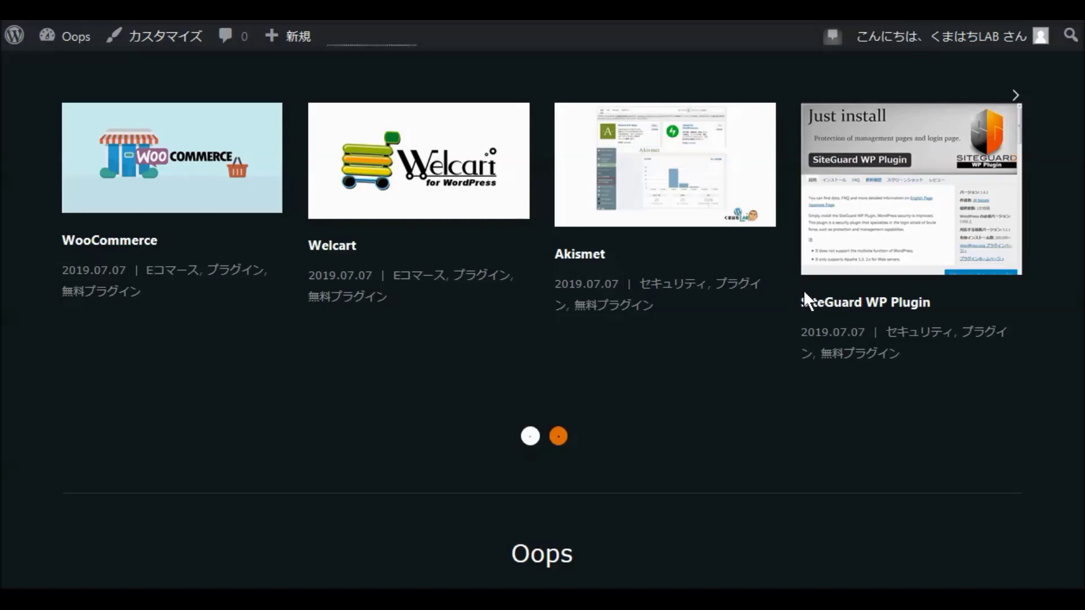
scroll(773, 315, "down", 3)
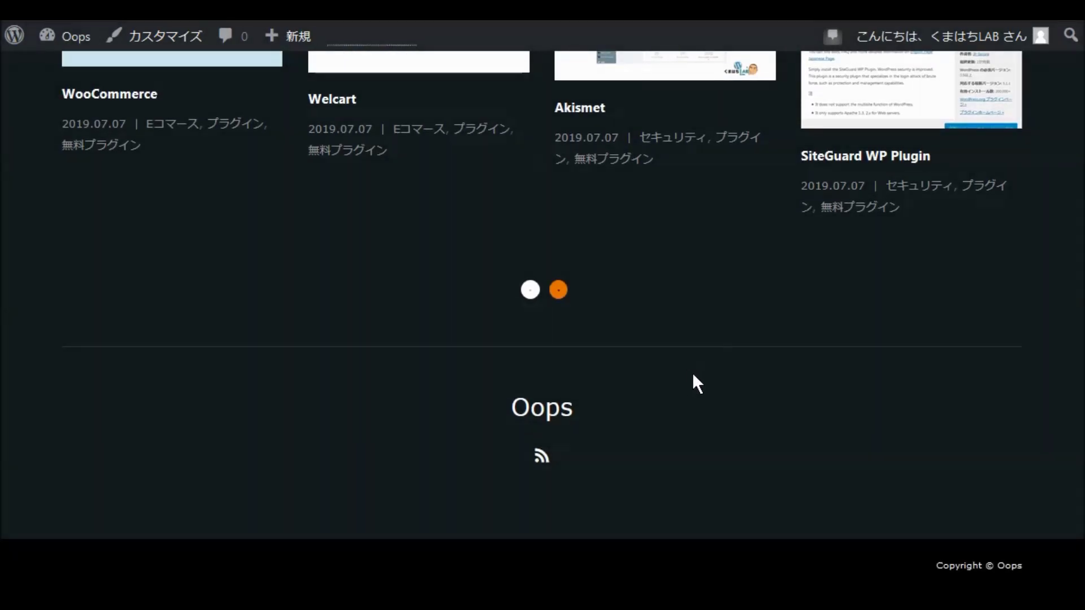
scroll(689, 371, "up", 10)
scroll(698, 374, "up", 5)
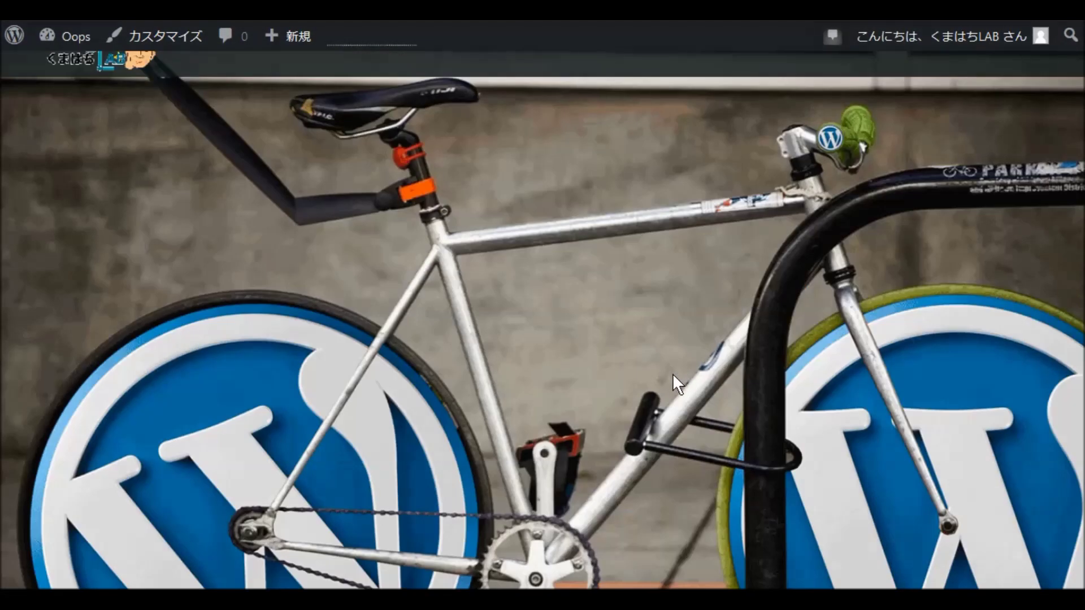